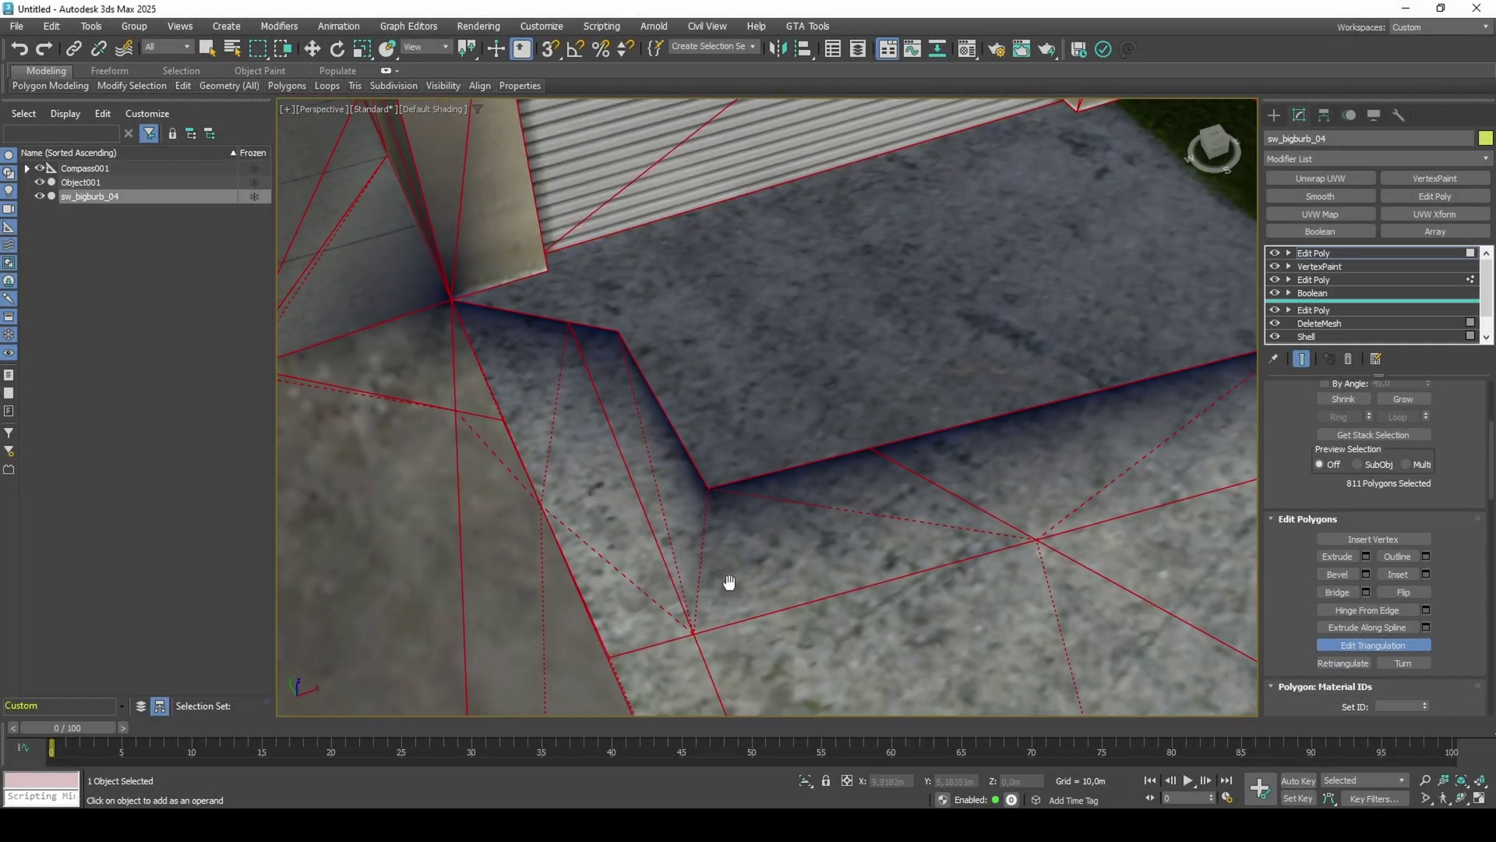
Undo the last triangulation change and remove the edge crossing the concrete beside the garage shadow's corner.
right_click(764, 520)
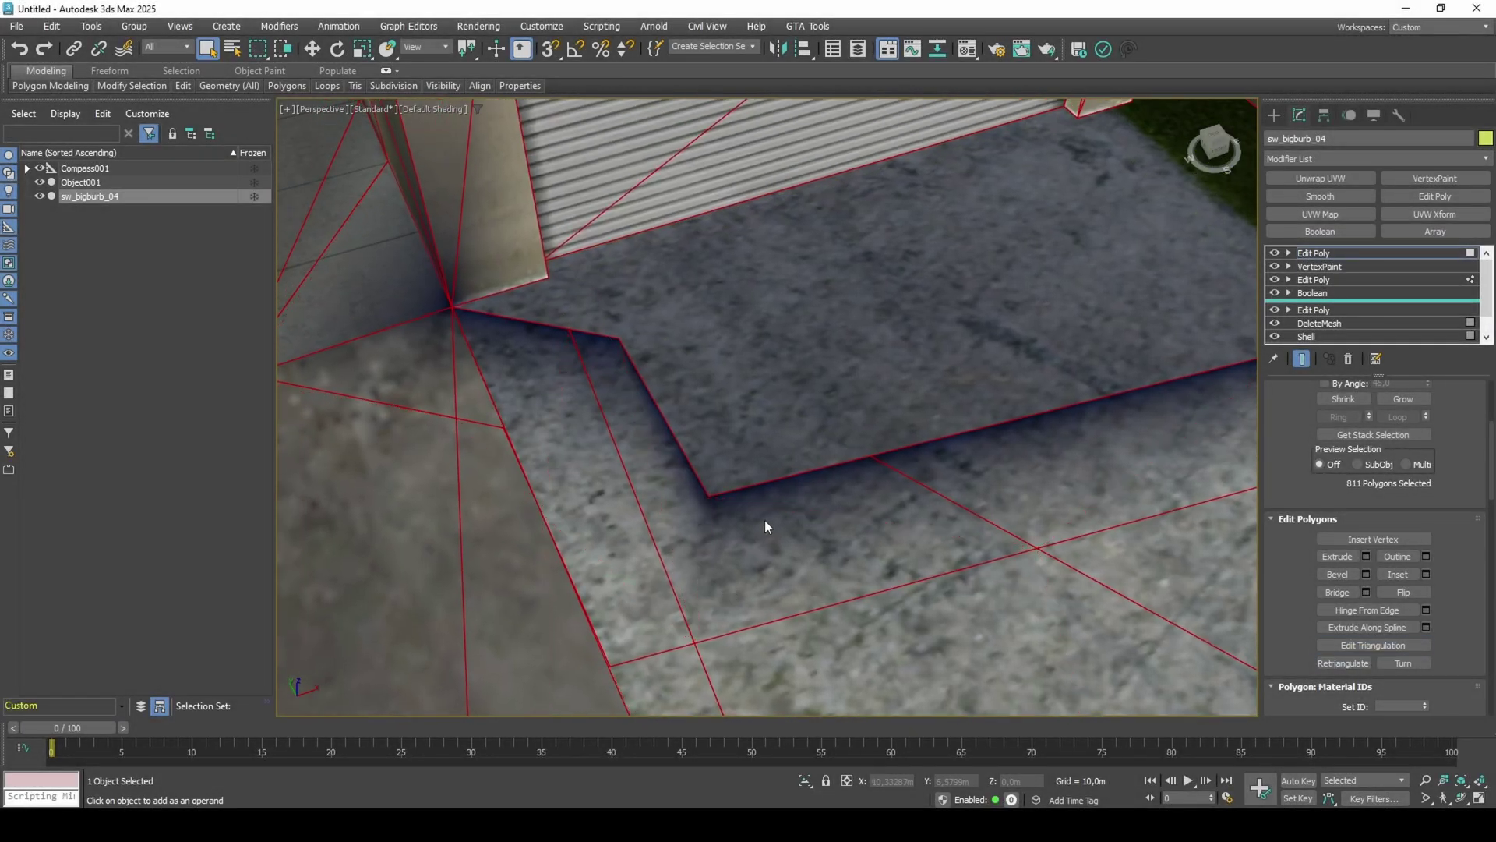
key(ctrl+z)
key(2)
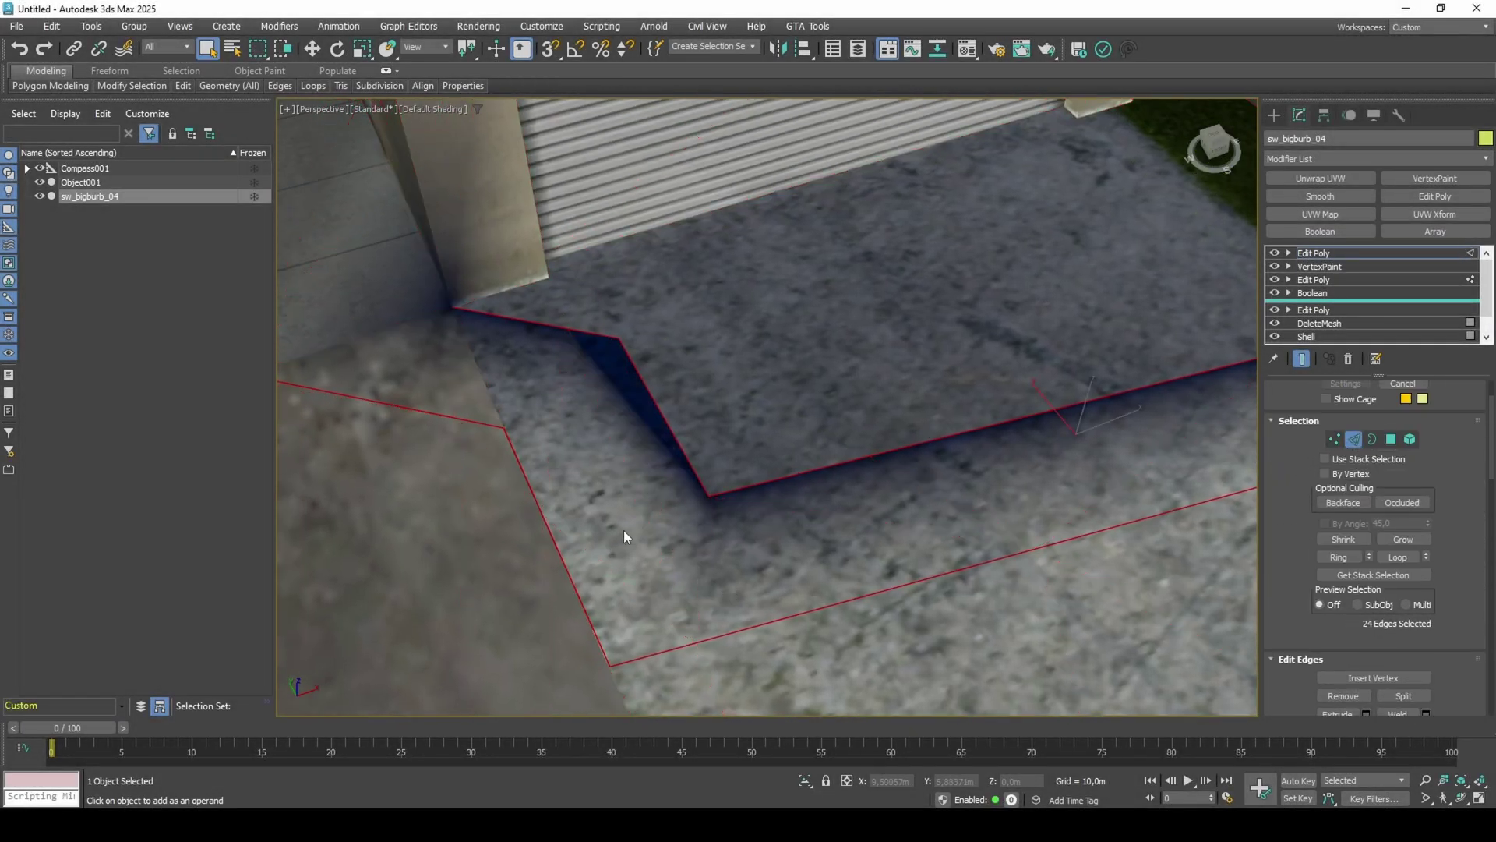
key(F4)
alt+middle_drag(643, 519, 656, 479)
click(657, 479)
key(BackSpace)
Retriangulate all polygons of the house model and redirect the diagonal from the shadow's upper corner to the concrete's outer corner.
key(4)
key(ctrl+a)
scroll(1459, 570, down, 5)
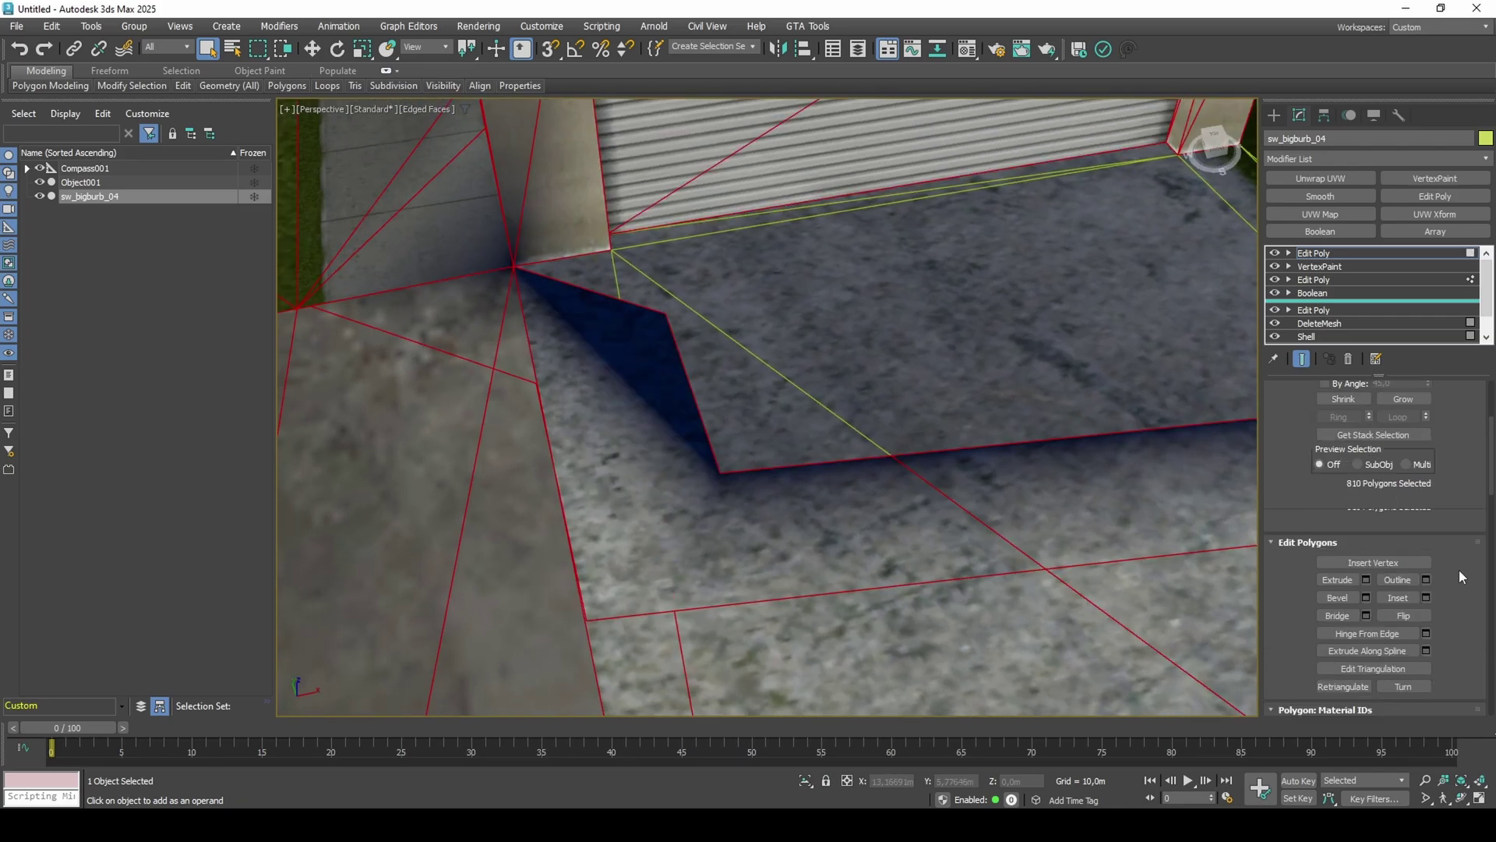
click(1352, 570)
click(1354, 552)
click(665, 314)
click(587, 620)
scroll(768, 499, down, 3)
alt+middle_drag(767, 499, 803, 517)
Leave polygon editing, hide the edged faces and lower the opacity of the house's VertexPaint layer.
key(4)
key(F4)
click(1320, 266)
drag(69, 605, 46, 605)
middle_drag(1122, 211, 1048, 243)
click(1209, 225)
middle_drag(959, 318, 1035, 369)
Disable the perspective view and raise the opacity of the VertexPaint layer.
click(287, 109)
click(355, 162)
click(662, 436)
alt+middle_drag(639, 456, 757, 457)
drag(54, 605, 69, 606)
click(1048, 437)
click(1319, 267)
click(839, 433)
Turn off the vertex colour display on the house model.
middle_drag(842, 417, 872, 318)
scroll(854, 432, down, 6)
scroll(854, 433, up, 6)
scroll(846, 436, down, 6)
scroll(872, 318, up, 4)
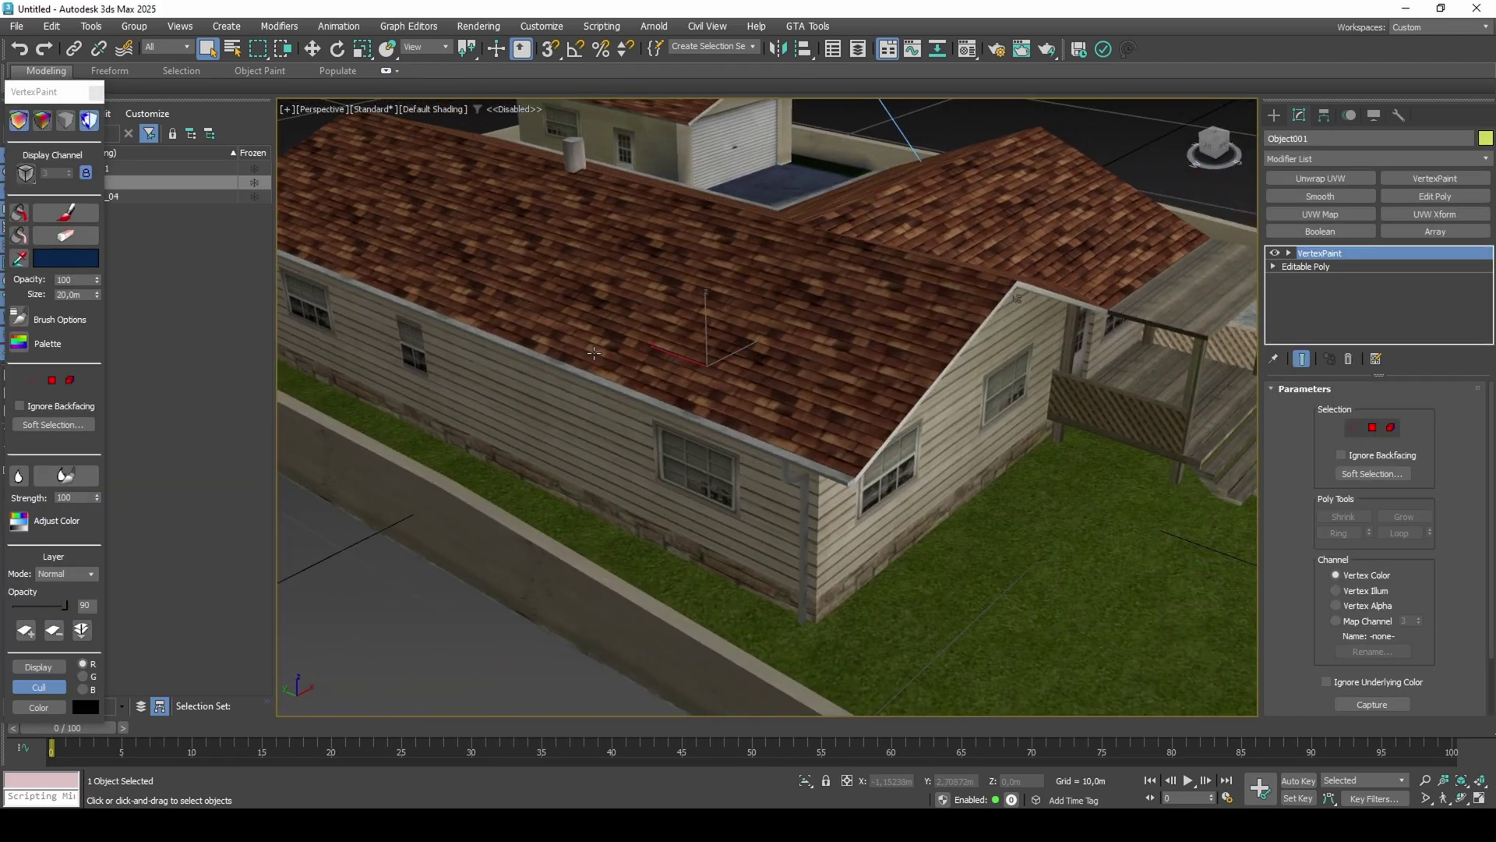
click(762, 324)
right_click(763, 323)
click(806, 429)
click(657, 553)
click(800, 631)
Show scene shadows in the perspective viewport's lighting.
click(380, 110)
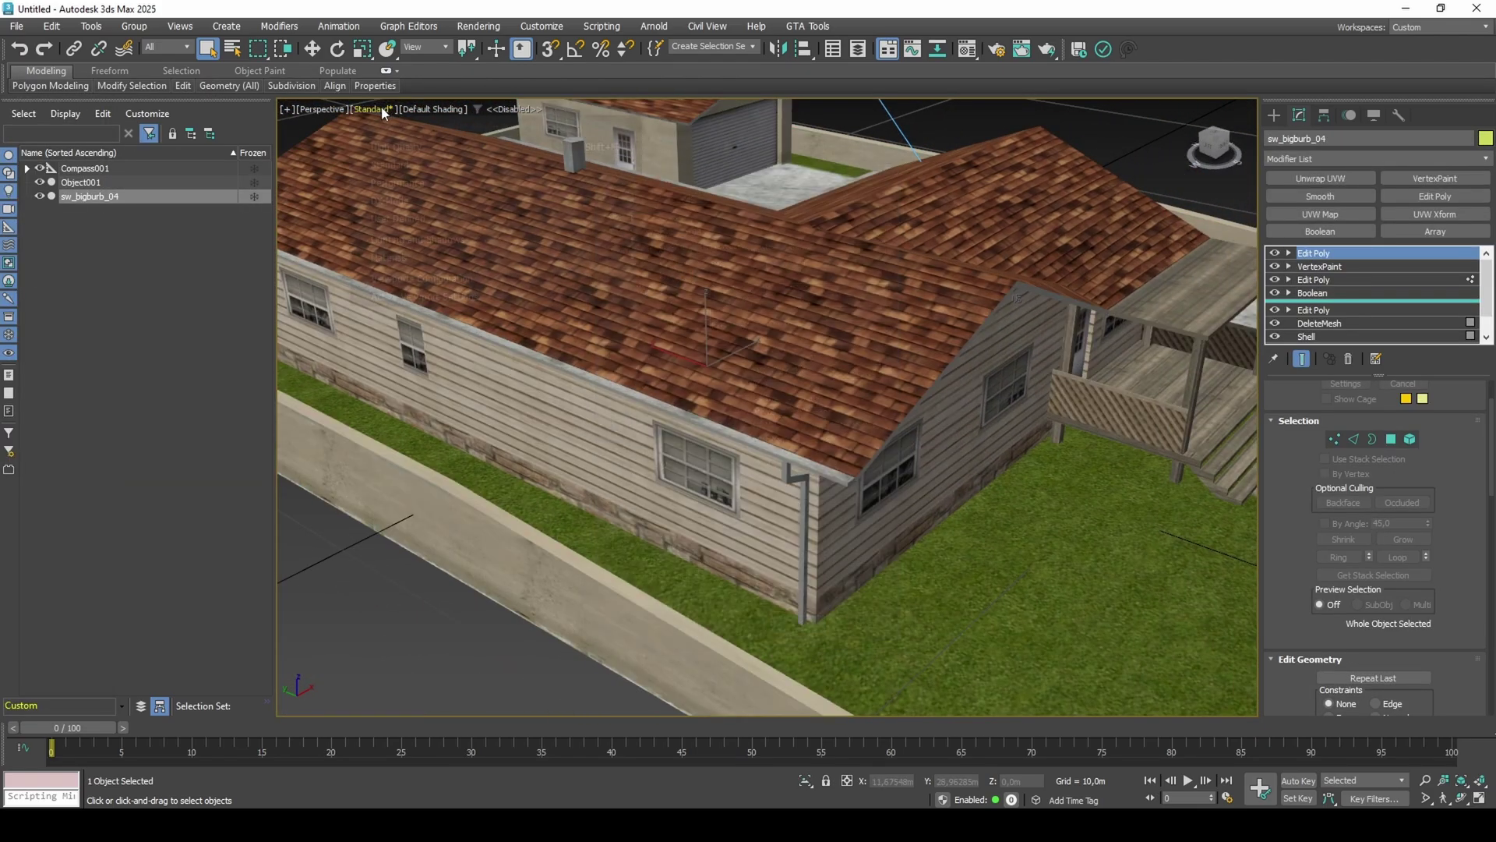
mouse_move(425, 212)
click(654, 250)
alt+middle_drag(846, 413, 865, 317)
scroll(865, 316, up, 8)
middle_drag(1013, 406, 974, 565)
Set the perspective viewport's lighting and shadow quality to 1.0X - Default.
click(433, 110)
click(460, 327)
click(739, 129)
click(861, 265)
click(854, 350)
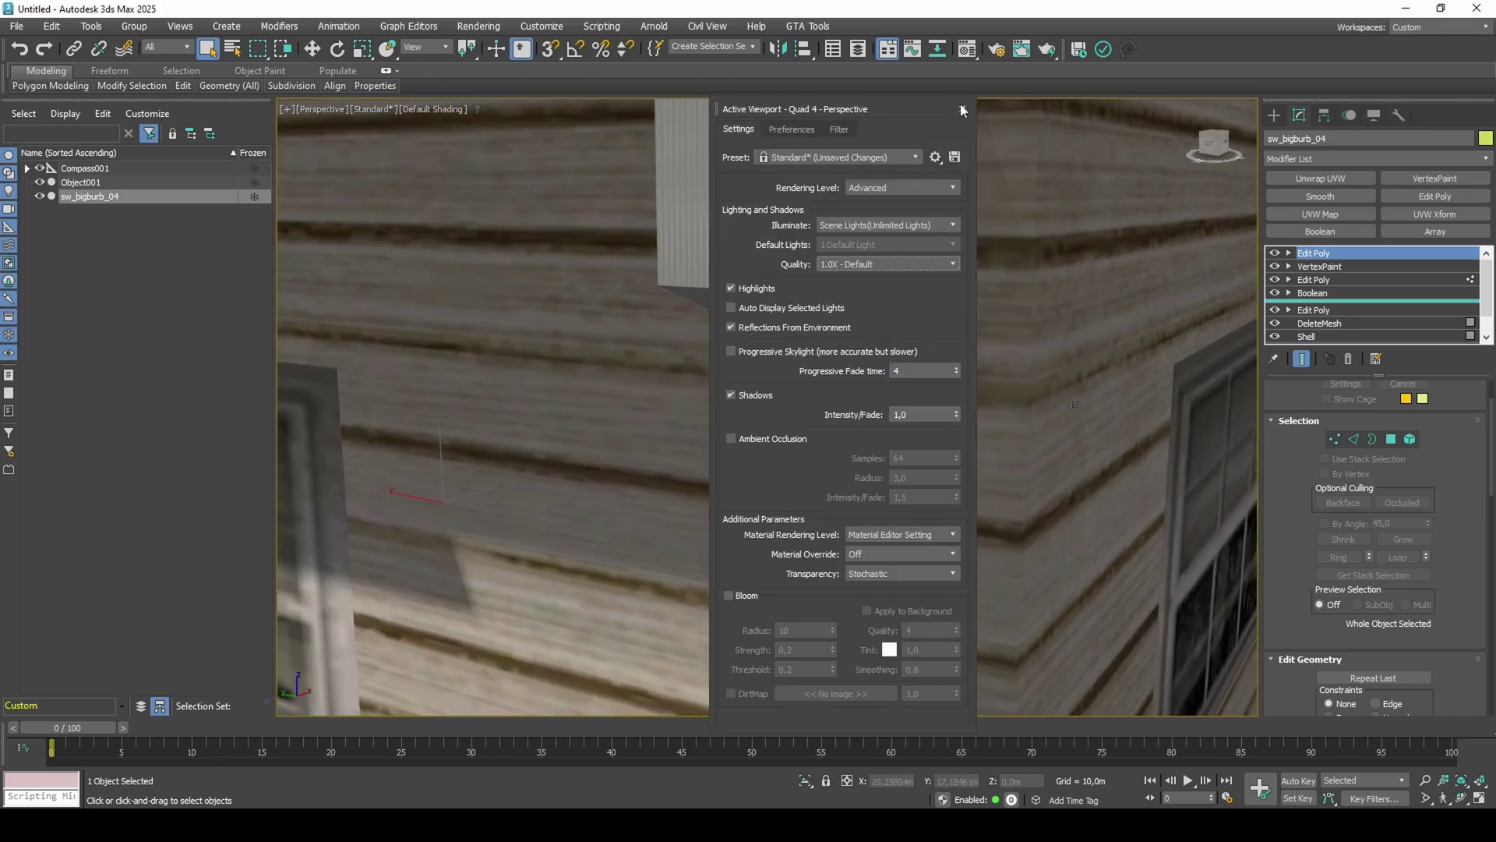
click(962, 109)
Collapse the house's modifier stack down to the Boolean modifier.
scroll(865, 335, up, 2)
scroll(881, 343, down, 5)
middle_drag(886, 347, 878, 299)
right_click(1313, 293)
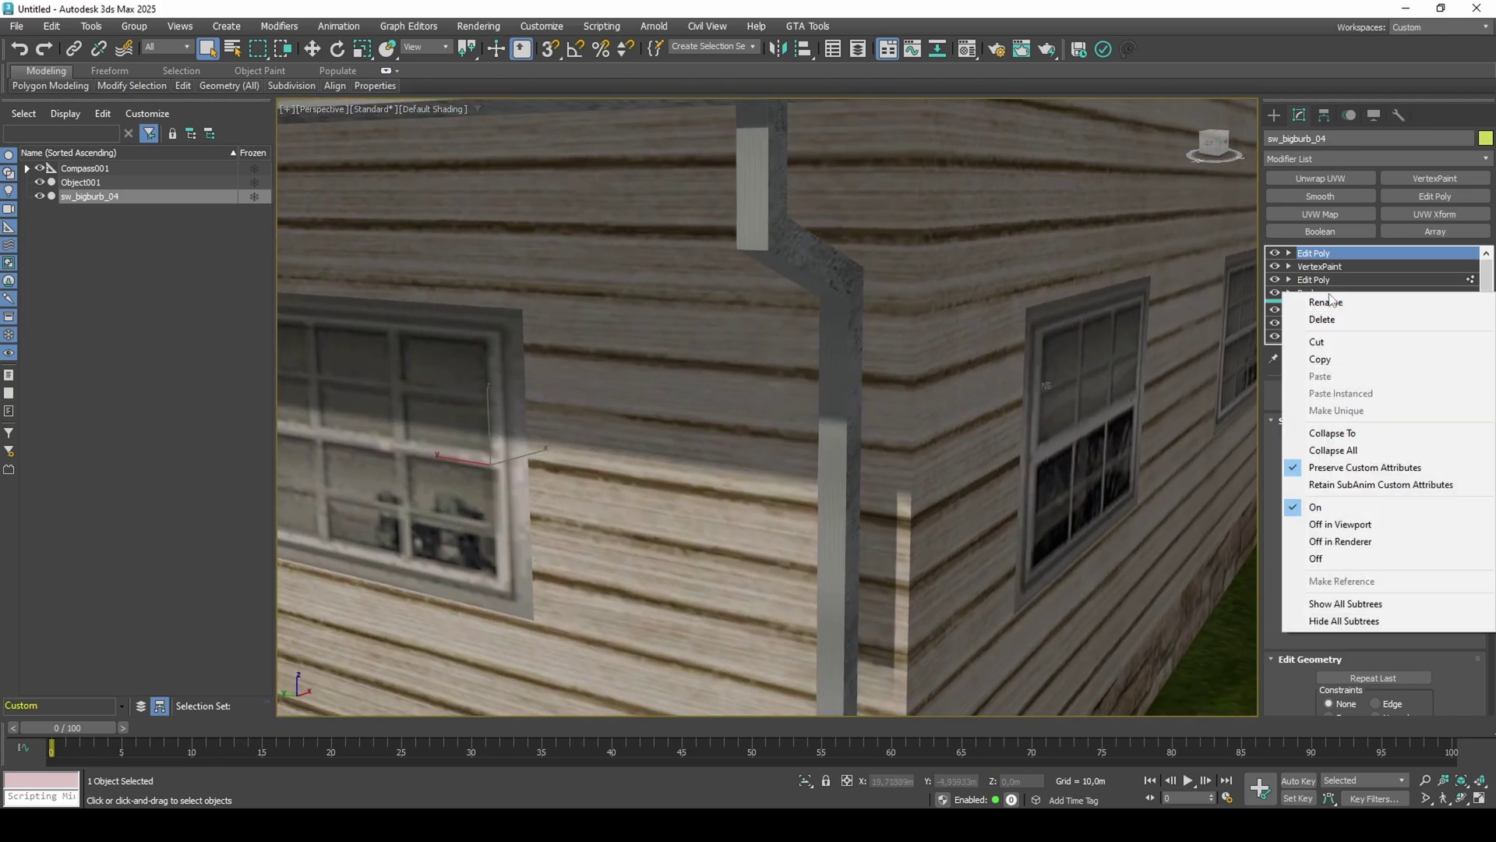
click(1329, 434)
Start the Cut tool at polygon level of the top Edit Poly and show edged faces on the house.
scroll(896, 437, down, 10)
key(4)
scroll(927, 467, up, 4)
scroll(1460, 585, down, 10)
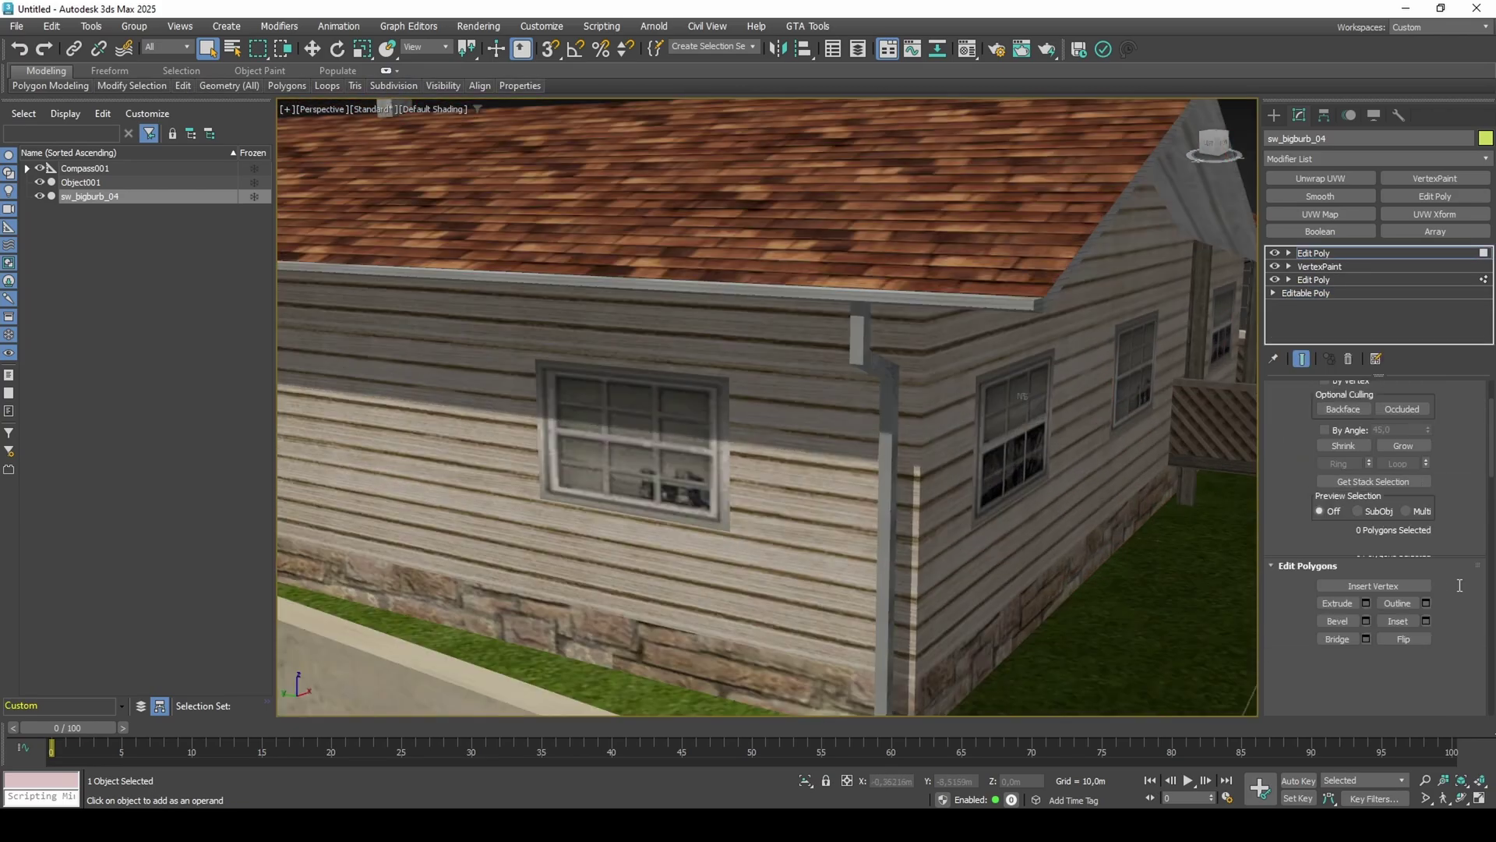
click(1403, 608)
alt+middle_drag(717, 530, 758, 501)
key(F4)
scroll(877, 497, up, 7)
scroll(883, 498, down, 6)
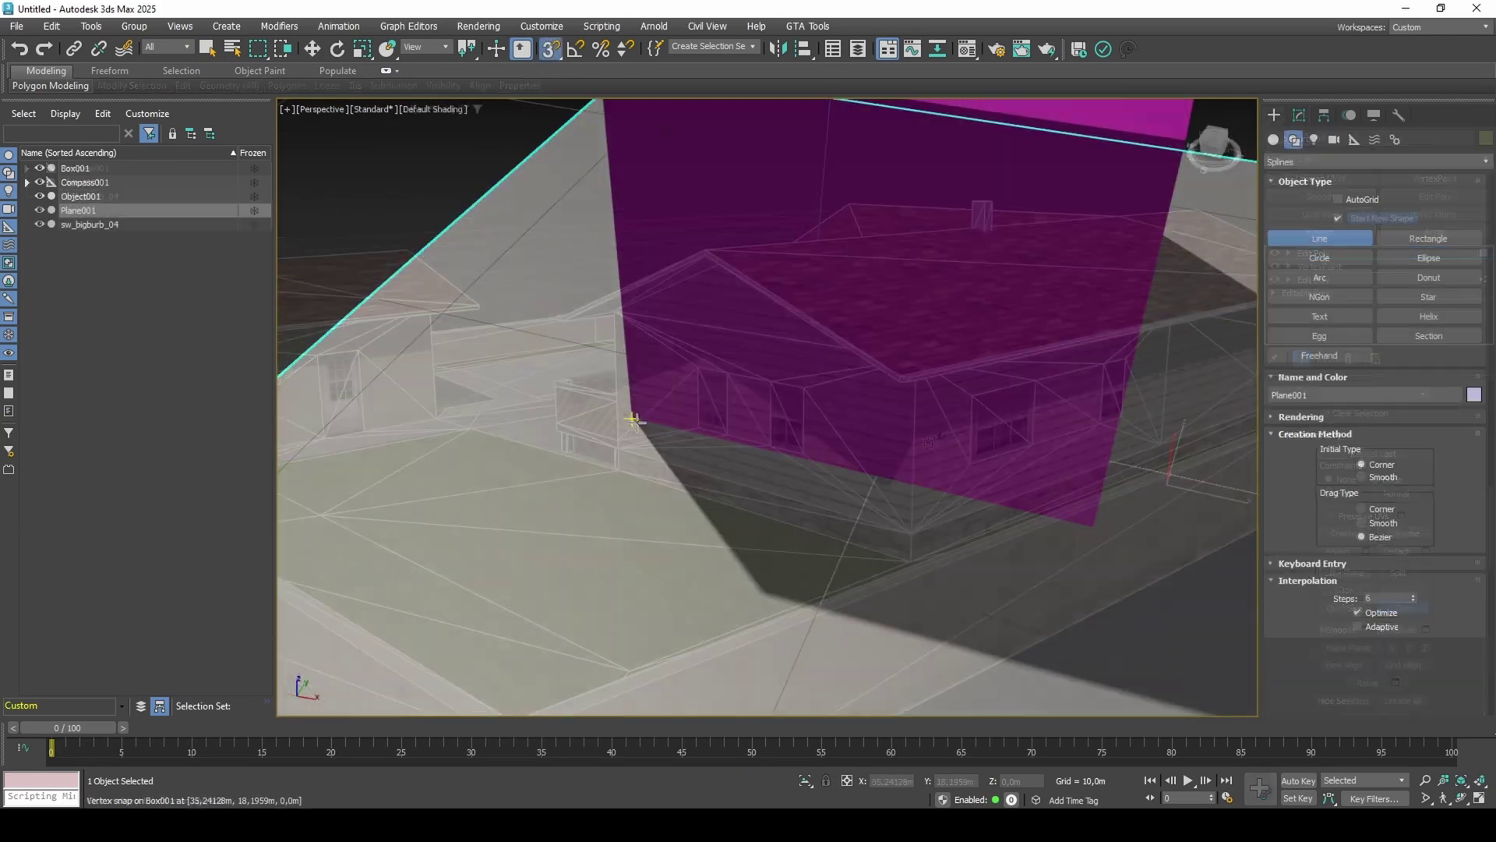
Draw a line snapped from the box's base corner around the outer corners of its shadow to the opposite base corner.
click(632, 417)
click(766, 594)
scroll(766, 594, down, 4)
middle_drag(766, 594, 477, 538)
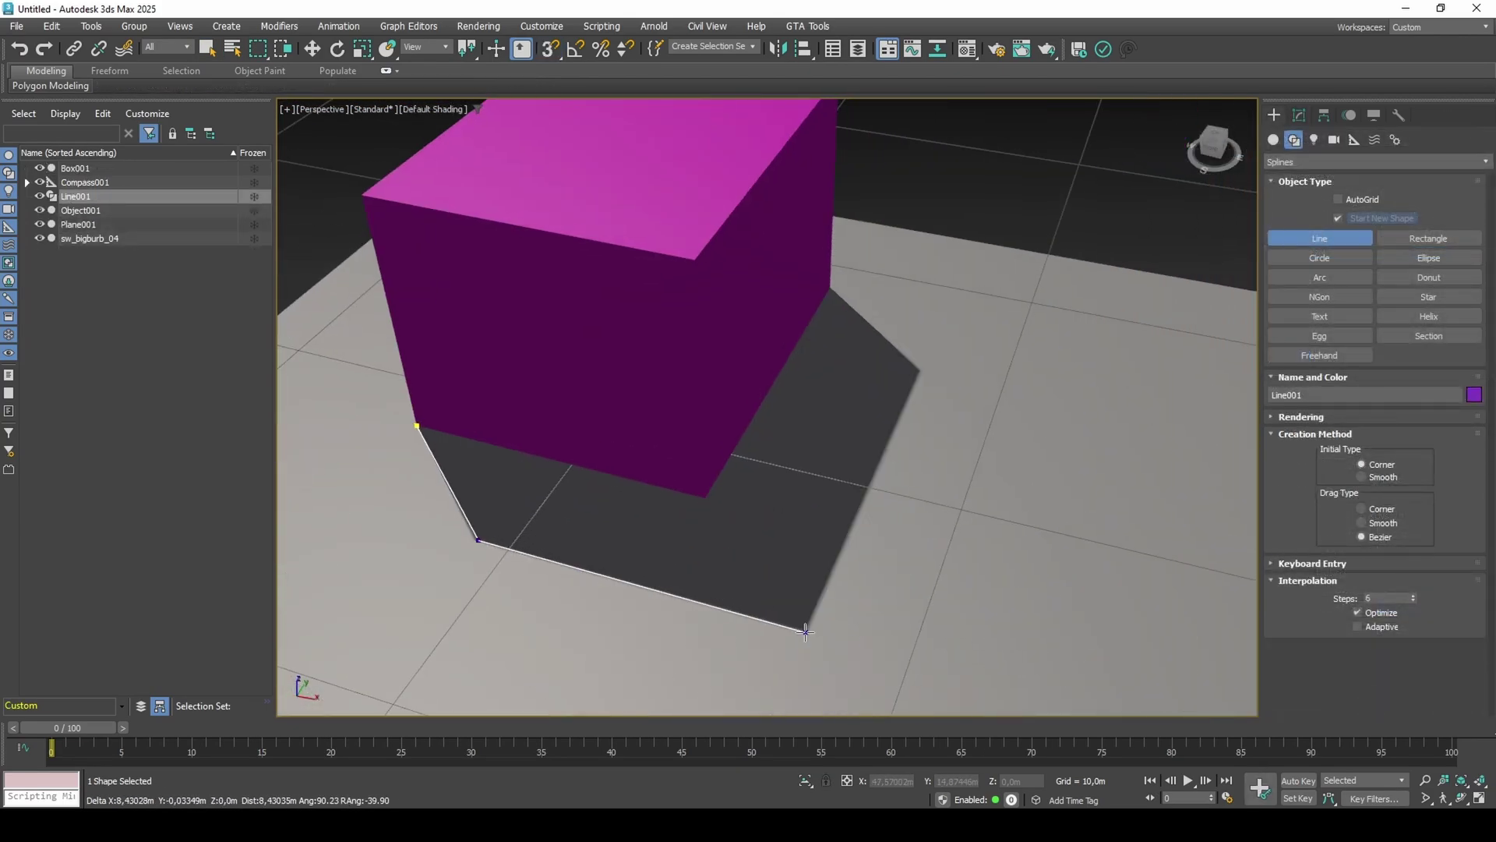
click(806, 627)
click(912, 368)
alt+middle_drag(913, 368, 624, 343)
scroll(842, 538, up, 5)
click(842, 541)
scroll(842, 541, down, 5)
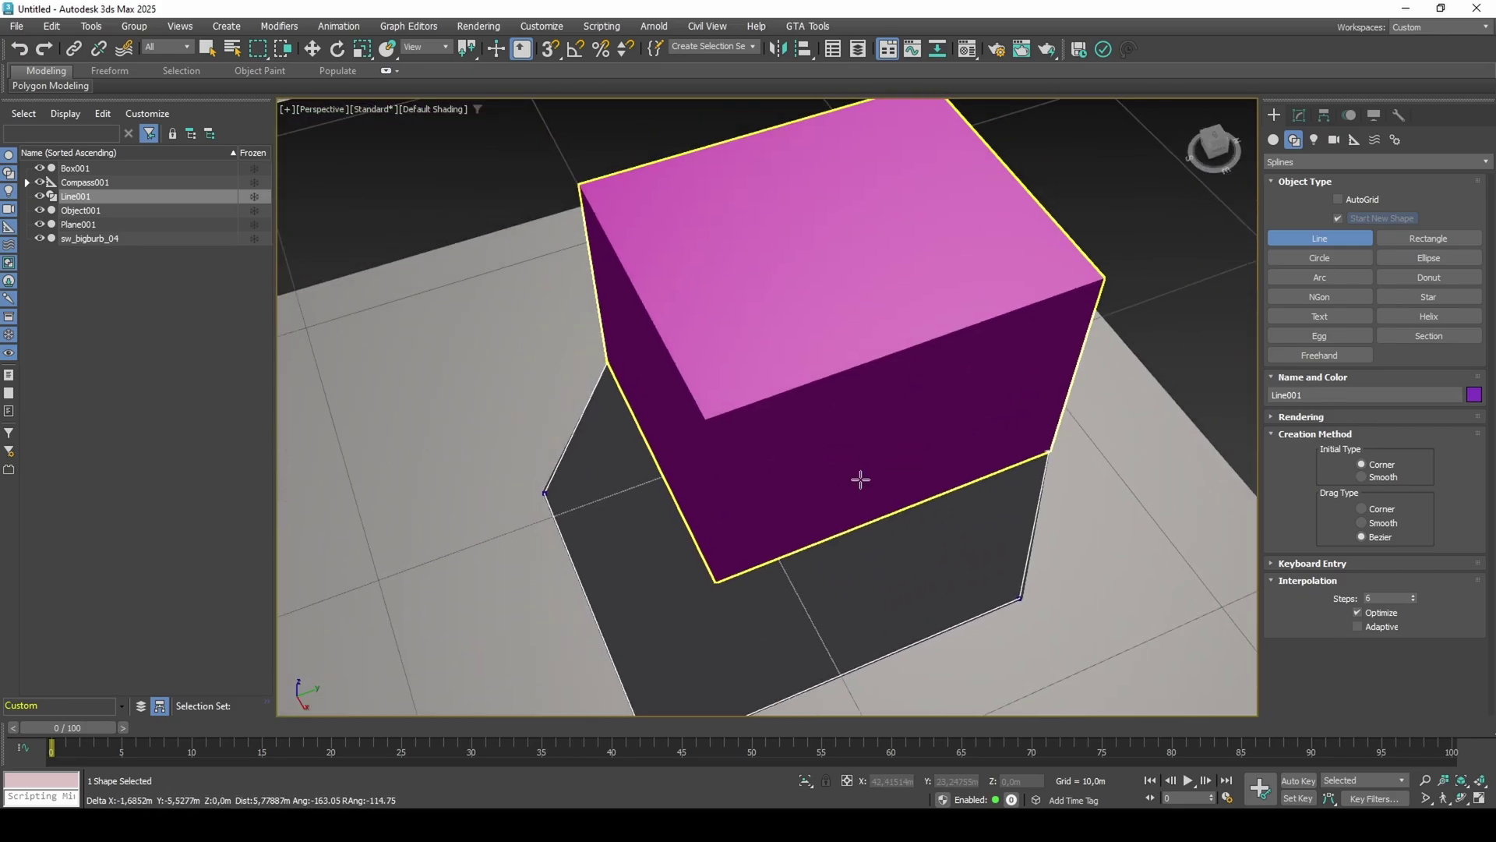
Close the shadow outline at its starting vertex on the box's base corner and finish the line.
key(F3)
click(610, 361)
click(709, 420)
key(F3)
right_click(709, 418)
alt+middle_drag(721, 459, 892, 439)
scroll(901, 488, down, 3)
Apply an Extrude modifier to the closed shadow outline and raise its extrusion amount.
click(1300, 116)
click(1316, 159)
click(1312, 193)
alt+middle_drag(1013, 436, 1021, 366)
mouse_move(1417, 407)
mouse_down()
mouse_move(1417, 390)
mouse_move(1437, 392)
mouse_up()
Add a Shell modifier to the extruded shadow outline and enable its face selection option.
click(1379, 161)
click(1418, 316)
scroll(1437, 392, down, 3)
click(1387, 697)
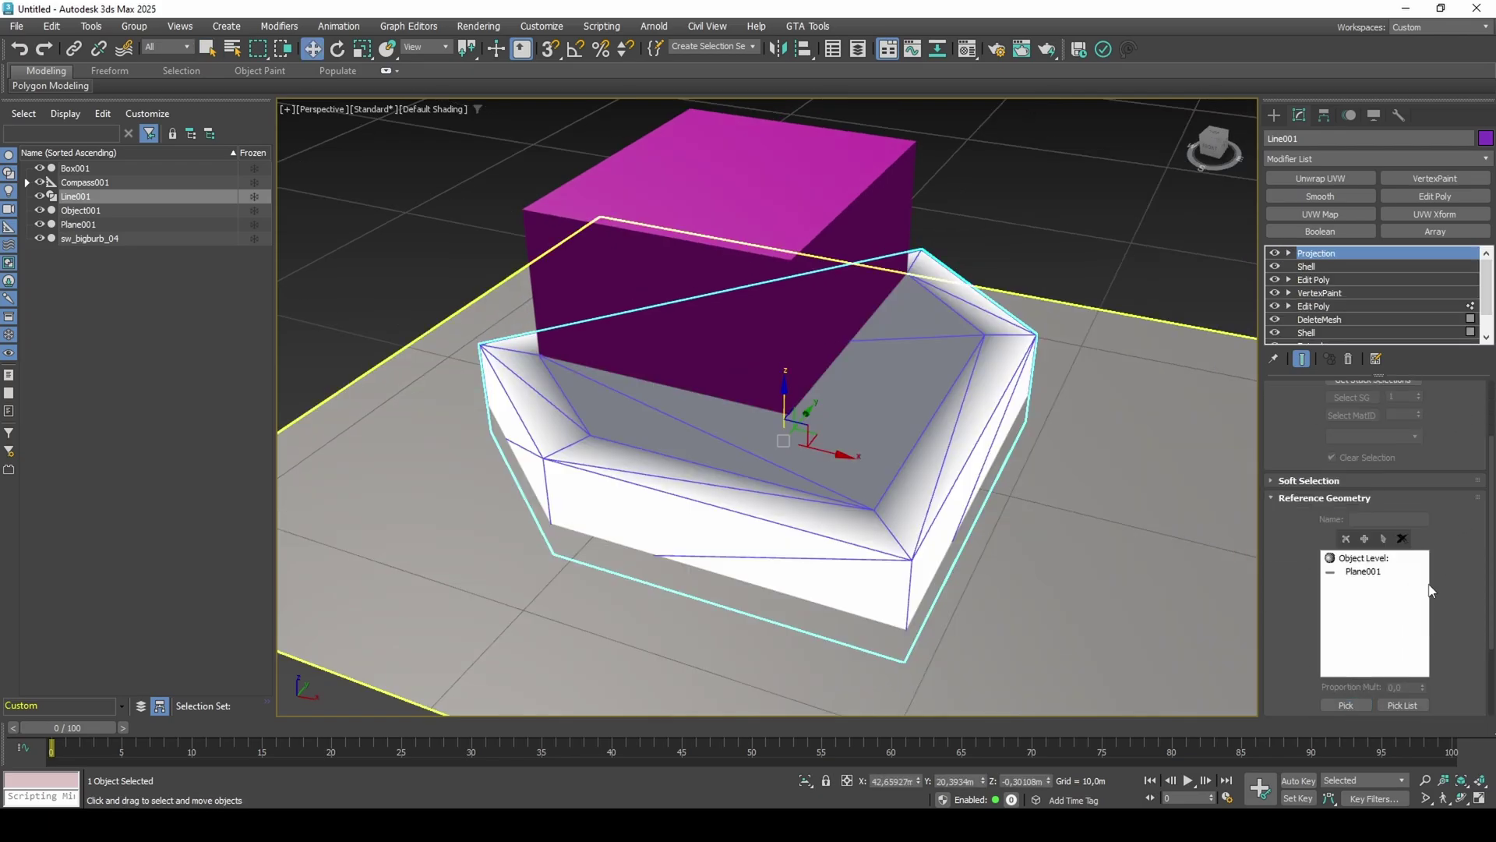
Project the shadow volume's vertex colours onto the plane under the box using the Projection modifier.
scroll(1379, 678, down, 5)
scroll(1441, 517, up, 1)
click(1375, 427)
scroll(1451, 539, down, 1)
click(1328, 595)
scroll(1392, 628, down, 6)
click(1351, 702)
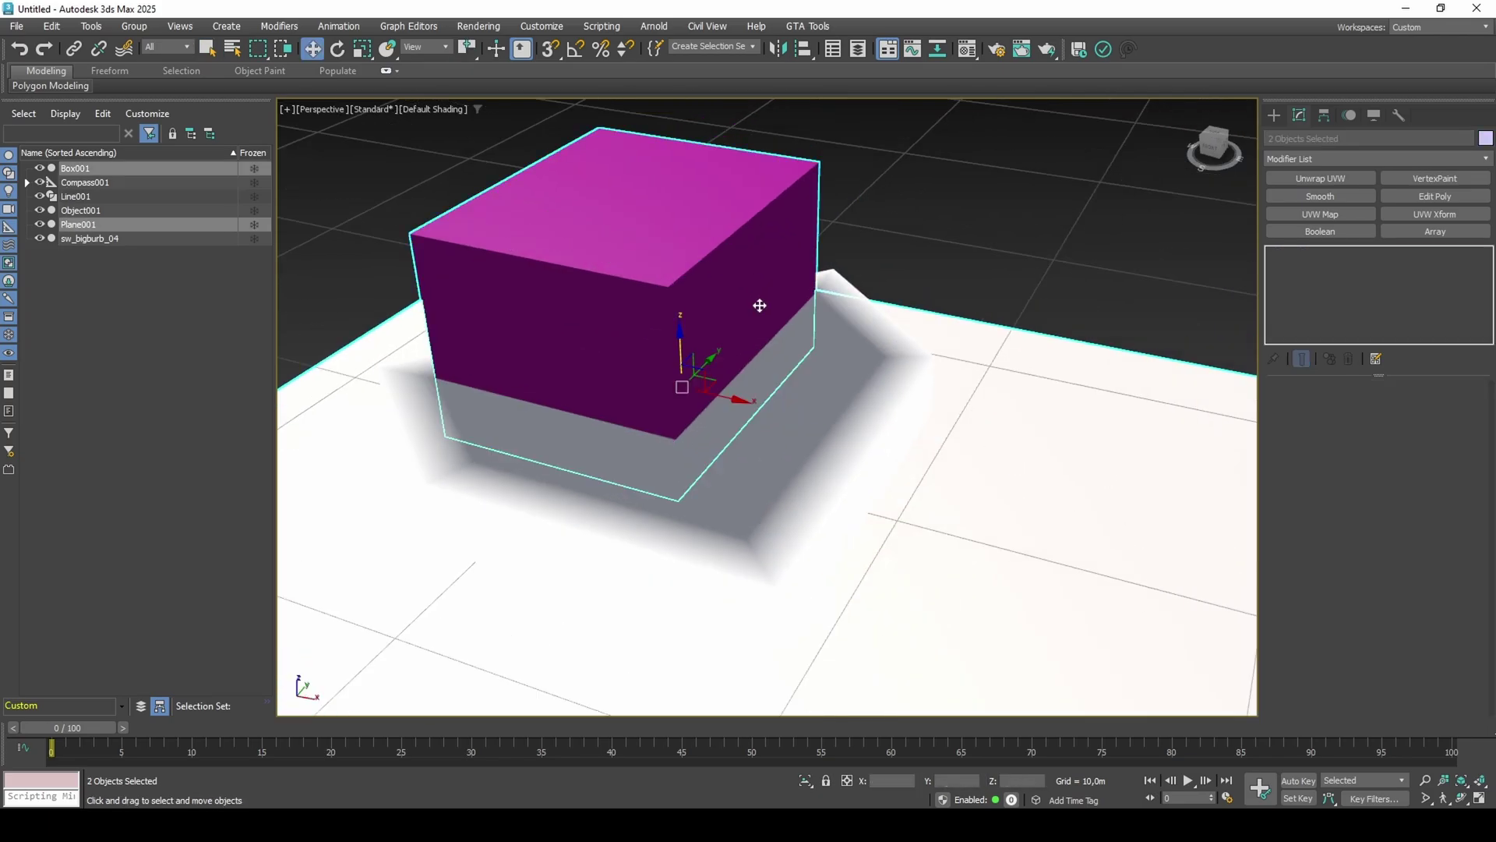
Clone the box and plane, and lower the shadow volume to about 0.39 m in Z to project its colours again.
click(744, 477)
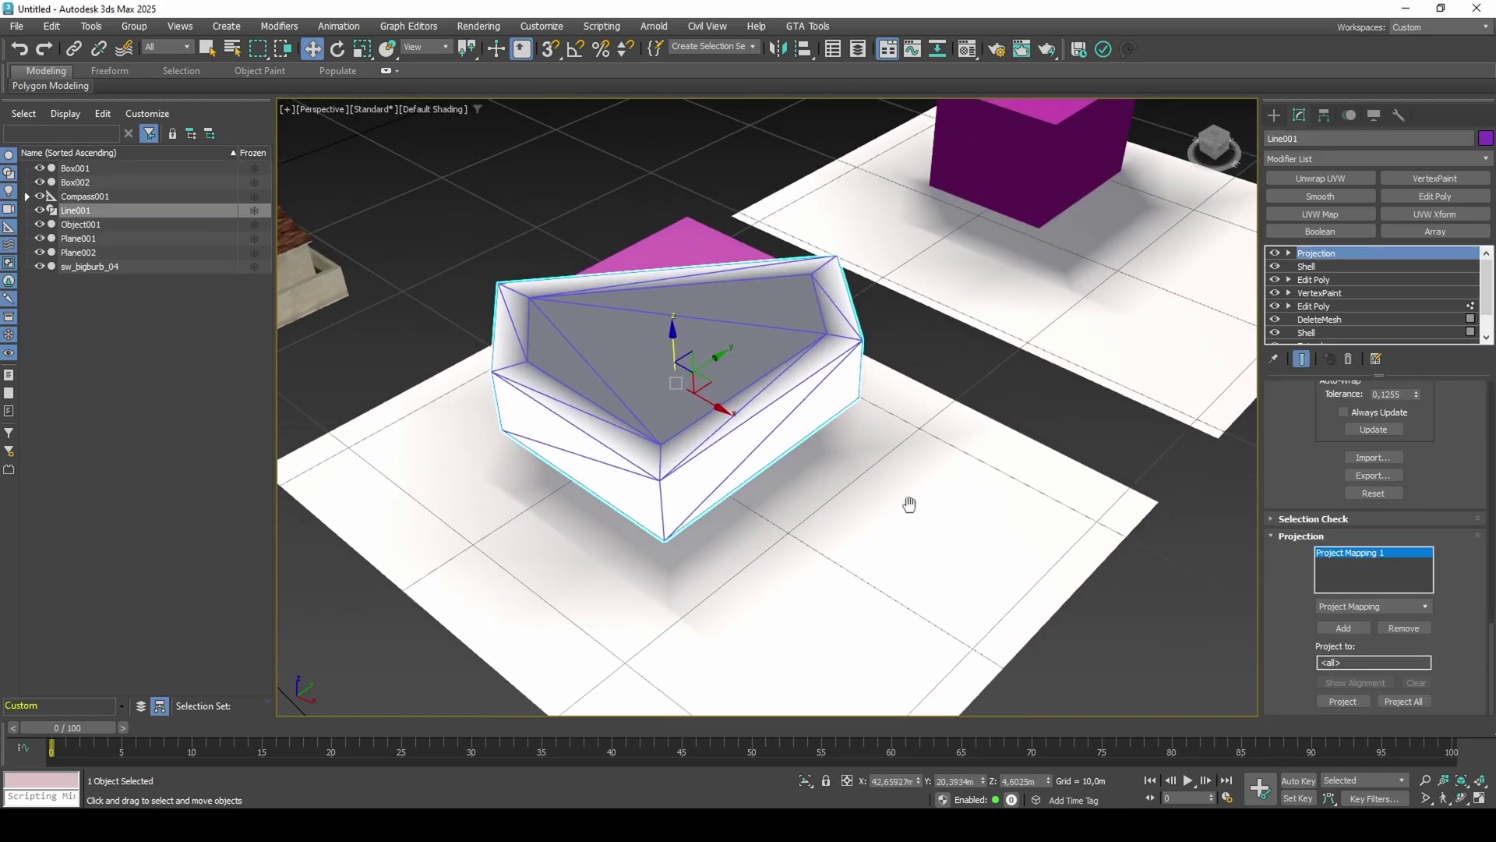
alt+middle_drag(909, 504, 908, 490)
mouse_move(674, 336)
mouse_down()
mouse_move(683, 513)
mouse_move(678, 415)
mouse_up()
click(1344, 701)
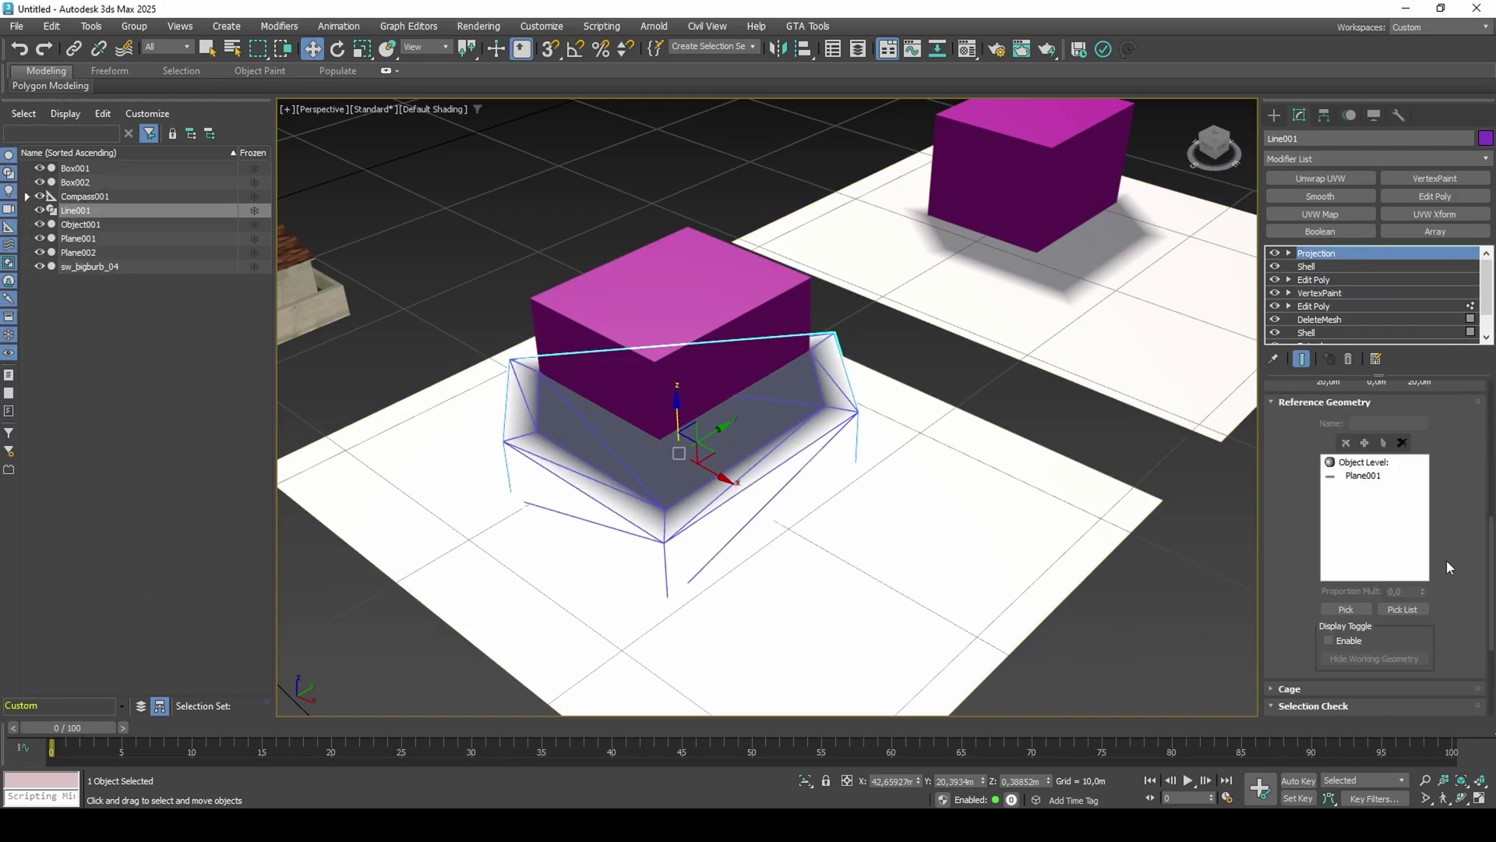
scroll(1446, 559, down, 3)
click(1366, 681)
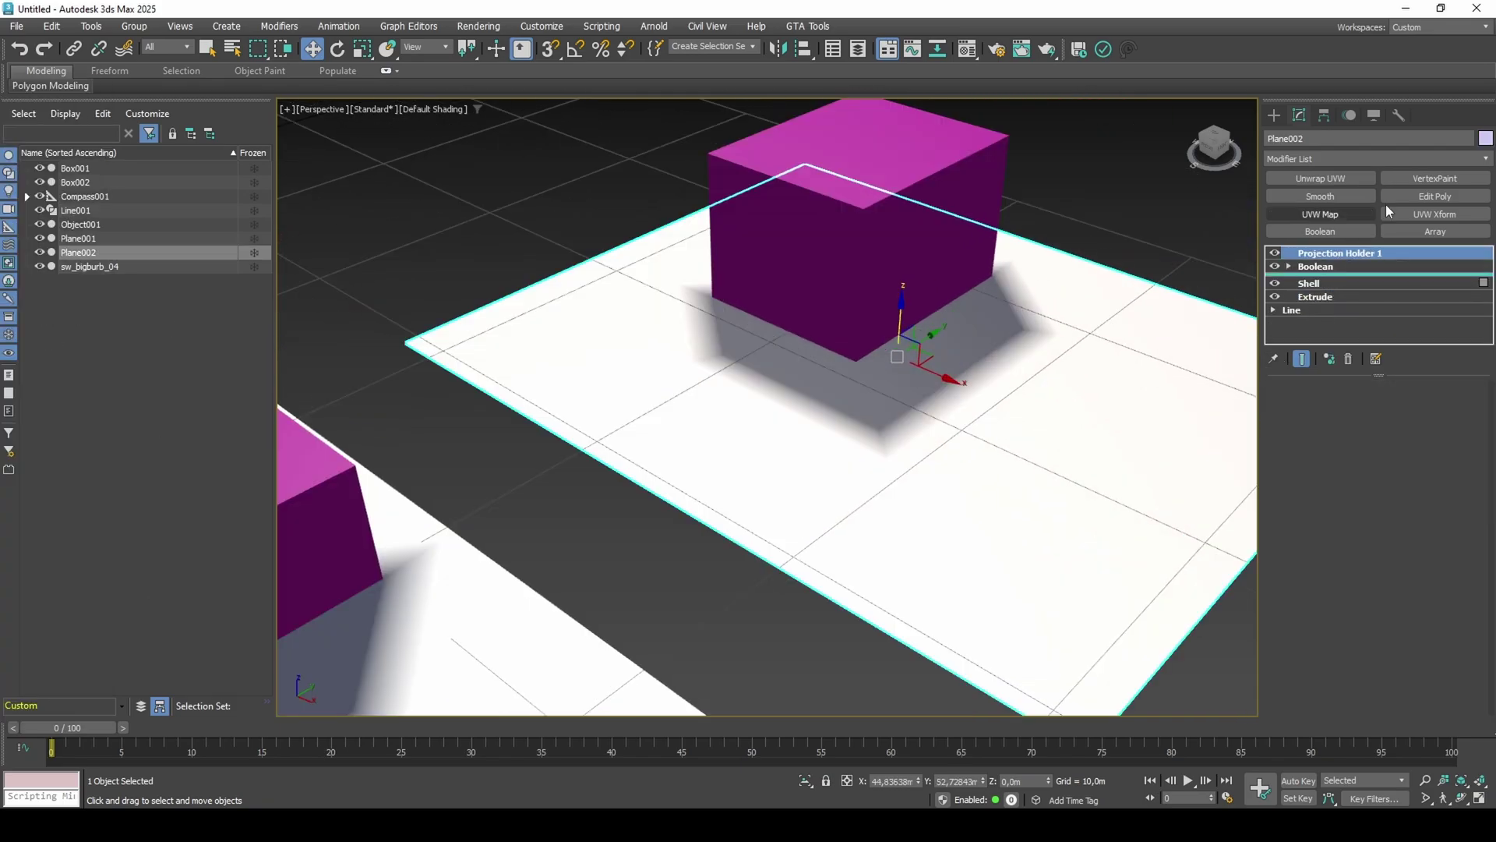
Add a VertexPaint layer to the cloned plane in Multiply mode at 100 opacity, raising saturation to about 39 and increasing contrast.
click(1434, 177)
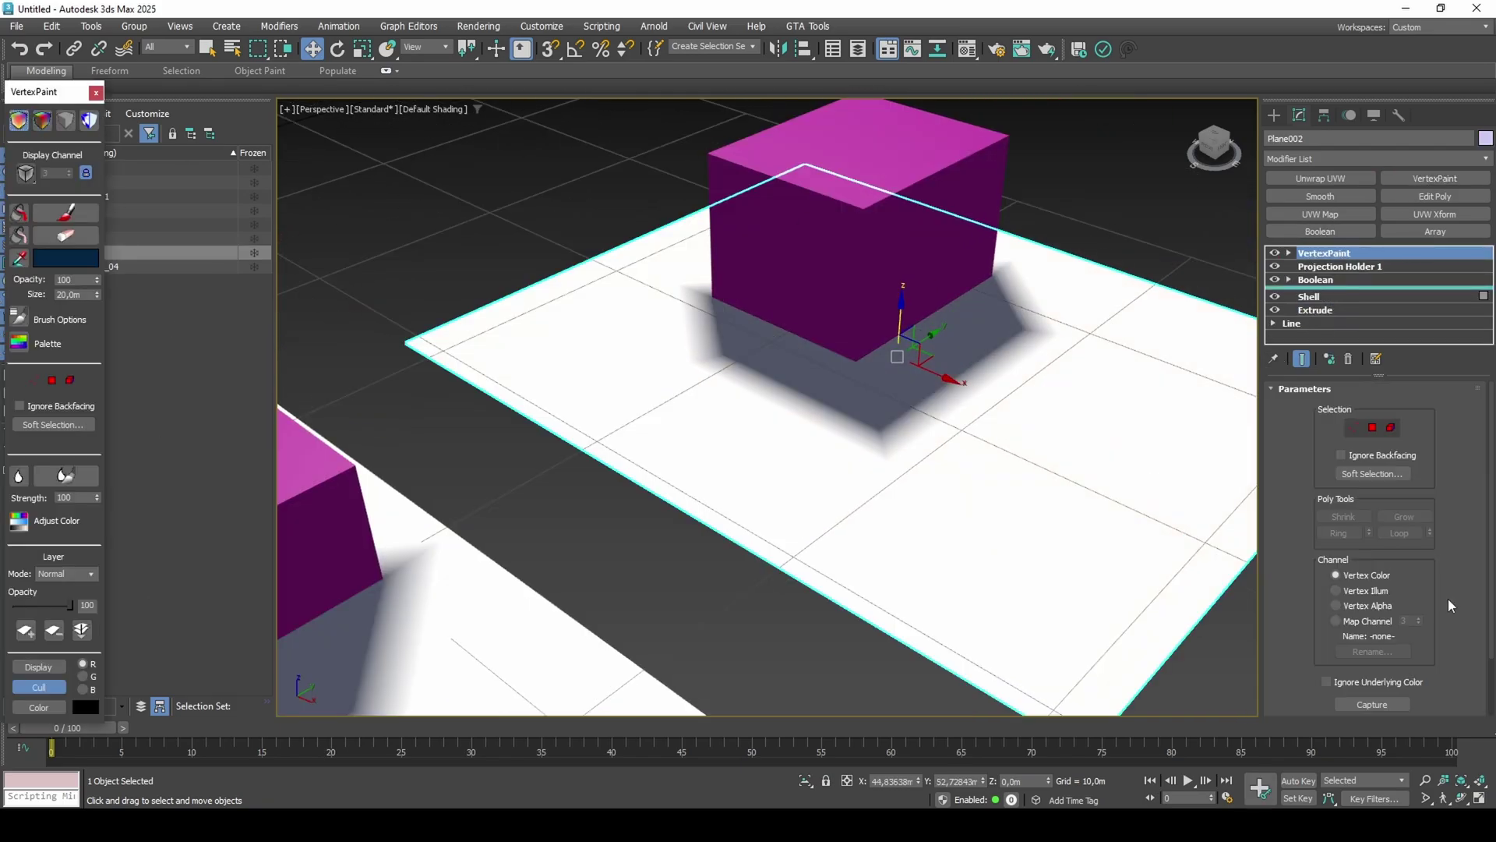
drag(62, 605, 72, 605)
click(66, 574)
click(55, 623)
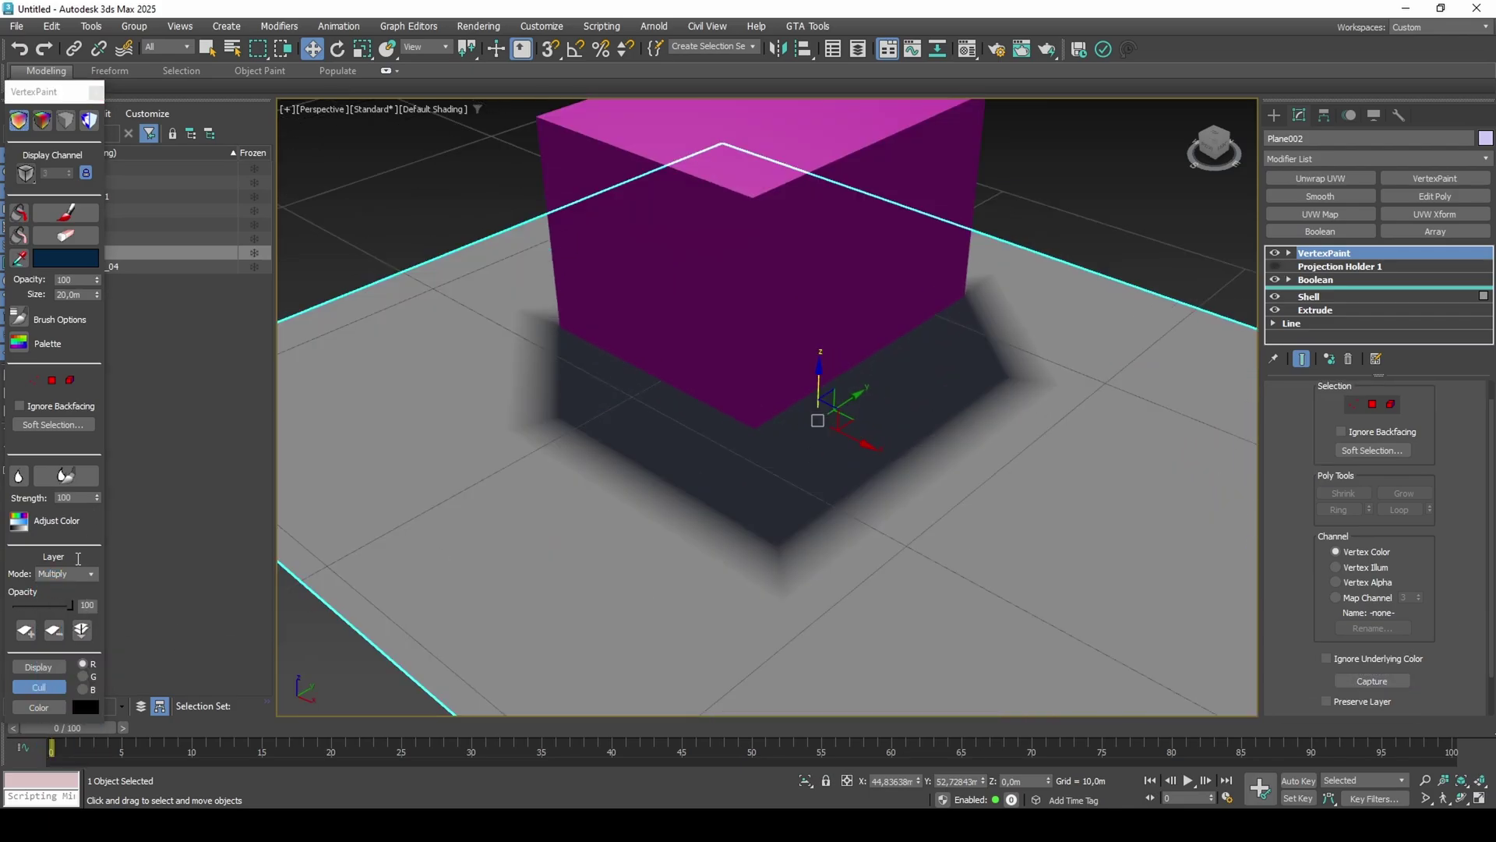
click(56, 521)
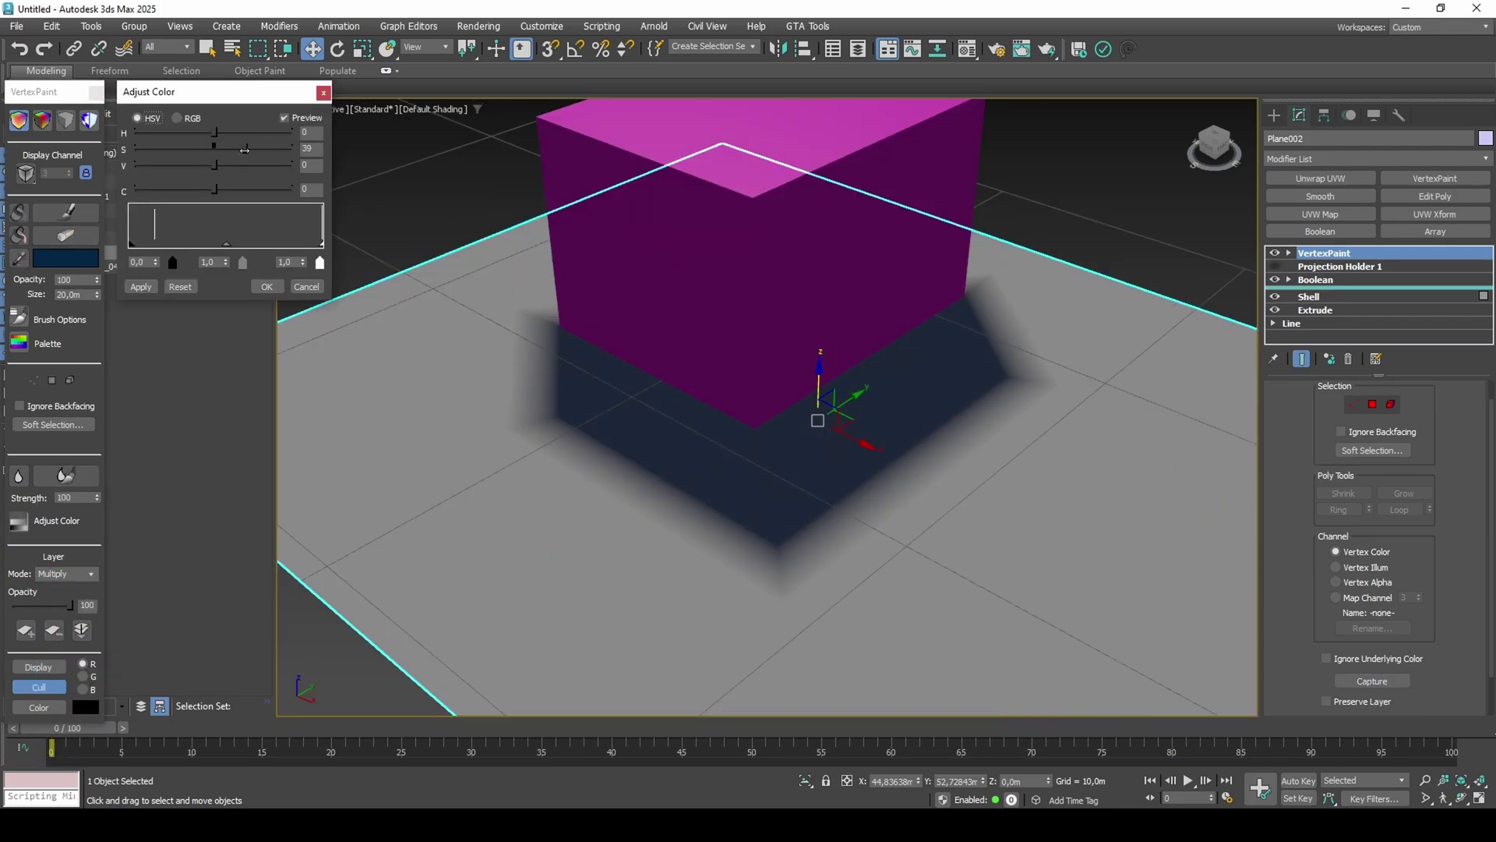
drag(212, 189, 217, 193)
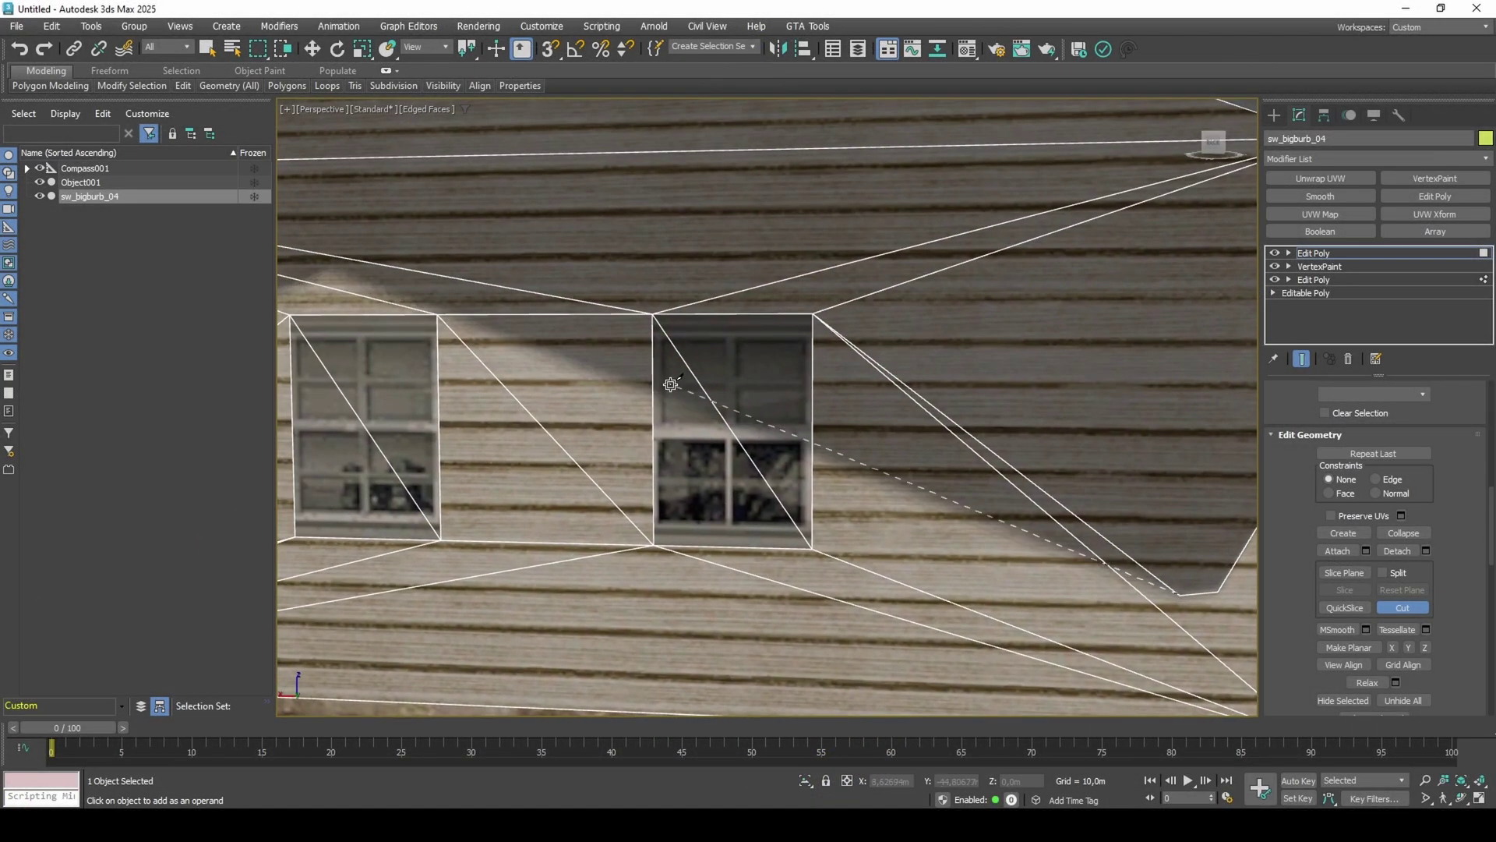
Try to cut the siding wall along the shadow boundary up to its peak above the window.
scroll(668, 391, up, 3)
middle_drag(318, 324, 437, 351)
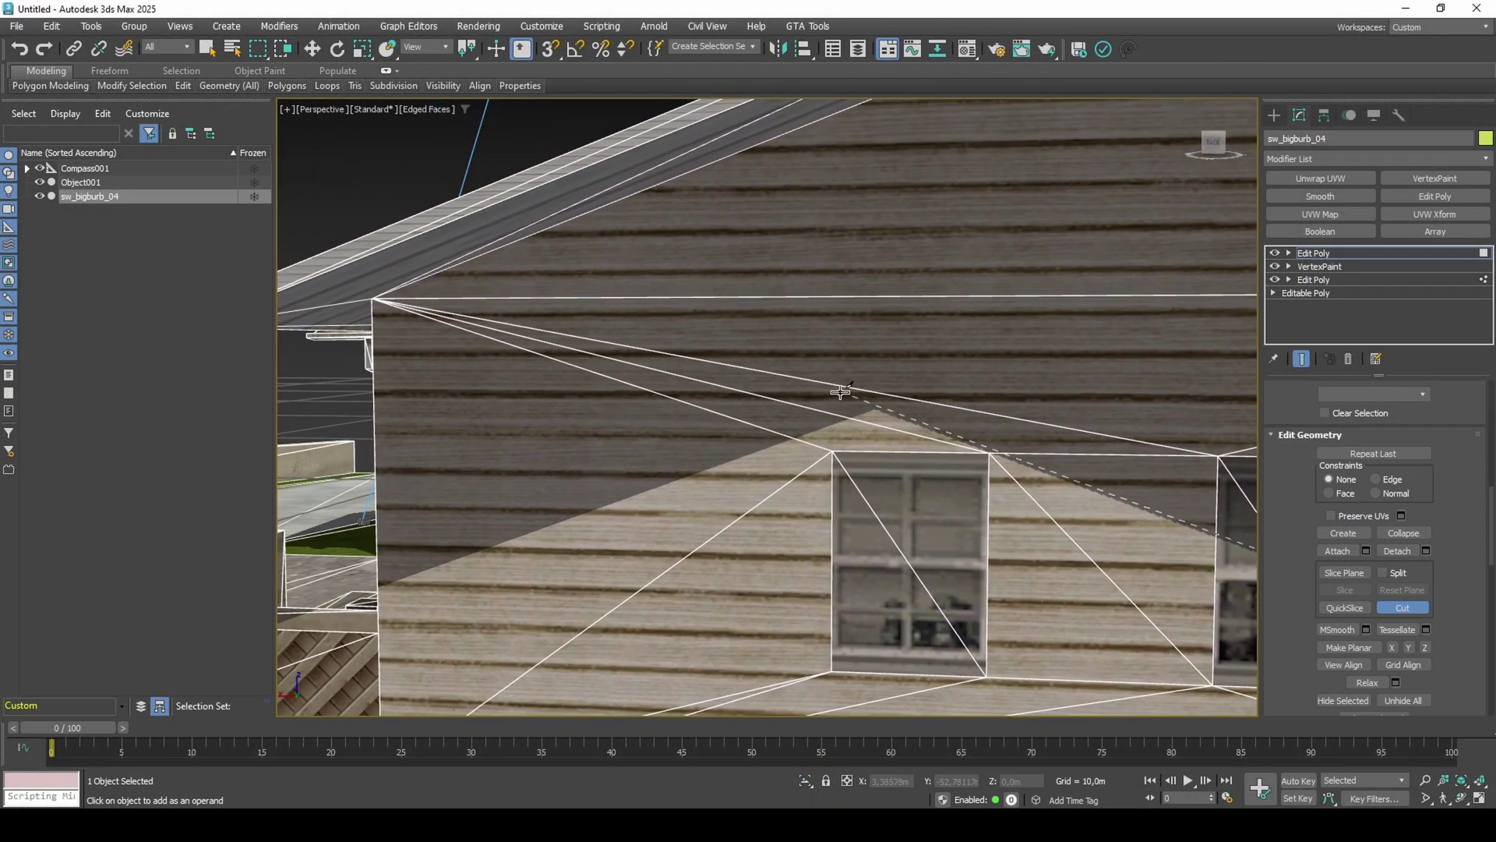
scroll(879, 408, up, 3)
click(882, 404)
scroll(882, 405, down, 5)
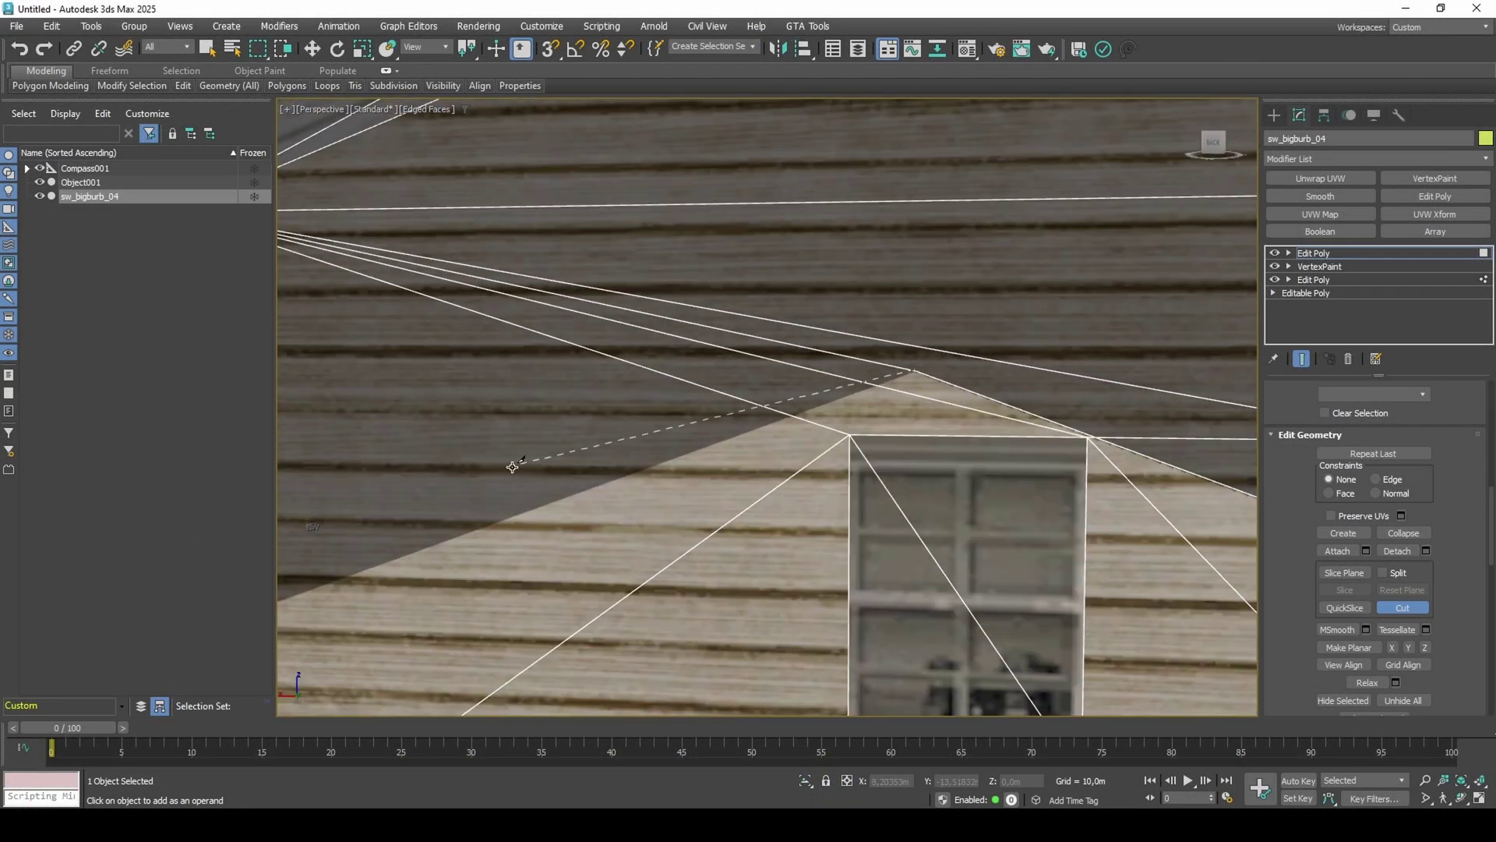
key(ctrl+z)
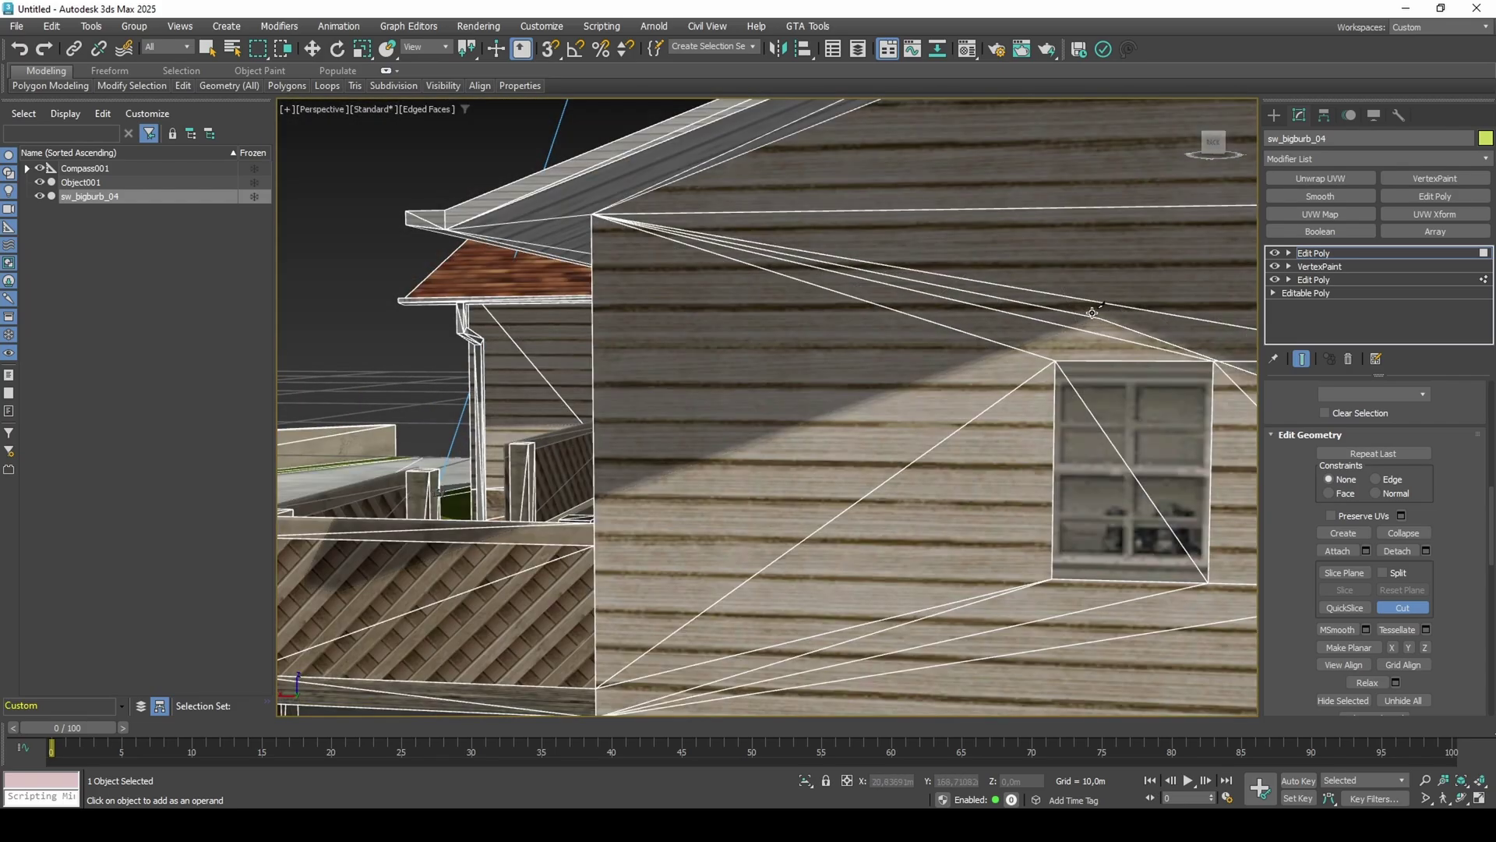
Cut the siding wall at the shadow's peak above the window and continue the cut toward the wall's porch corner.
scroll(1107, 315, up, 4)
click(1102, 315)
scroll(1102, 315, down, 5)
middle_drag(701, 360, 1042, 367)
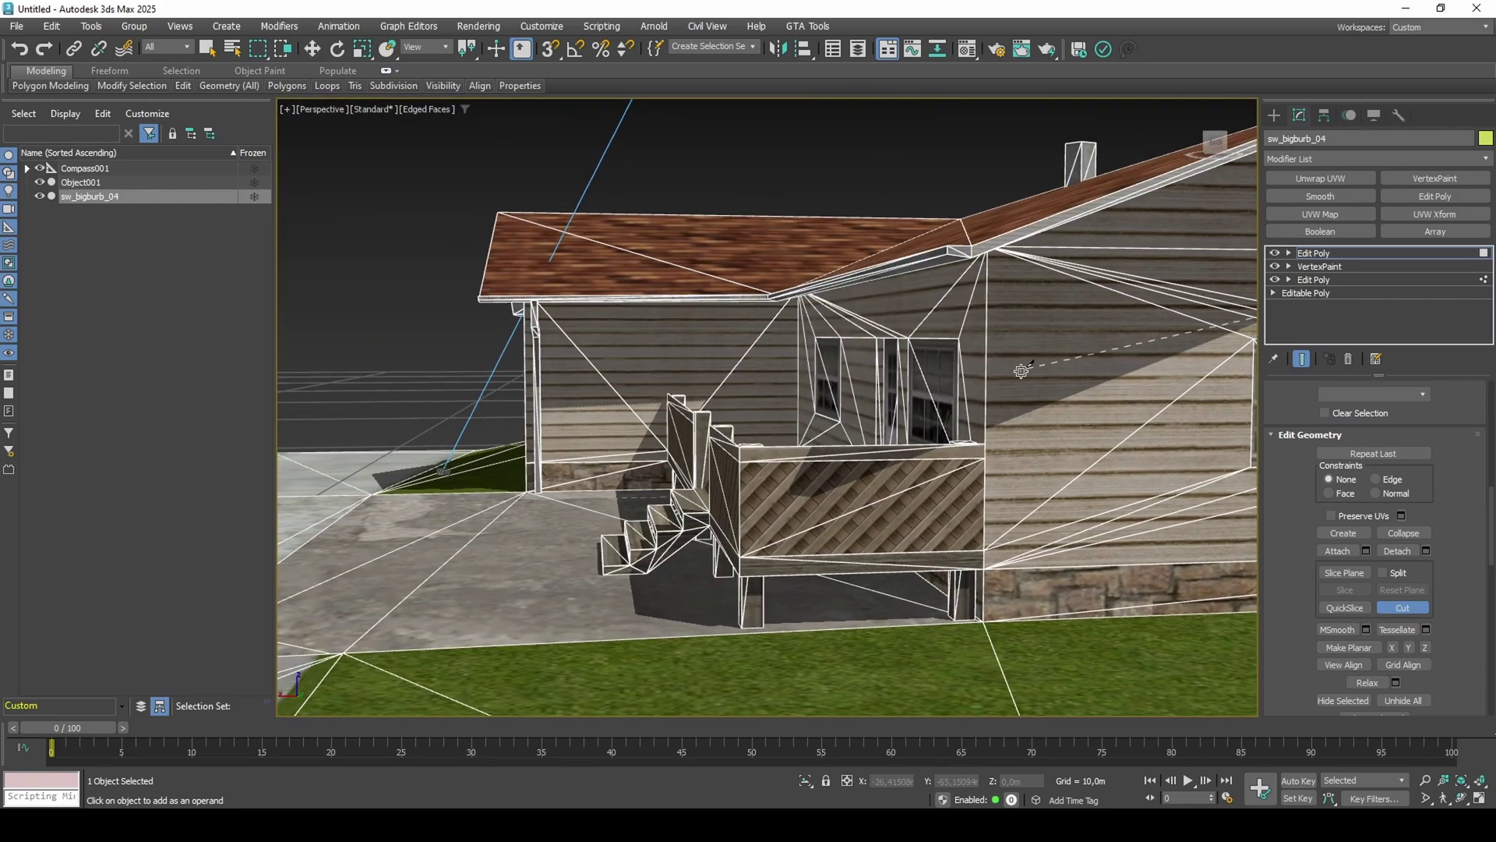
scroll(983, 461, up, 4)
scroll(969, 474, down, 6)
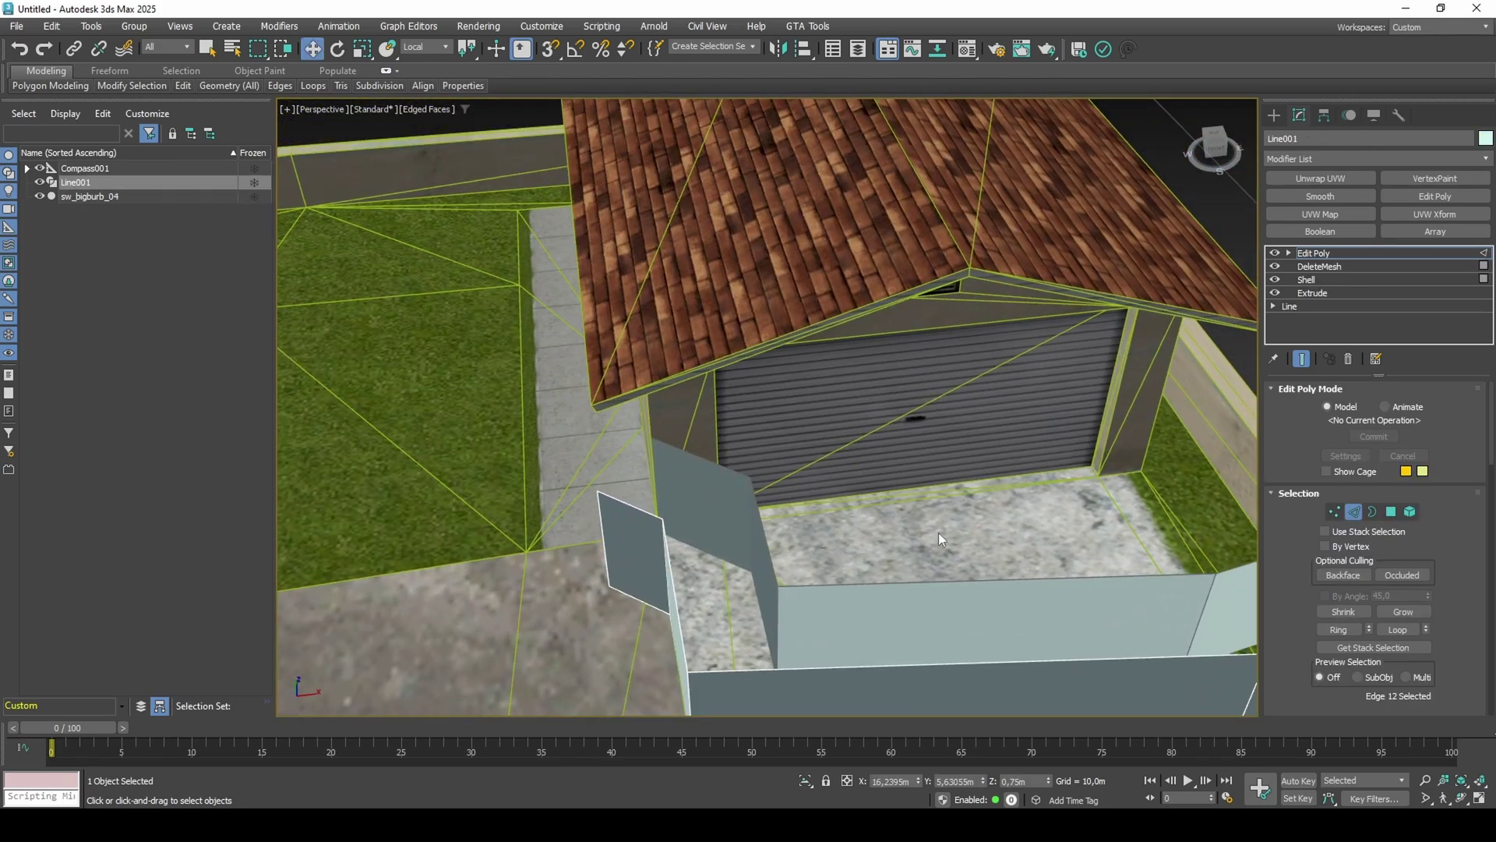
Move the free vertical edge of the shadow strip beside the garage along its local axis to the lawn's corner.
scroll(939, 532, down, 2)
middle_drag(938, 531, 1036, 485)
click(762, 488)
scroll(762, 488, up, 4)
drag(799, 498, 636, 482)
scroll(640, 495, up, 5)
scroll(645, 495, down, 7)
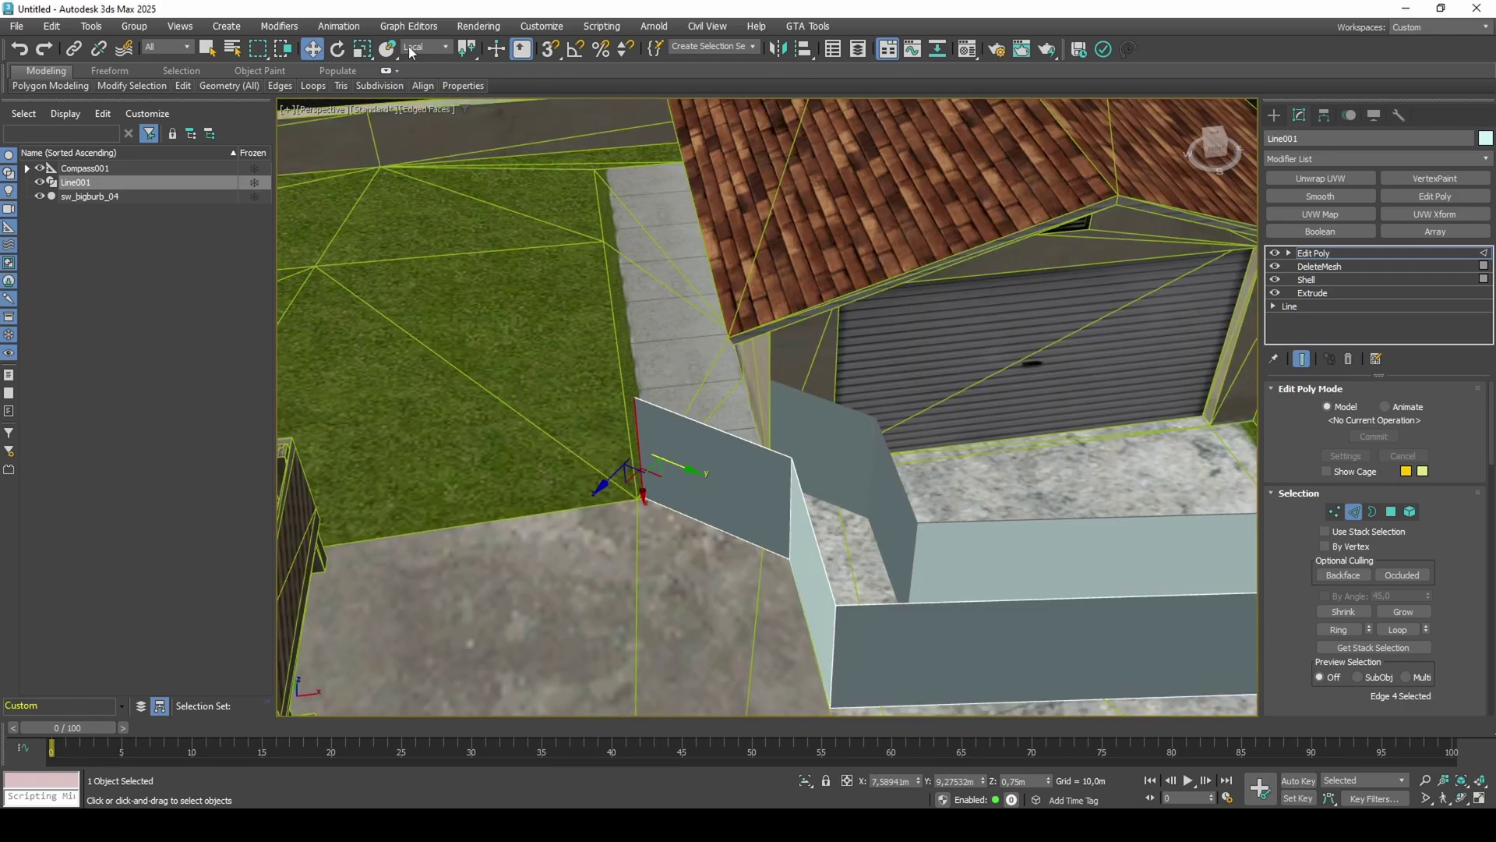
scroll(412, 53, up, 4)
key(z)
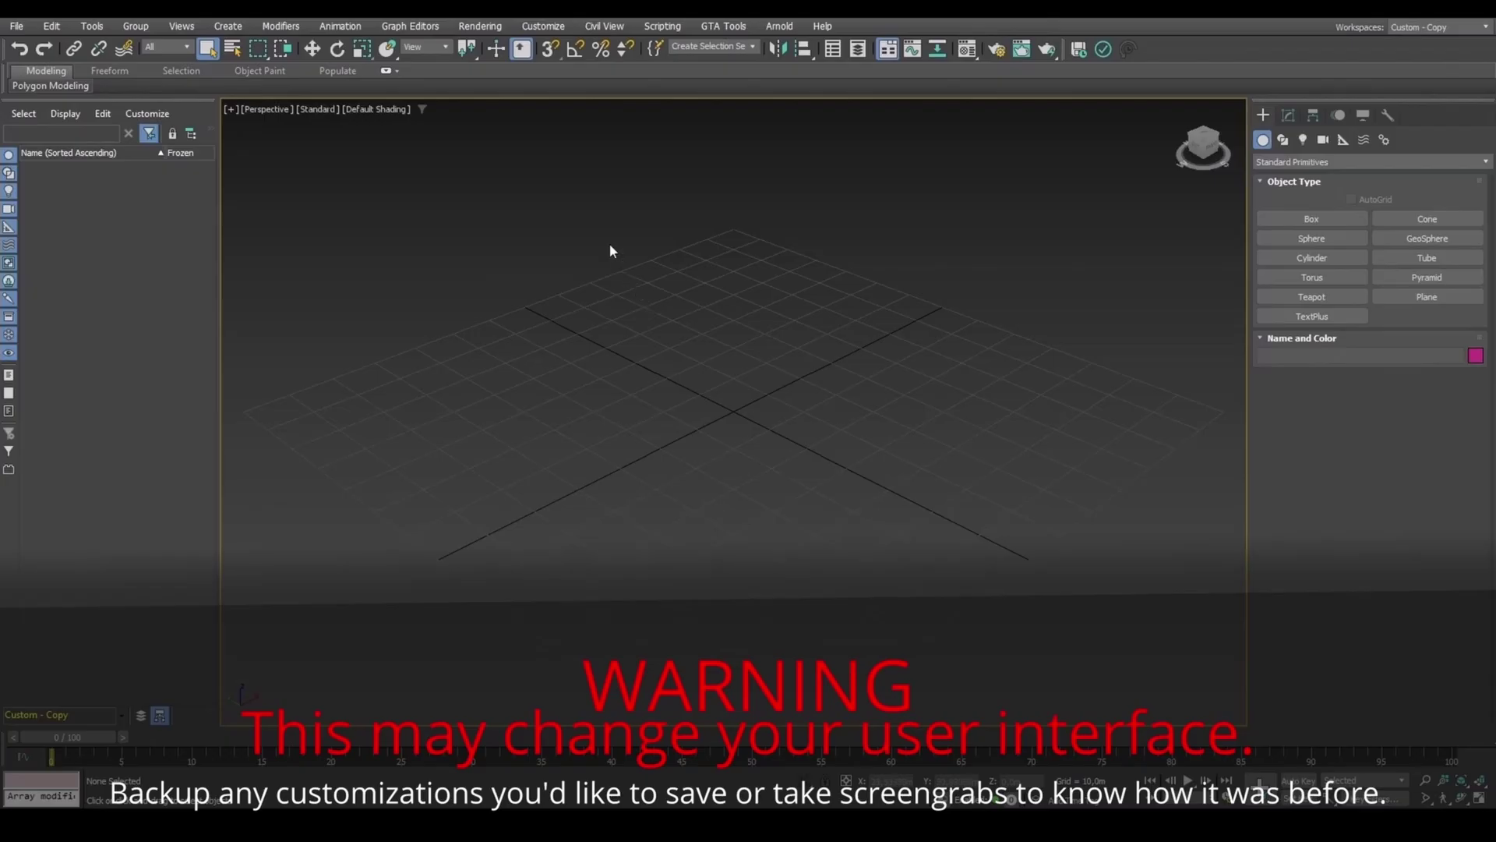
Open the Custom Defaults Switcher.
click(545, 28)
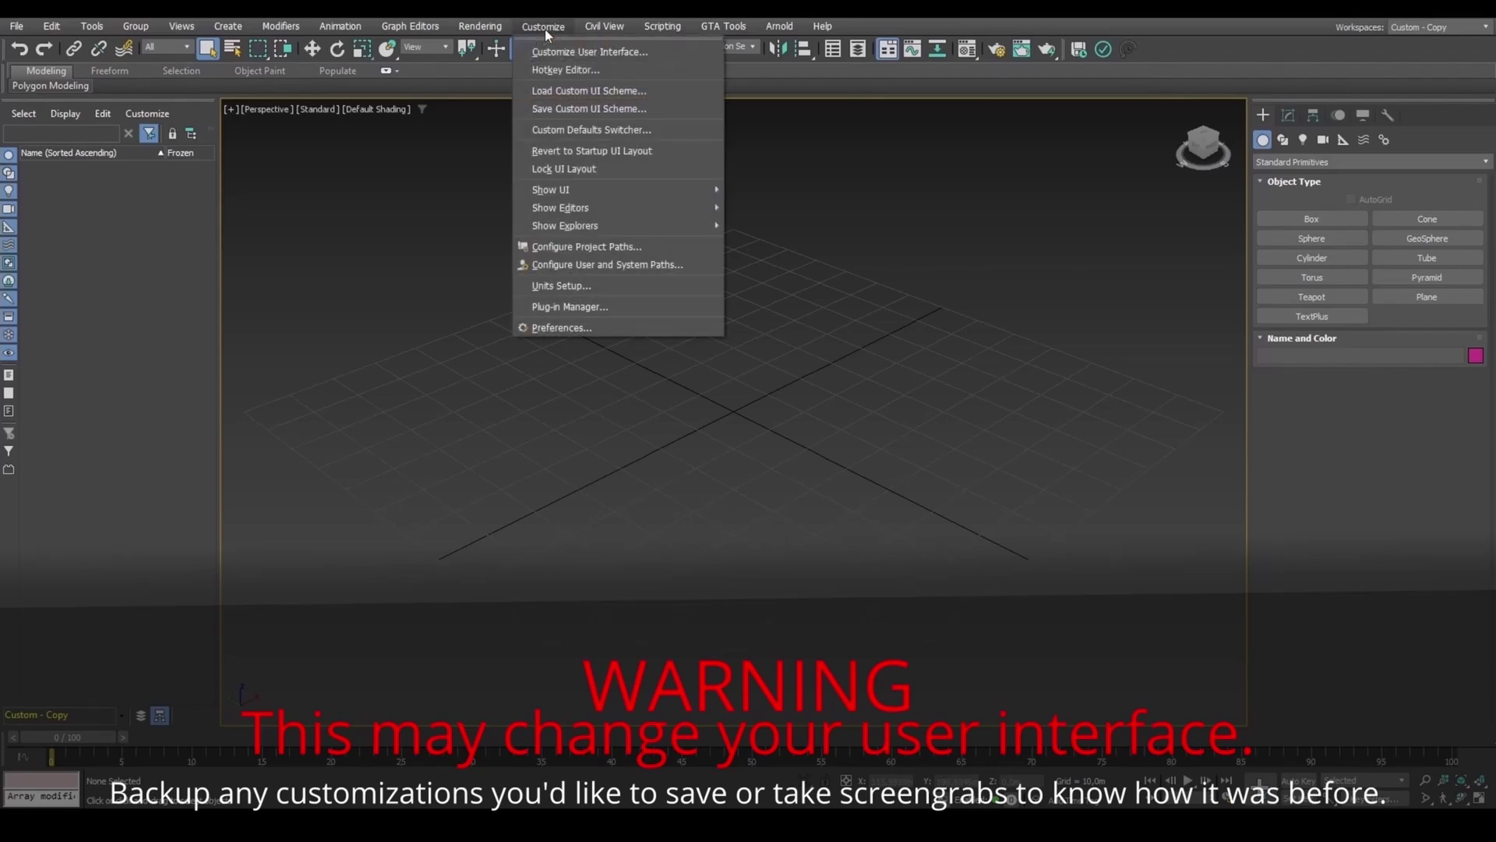
click(565, 130)
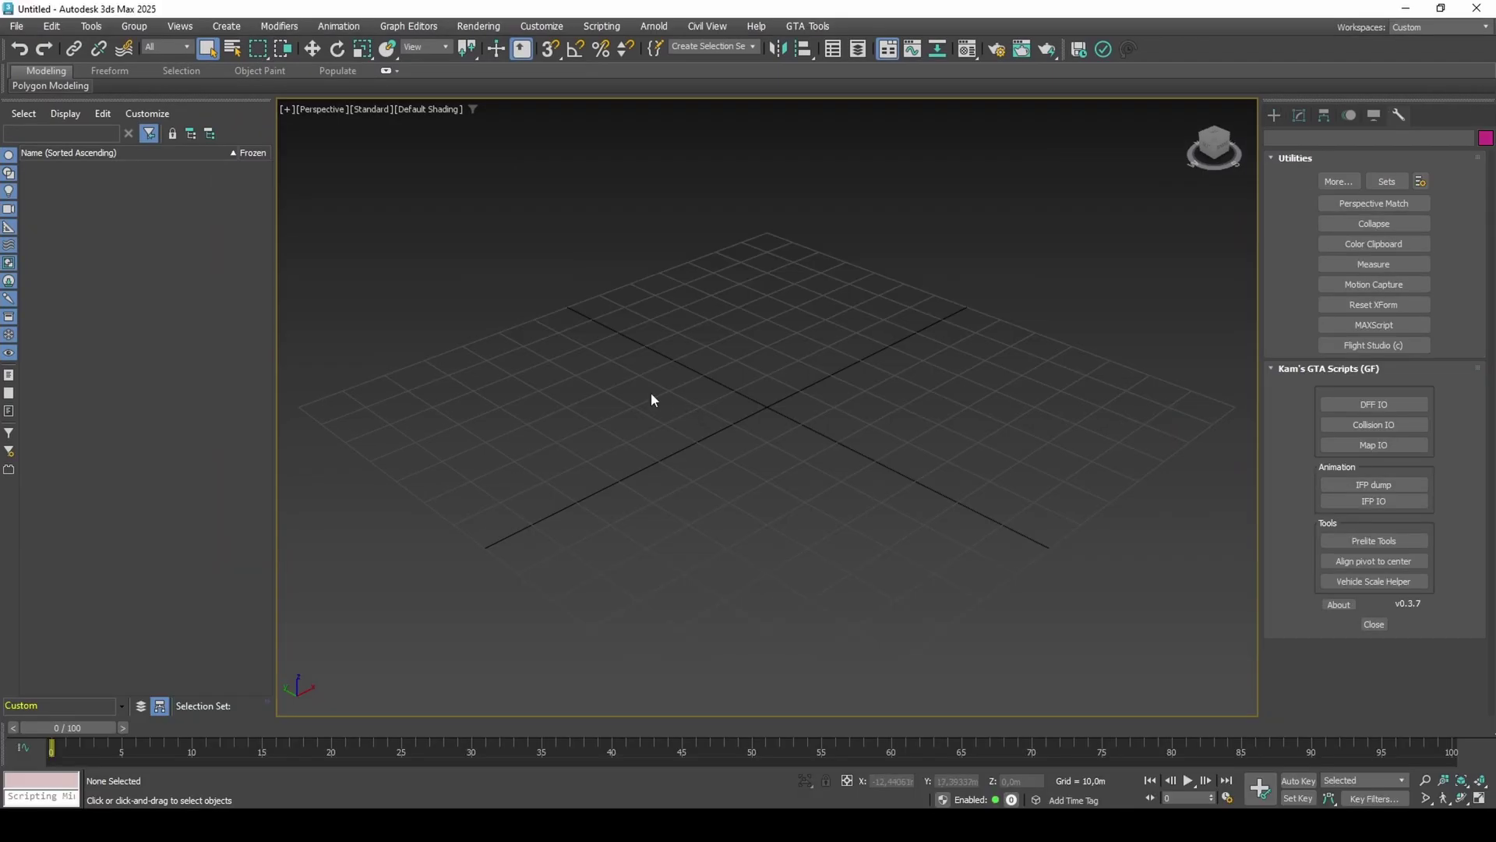
Import the model sw_bigburb_04.dff, accepting the DFF importer's default options.
click(16, 26)
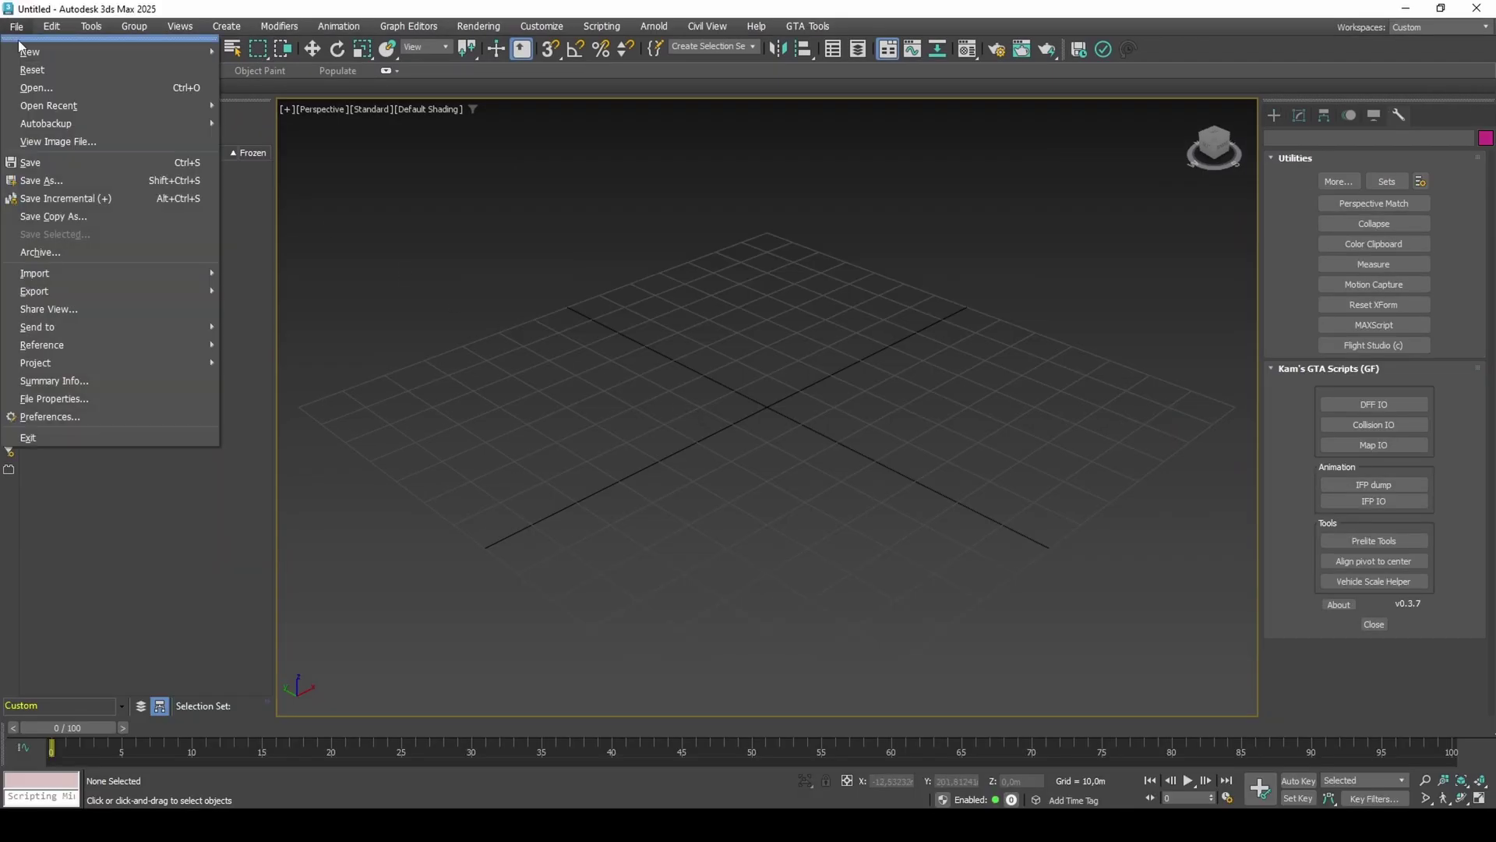
mouse_move(91, 270)
click(258, 271)
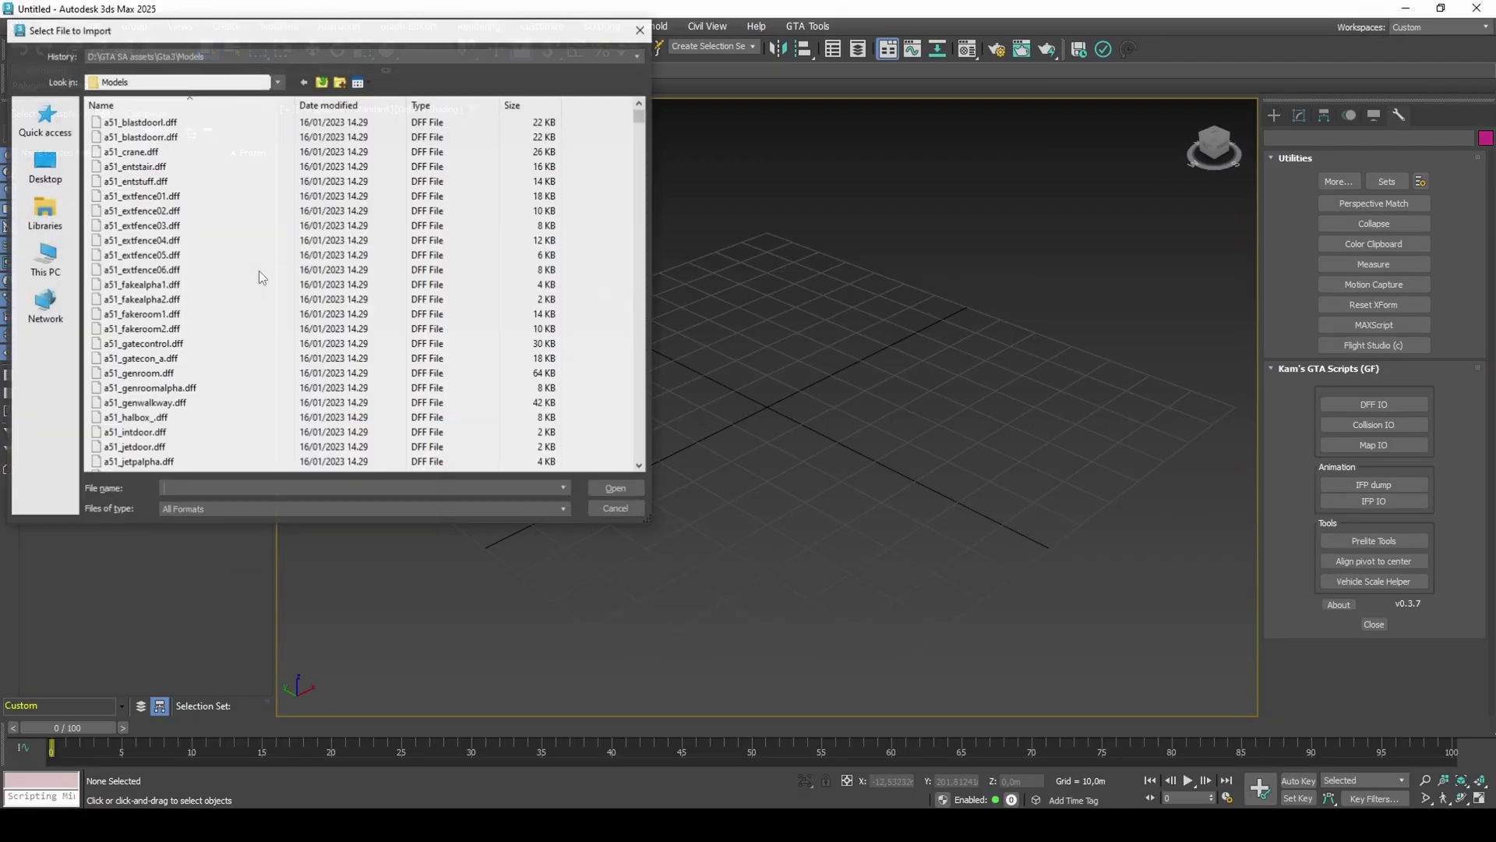
text(s)
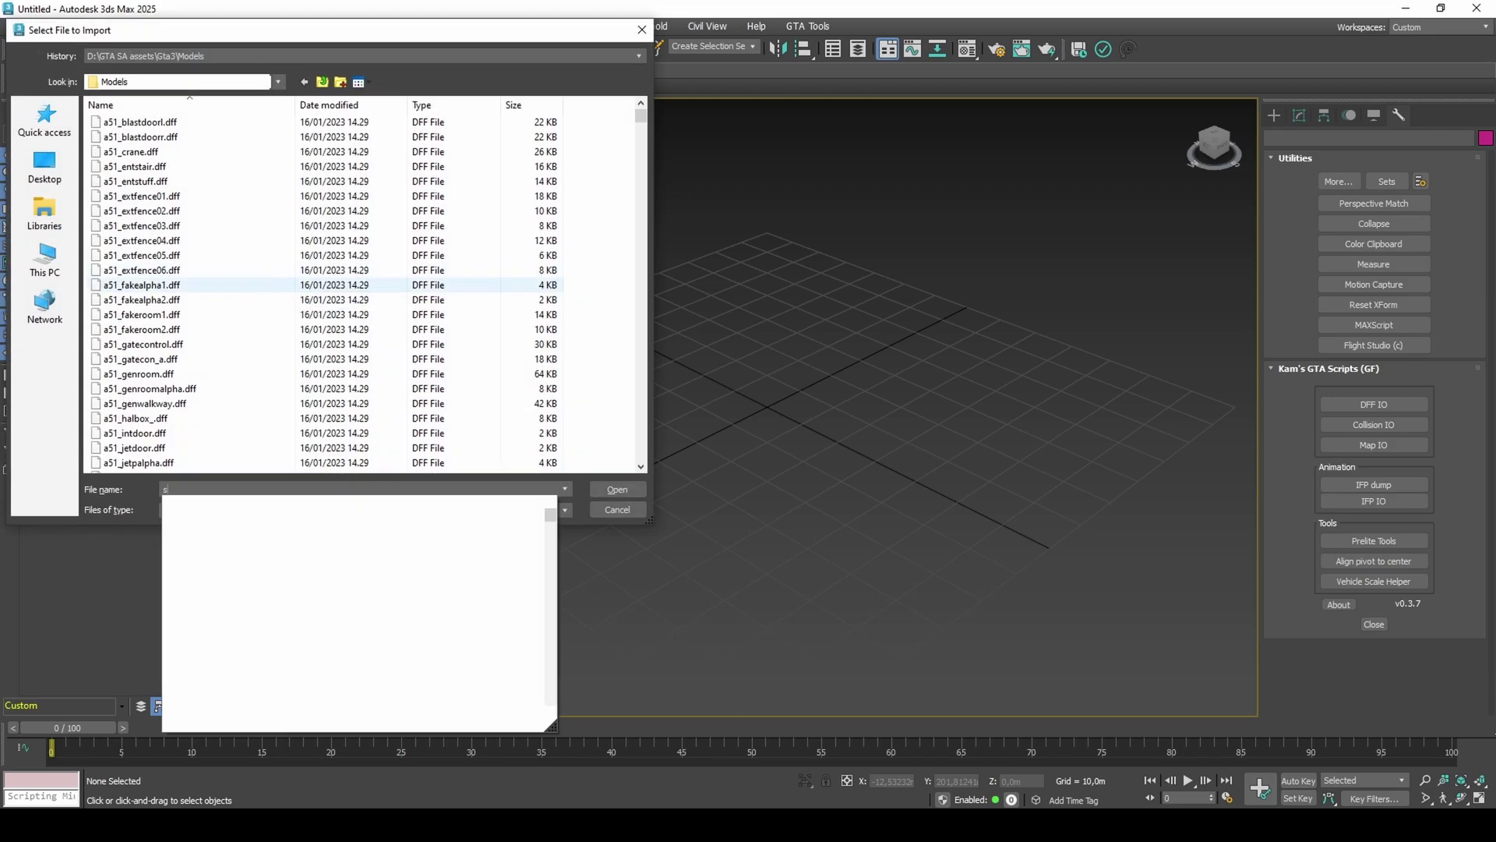
text(w_bigburb)
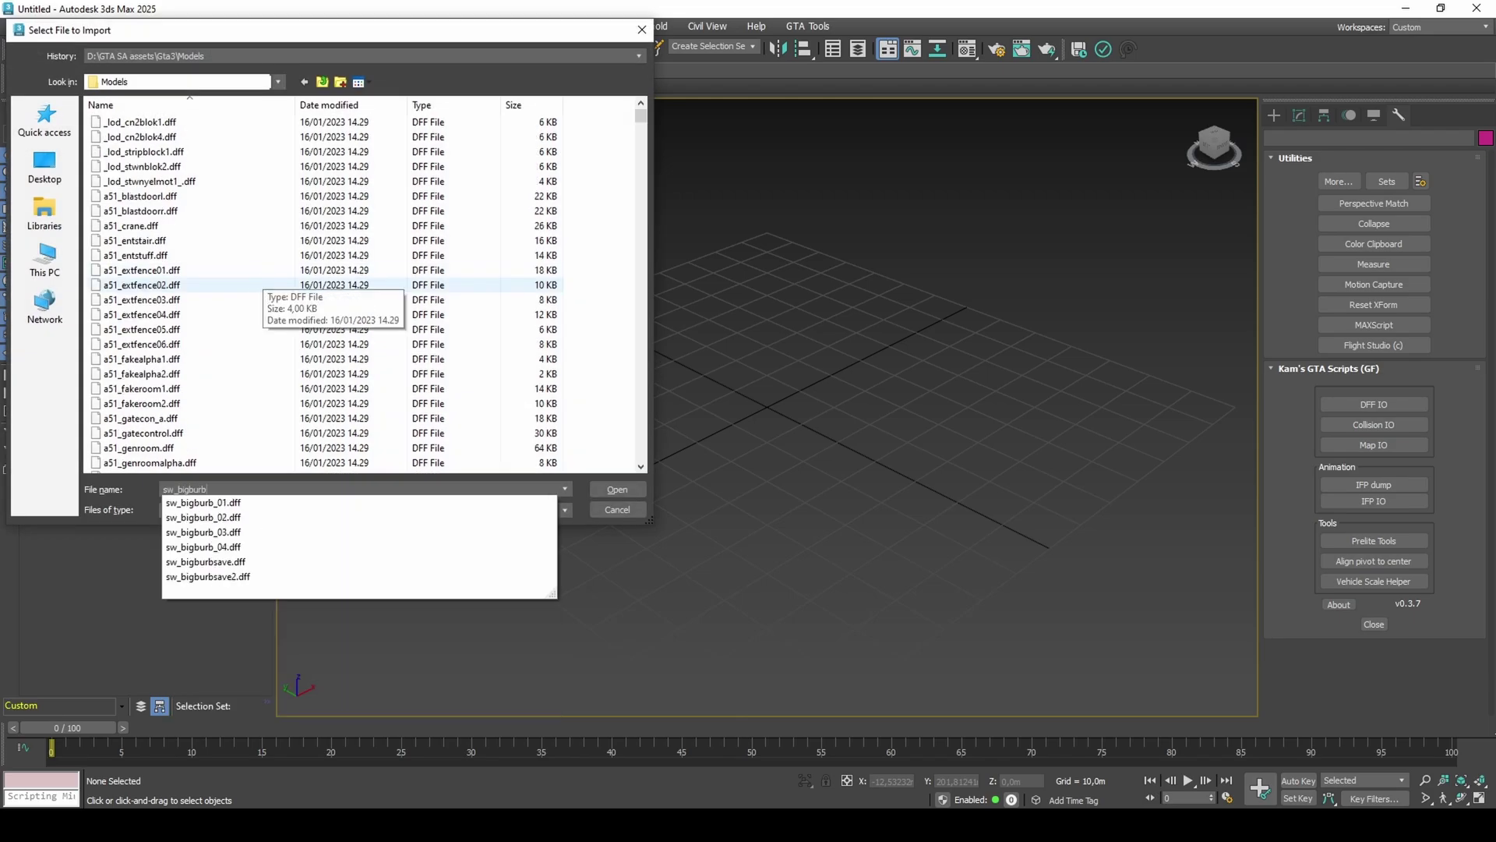
click(250, 548)
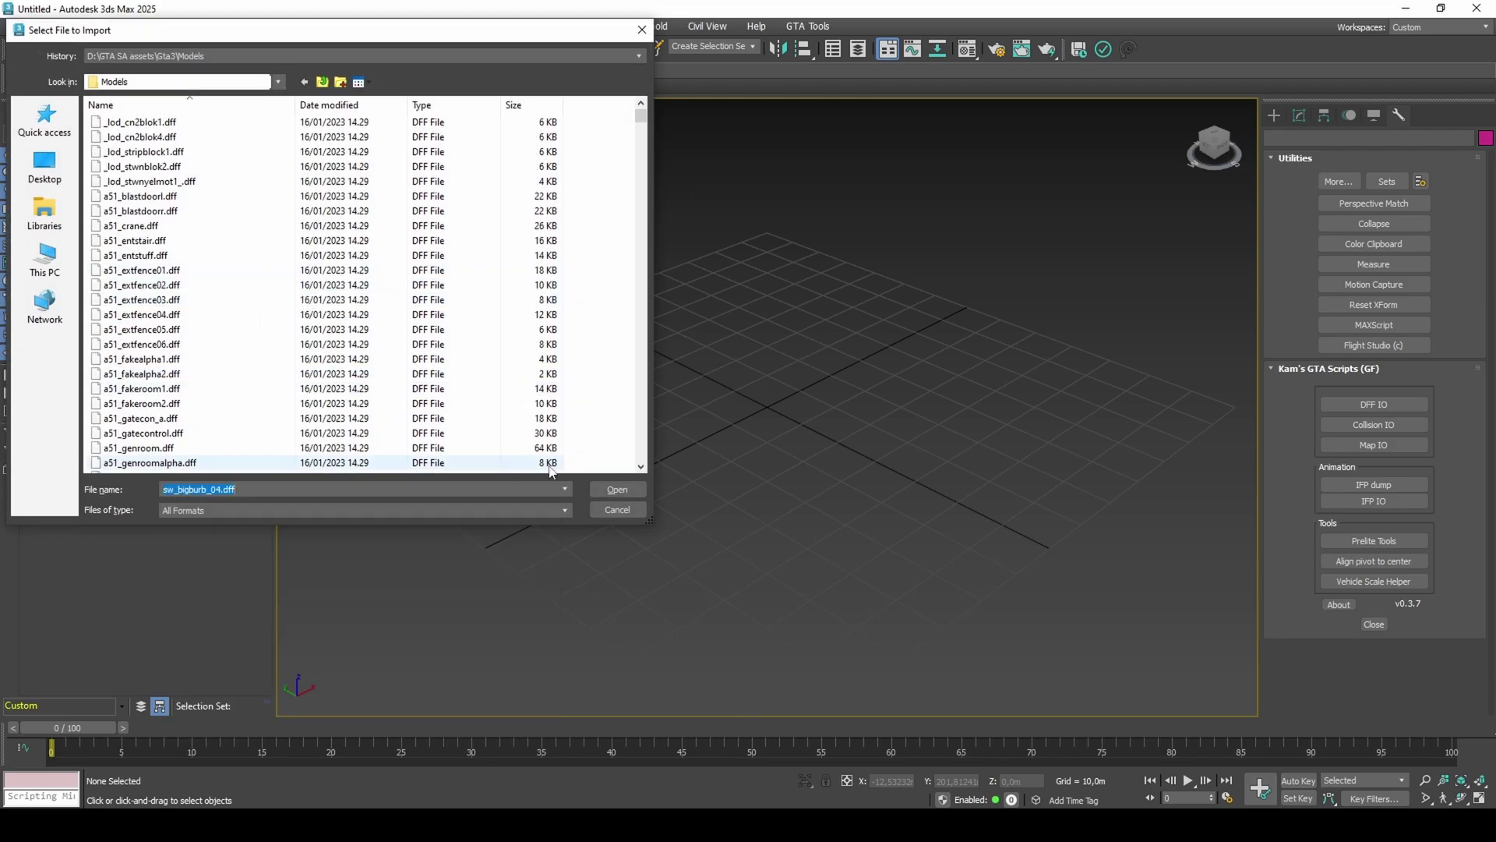
click(597, 487)
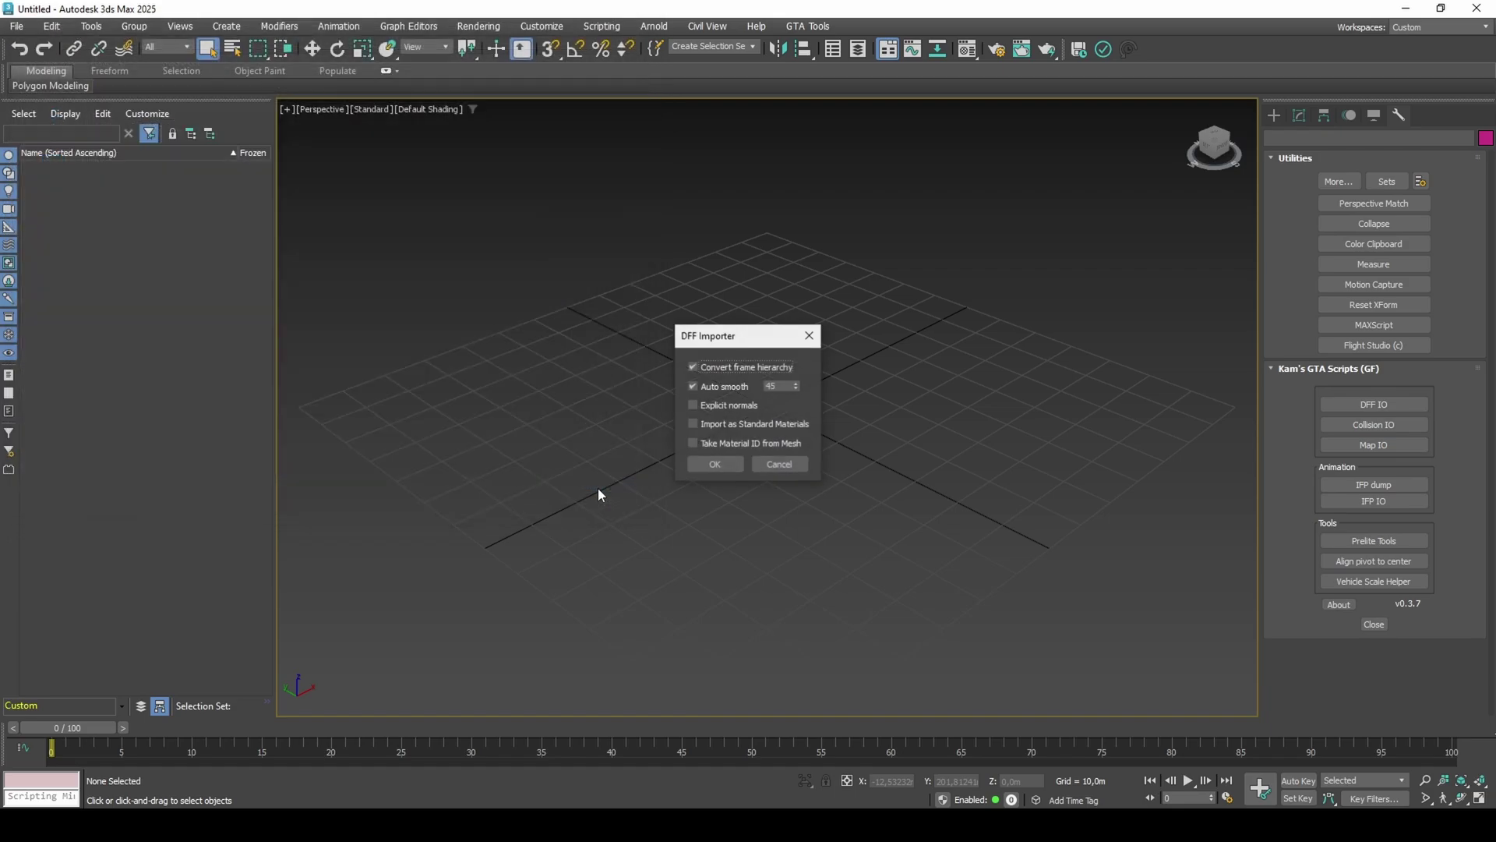
click(728, 467)
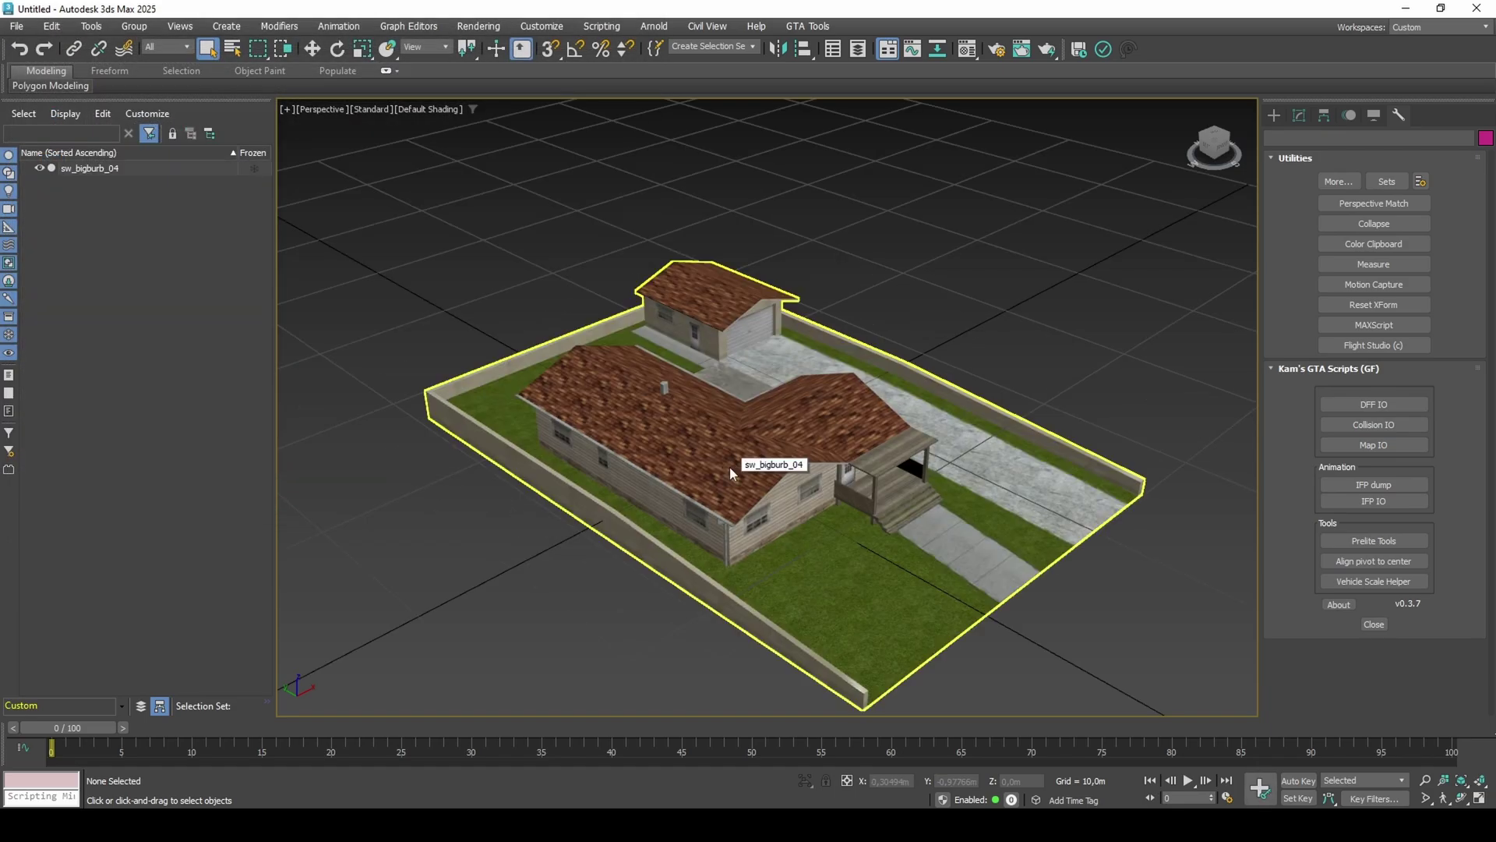
Set the perspective viewport's rendering level to Advanced and illuminate it with Scene Lights.
alt+middle_drag(729, 469, 621, 444)
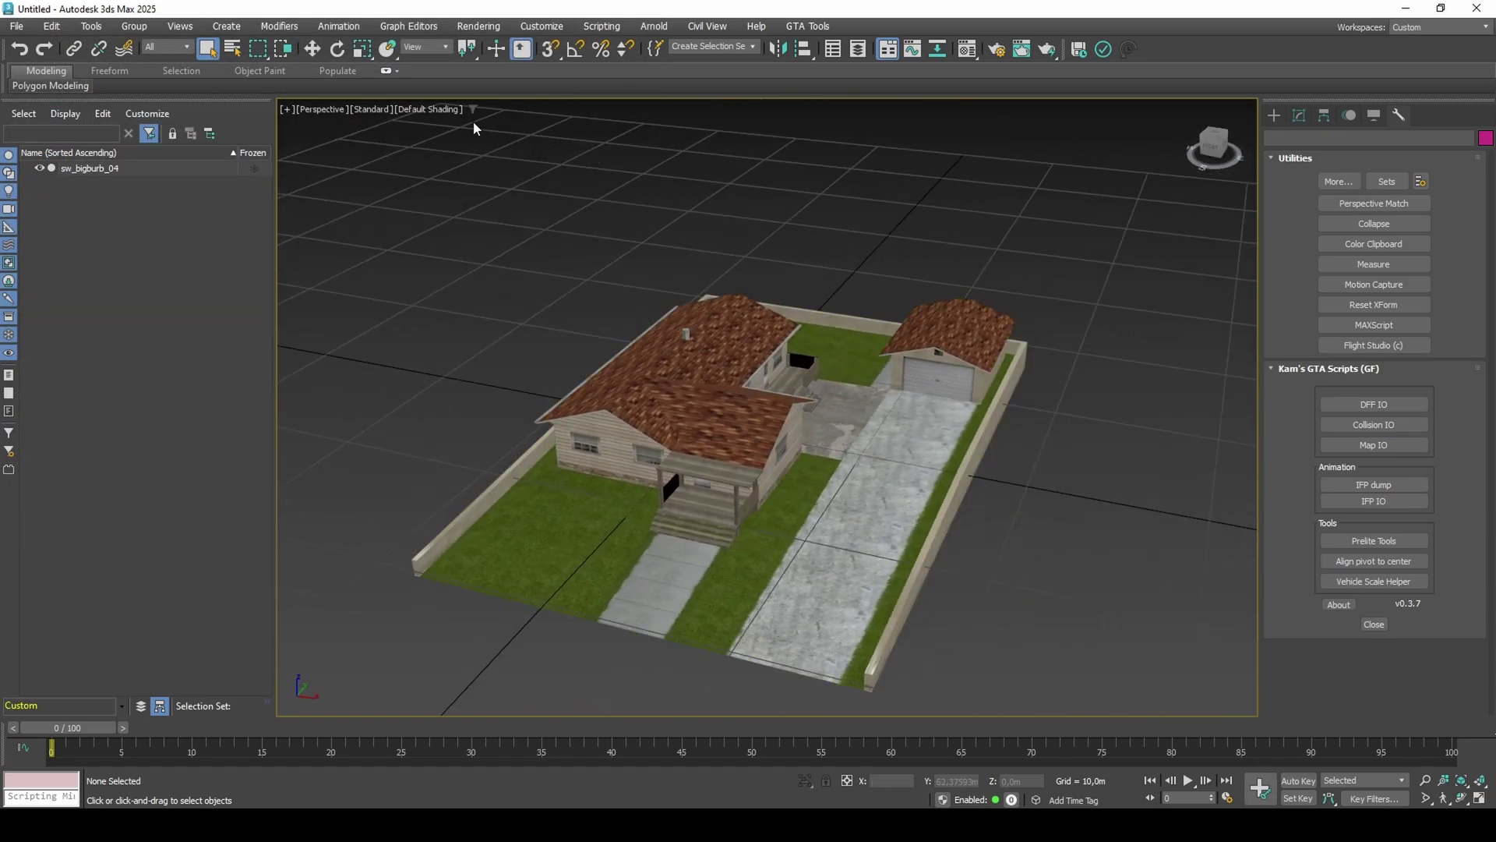
click(445, 110)
click(480, 353)
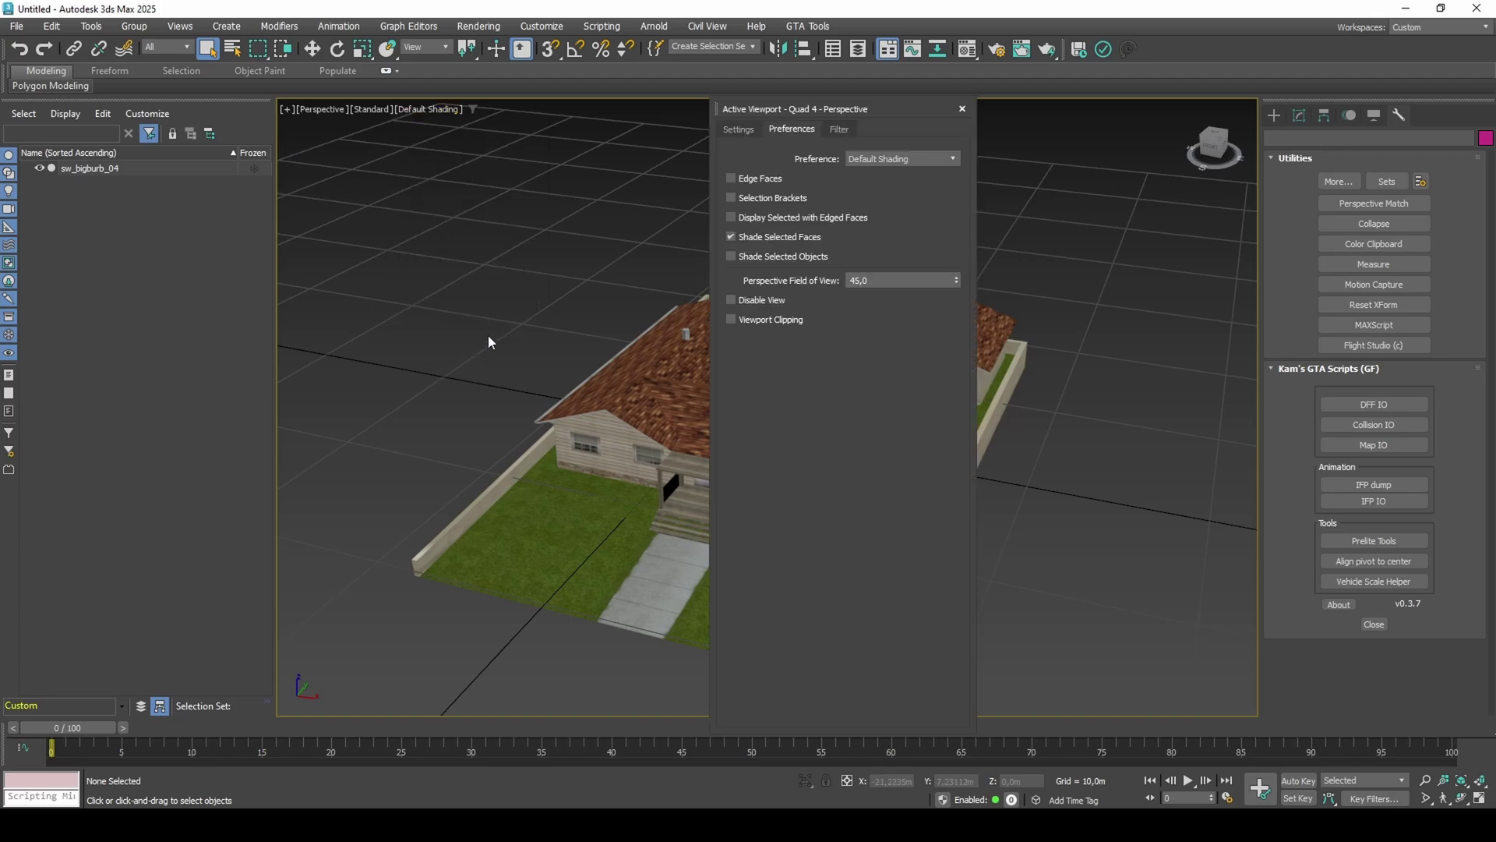
click(753, 130)
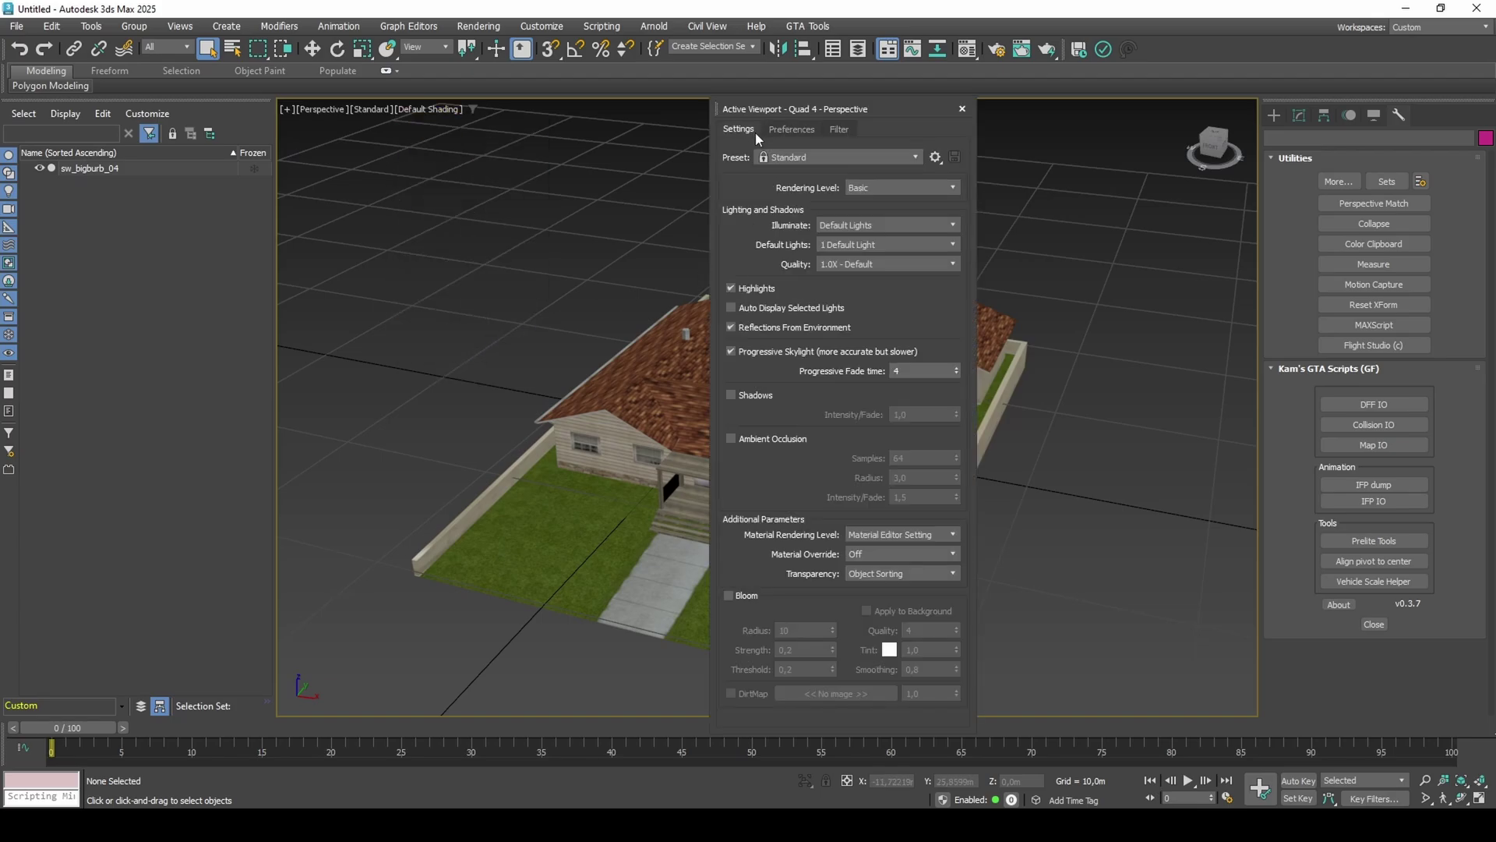
click(877, 187)
click(884, 213)
click(877, 226)
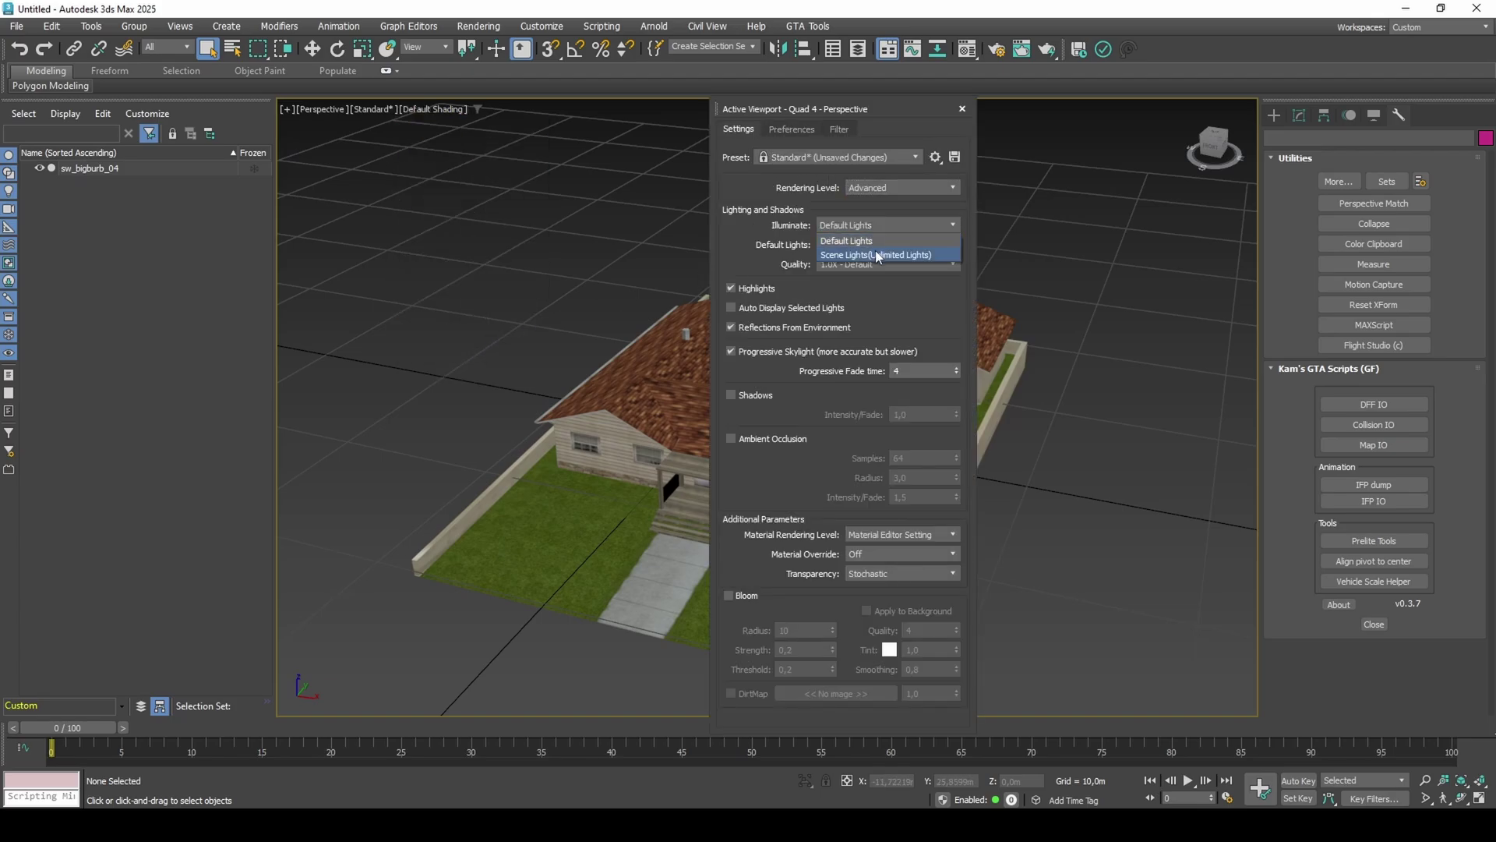
click(876, 251)
Set the viewport's lighting quality to 0.125X - Very Low, disable Progressive Skylight and enable Shadows.
click(874, 263)
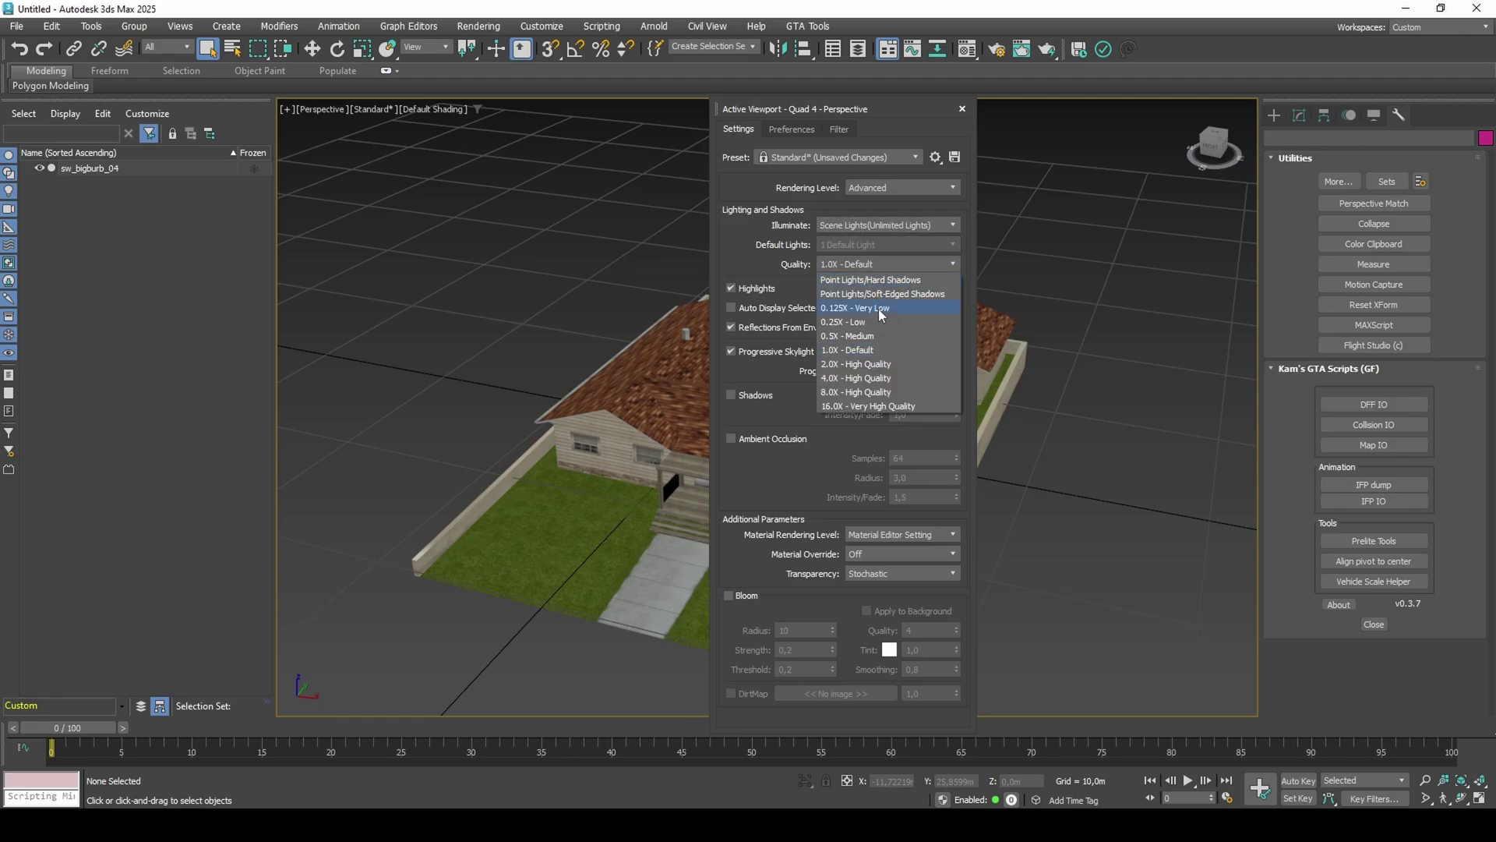
click(877, 308)
click(784, 351)
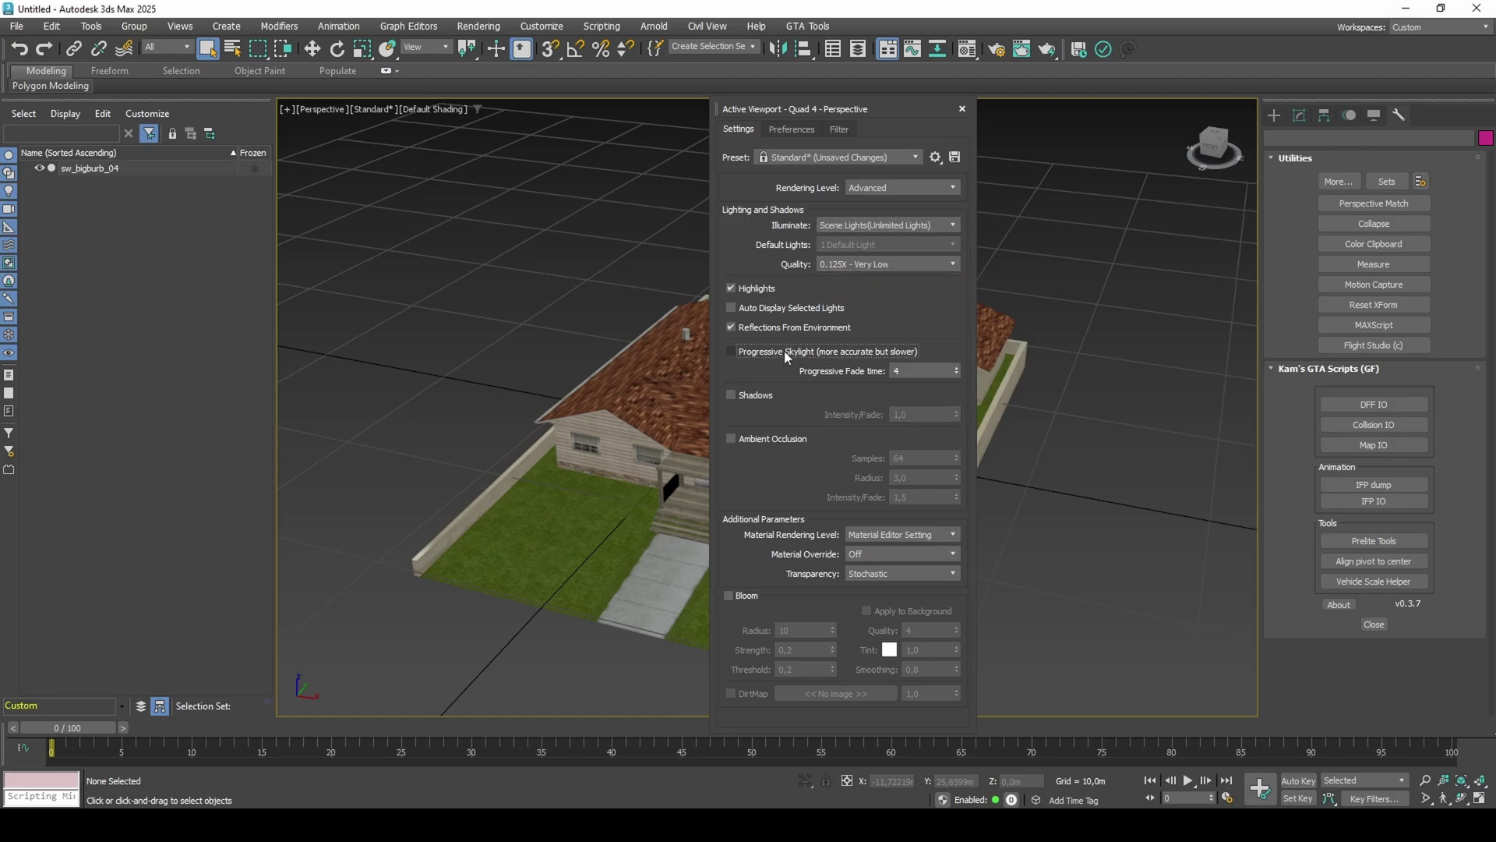
click(748, 394)
click(962, 109)
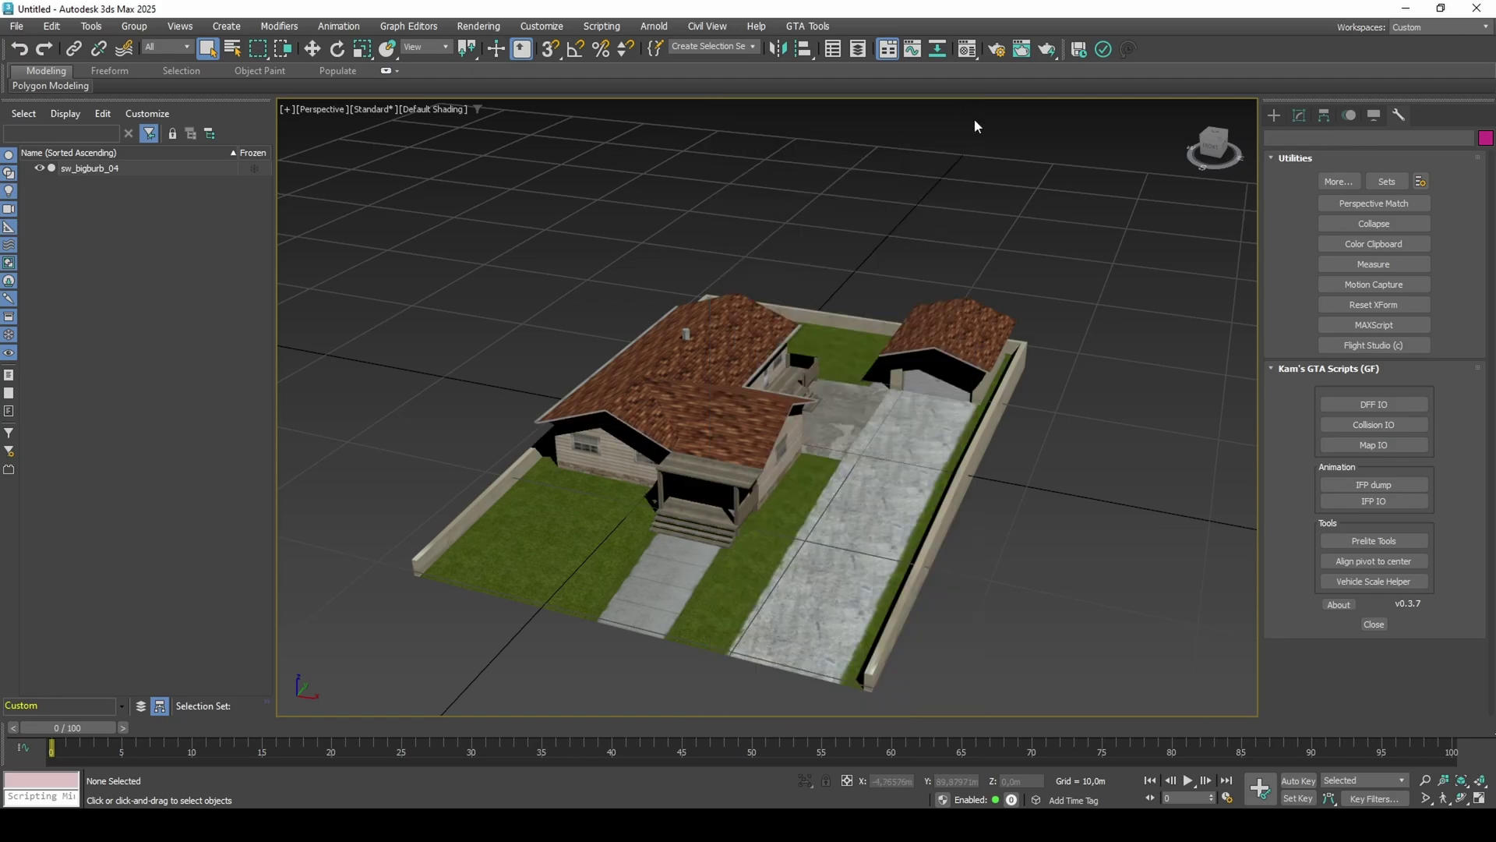
Create a Daylight system on the strip between the house and the driveway, with its light above the model.
click(1272, 117)
click(1396, 141)
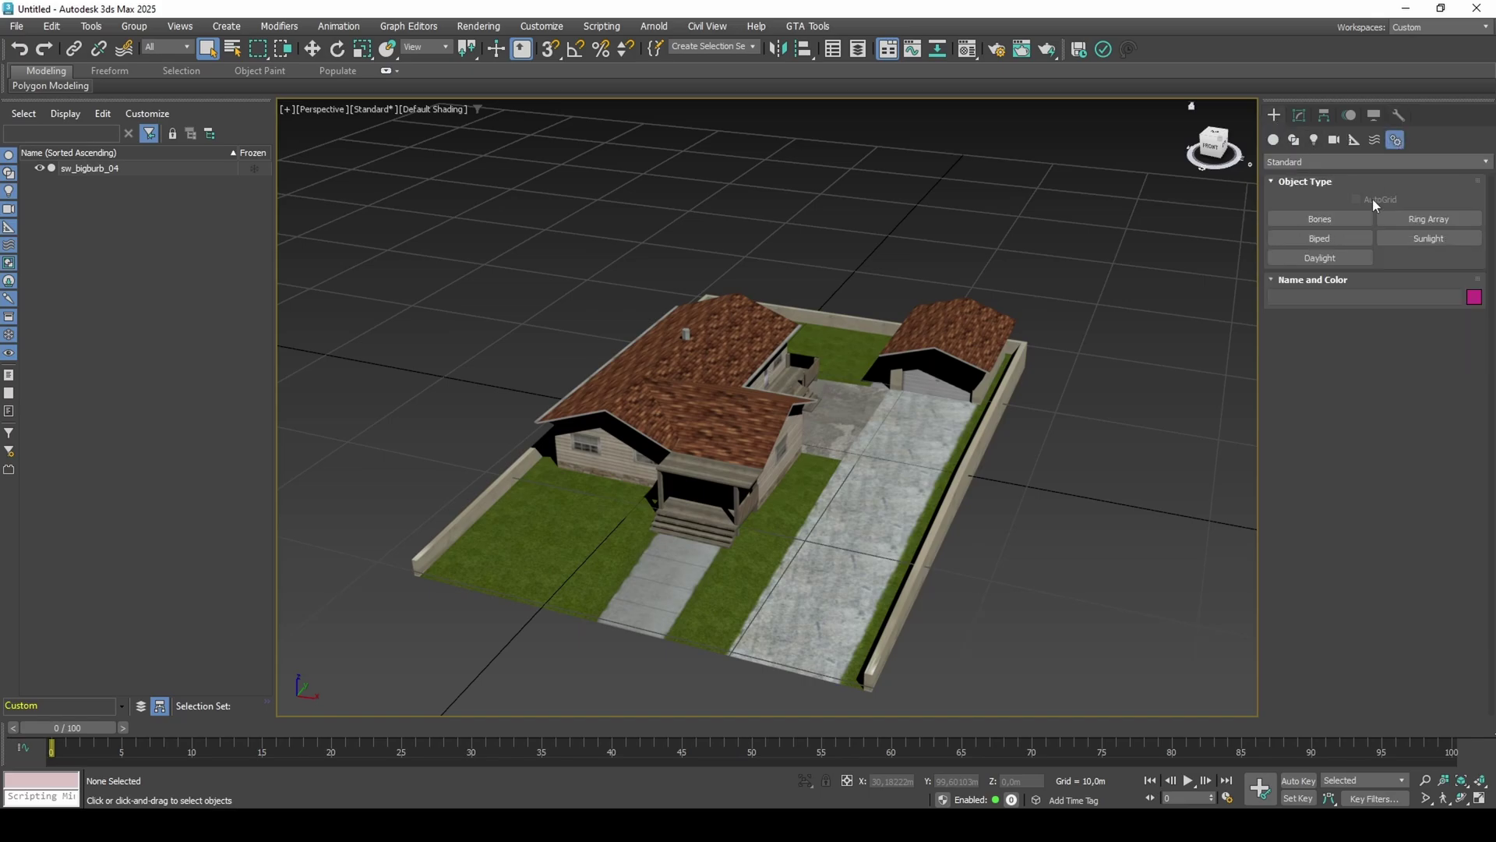
click(1328, 257)
click(787, 460)
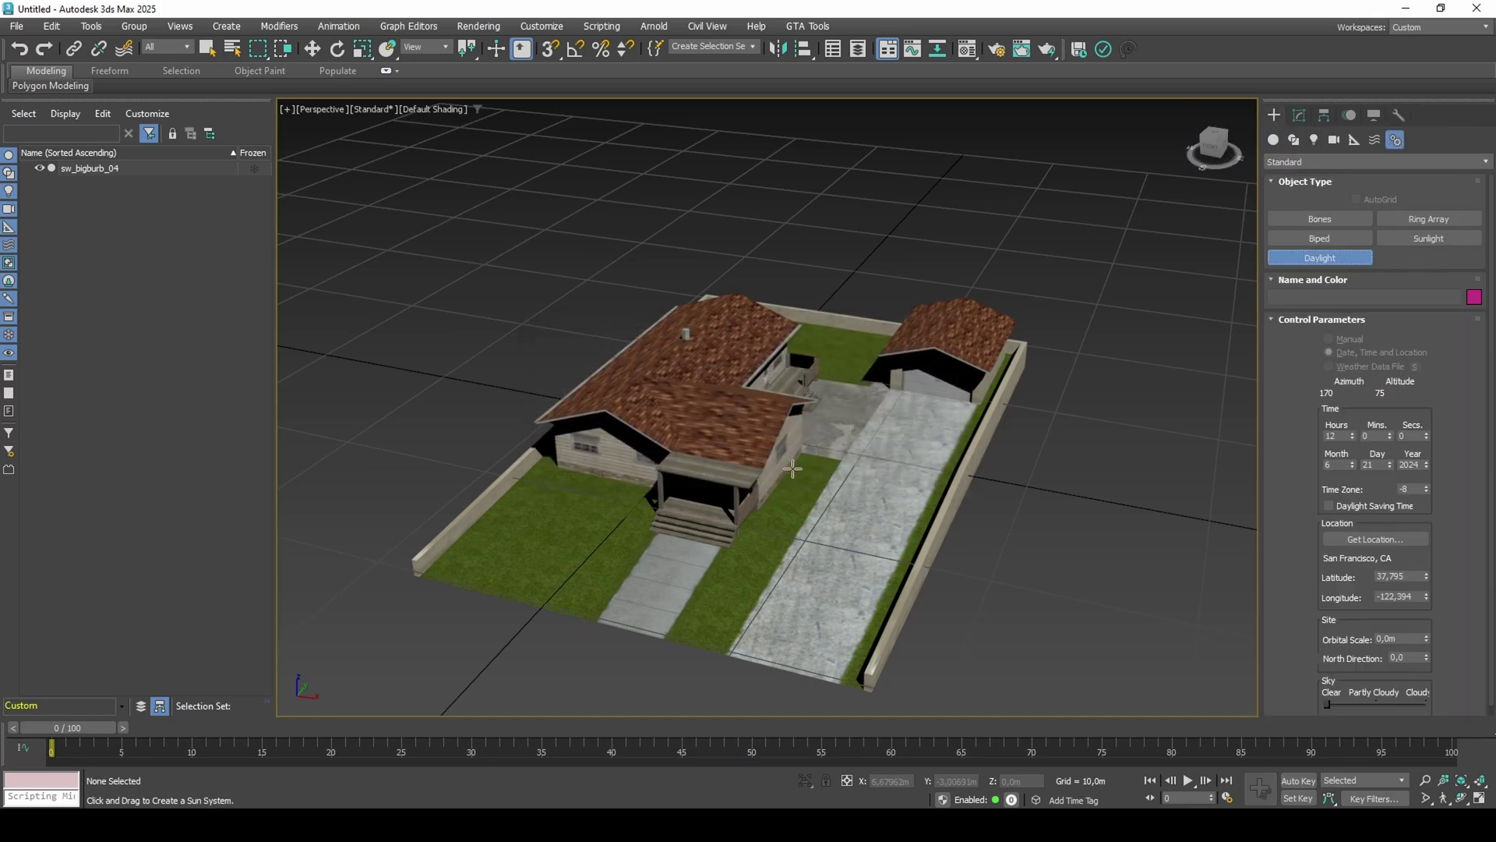
drag(814, 477, 823, 472)
click(847, 304)
right_click(847, 304)
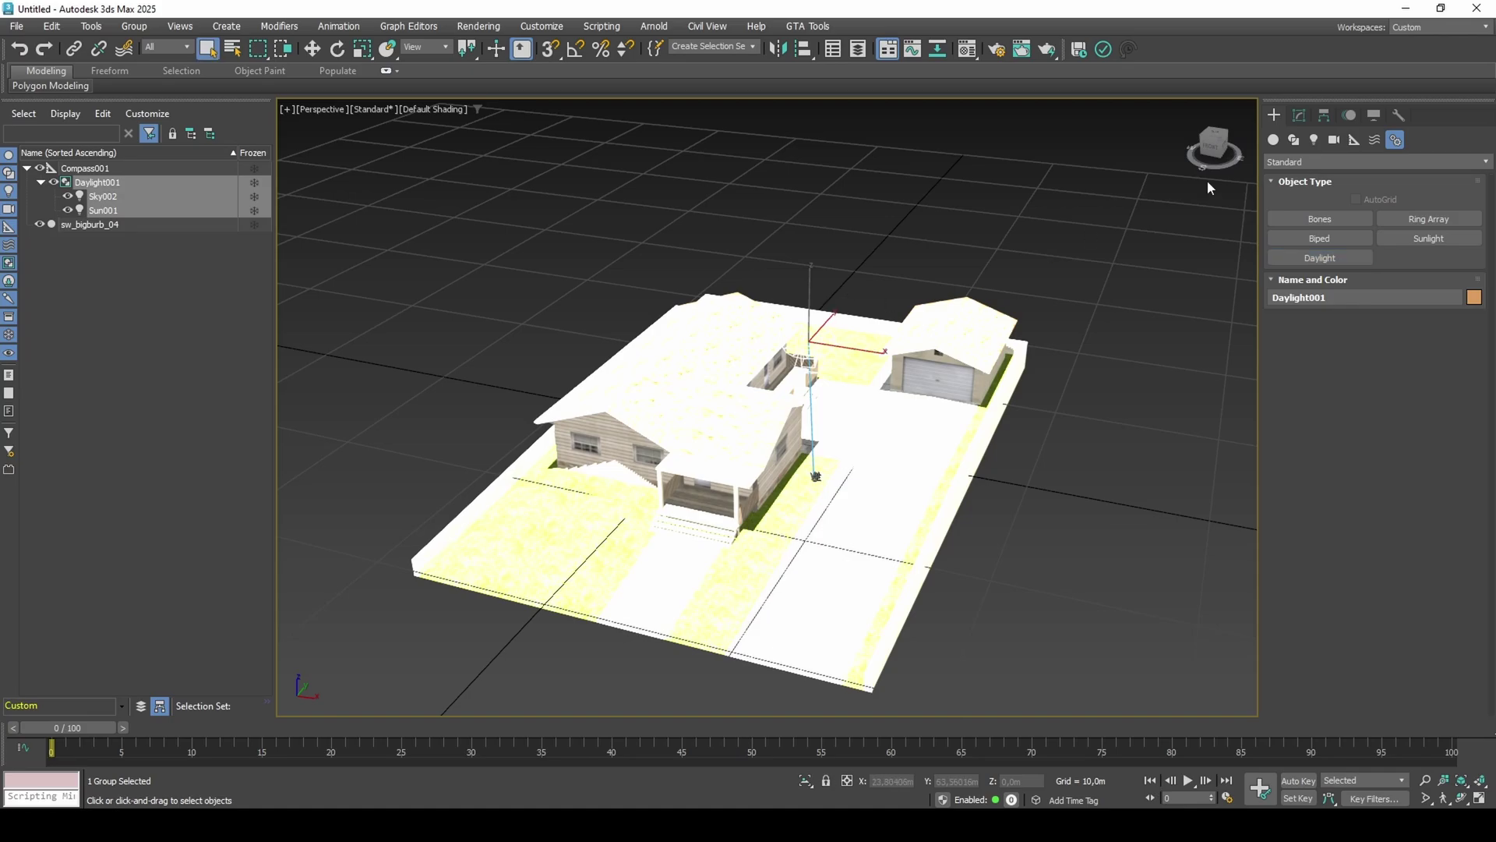
Switch the daylight's position control to Manual and set the sunlight multiplier to 1.
click(1300, 116)
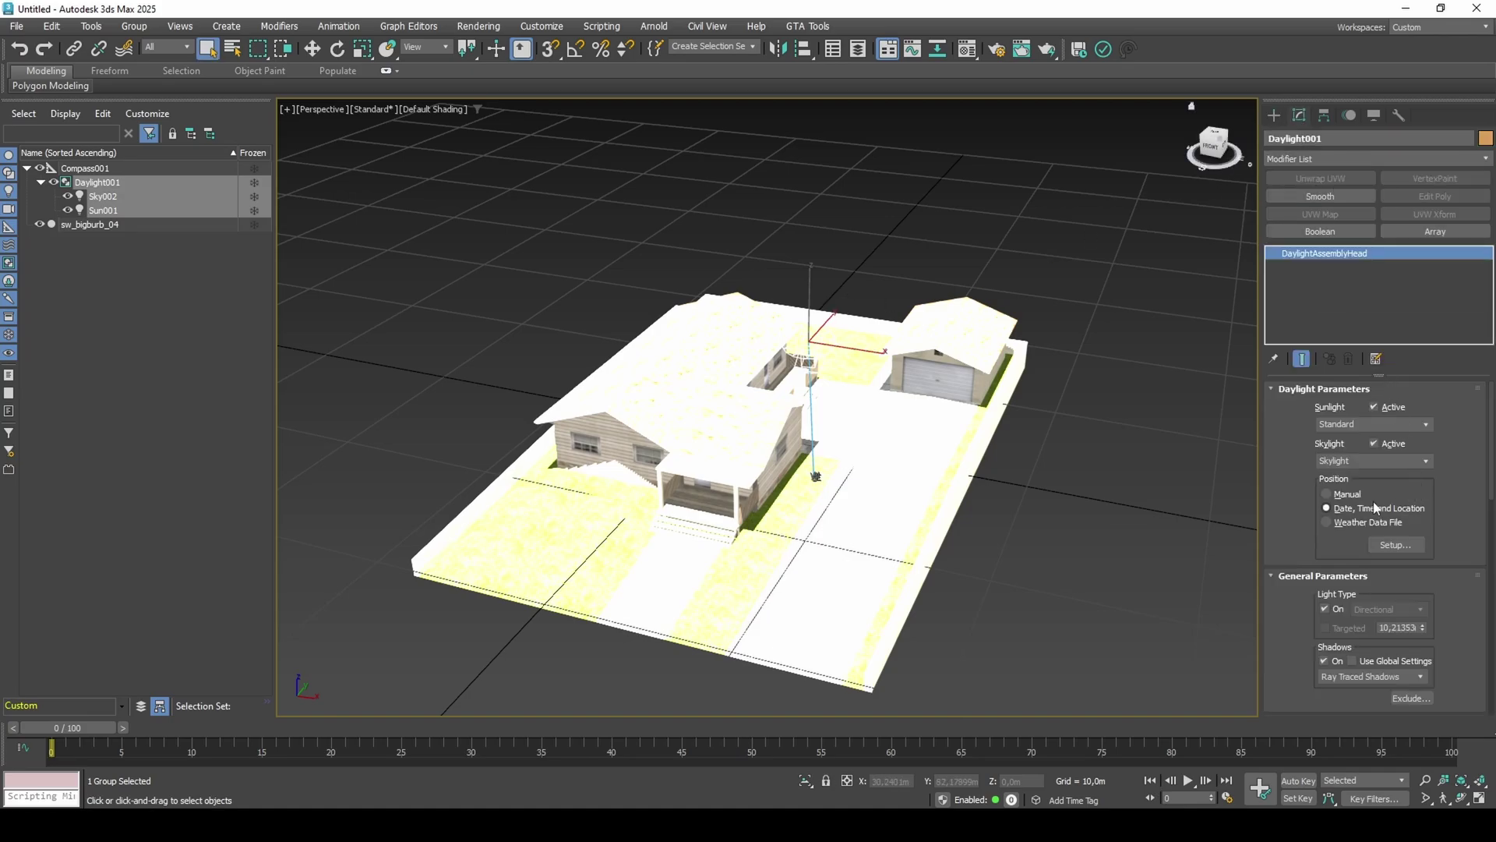
scroll(1447, 550, down, 3)
scroll(1446, 558, down, 1)
double_click(1380, 600)
text(1)
key(Return)
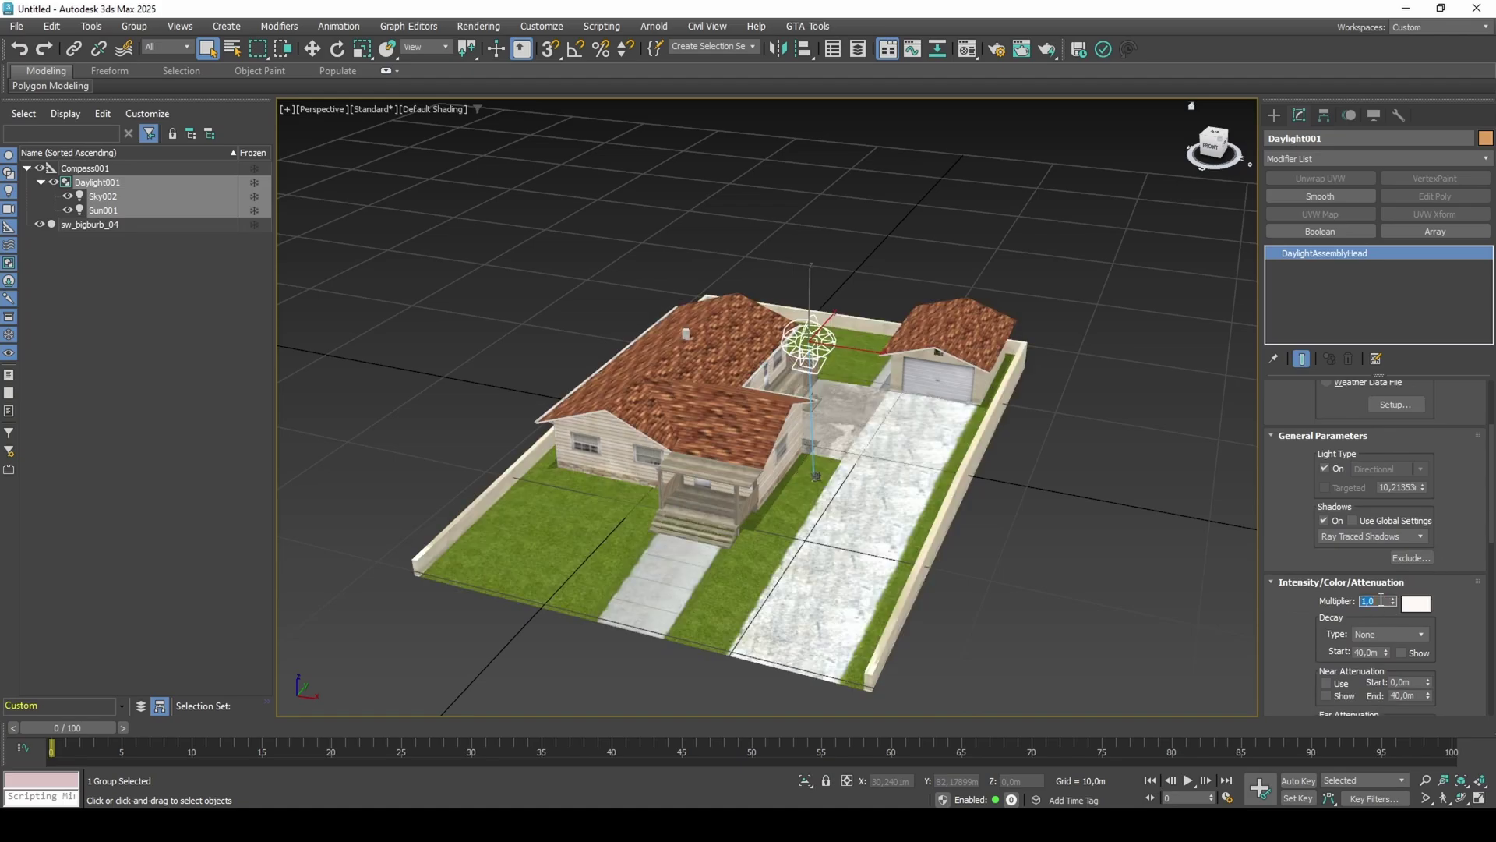
Change the daylight's sunlight type to IES Sun and set the skylight multiplier to 0,17.
scroll(1457, 539, up, 4)
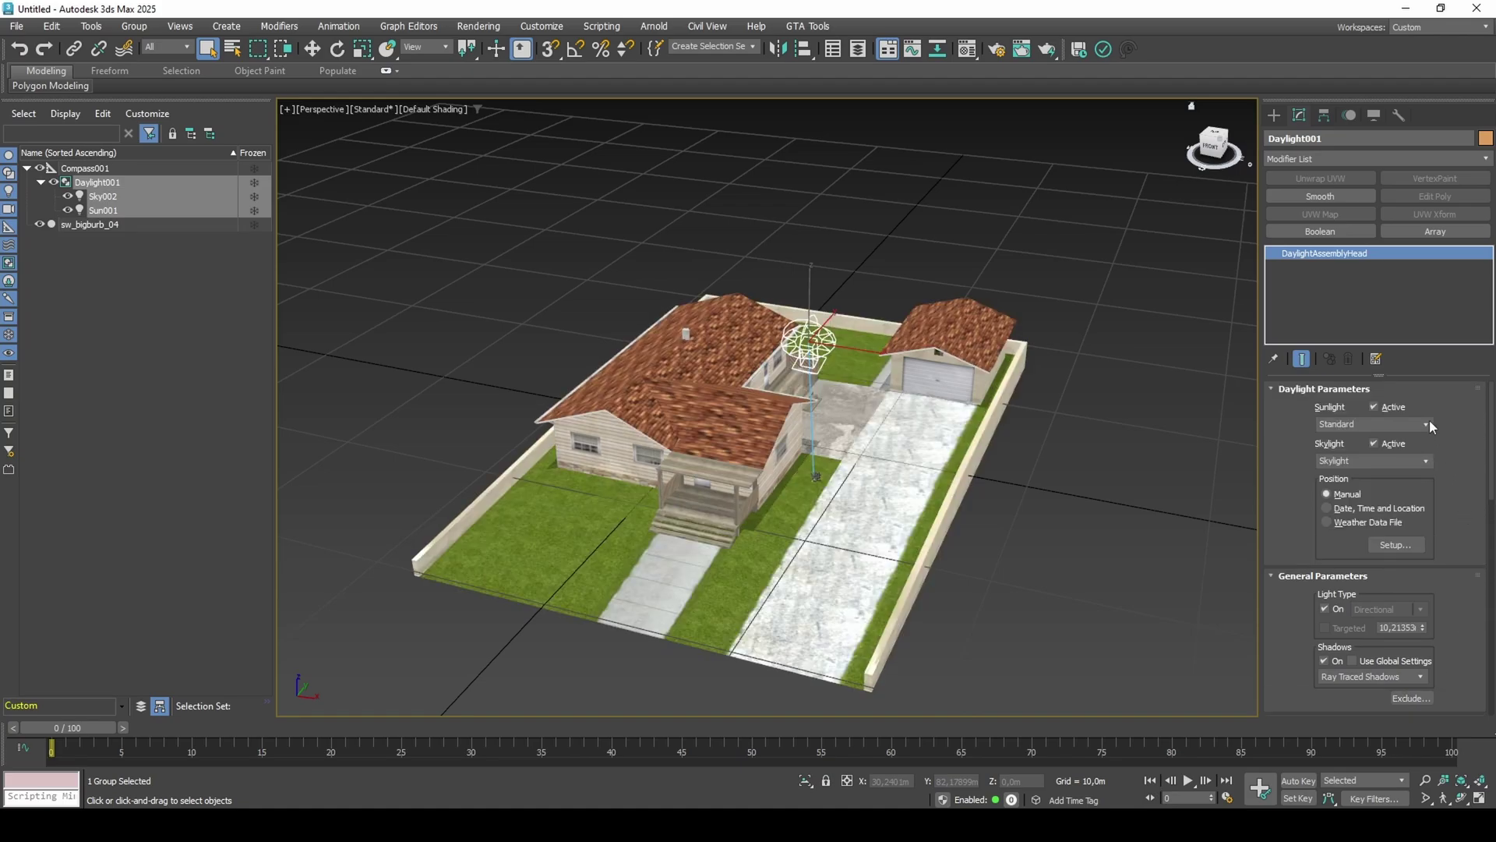
click(1425, 424)
click(1396, 450)
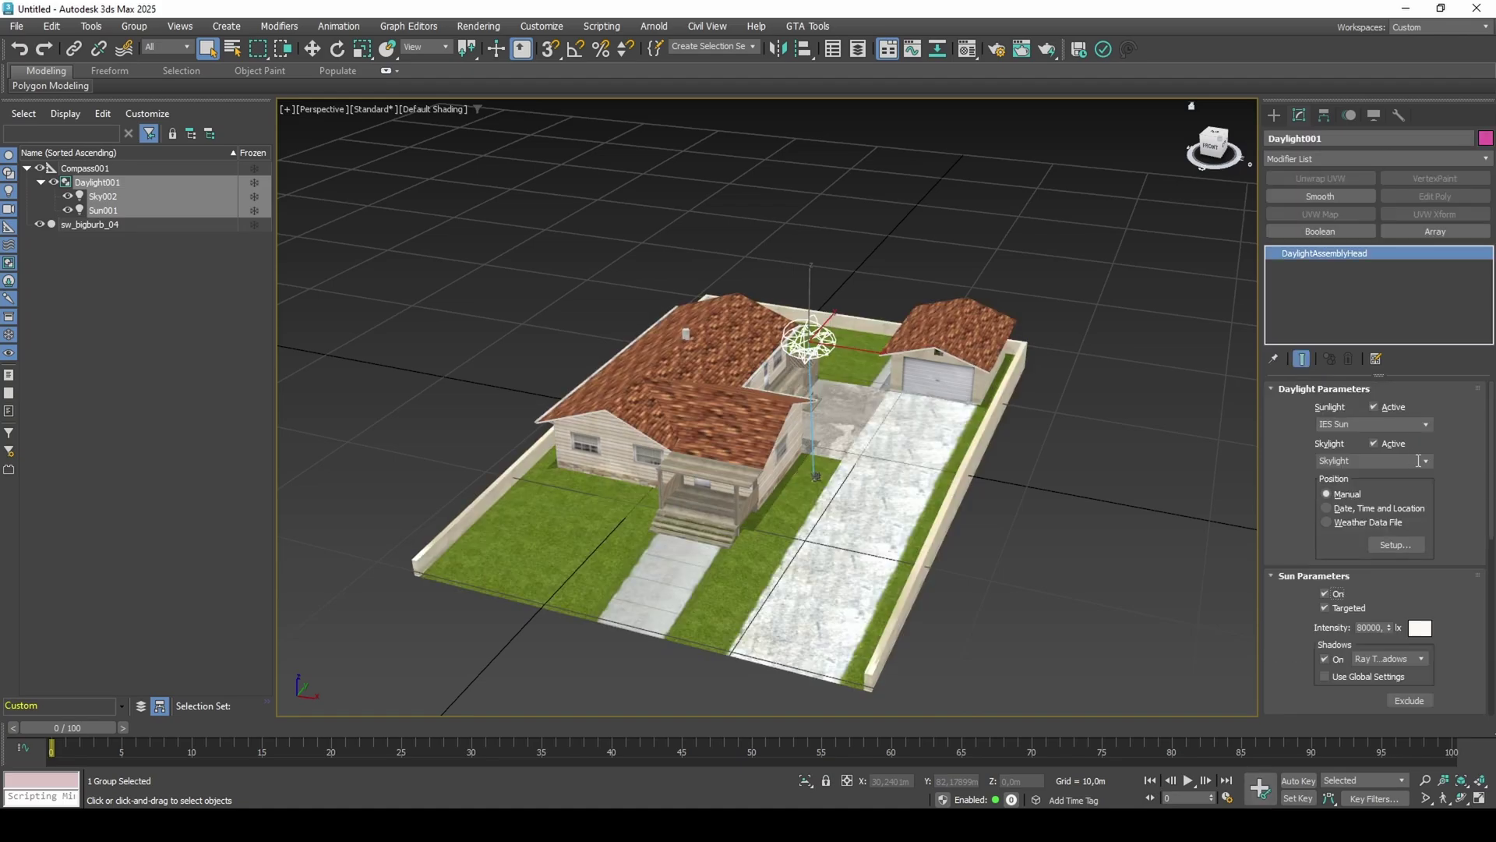
scroll(1457, 483, down, 5)
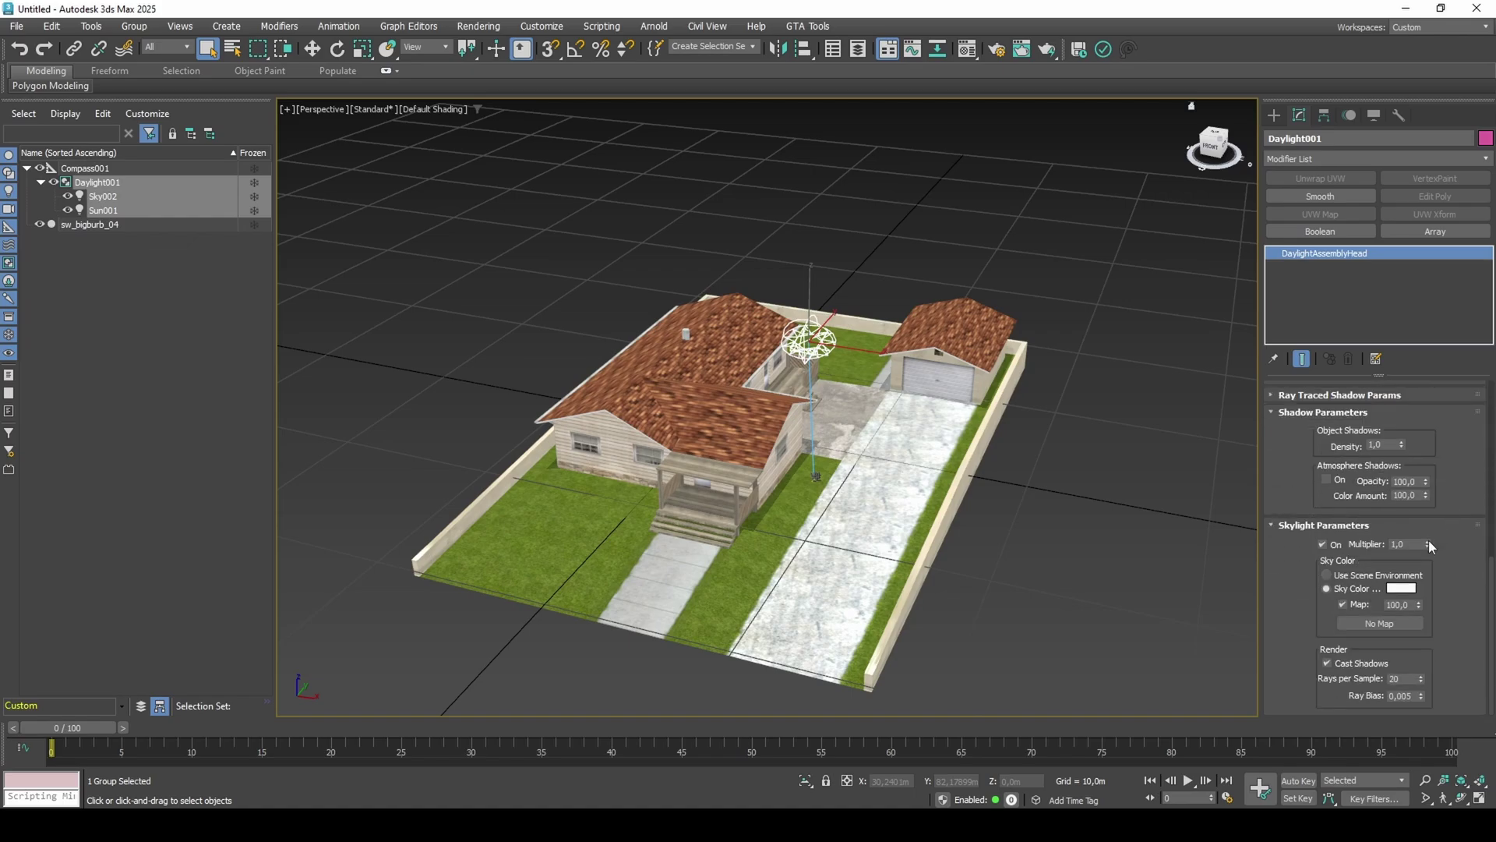
drag(1428, 544, 1436, 606)
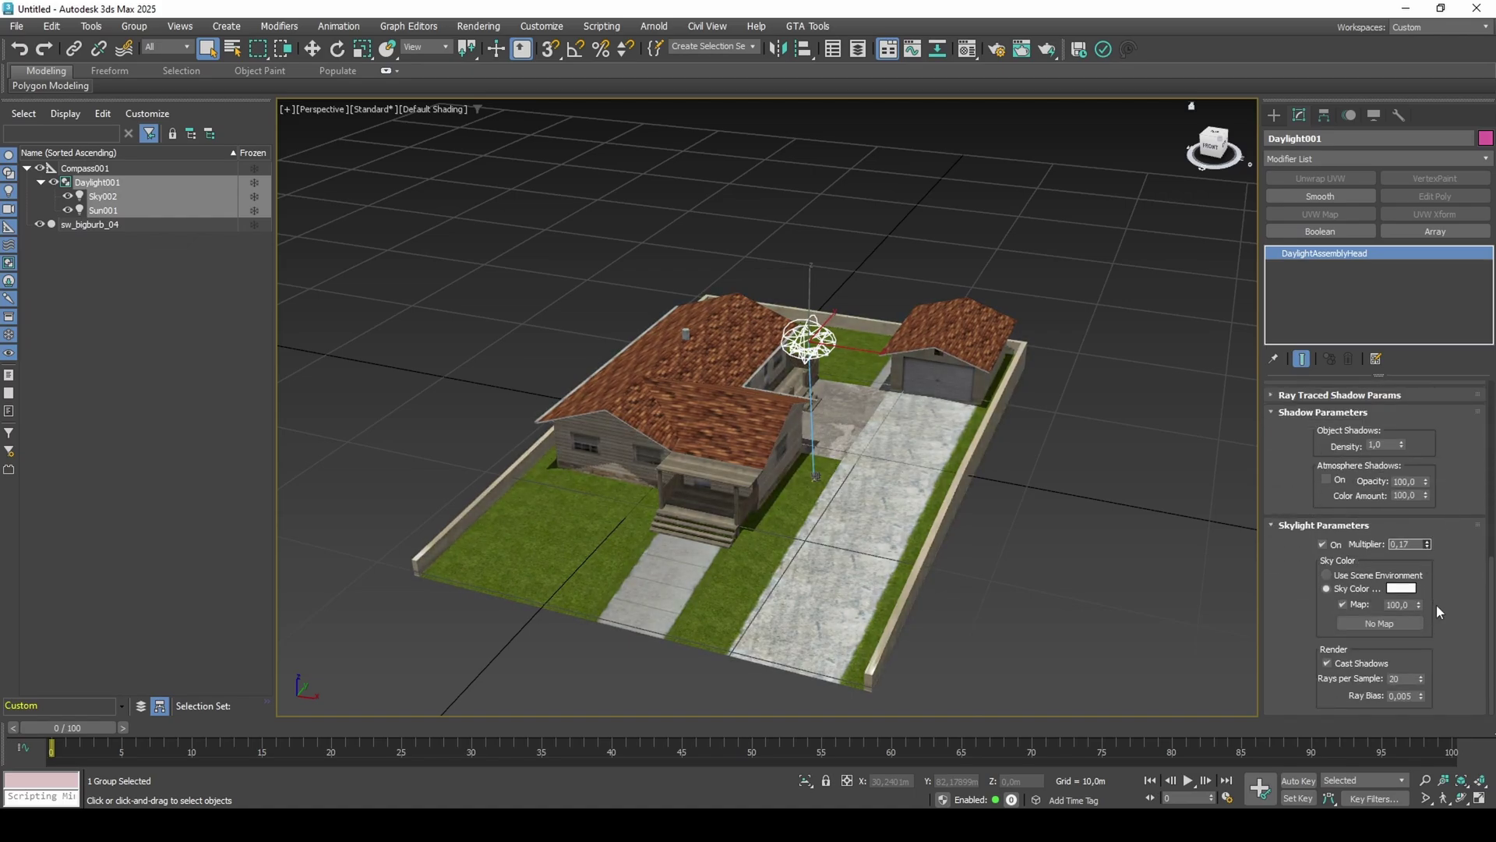
Move the daylight to X -1,1 m, Y 4,4 m and Z 17,3 m.
mouse_move(1030, 550)
alt+middle_down()
mouse_move(930, 536)
mouse_move(1017, 558)
alt+middle_up()
key(w)
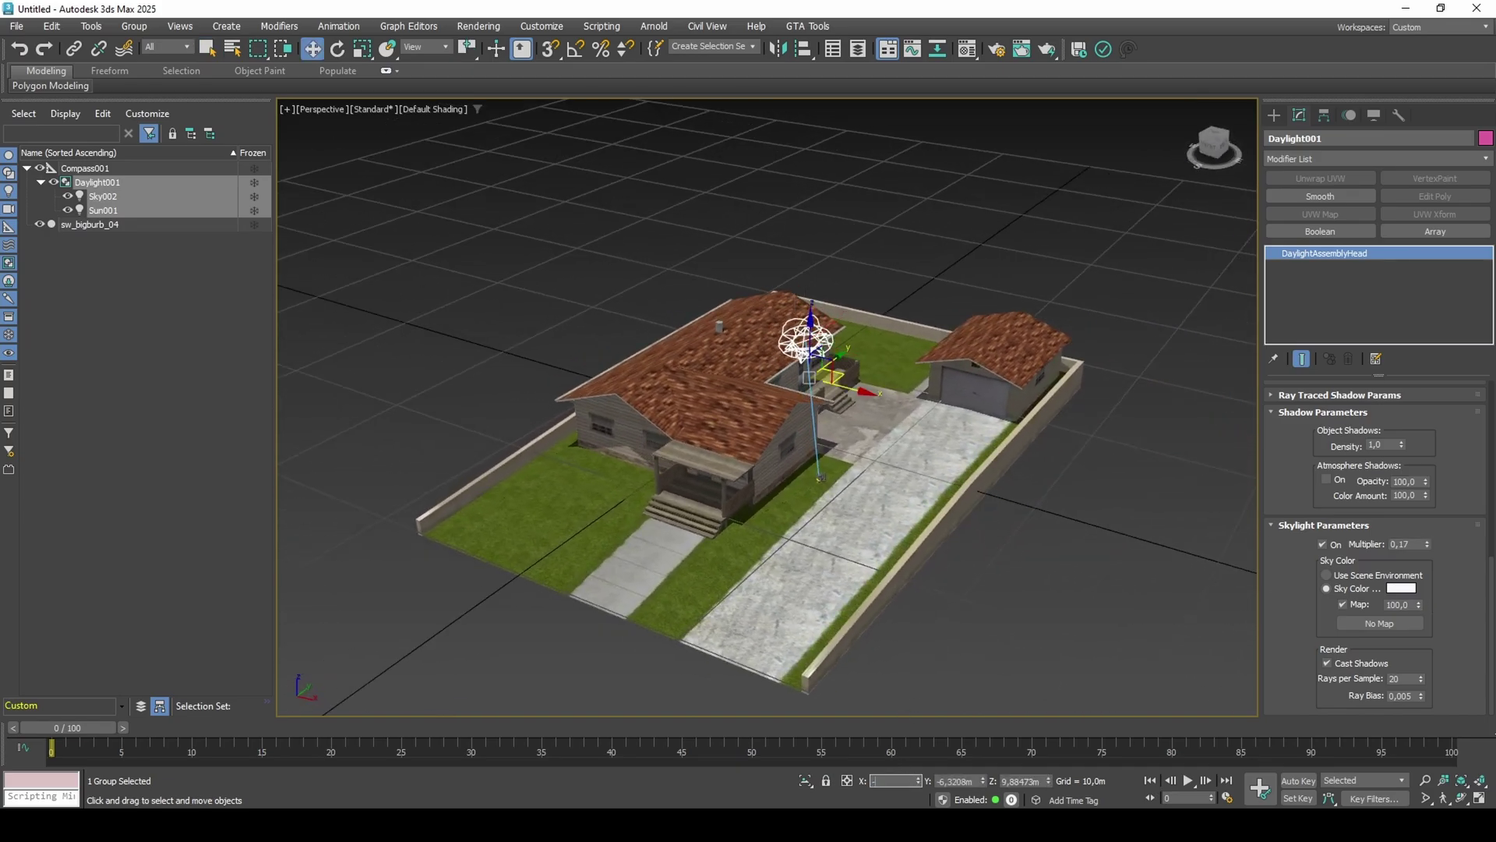
key(Tab)
text(4,4)
key(Tab)
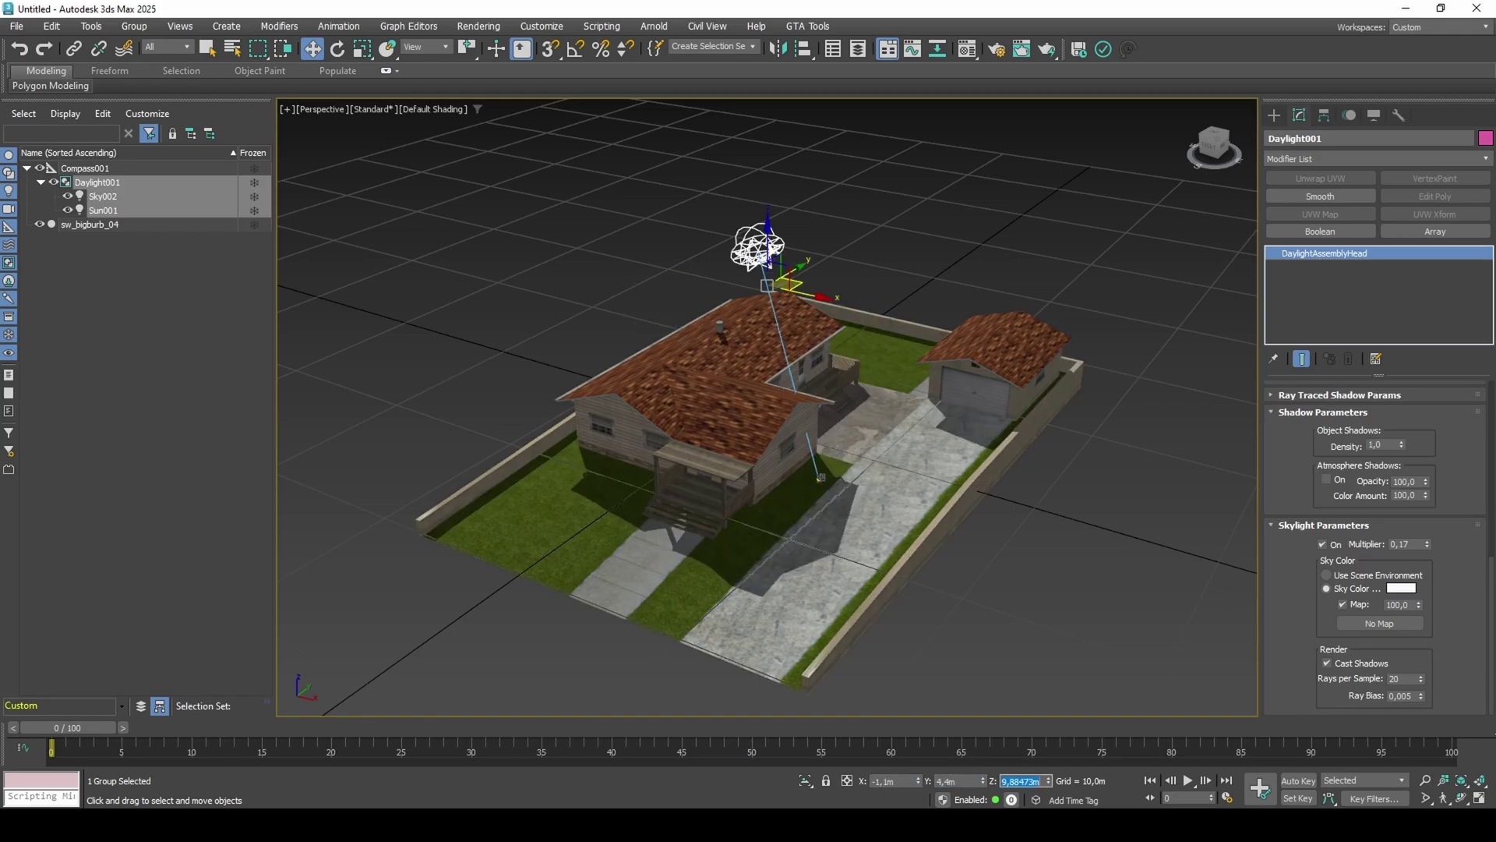
text(17,3)
key(Return)
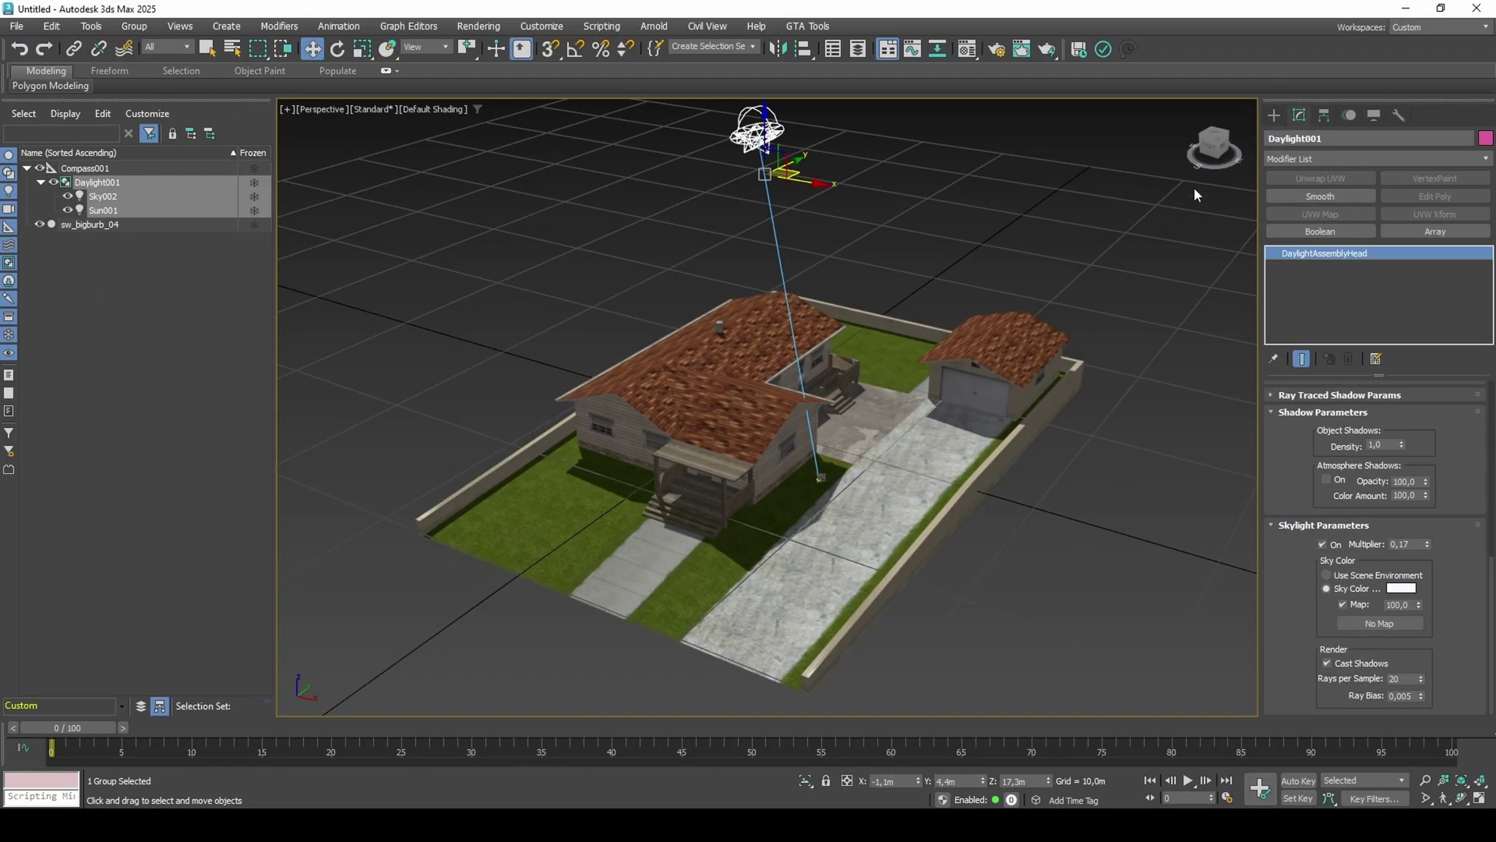
Deselect the daylight, activate the Line spline tool and turn on 3D snapping to vertices near the garage corner.
click(1274, 115)
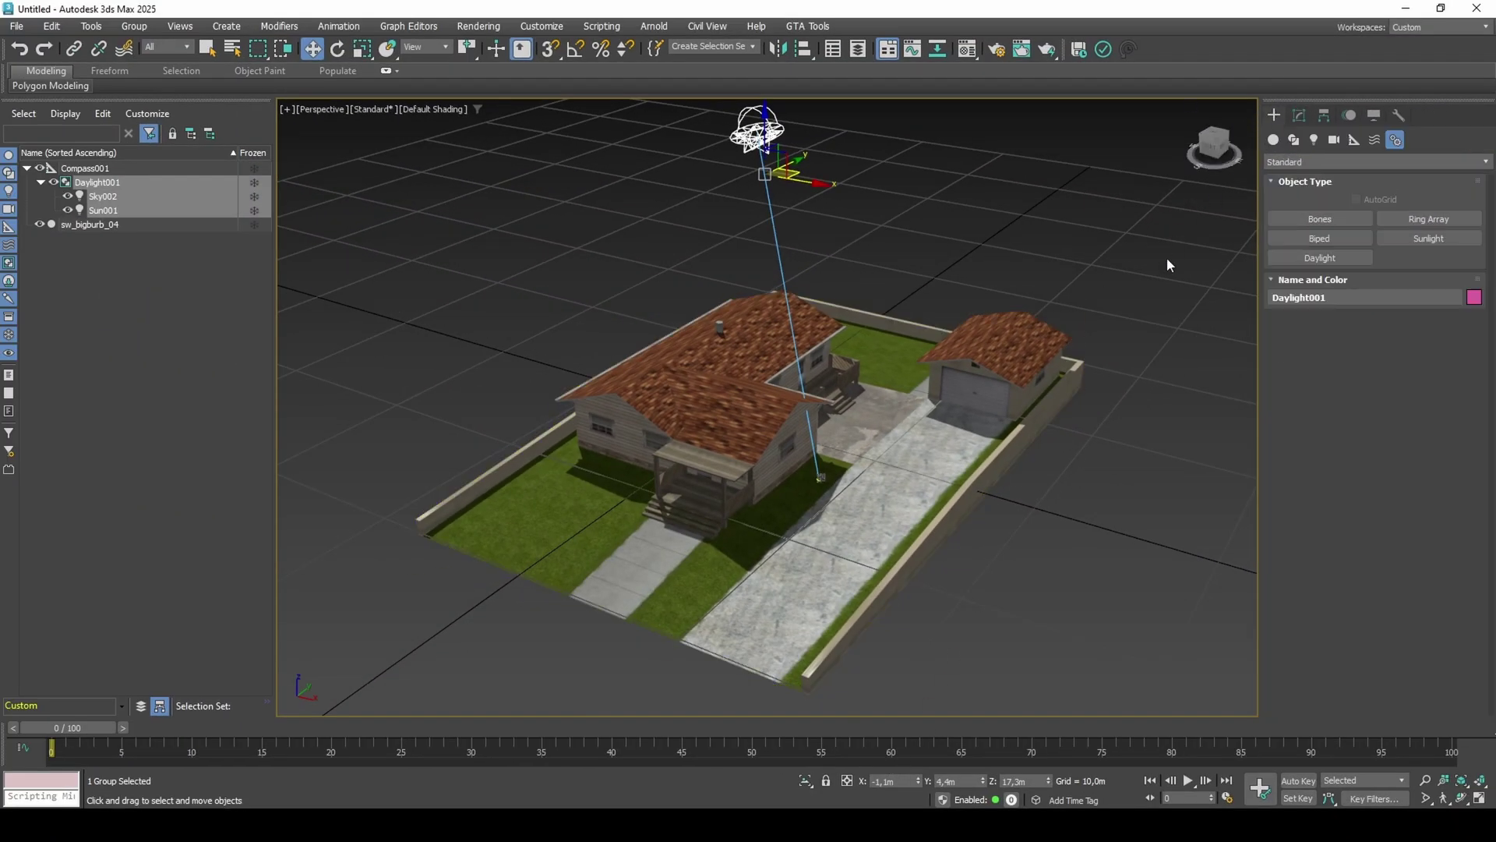
click(1168, 260)
click(1293, 140)
click(1320, 237)
scroll(941, 373, up, 5)
scroll(941, 373, up, 8)
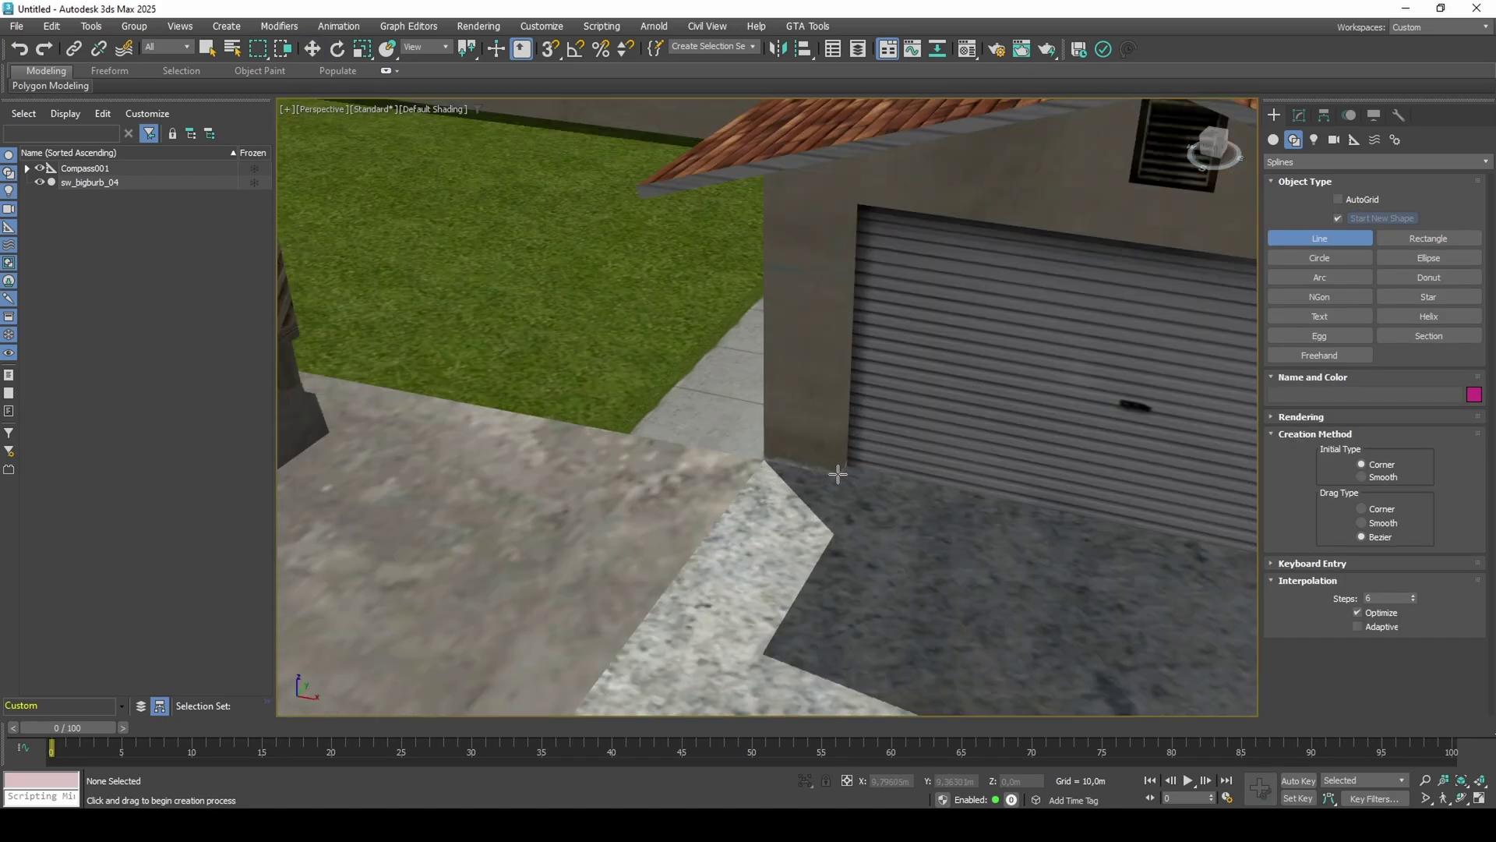
right_click(549, 50)
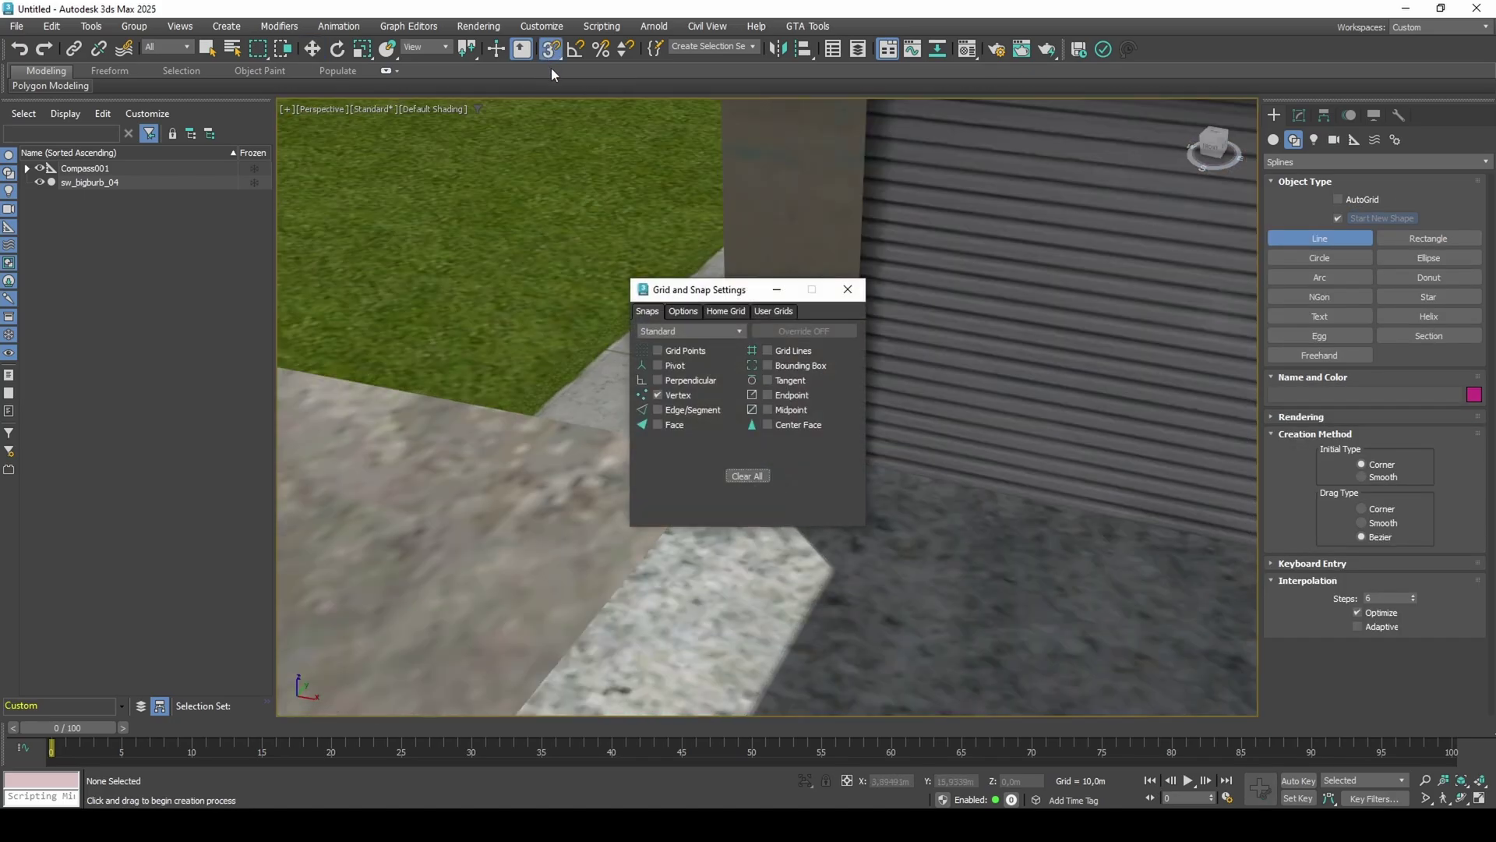
click(848, 289)
Start a line snapped to the garage's base corner and, with snapping off, trace the shadow's first two corners on the driveway.
click(729, 454)
middle_drag(899, 556, 760, 454)
key(s)
click(793, 522)
scroll(803, 514, down, 5)
scroll(746, 513, up, 3)
click(696, 535)
Continue the line along the shadow's front edge across the driveway and grass, and end it at the fence wall.
middle_drag(987, 582, 632, 478)
click(842, 614)
alt+middle_drag(823, 590, 912, 499)
click(1177, 439)
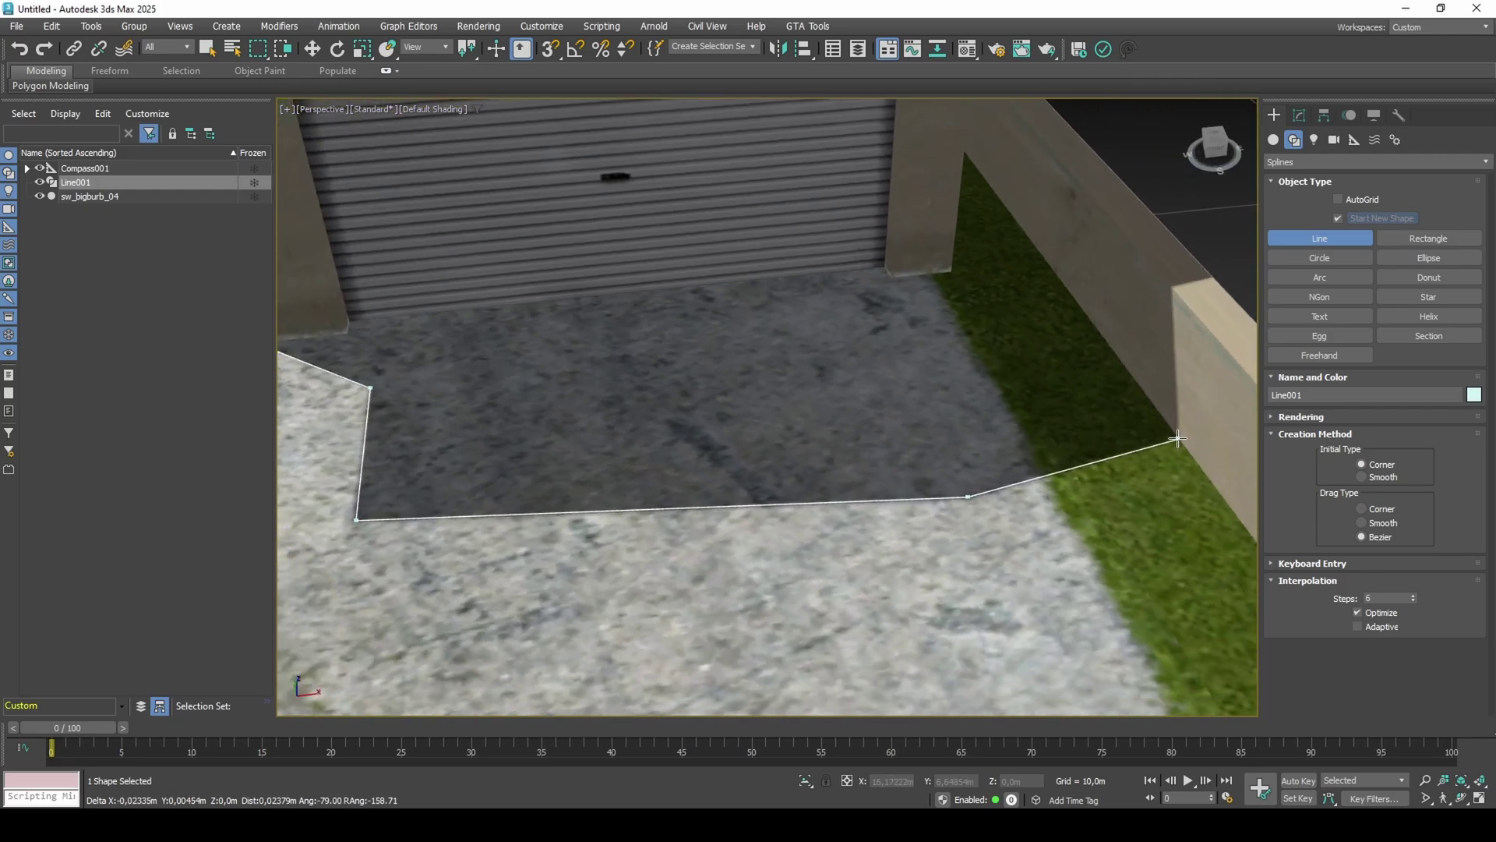
right_click(1177, 439)
right_click(1176, 439)
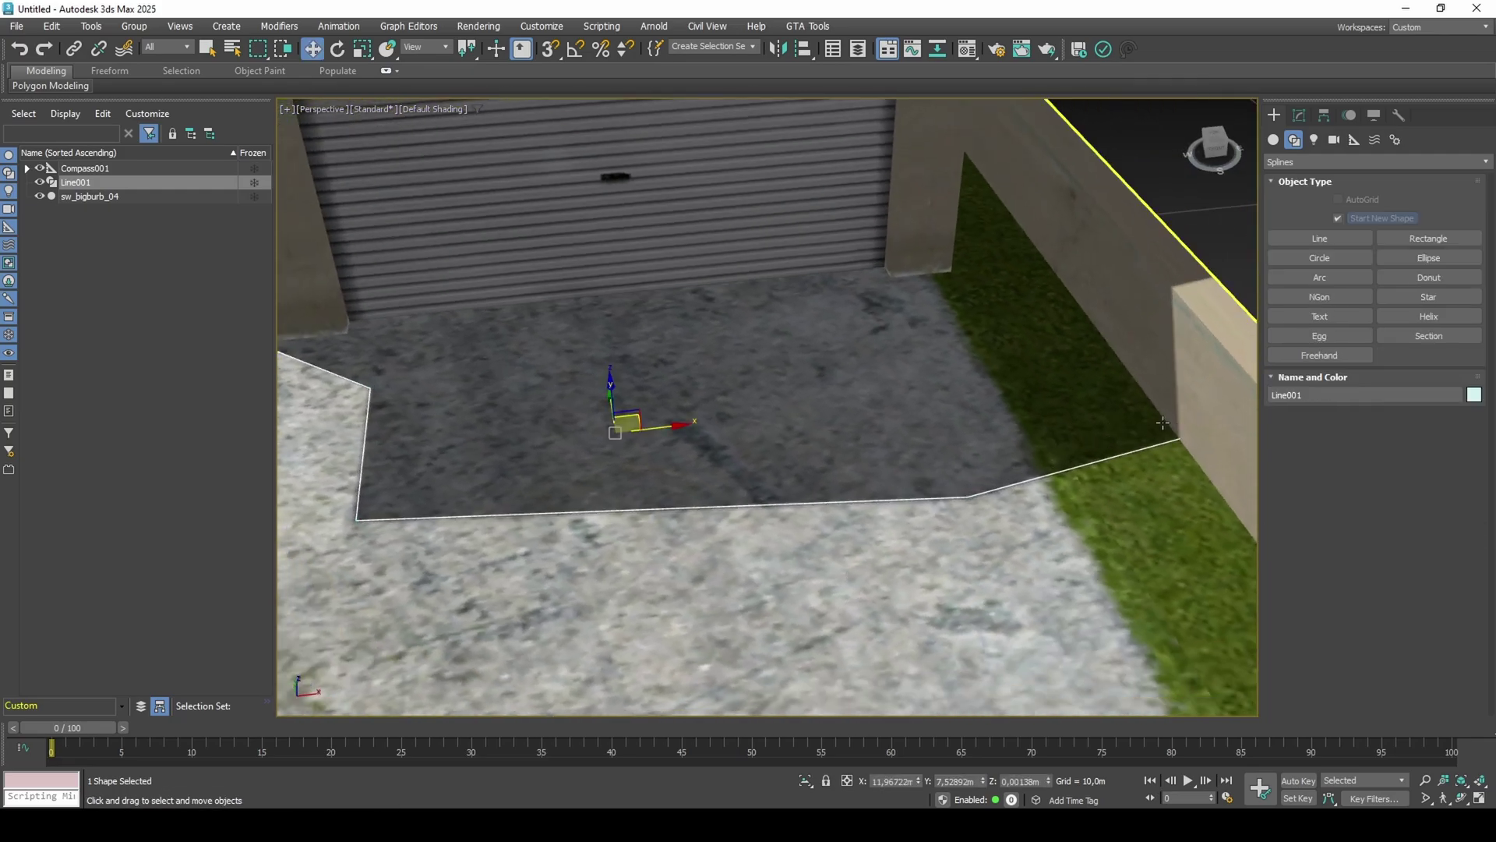
Turn off shadow display in the perspective viewport.
click(367, 110)
mouse_move(497, 240)
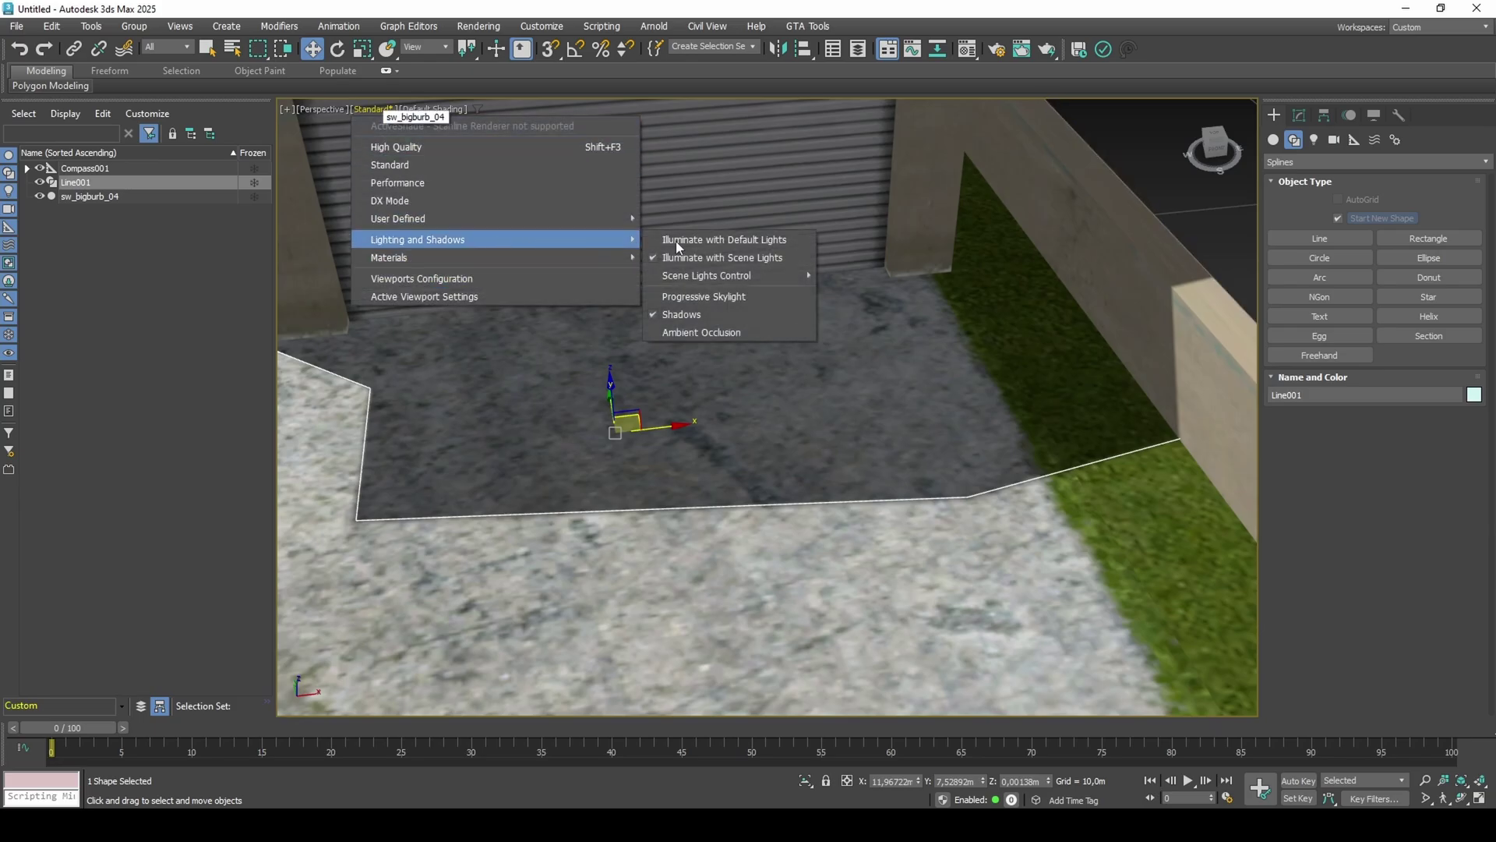
click(699, 315)
Check the traced line's starting vertex at the garage corner in vertex editing mode.
middle_drag(563, 324, 801, 371)
scroll(703, 371, down, 1)
click(1299, 115)
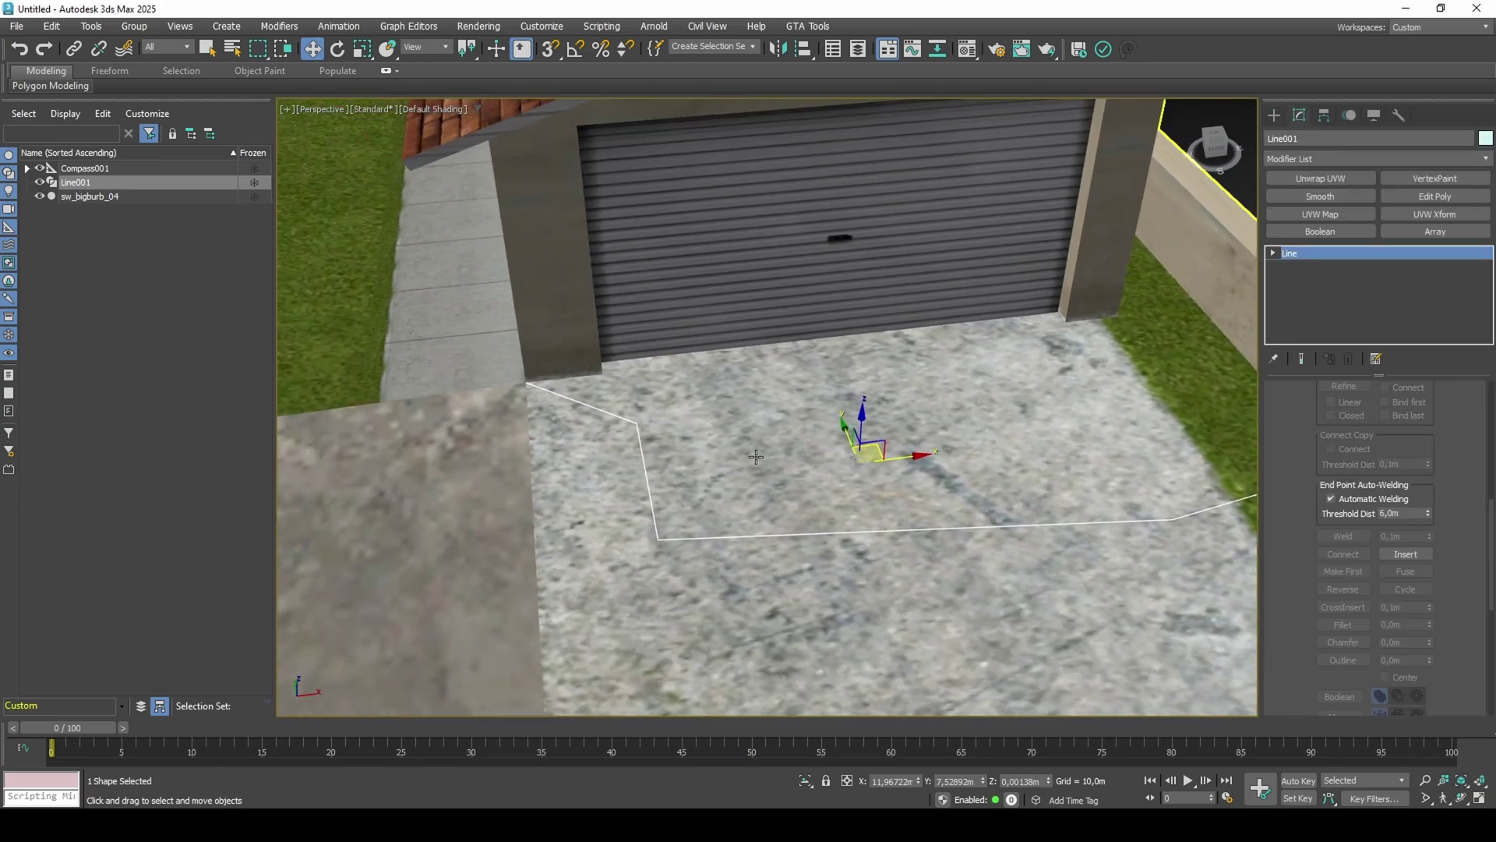
key(1)
click(527, 383)
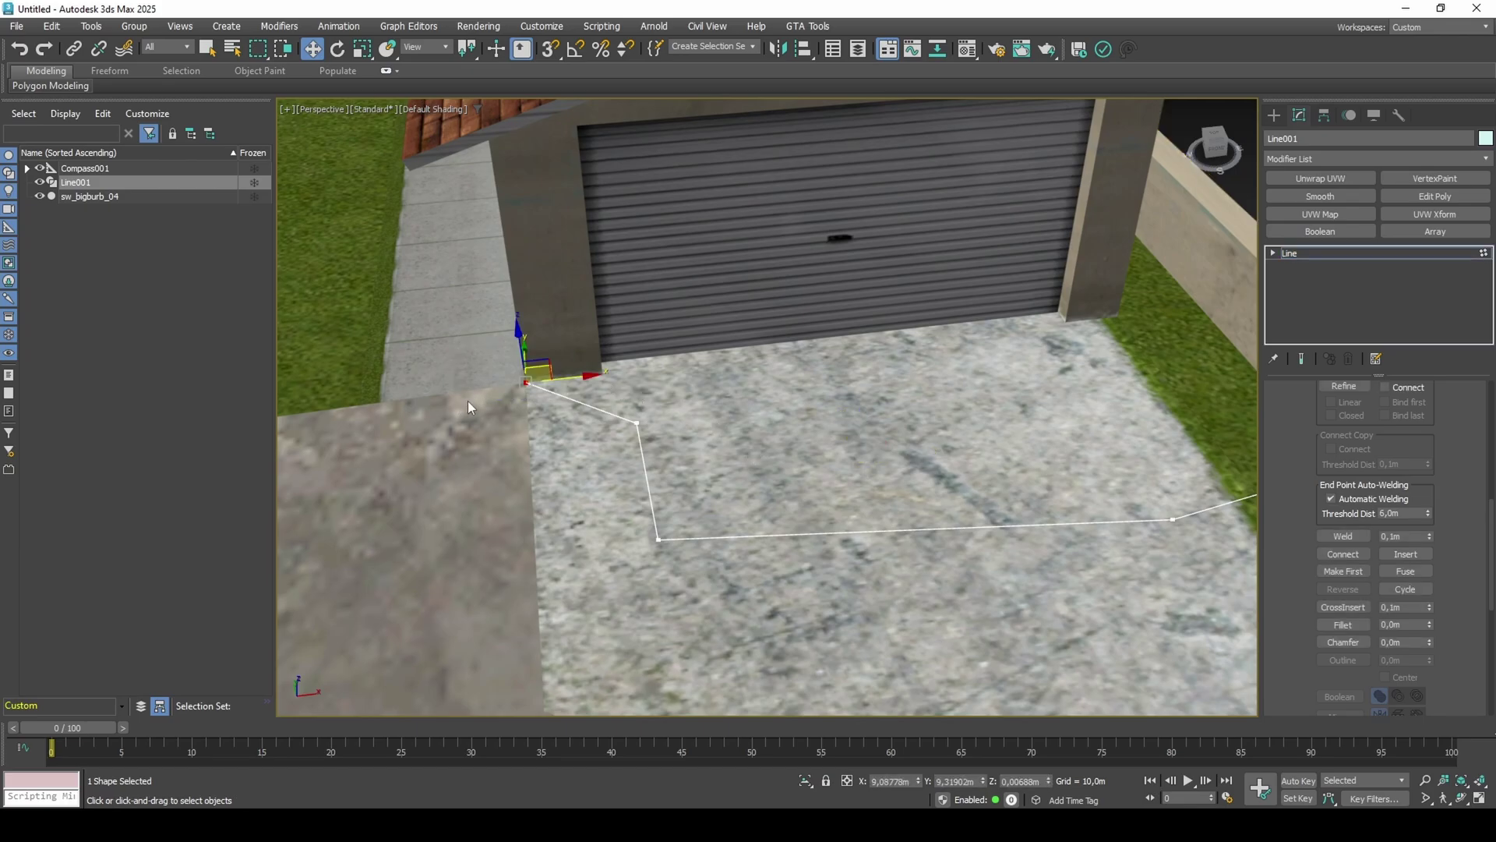
right_click(526, 401)
click(557, 414)
click(1000, 481)
key(1)
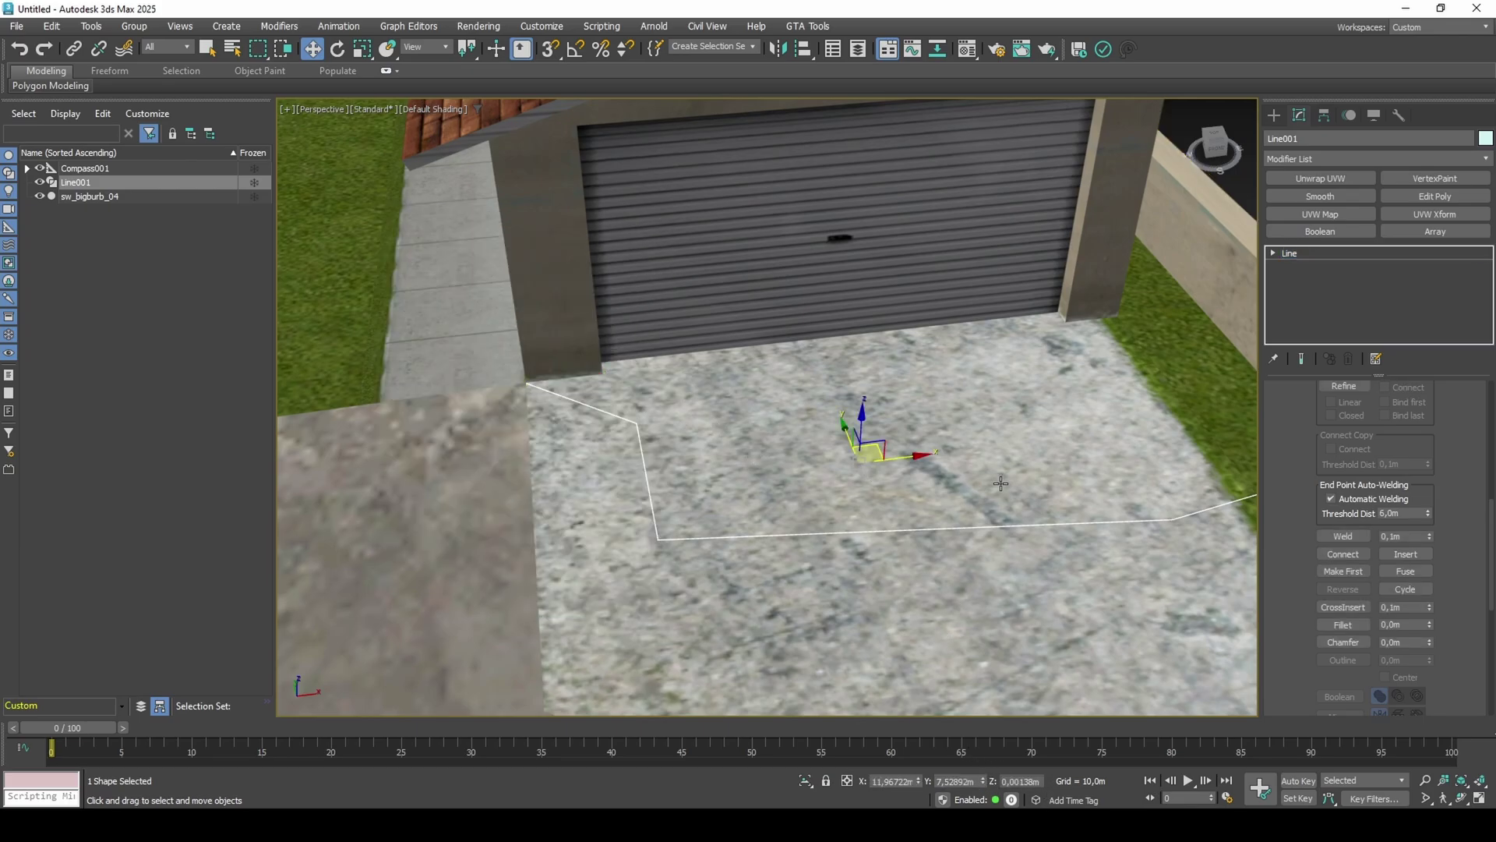
Extrude the traced shadow line 1.5 m upward using an Extrude modifier.
click(1380, 157)
text(ex)
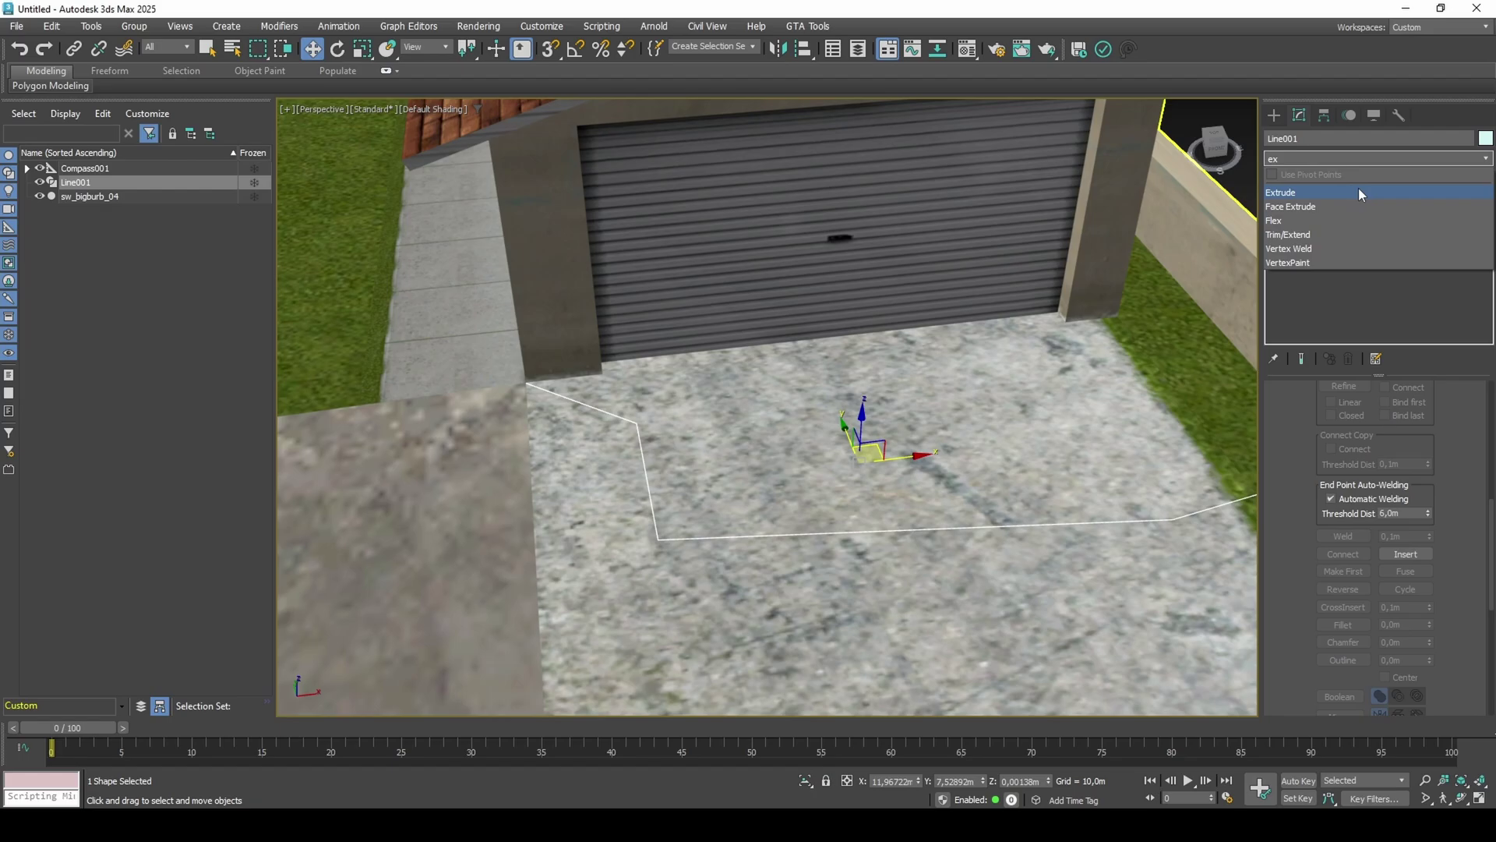
click(1359, 192)
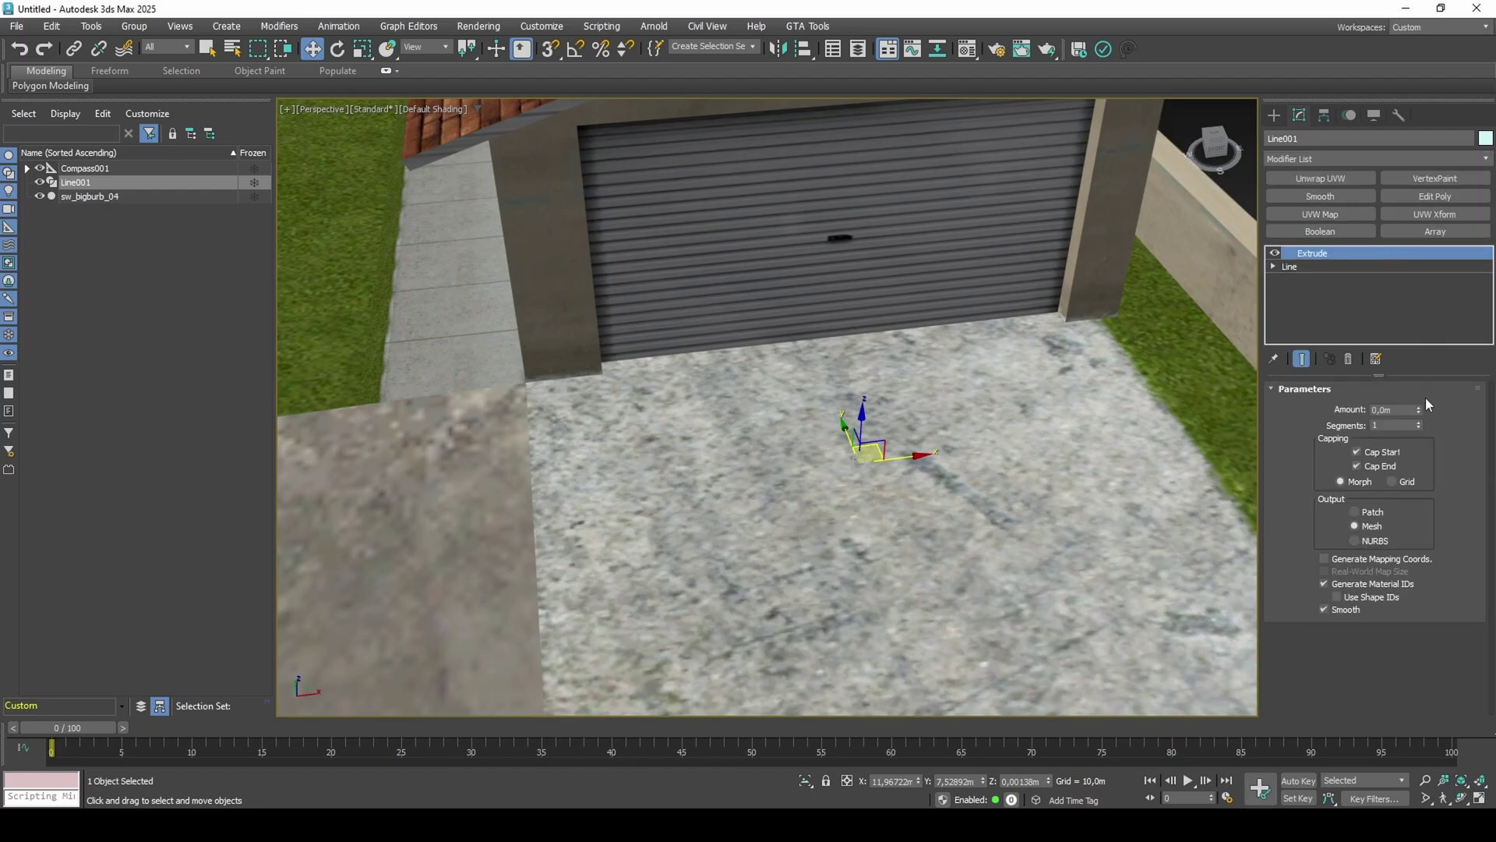
drag(1418, 406, 1414, 405)
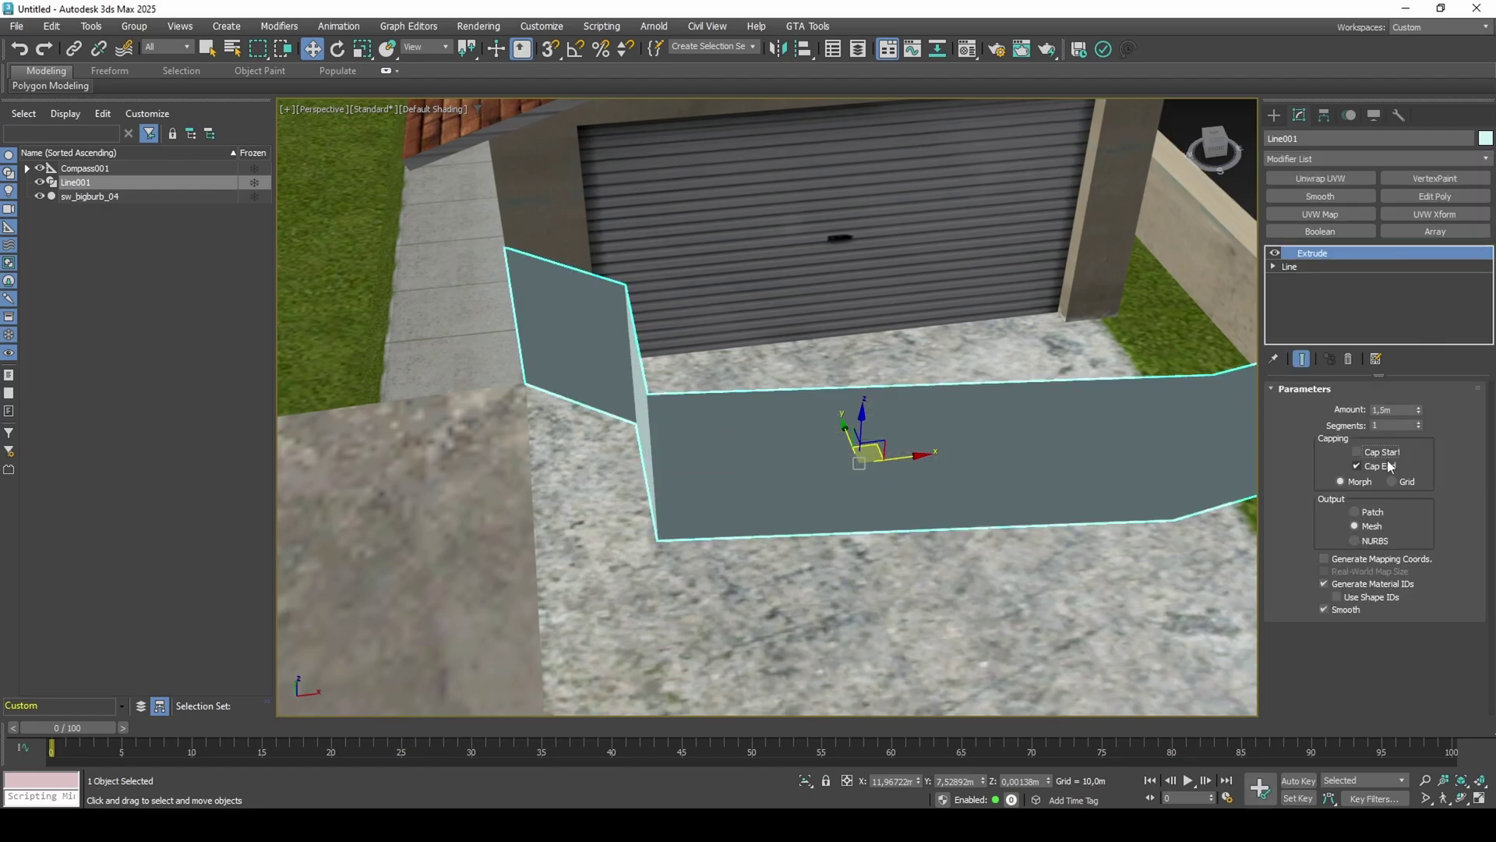
Thicken the extruded strip with a Shell modifier using a 1 m outer amount and straightened corners.
click(1359, 160)
text(sh)
click(1341, 191)
middle_drag(1072, 413, 1007, 429)
scroll(1030, 420, down, 2)
mouse_move(1428, 427)
mouse_down()
mouse_move(1429, 461)
mouse_move(1428, 409)
mouse_up()
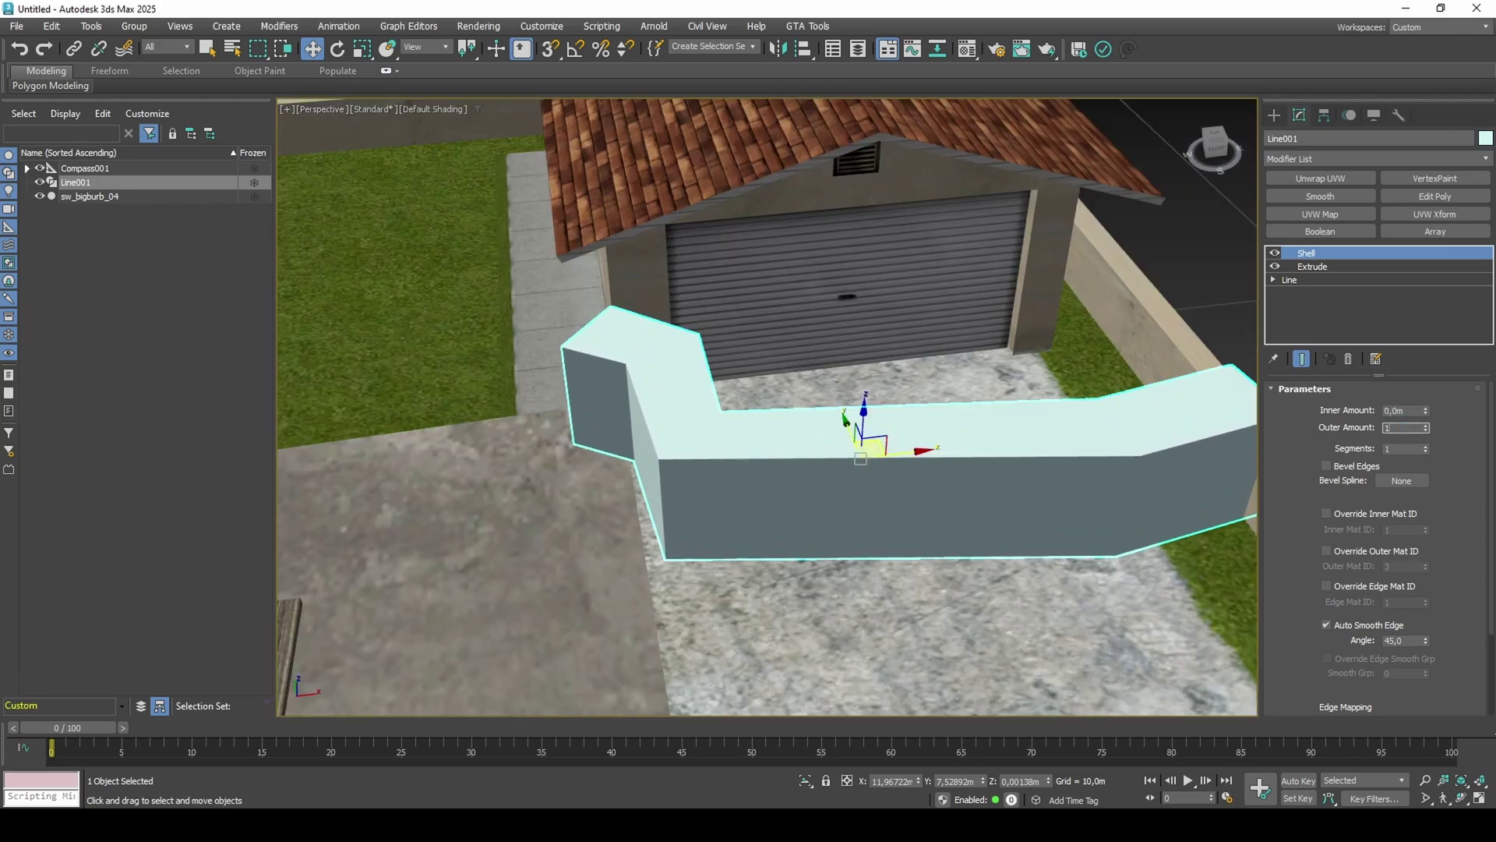
key(Return)
scroll(1450, 515, down, 3)
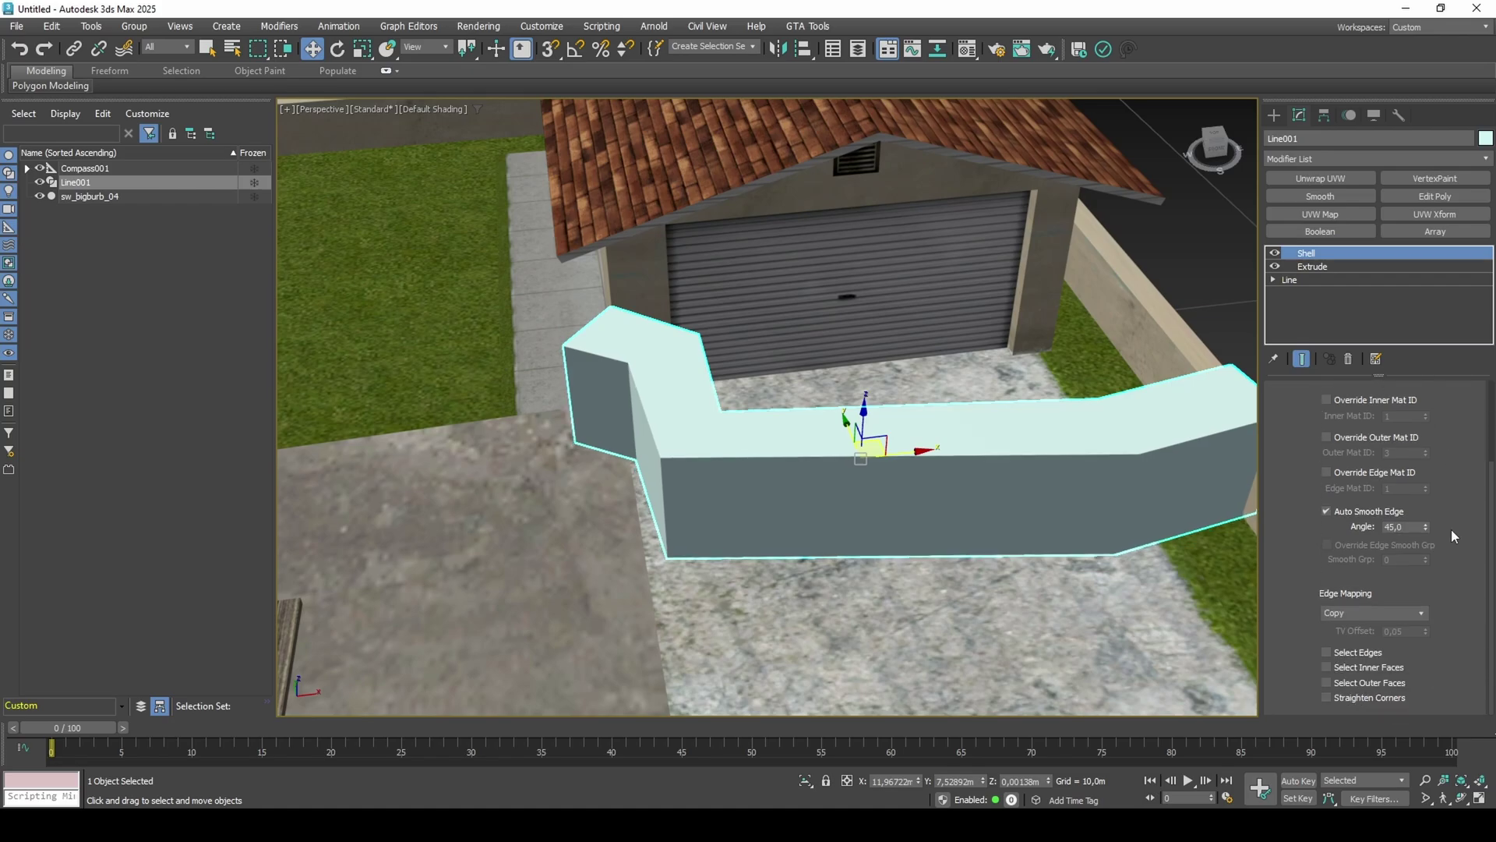
click(1377, 697)
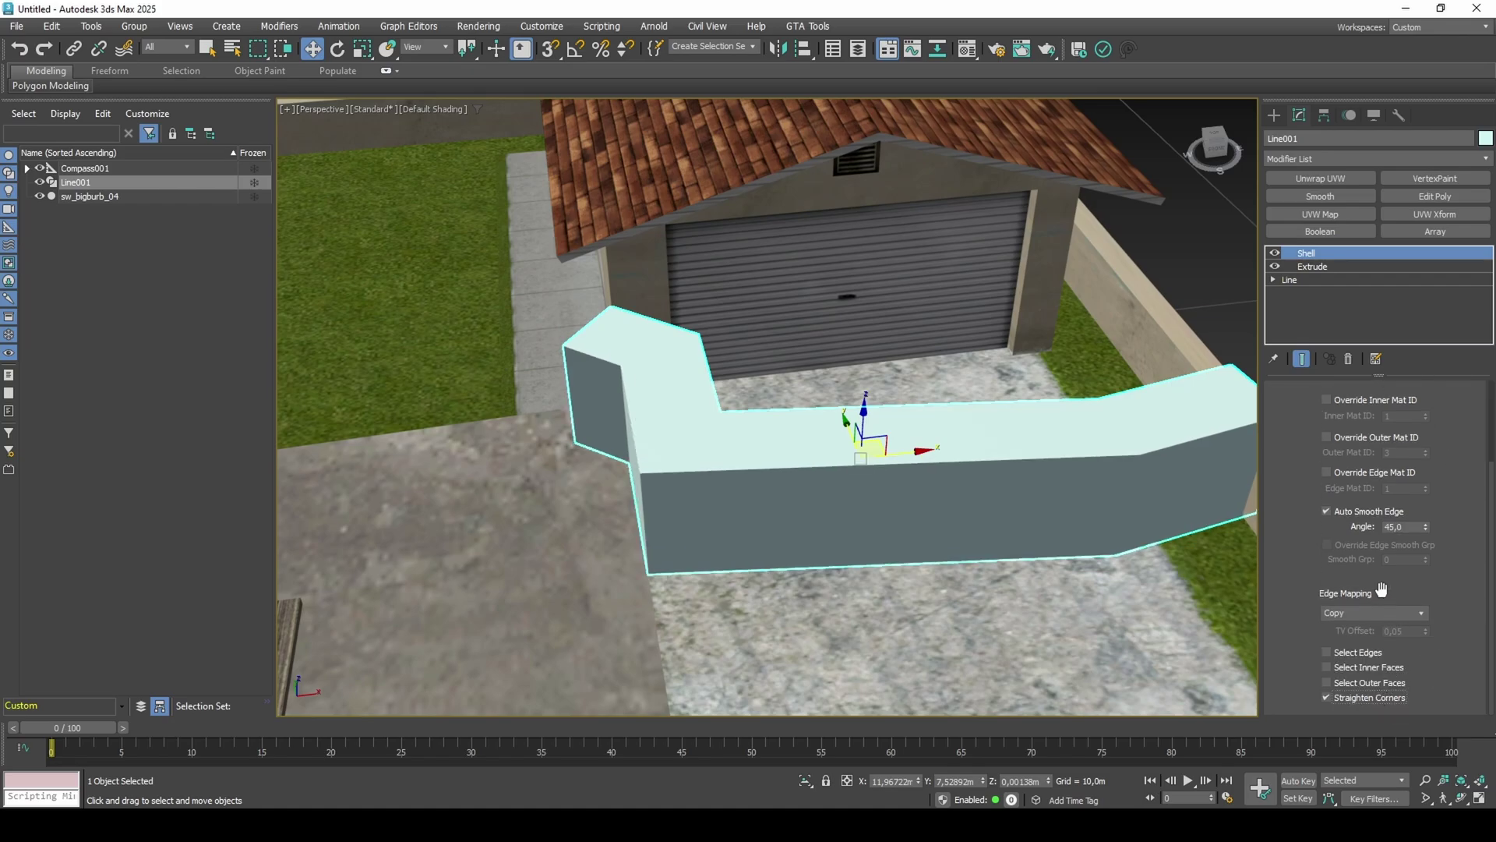
Remove the strip's edge faces with a DeleteMesh modifier by enabling Select Edges in the Shell below it.
click(1354, 159)
text(de)
click(1316, 193)
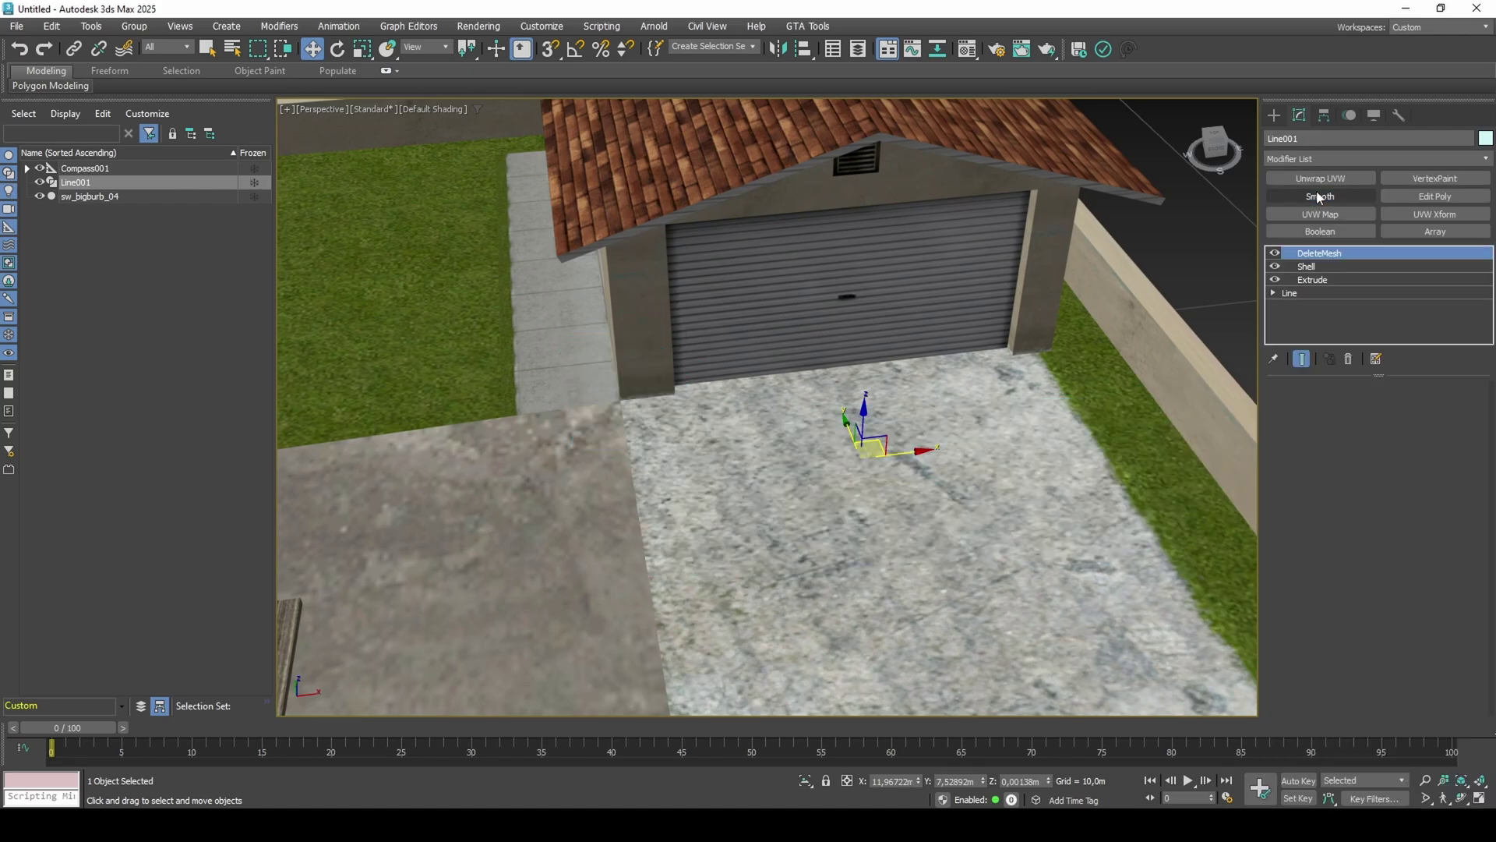
click(1329, 265)
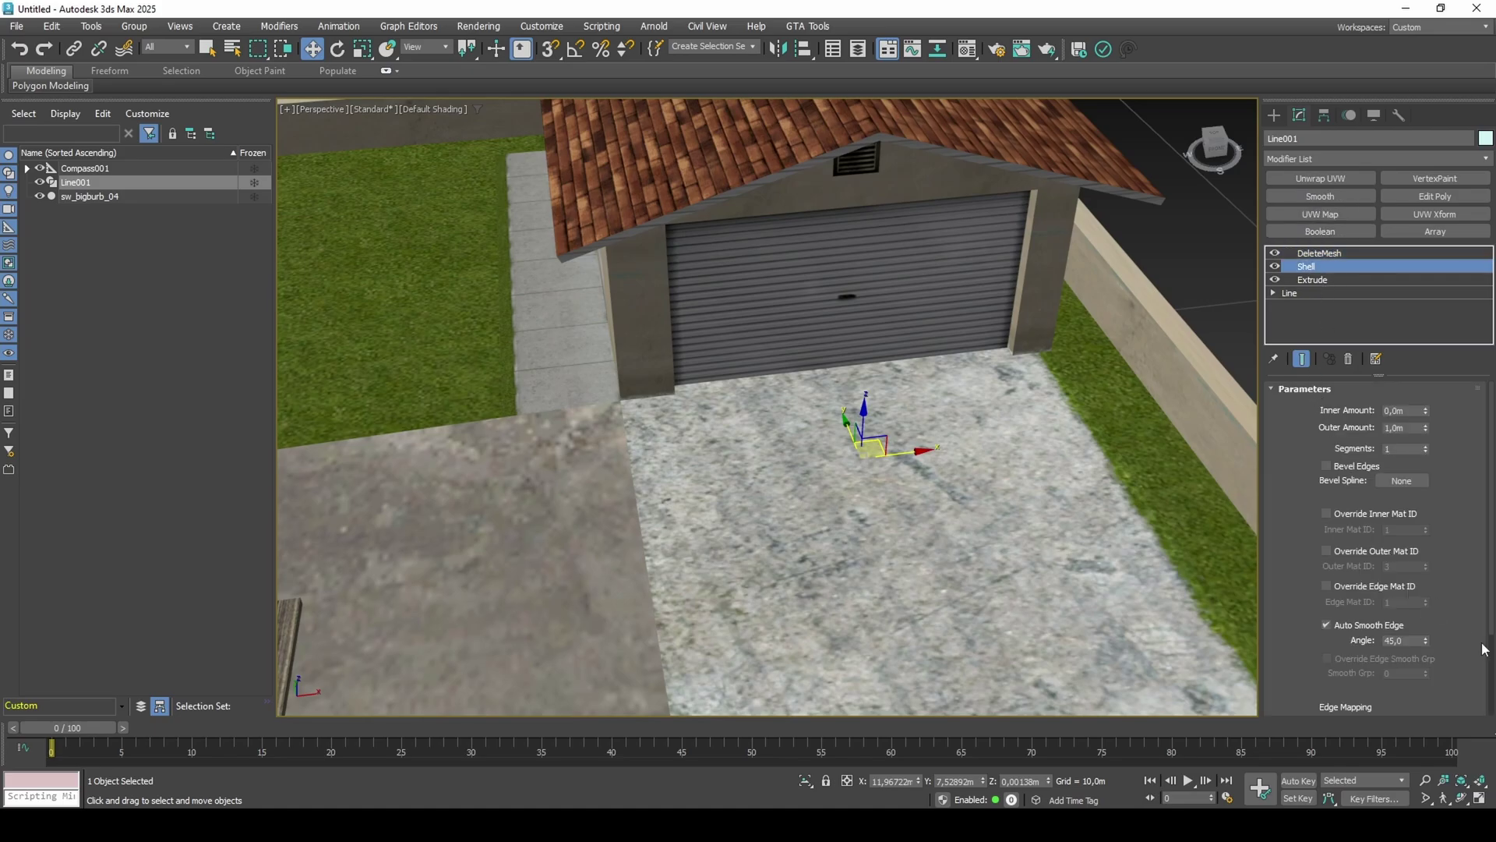
scroll(1465, 648, down, 3)
click(1302, 358)
click(1303, 359)
click(1360, 657)
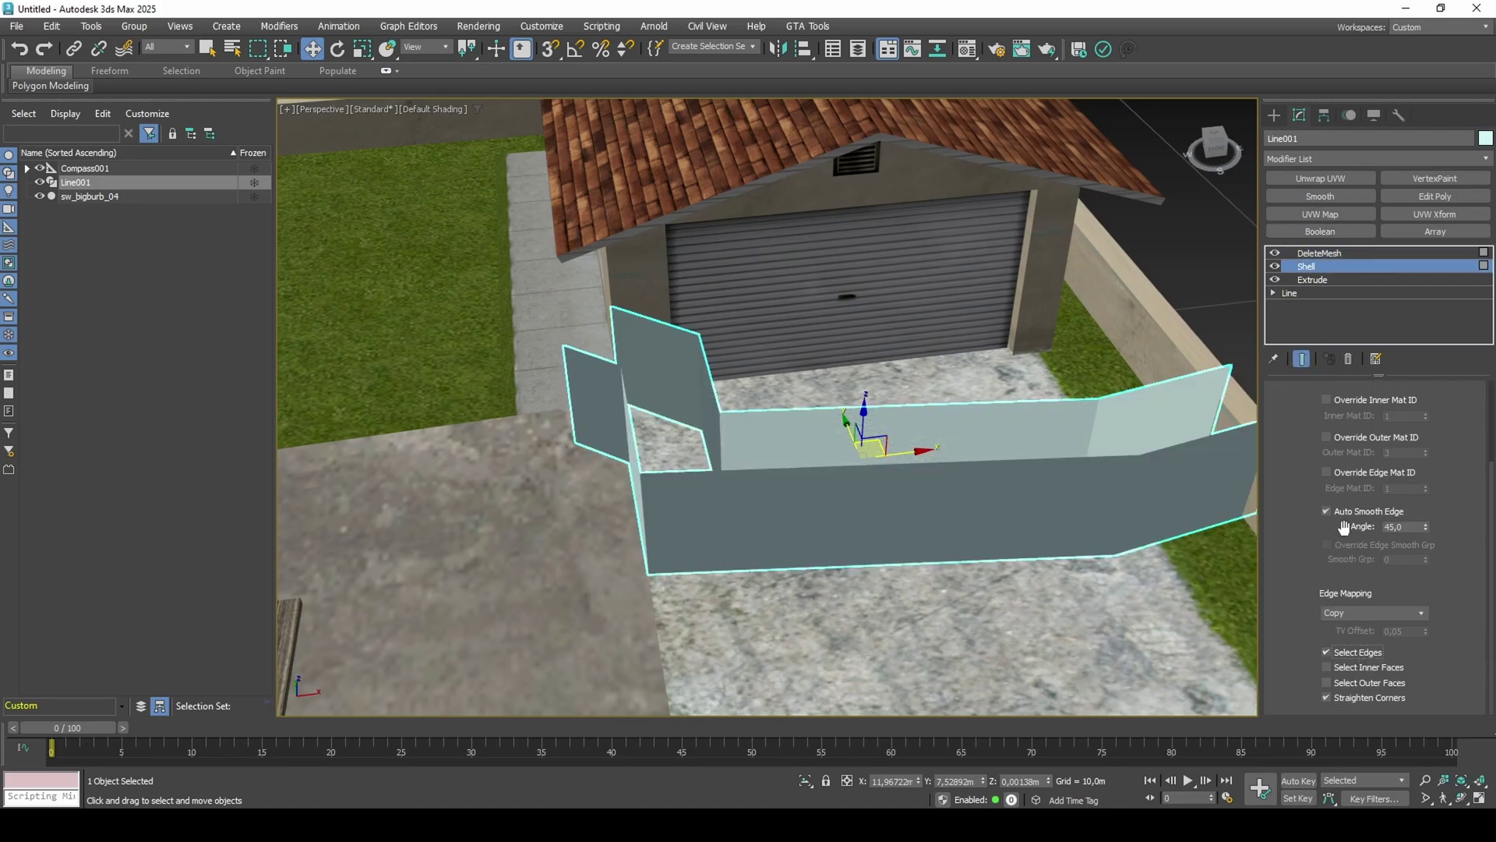
click(1340, 254)
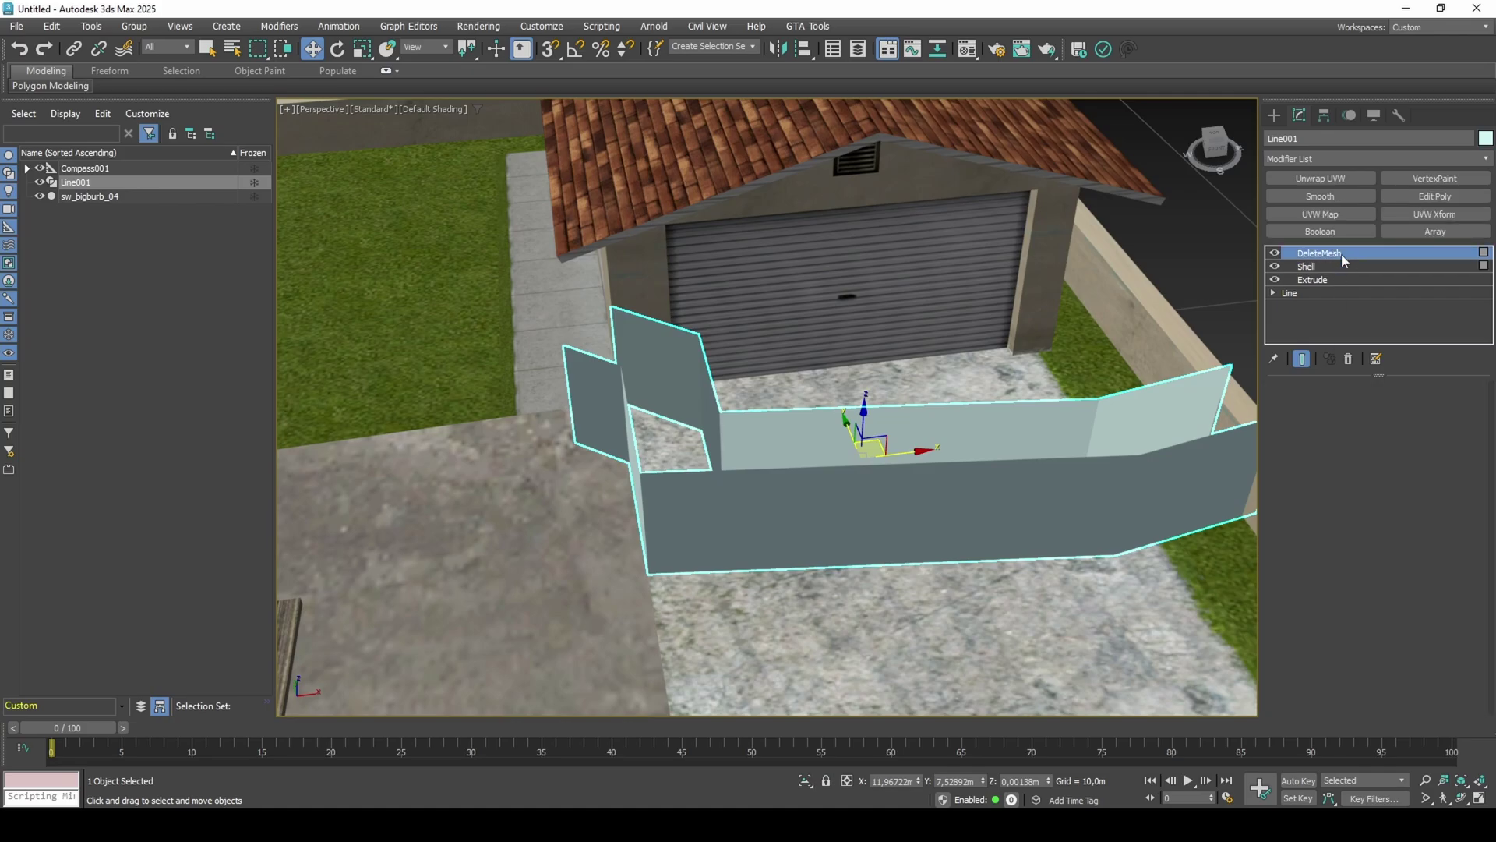
Add an Edit Poly modifier and shift the outer strip's end edge at the fence wall along its local axis.
click(1421, 197)
middle_drag(1117, 416, 938, 471)
key(2)
scroll(987, 506, up, 4)
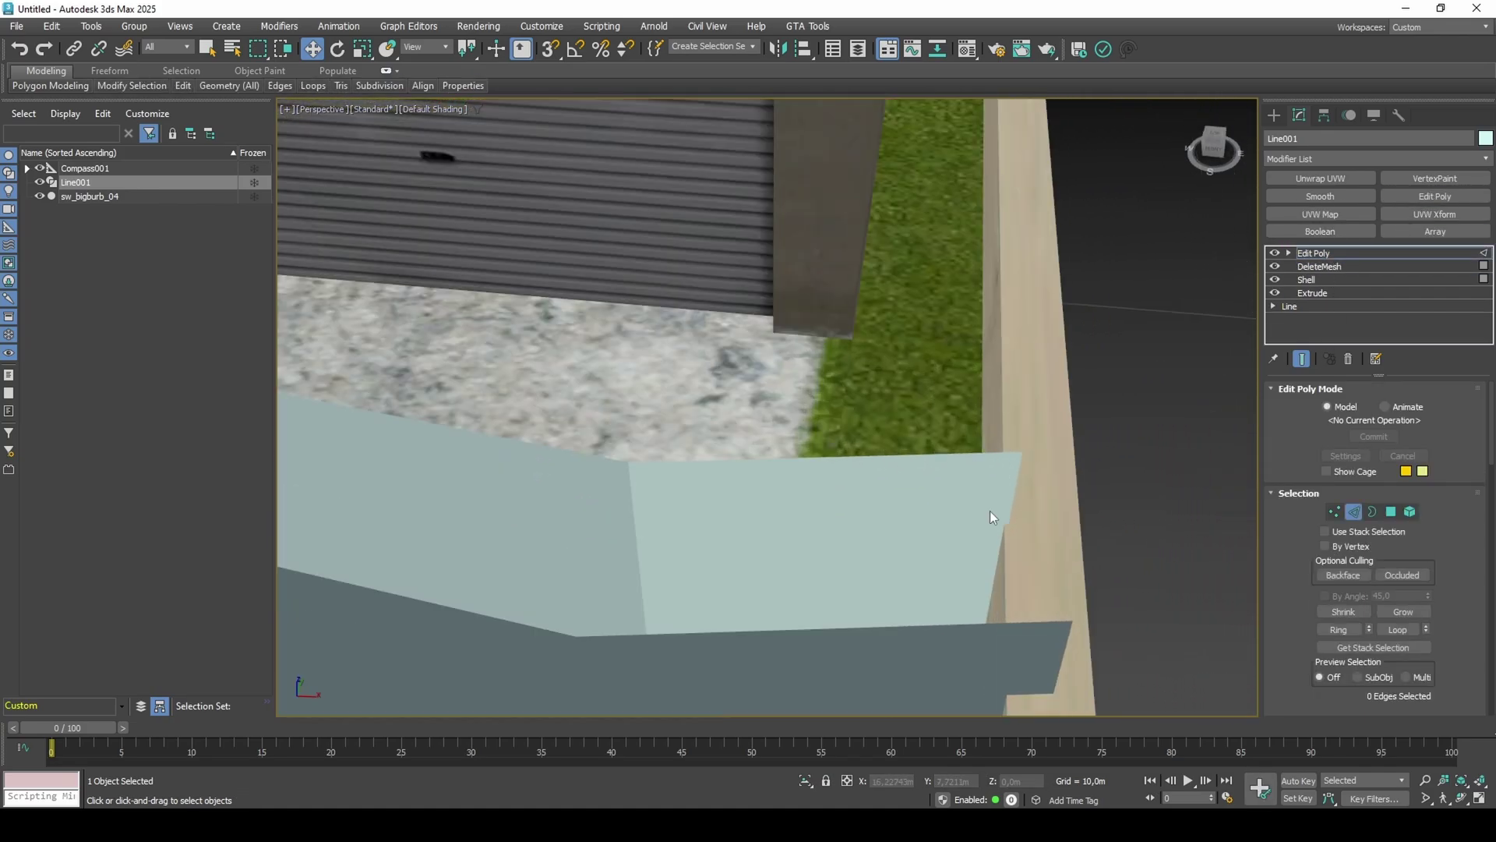
key(F4)
click(1008, 509)
middle_drag(1007, 506, 980, 429)
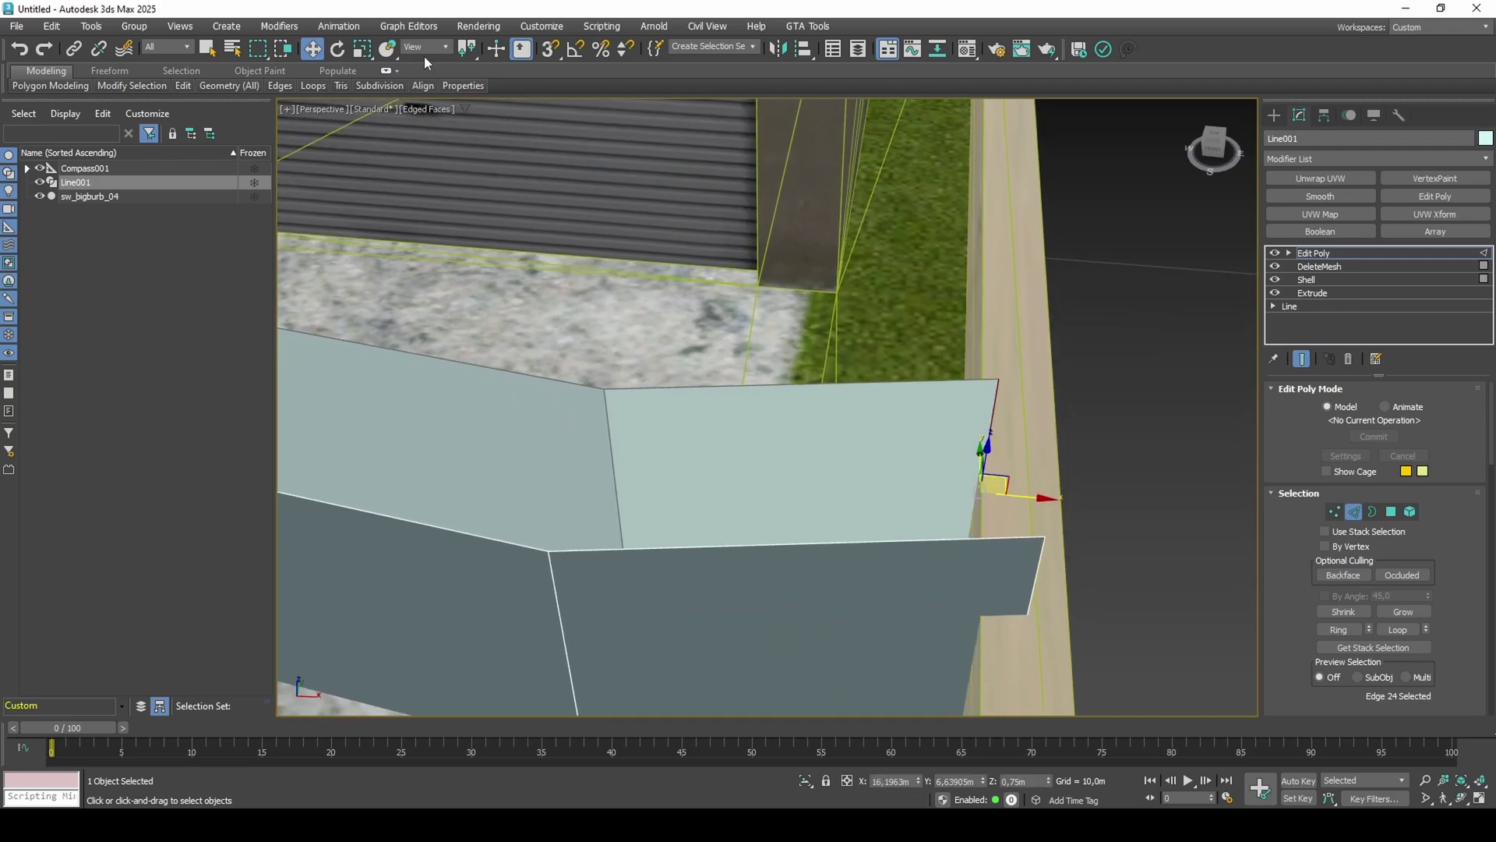
scroll(430, 48, down, 5)
scroll(429, 48, up, 1)
middle_drag(996, 601, 997, 584)
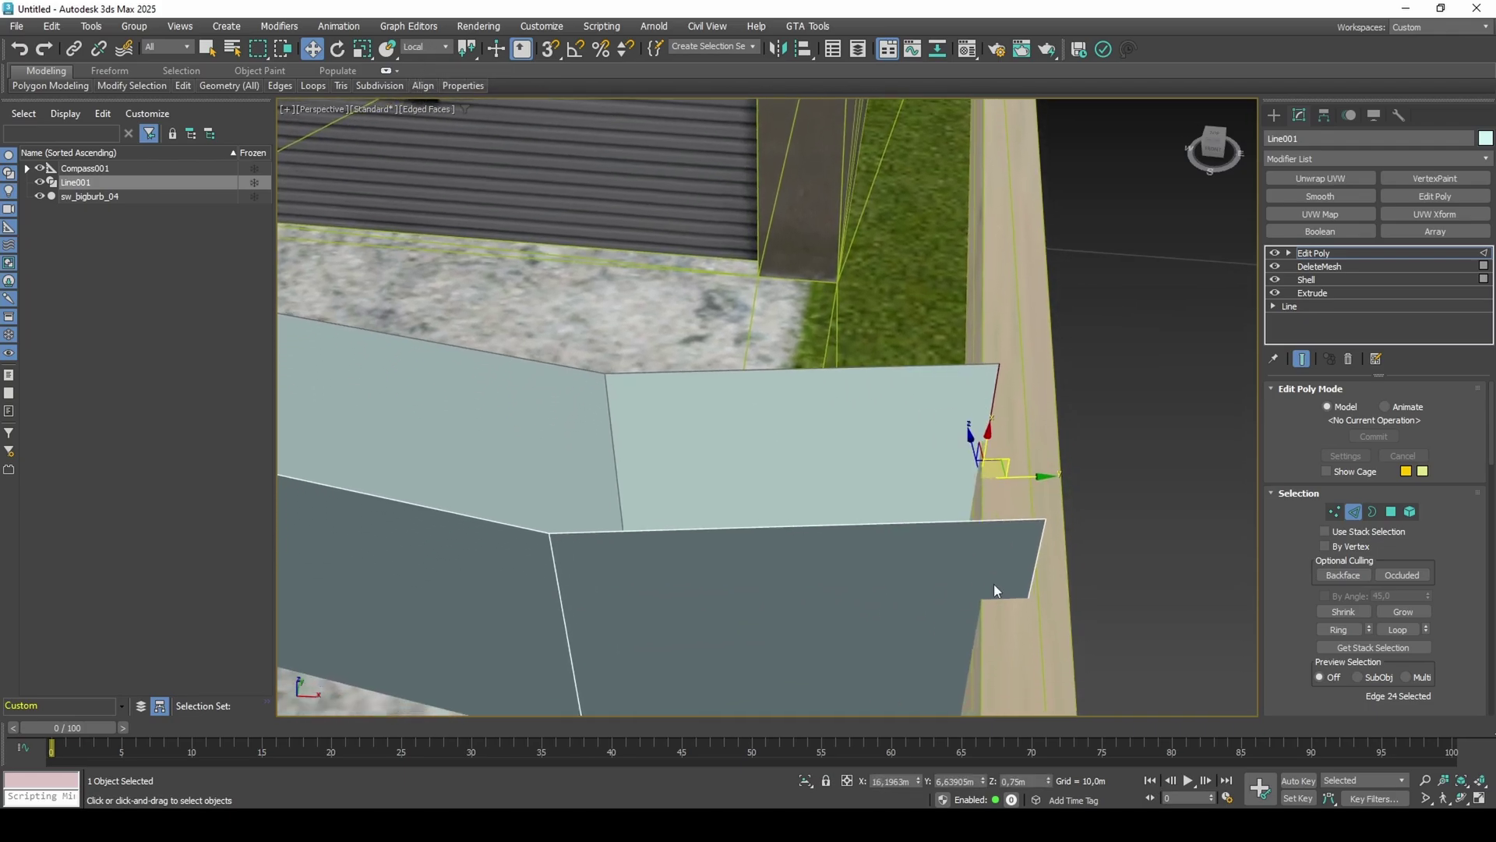
click(1029, 582)
drag(1069, 638, 1038, 637)
Extend the outer strip's opposite end edge along its local axis to the corner of the lawn.
scroll(1033, 630, down, 5)
alt+middle_drag(734, 507, 787, 505)
middle_drag(787, 505, 1122, 528)
middle_drag(662, 477, 792, 502)
click(763, 502)
scroll(762, 502, up, 4)
drag(796, 495, 636, 480)
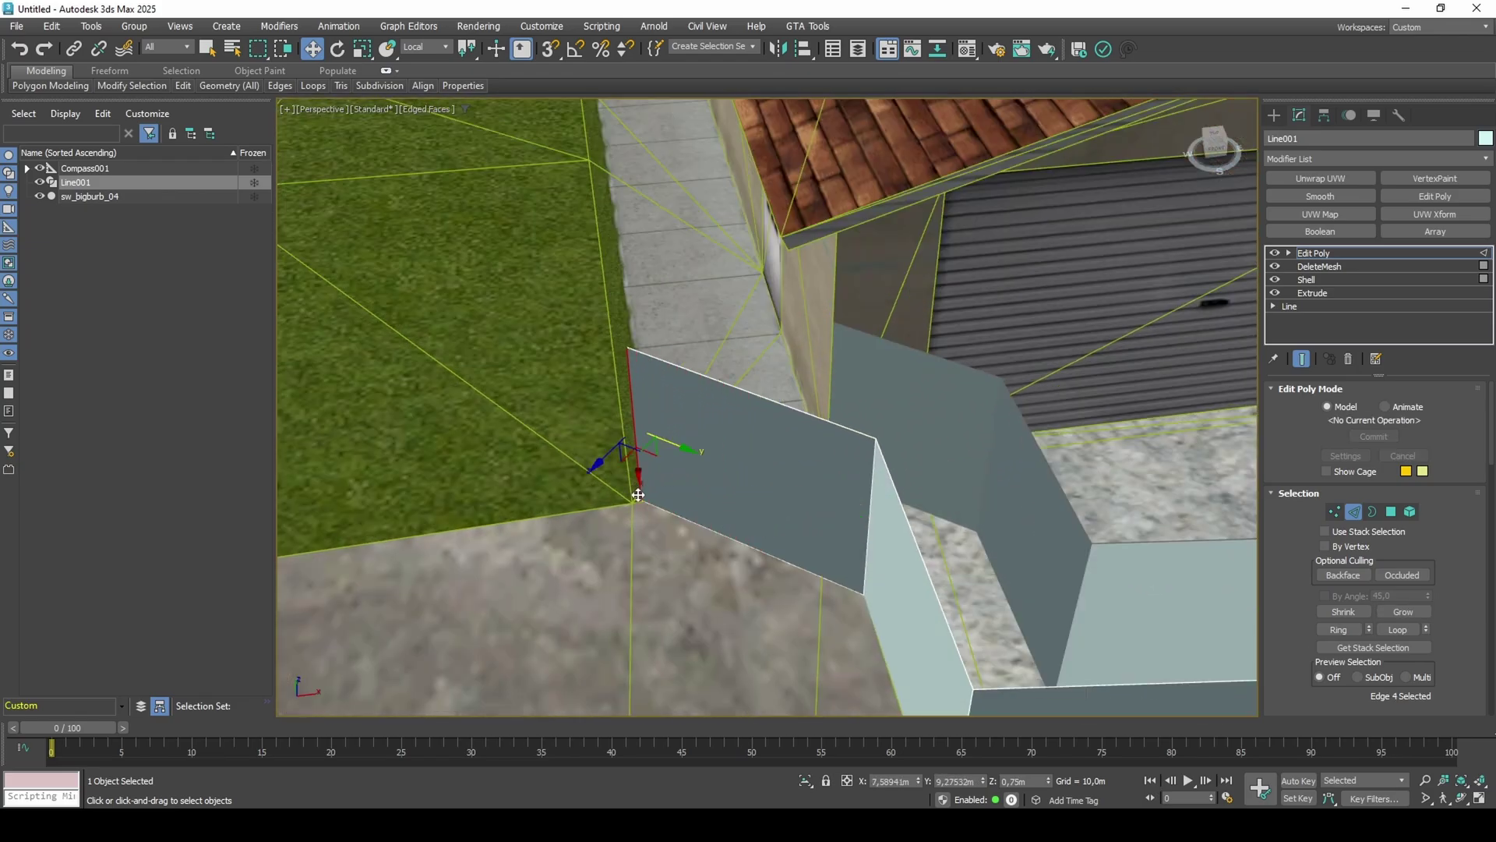
Return to the View coordinate system and lower the whole strip about 0.13 m so it crosses the ground.
scroll(640, 487, up, 5)
scroll(645, 494, down, 5)
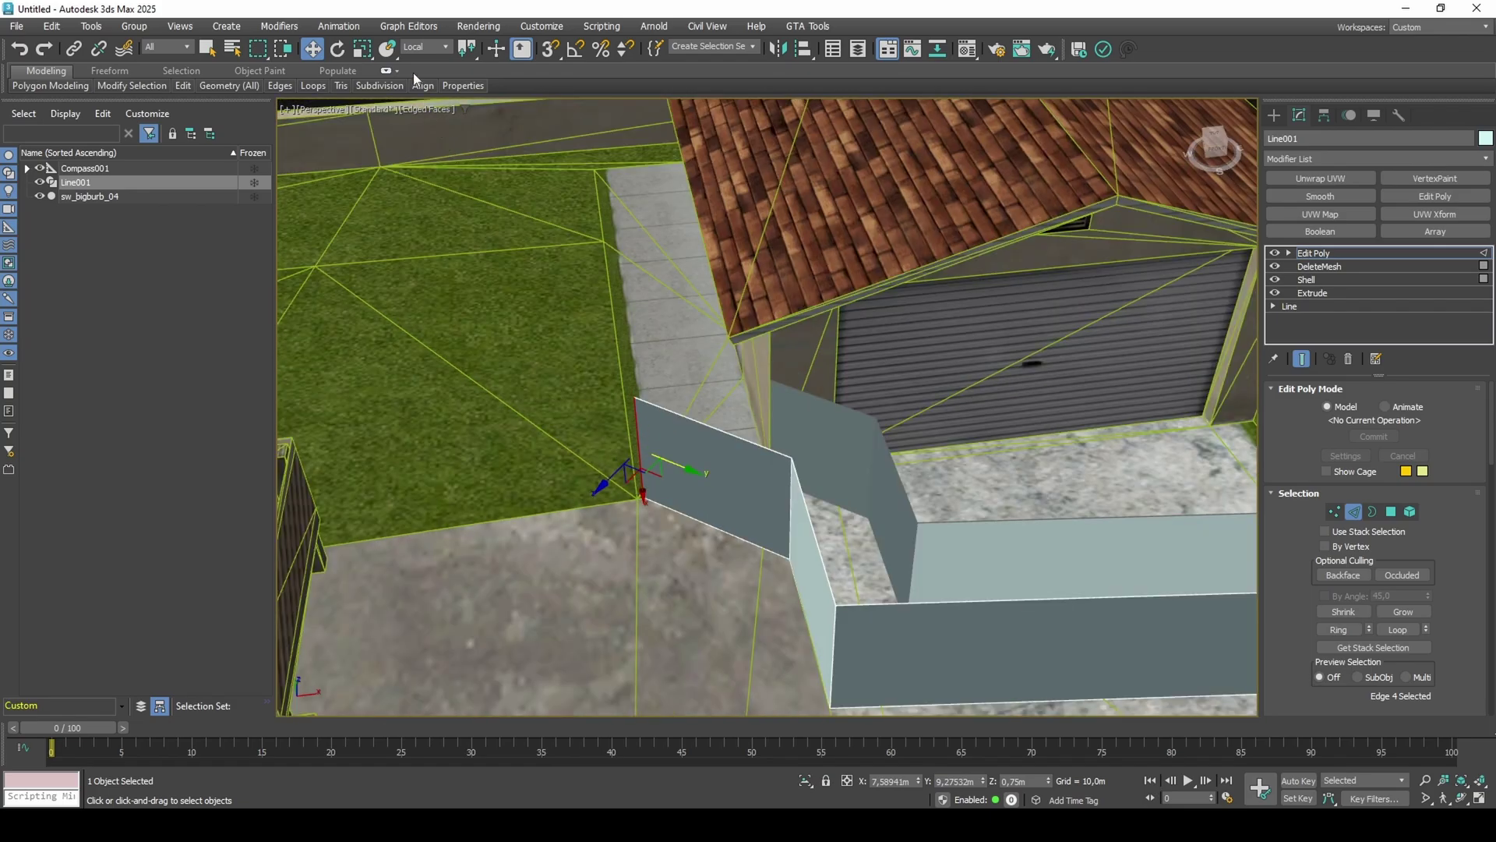
scroll(412, 47, up, 4)
key(2)
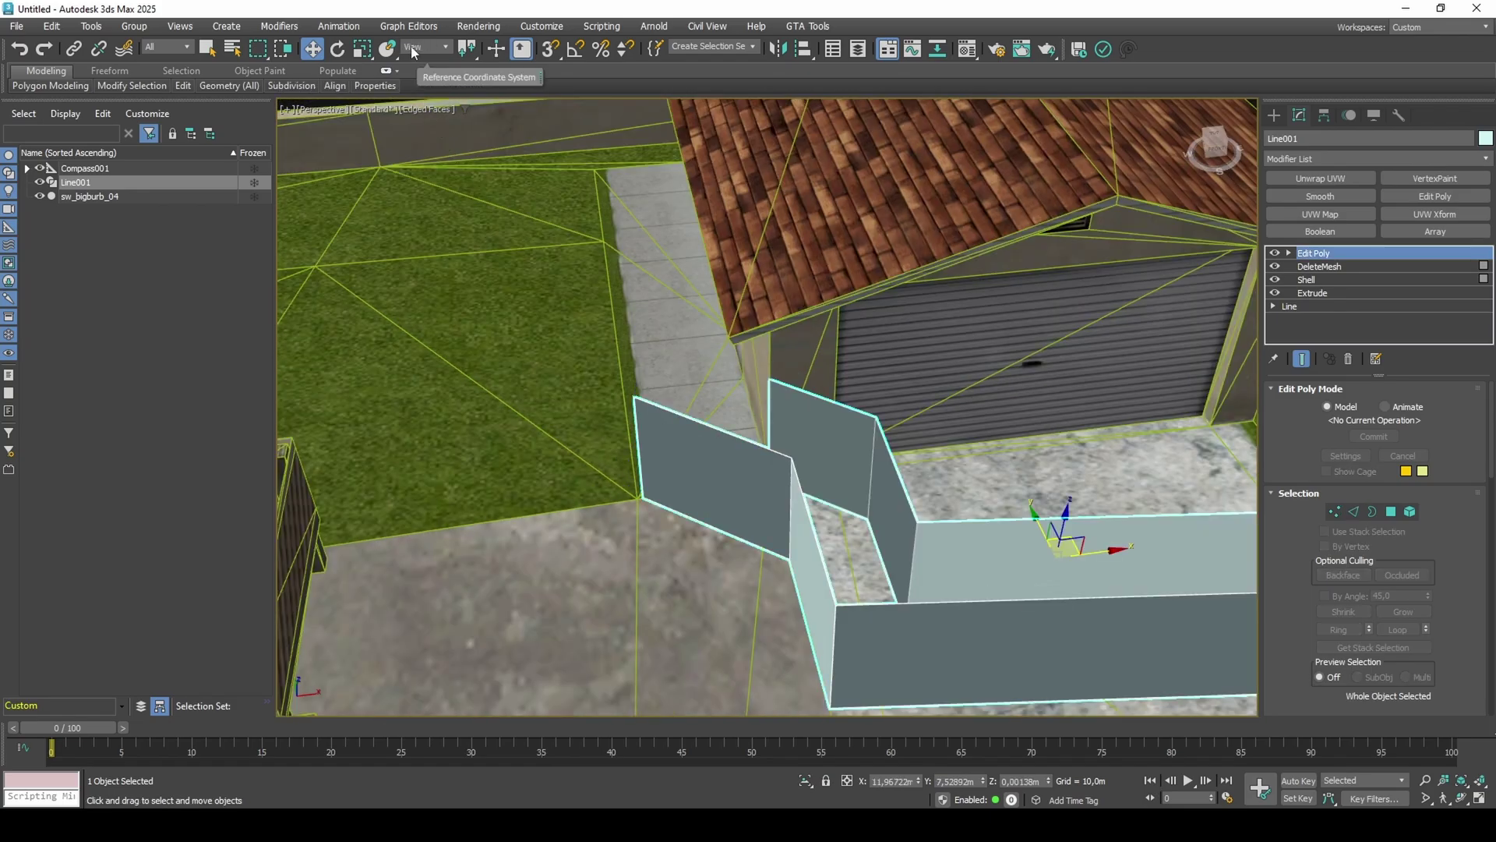
middle_drag(818, 432, 616, 324)
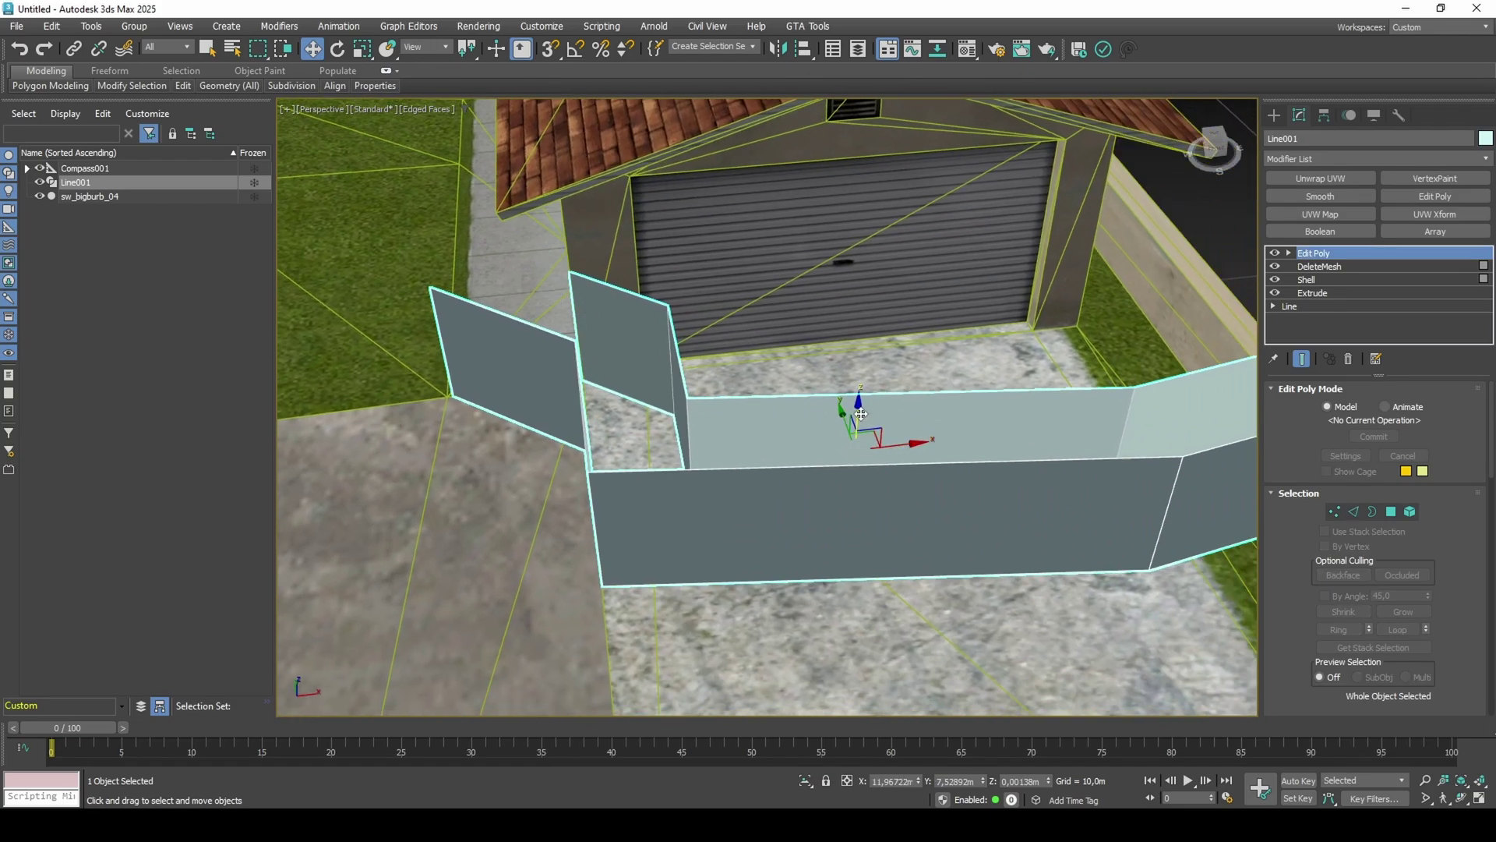
drag(861, 414, 858, 423)
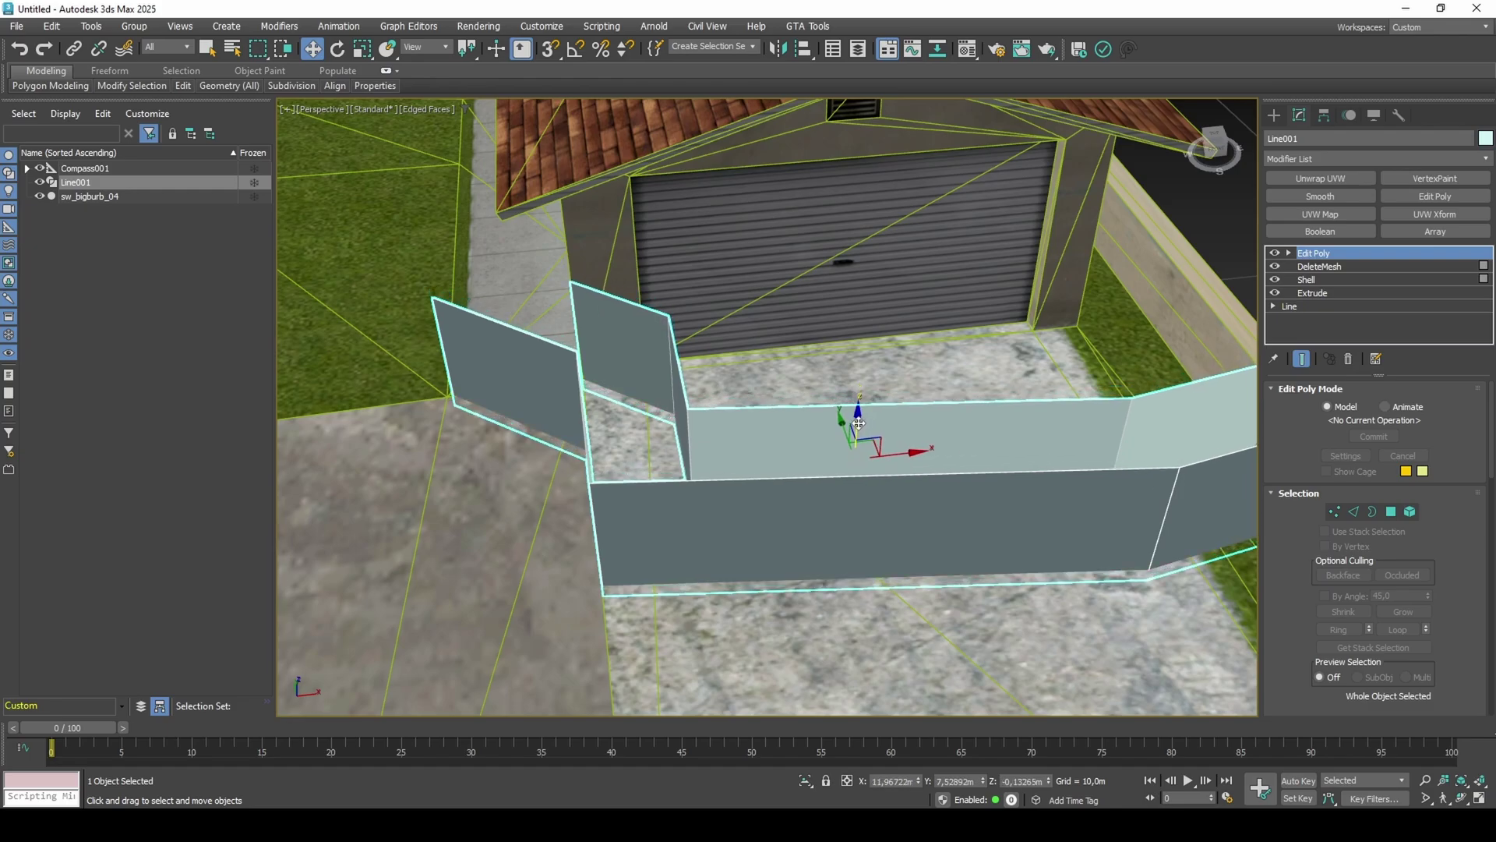
Add a Boolean modifier to the house sw_bigburb_04 and pick the shadow strip as a subtract operand.
click(937, 377)
click(1358, 157)
text(b)
click(1315, 207)
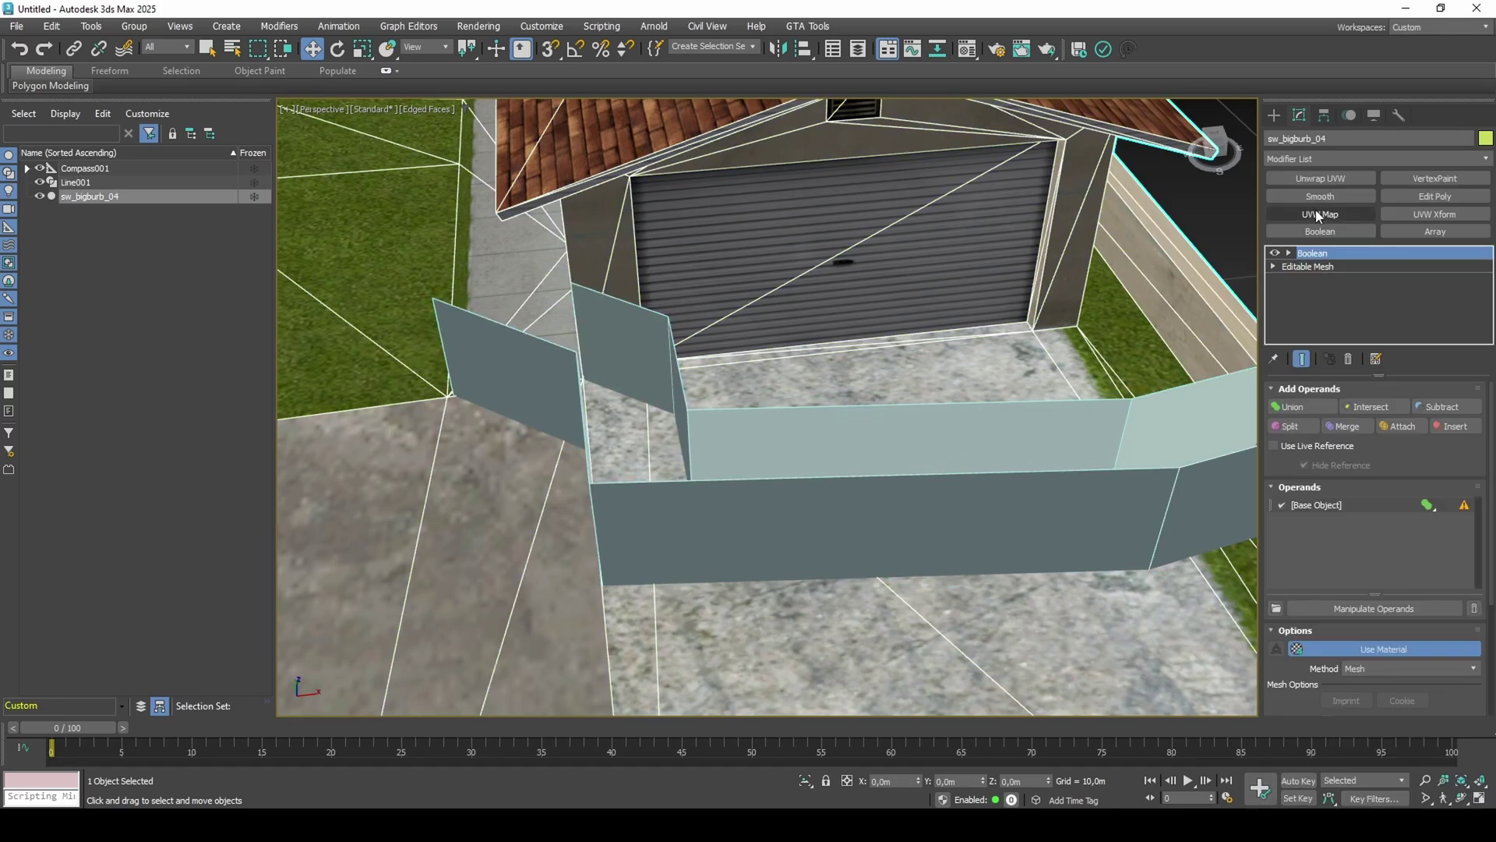
click(1440, 407)
click(1129, 455)
Set the Line001 operand to Imprint so the strip only cuts edges into the ground mesh.
alt+middle_drag(1129, 455, 955, 335)
middle_drag(954, 335, 846, 366)
scroll(1015, 428, down, 4)
scroll(850, 498, up, 5)
scroll(853, 504, down, 2)
click(1326, 522)
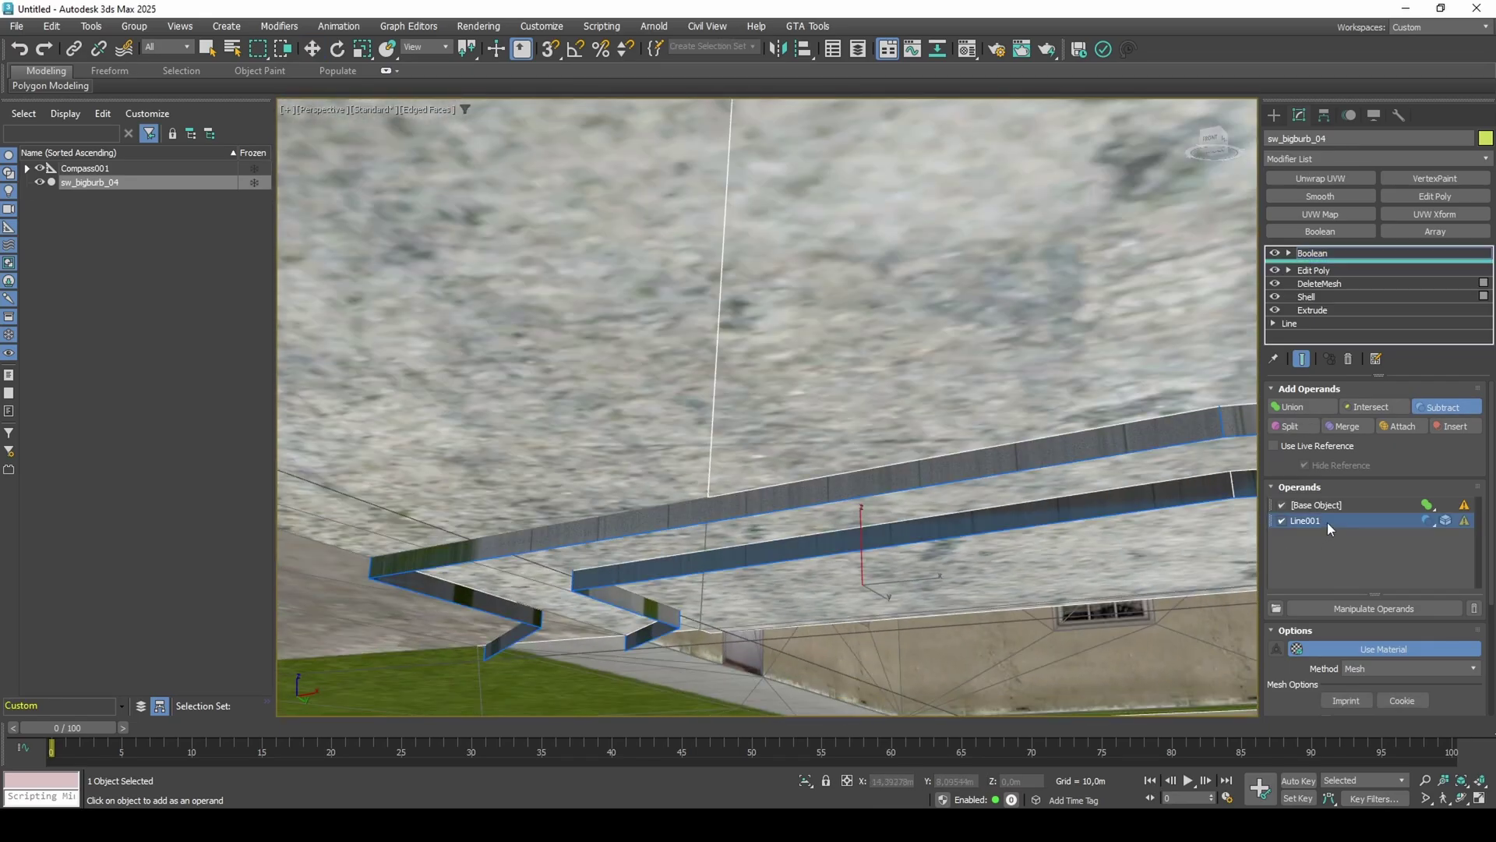
click(1341, 701)
mouse_move(935, 378)
alt+middle_down()
mouse_move(921, 341)
mouse_move(925, 388)
alt+middle_up()
middle_drag(921, 483, 876, 417)
scroll(918, 428, down, 3)
scroll(935, 474, up, 2)
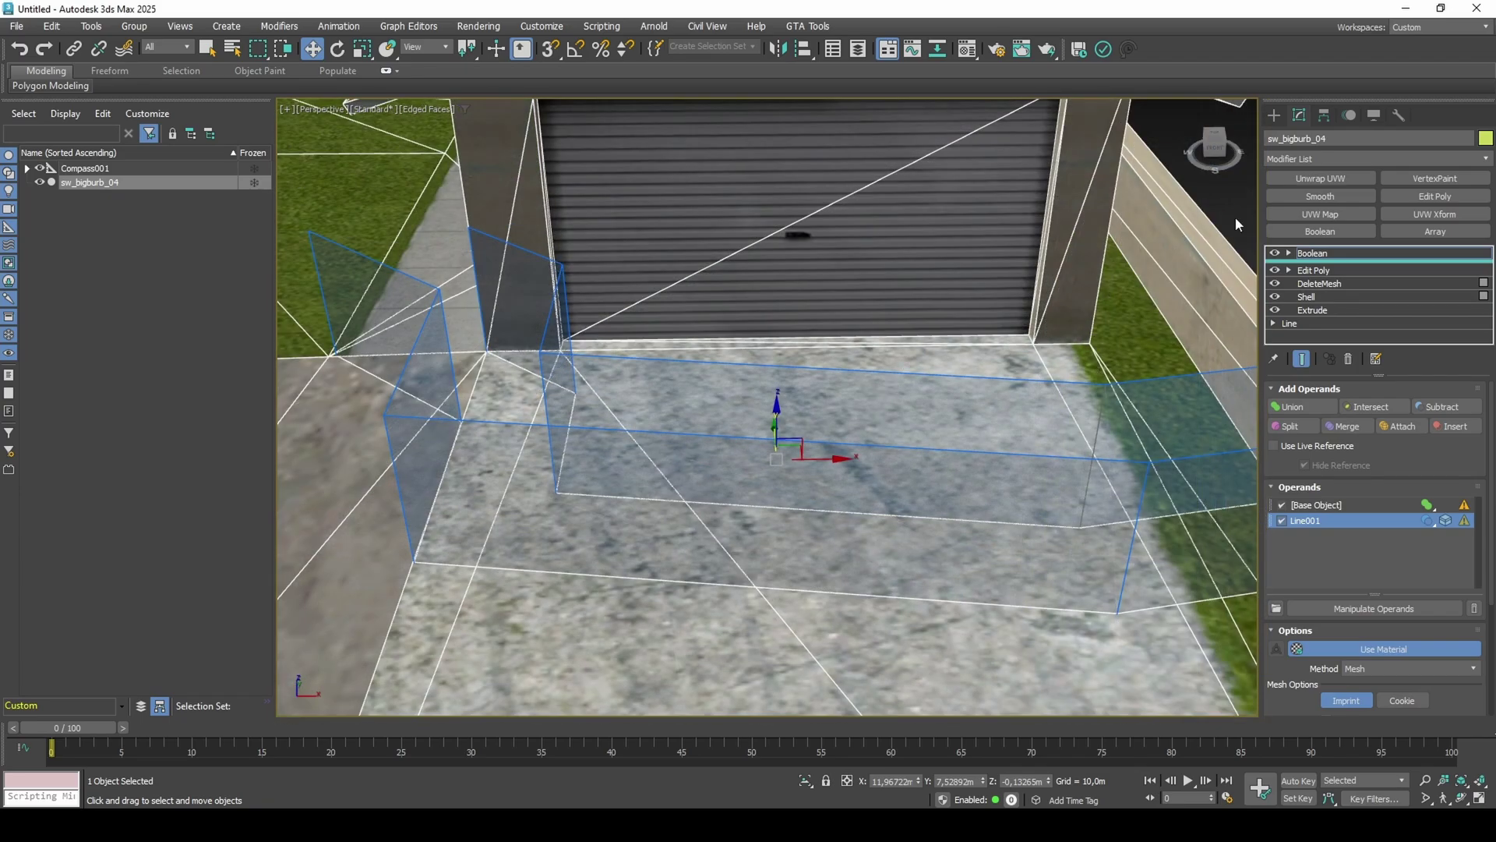
Add an Edit Poly modifier and paint-select the driveway polygons inside the shadow outline, excluding the garage door polygons.
click(1410, 198)
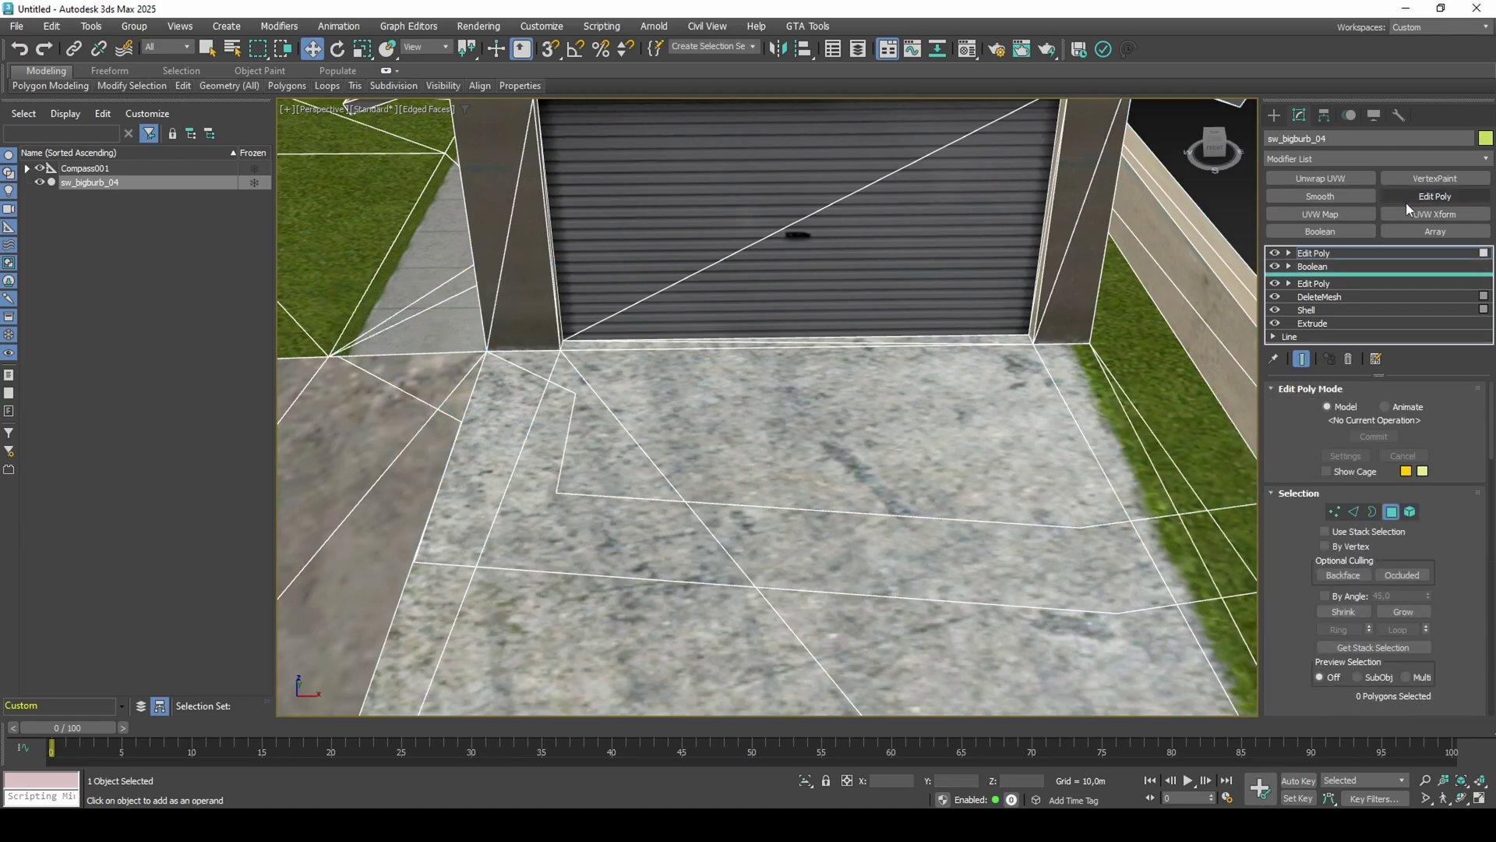
scroll(838, 427, down, 3)
middle_drag(839, 428, 812, 472)
click(209, 50)
drag(260, 51, 261, 166)
mouse_move(710, 451)
mouse_down()
mouse_move(690, 476)
mouse_move(637, 459)
mouse_move(593, 508)
mouse_up()
alt+click(614, 508)
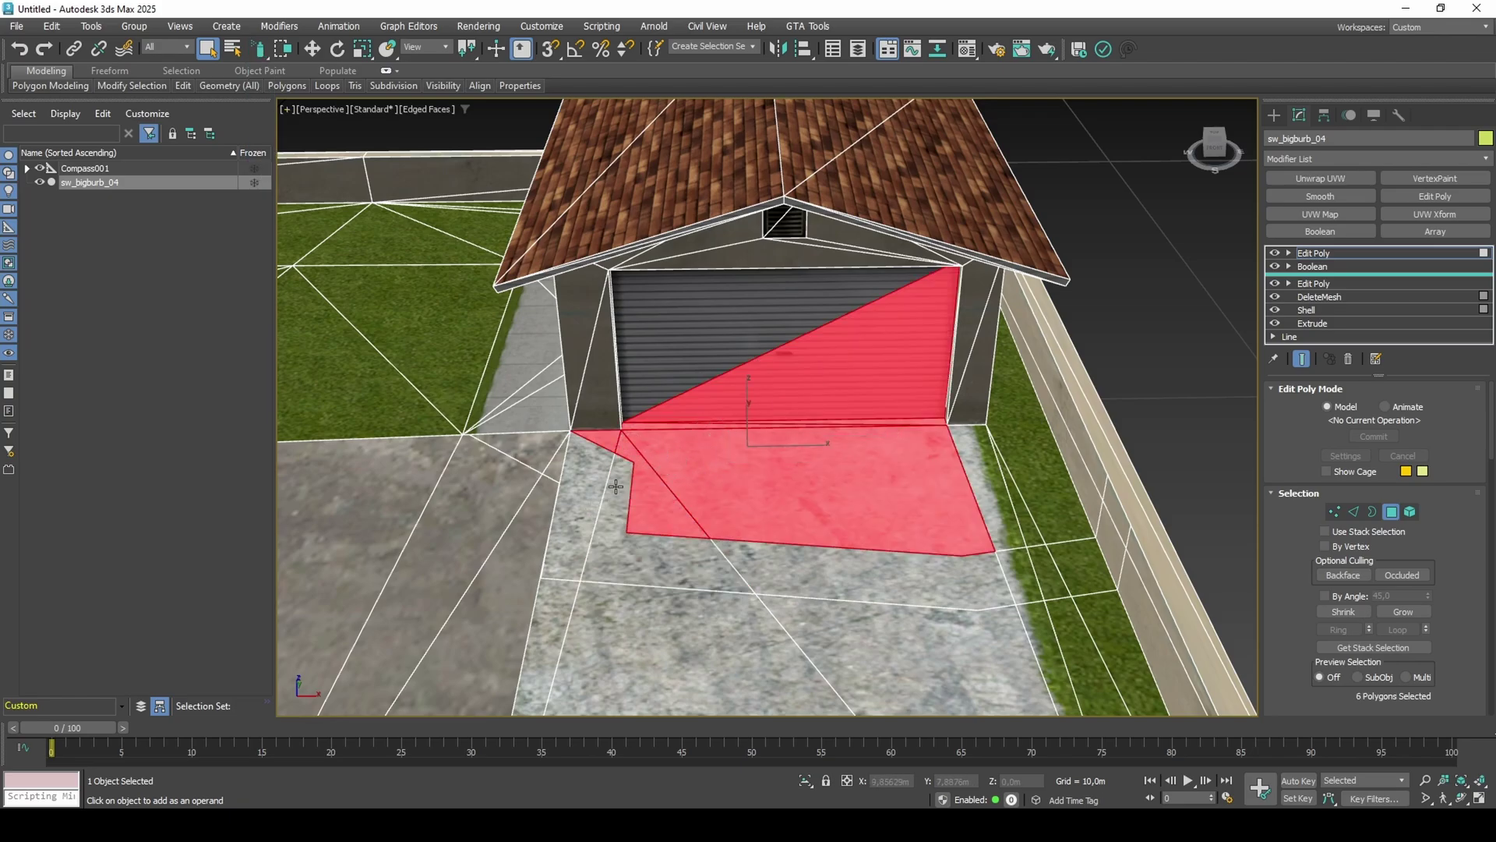
alt+click(860, 335)
Add the remaining driveway strip and the grass polygons beside the garage to the shadow selection.
alt+middle_drag(871, 389, 740, 401)
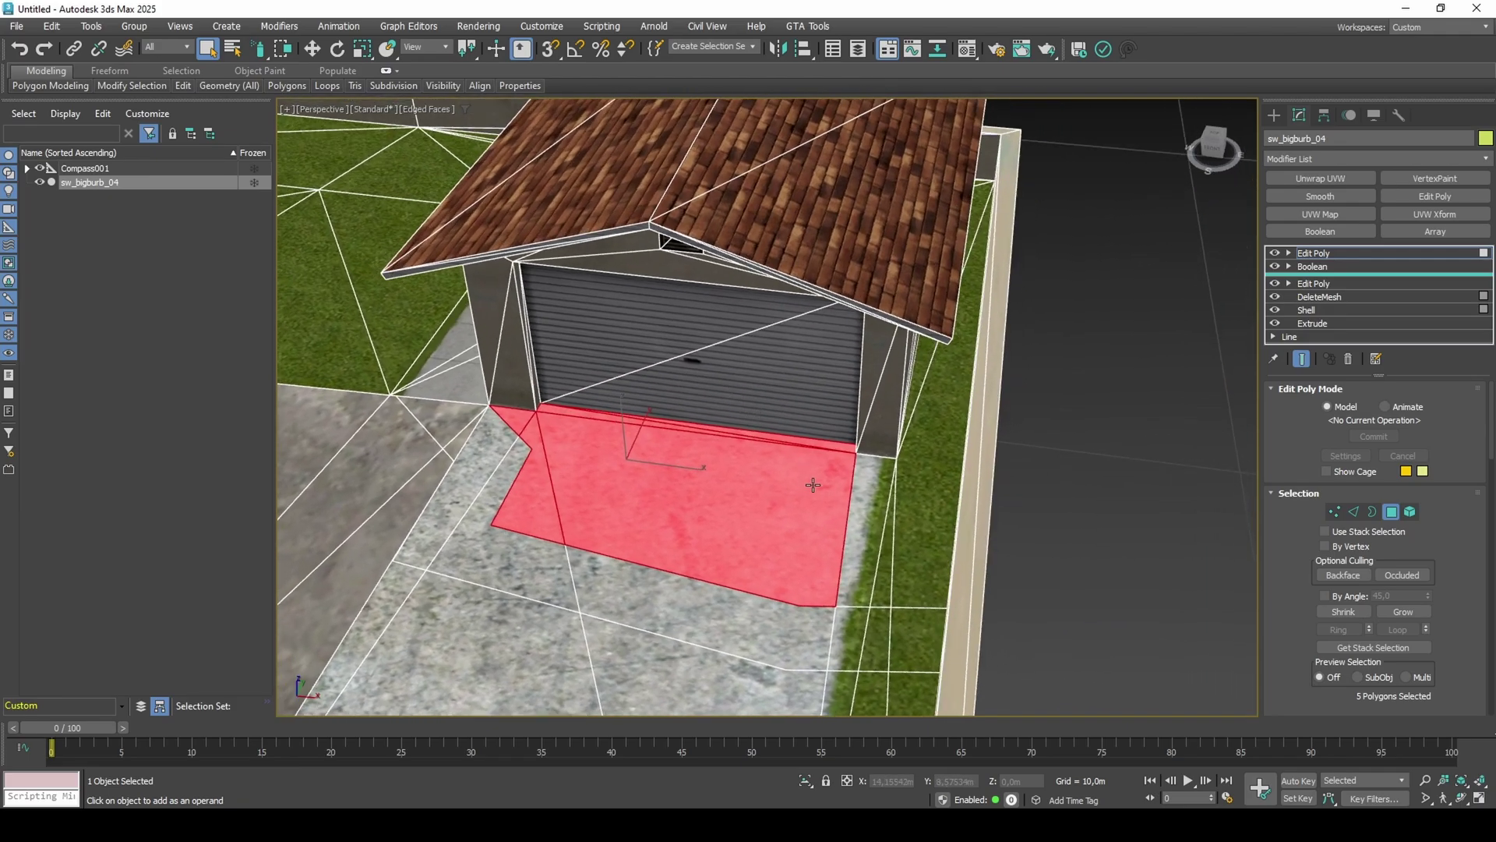
drag(813, 486, 891, 499)
alt+middle_drag(937, 447, 928, 433)
ctrl+click(924, 381)
mouse_move(259, 52)
mouse_down()
mouse_move(265, 119)
mouse_move(260, 74)
mouse_up()
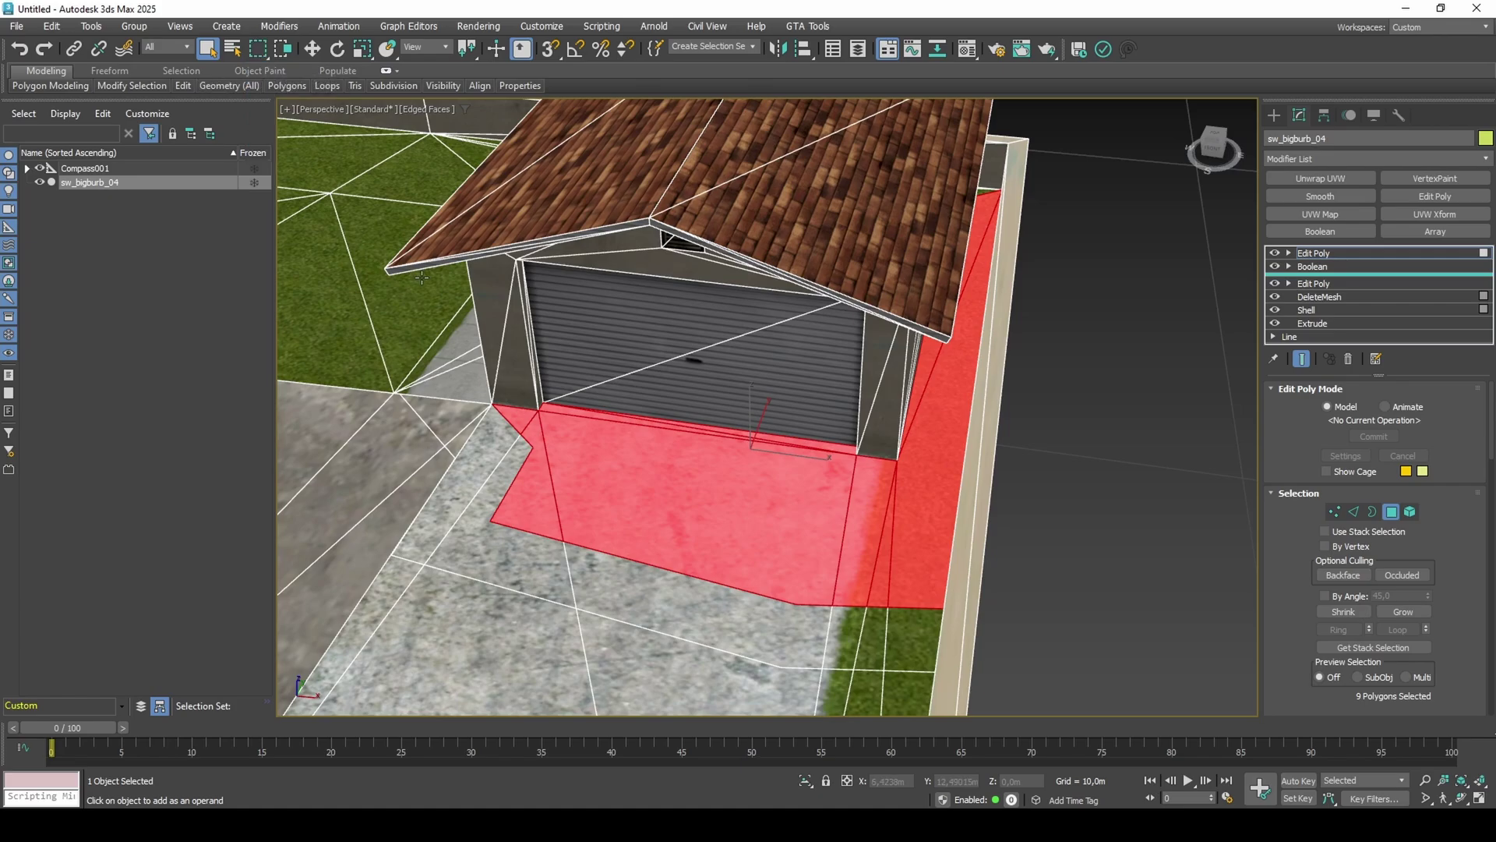
Detach the selected shadow polygons as a separate object.
scroll(1441, 538, down, 10)
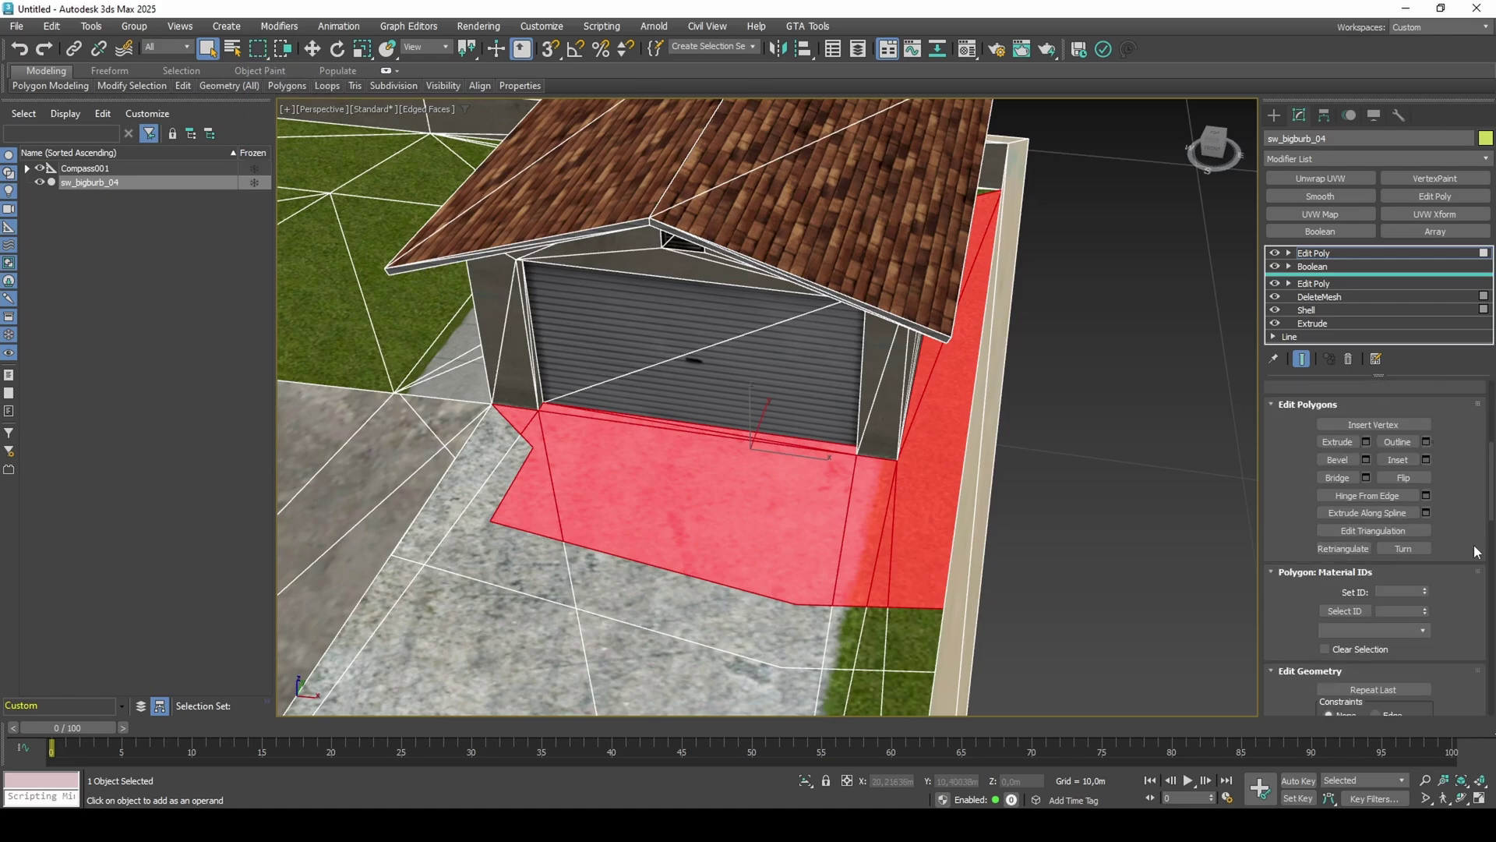
scroll(1442, 553, down, 1)
click(1427, 576)
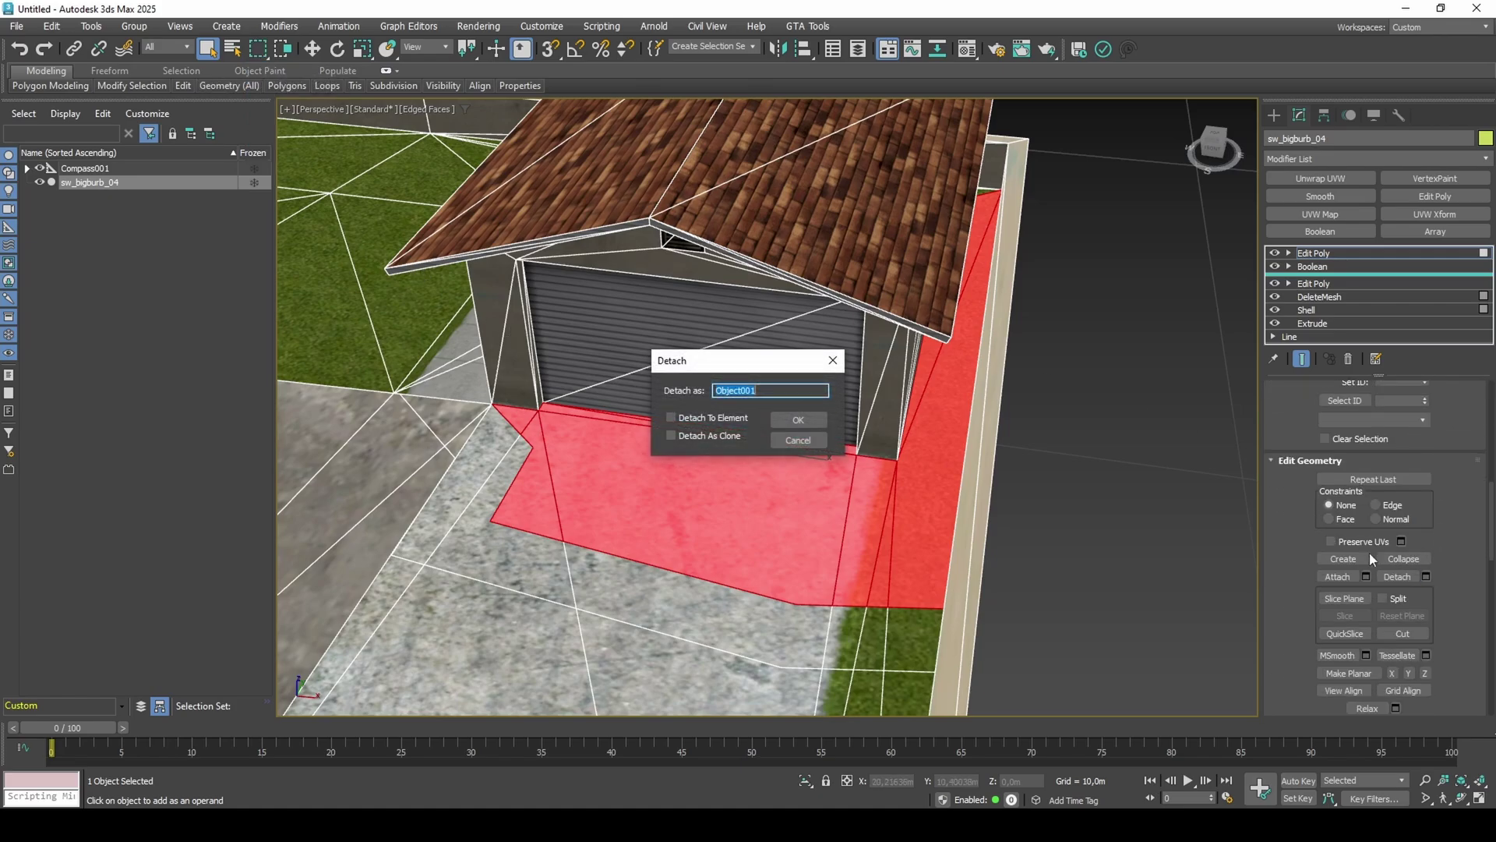
click(822, 421)
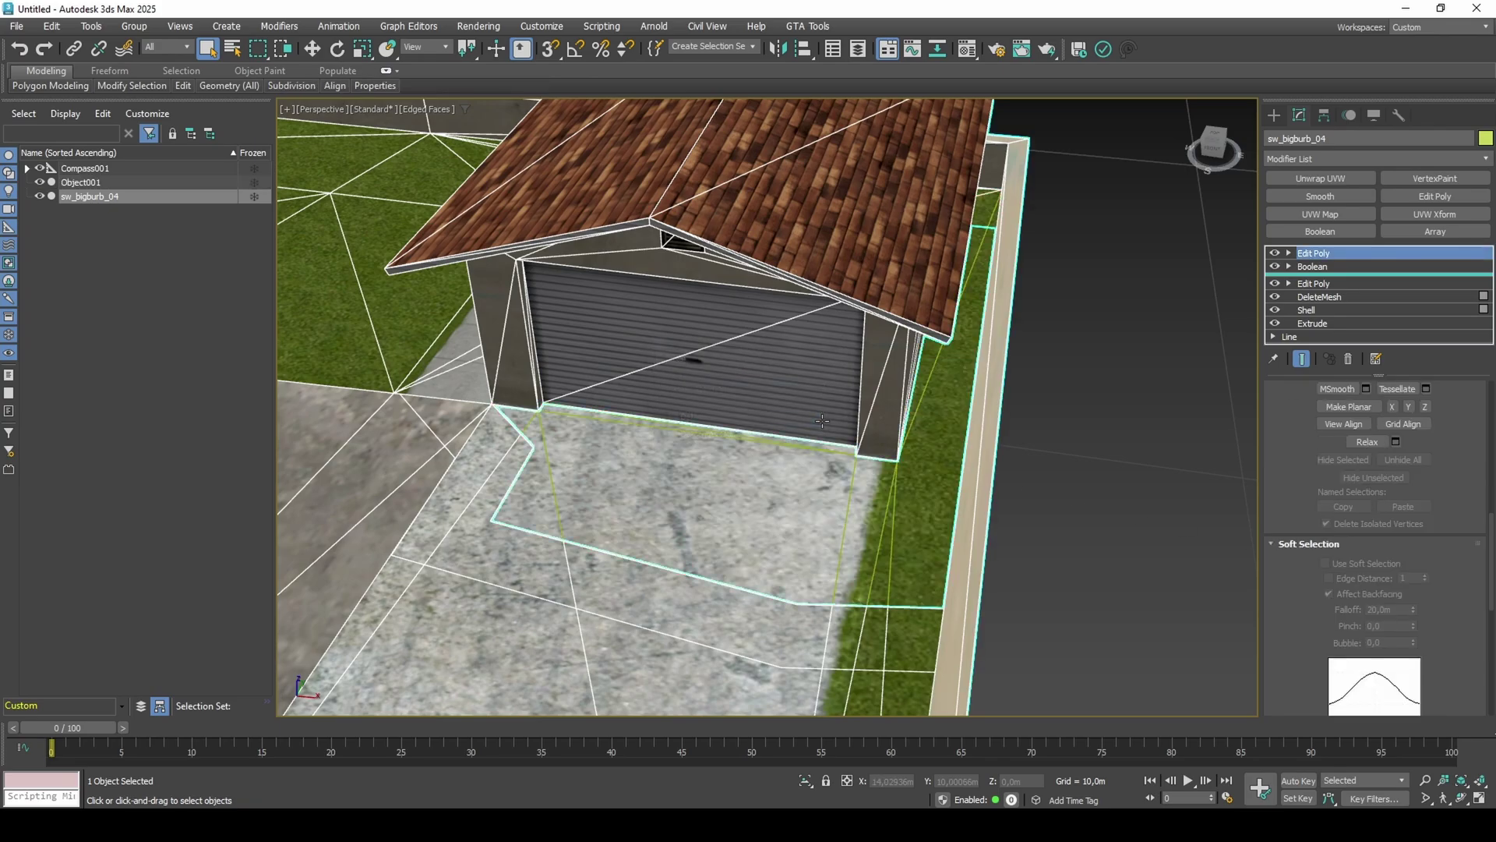
Apply a VertexPaint modifier to the detached shadow patch and display its vertex colors in the viewport.
alt+middle_drag(710, 416, 865, 433)
click(791, 438)
click(1415, 178)
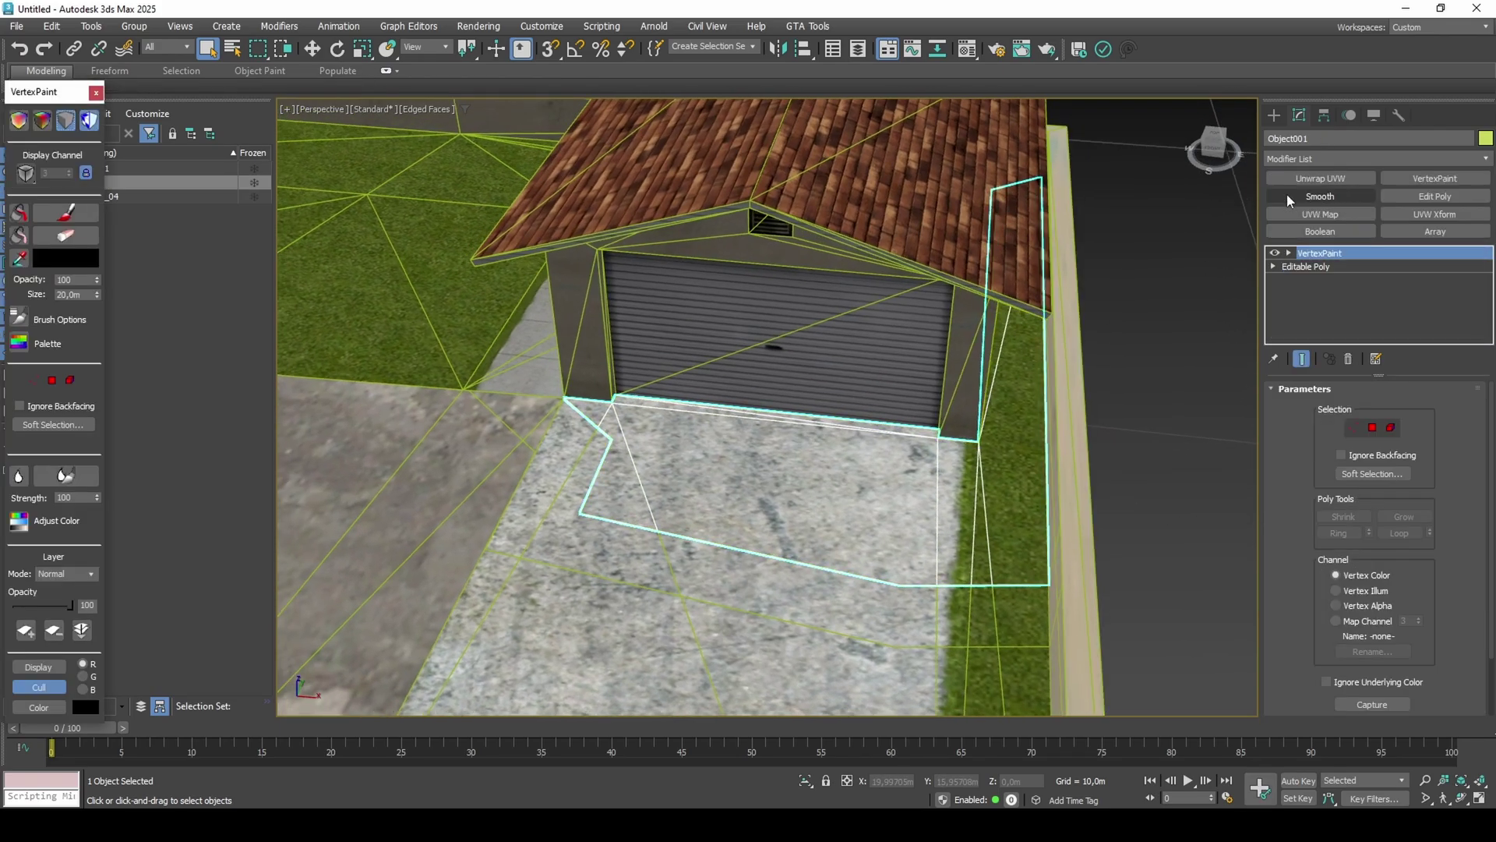
click(22, 123)
Set the vertex paint color to a dark blue of about RGB 8, 29, 58.
click(64, 263)
click(229, 179)
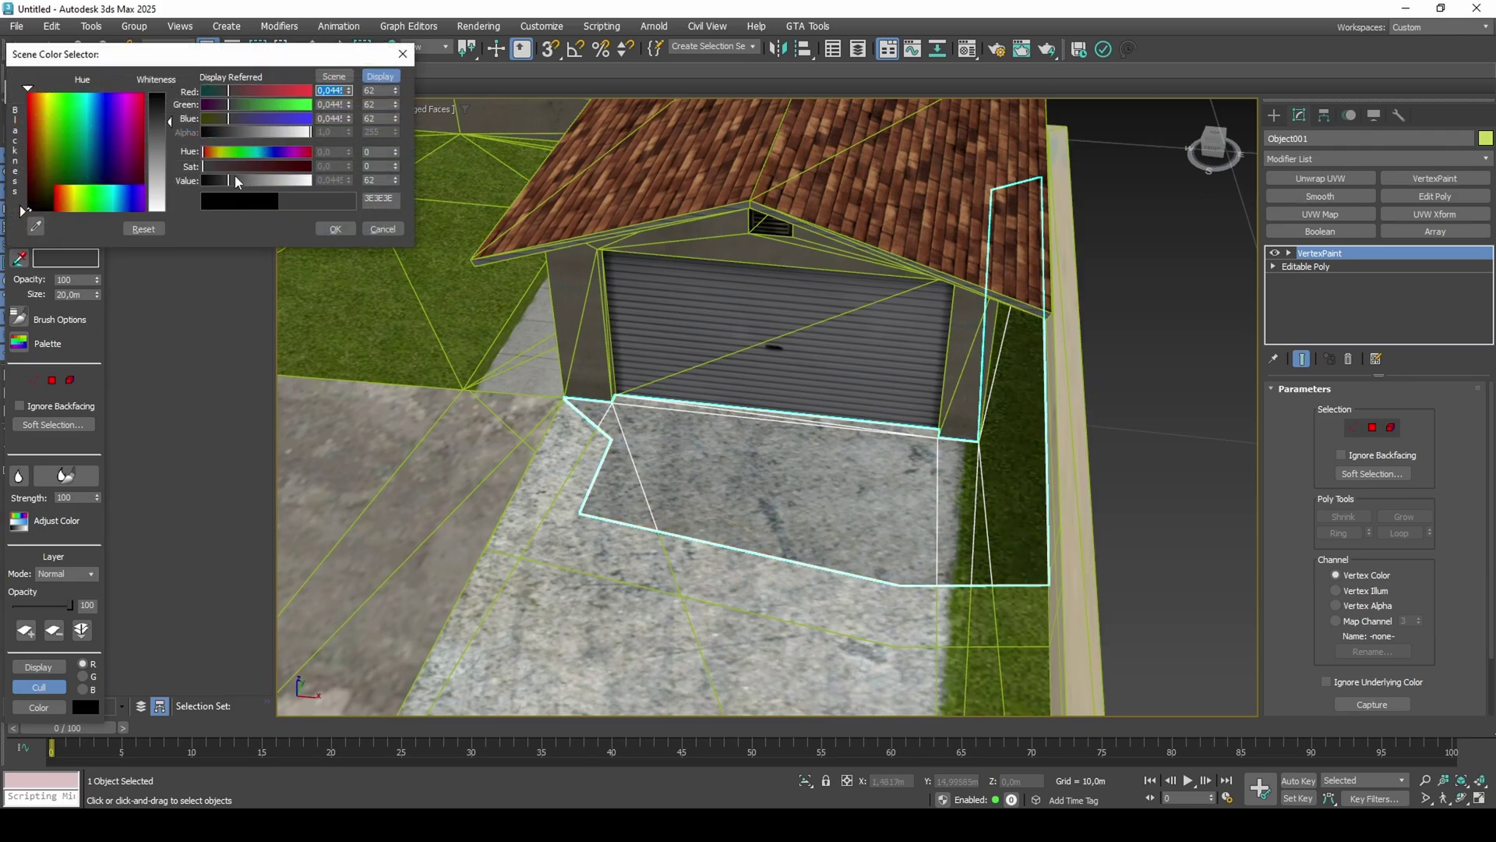
drag(286, 166, 227, 183)
click(270, 152)
click(275, 180)
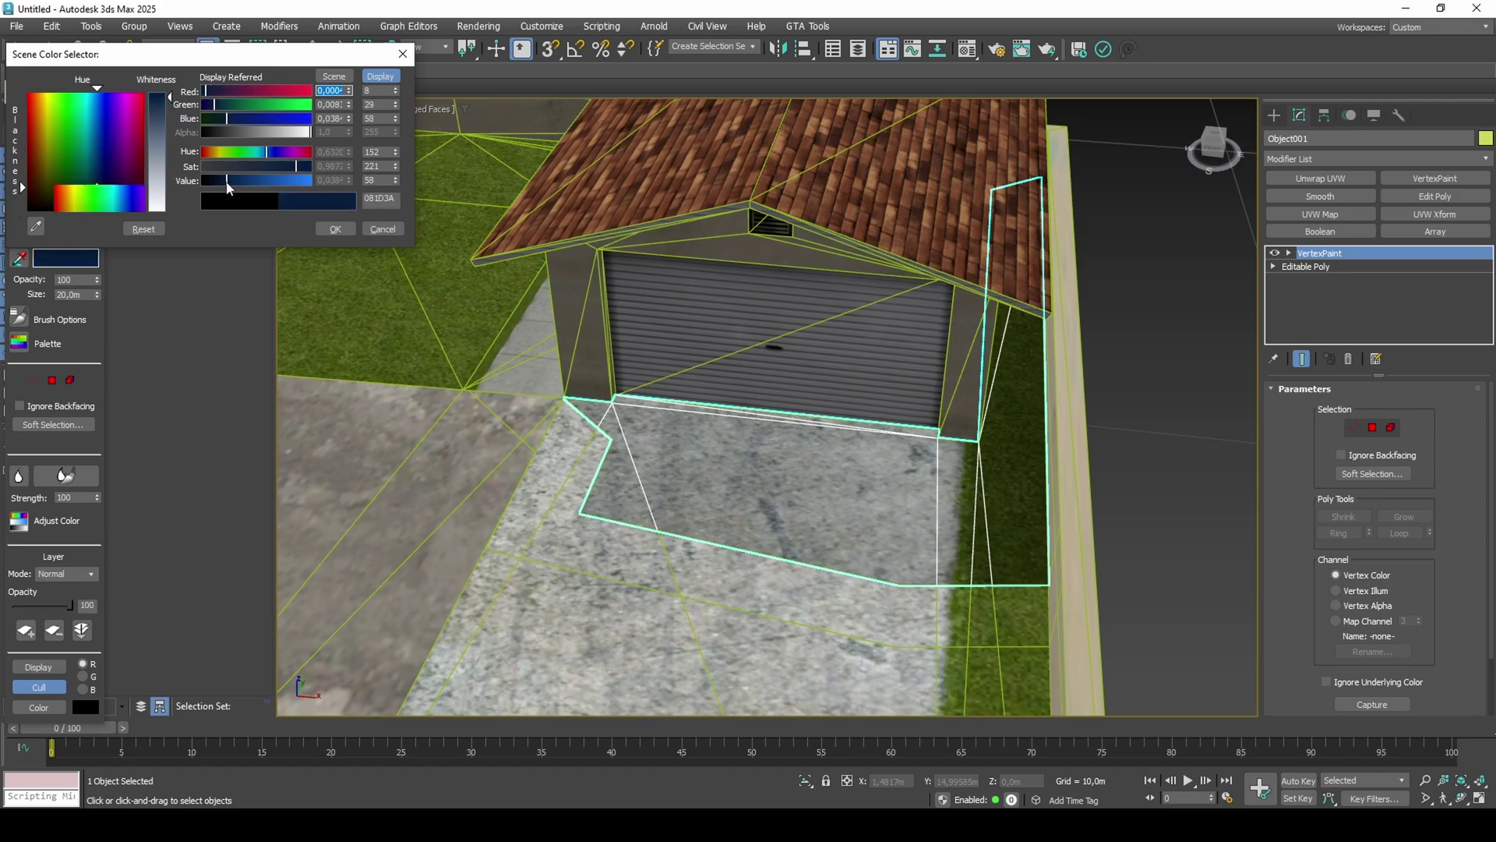
click(334, 229)
Fill the whole shadow patch with the paint color and reduce the paint layer's opacity to about 74.
click(20, 214)
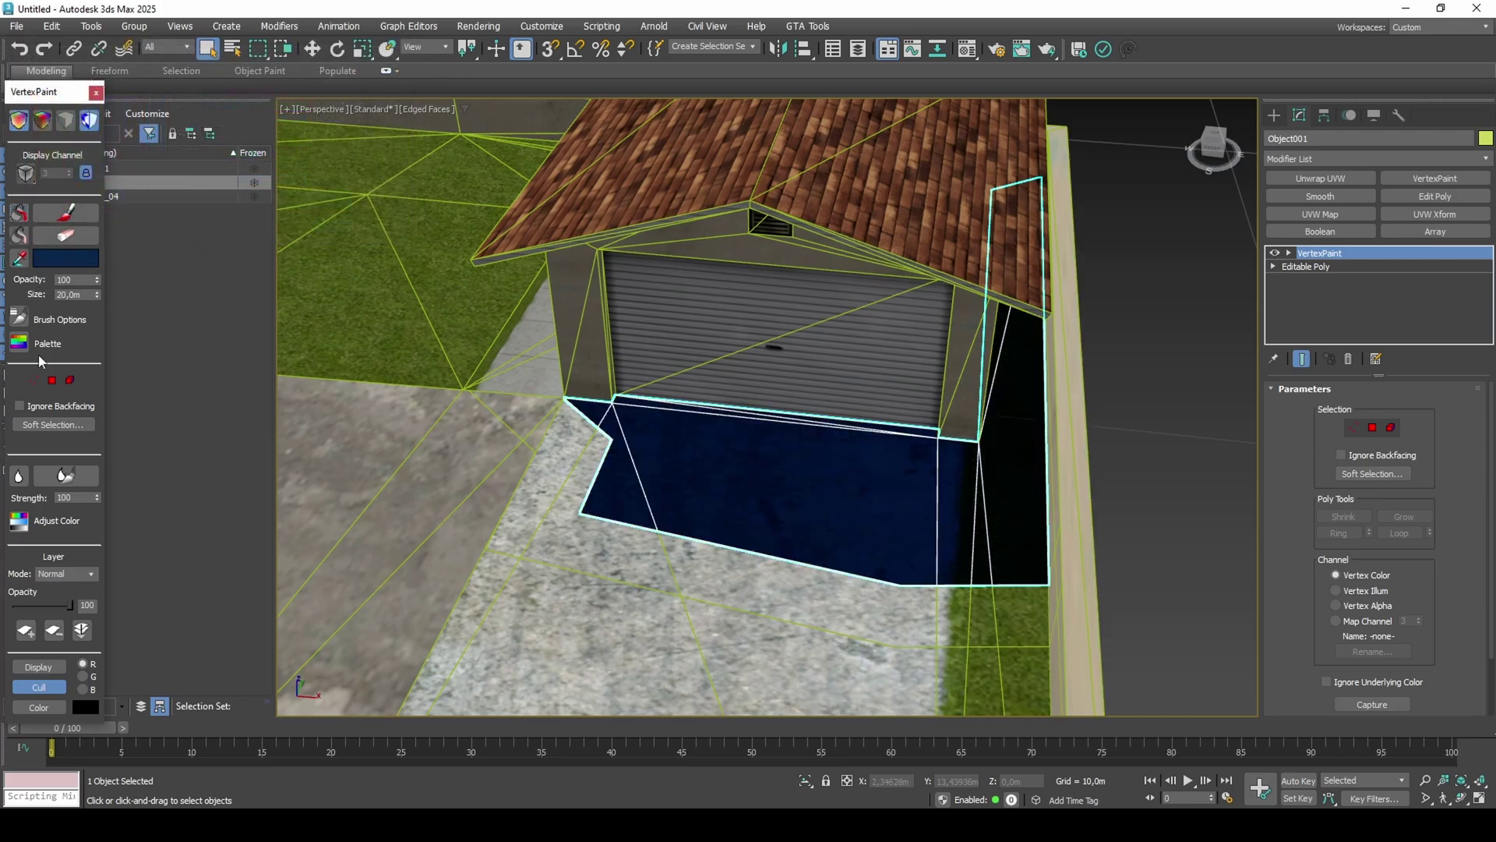
drag(68, 607, 50, 606)
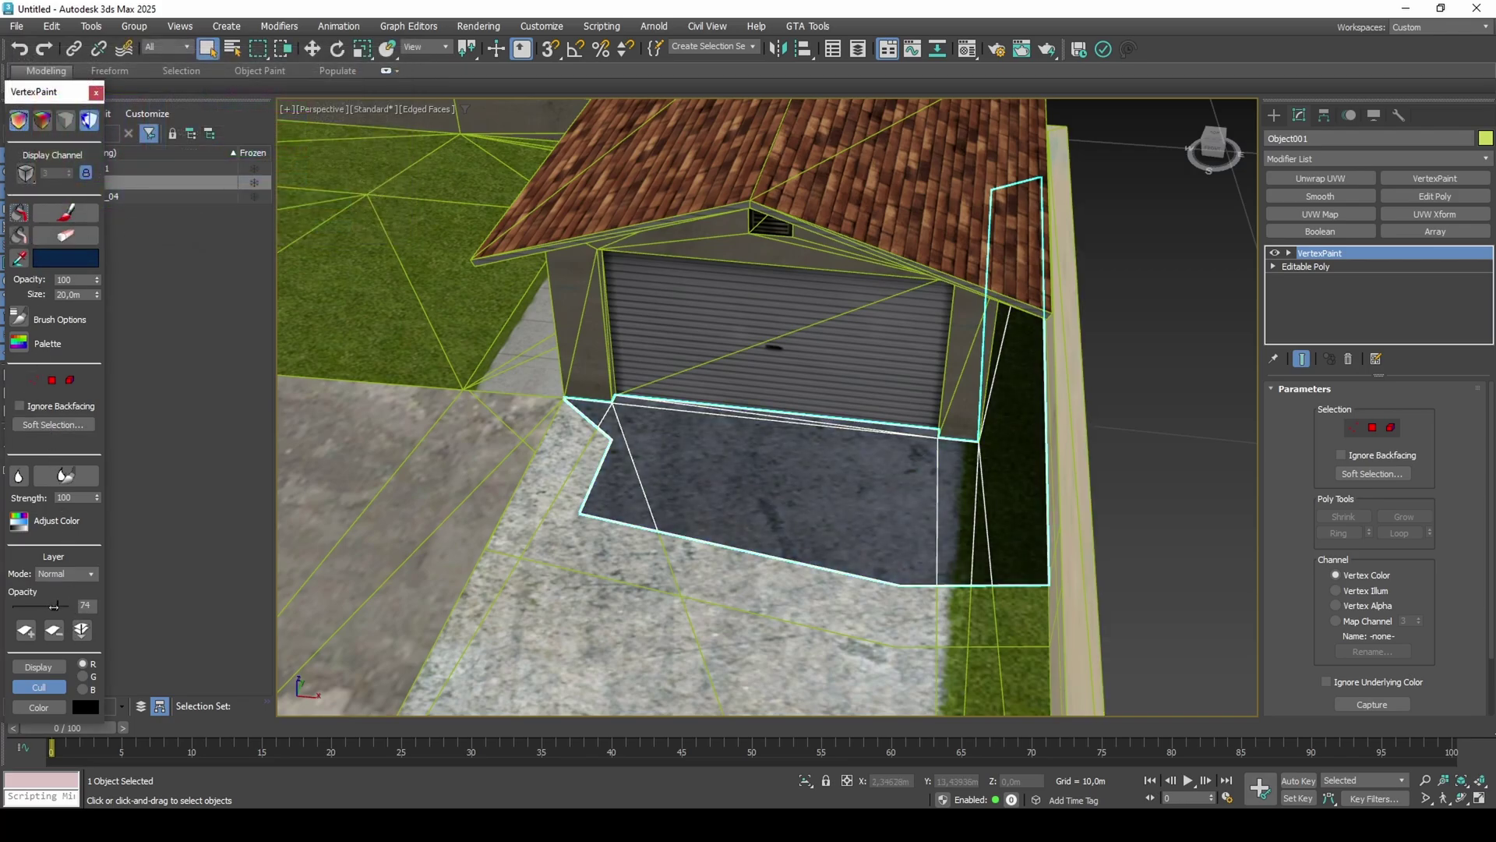
drag(54, 606, 53, 610)
Select the house mesh and convert its selected shadow outline edges into a vertex selection.
click(730, 601)
middle_drag(731, 600, 737, 548)
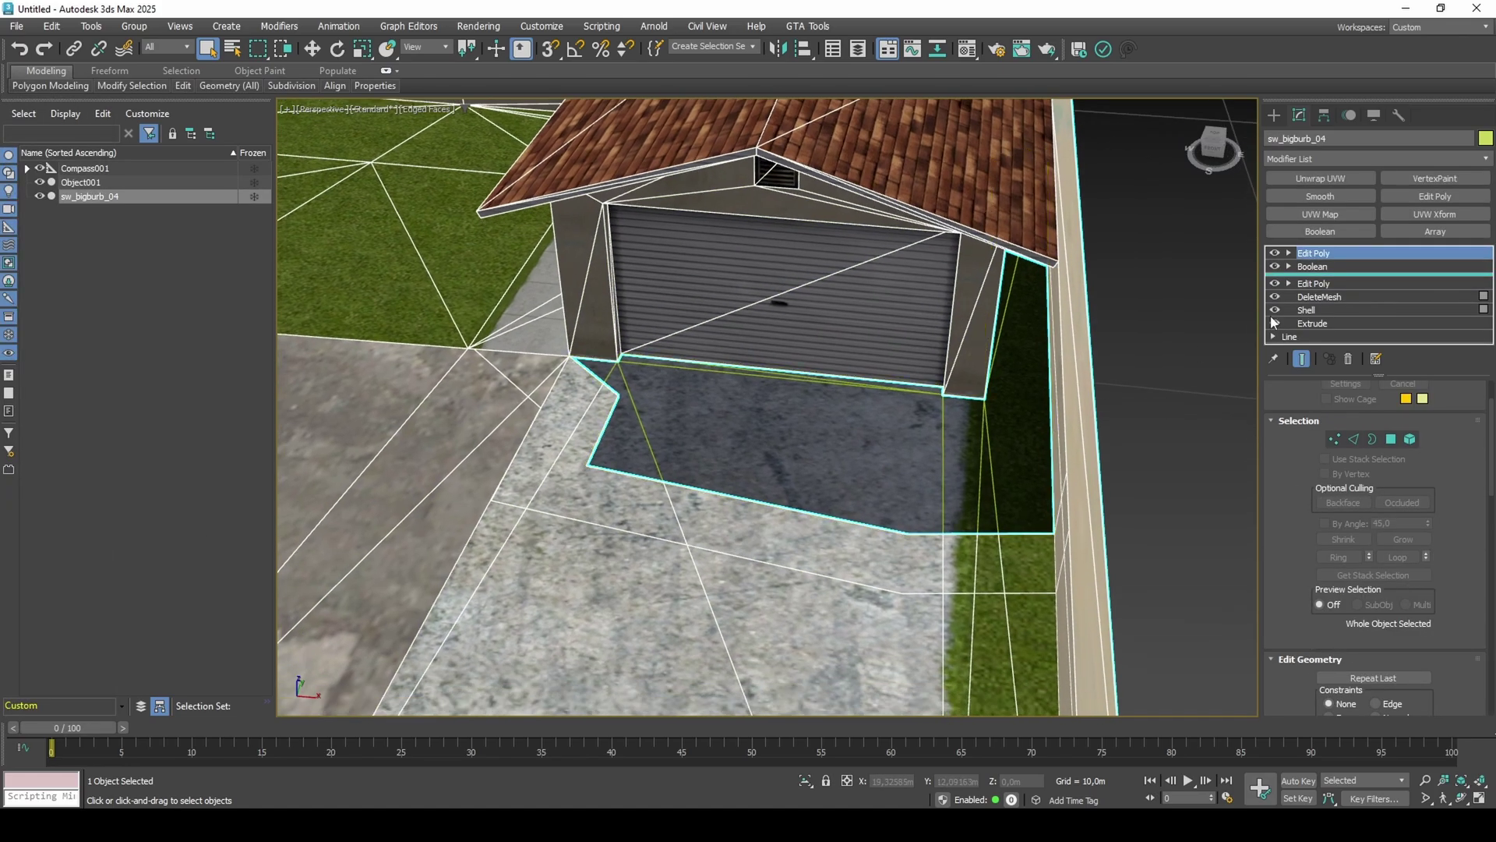
key(2)
alt+middle_drag(1023, 501, 1155, 506)
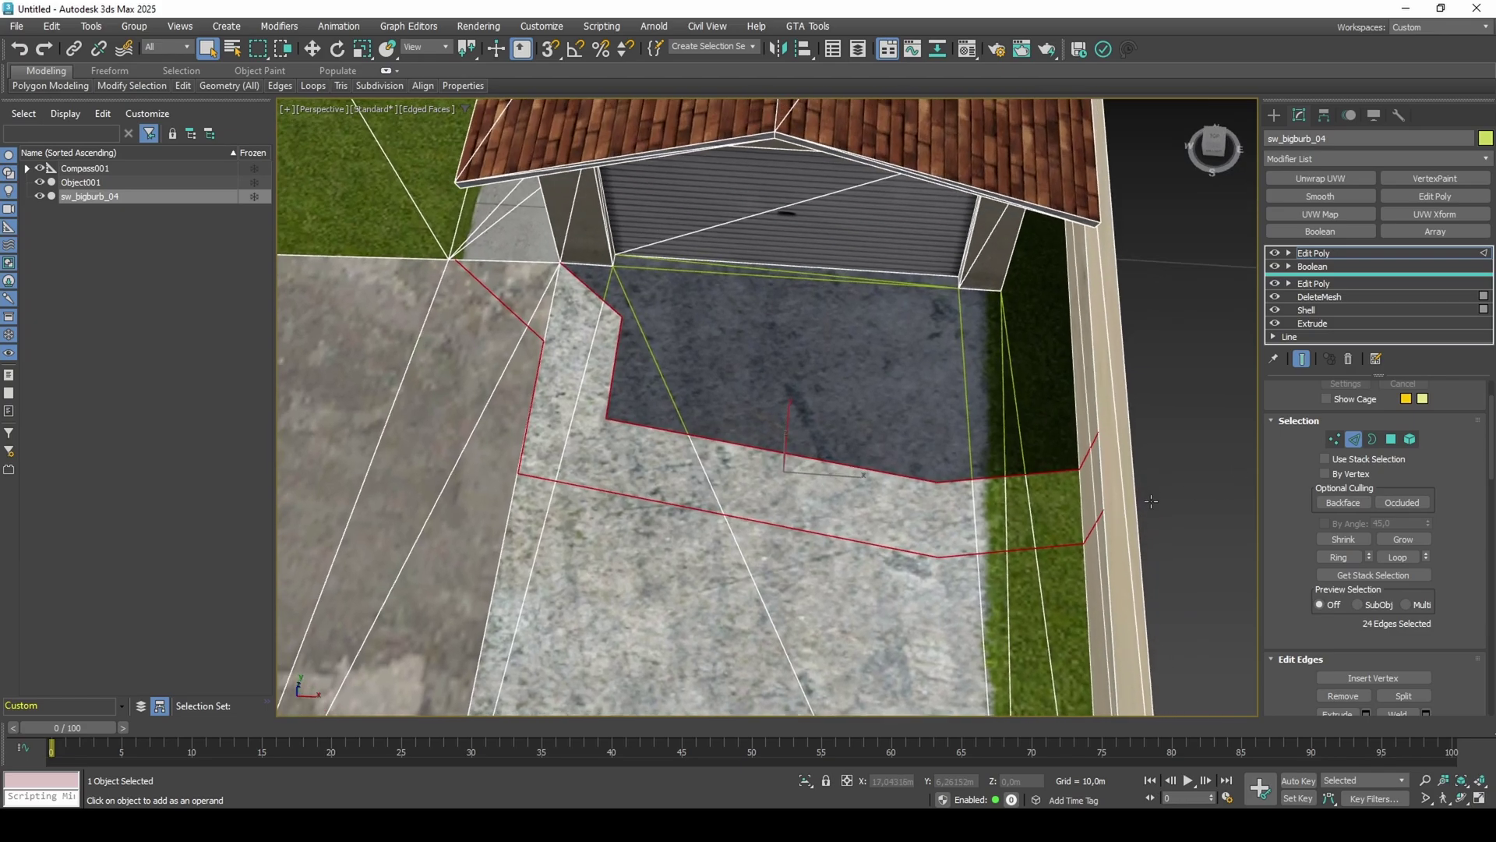
click(1335, 440)
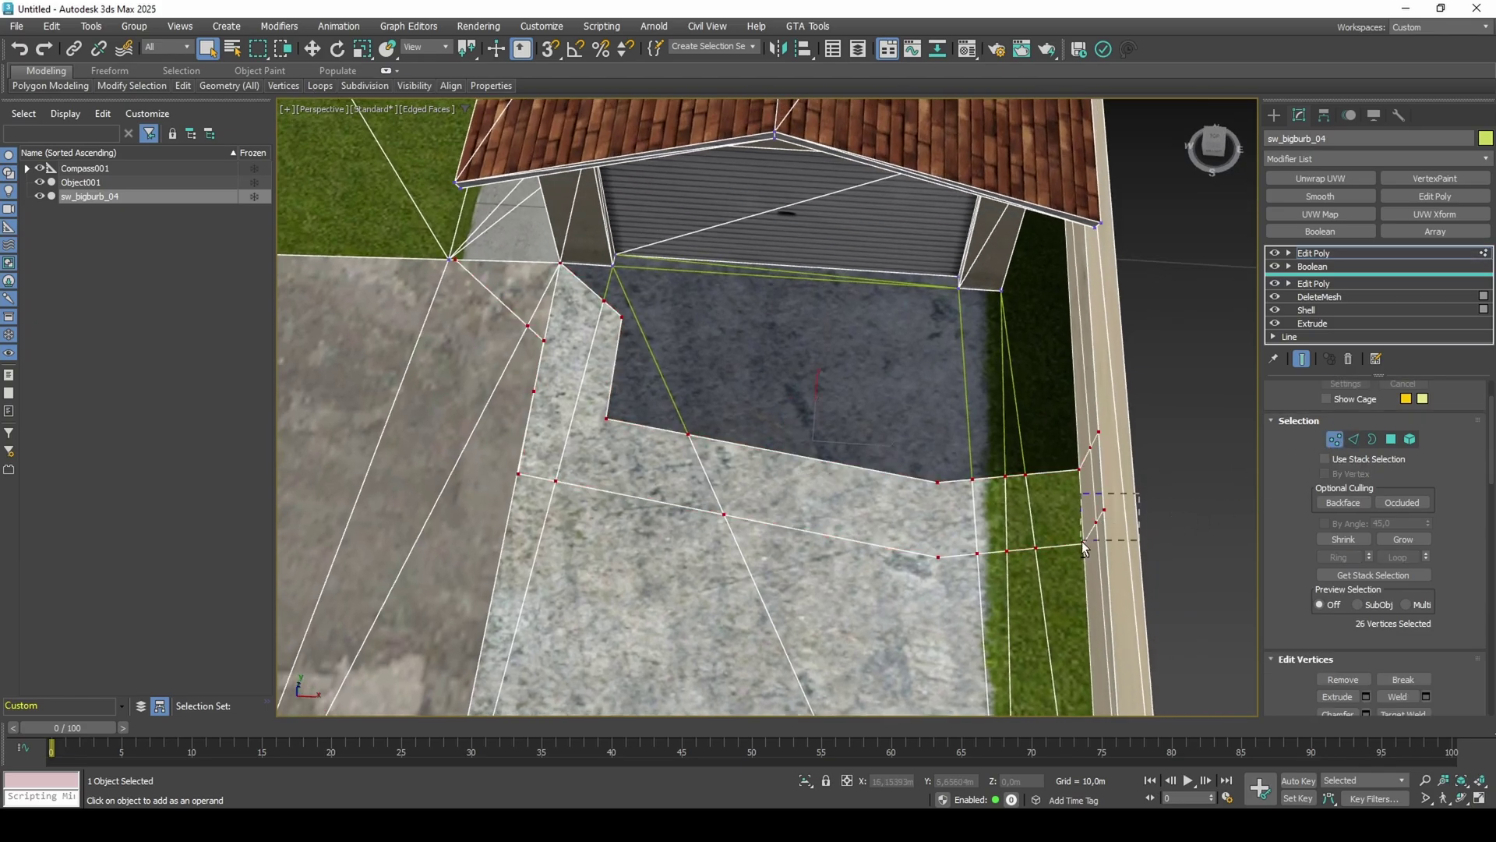
Deselect the outer contour's vertices on the wall, grass and driveway, keeping only those along the shadow's inner outline selected.
alt+drag(1096, 448, 1091, 459)
alt+drag(1078, 512, 895, 595)
alt+middle_drag(757, 548, 830, 493)
alt+drag(657, 568, 506, 614)
alt+middle_drag(608, 567, 735, 550)
middle_drag(735, 550, 788, 529)
alt+drag(810, 512, 678, 562)
alt+drag(531, 659, 531, 659)
alt+middle_drag(732, 591, 815, 389)
middle_drag(815, 389, 812, 473)
Apply VertexPaint to the selected house vertices, display vertex colors and fill the selection with the dark blue paint color.
click(1410, 179)
click(19, 121)
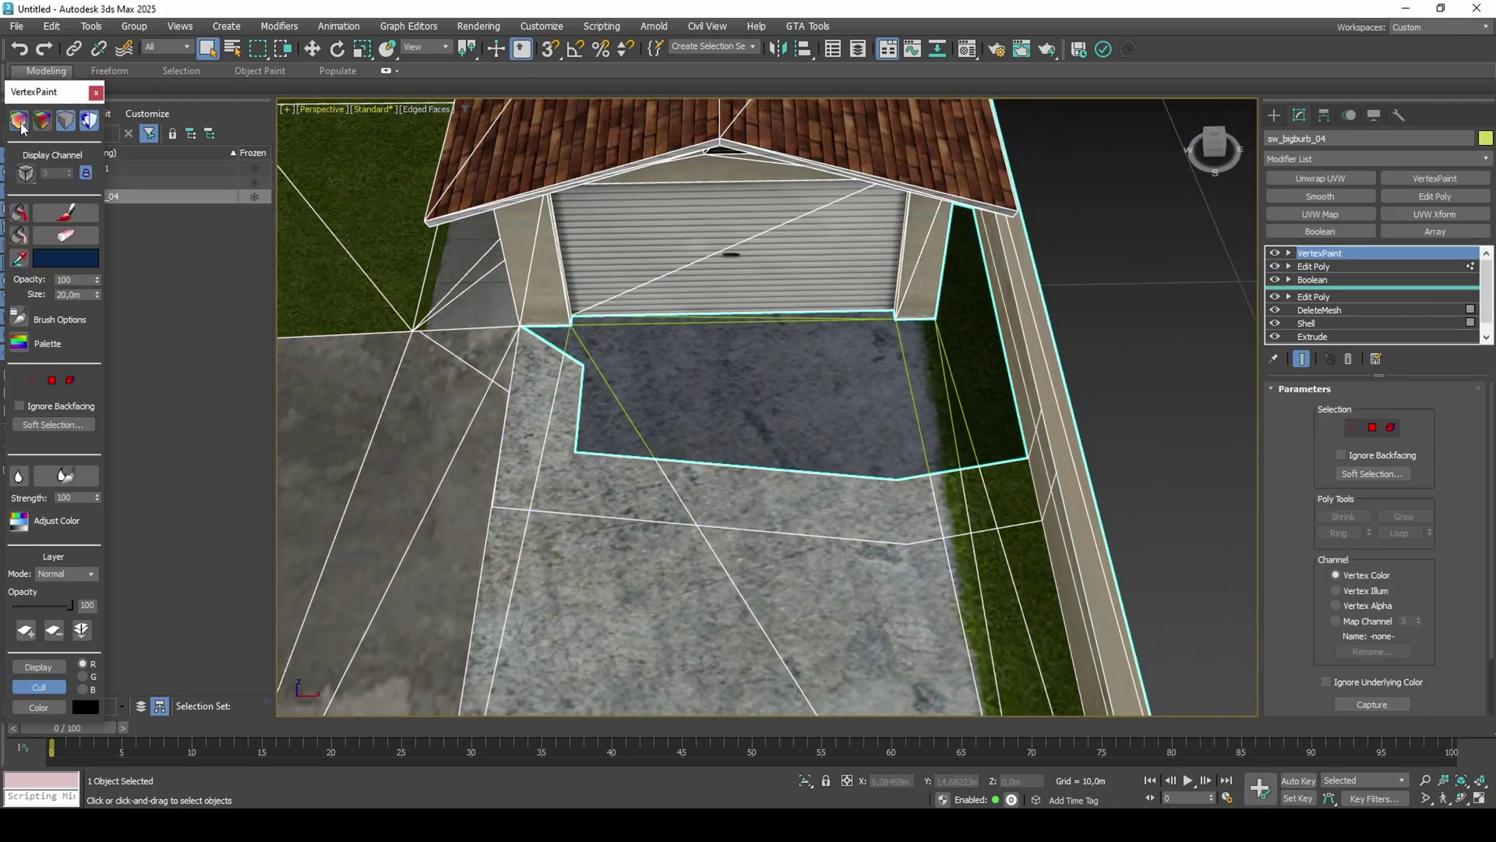
click(19, 215)
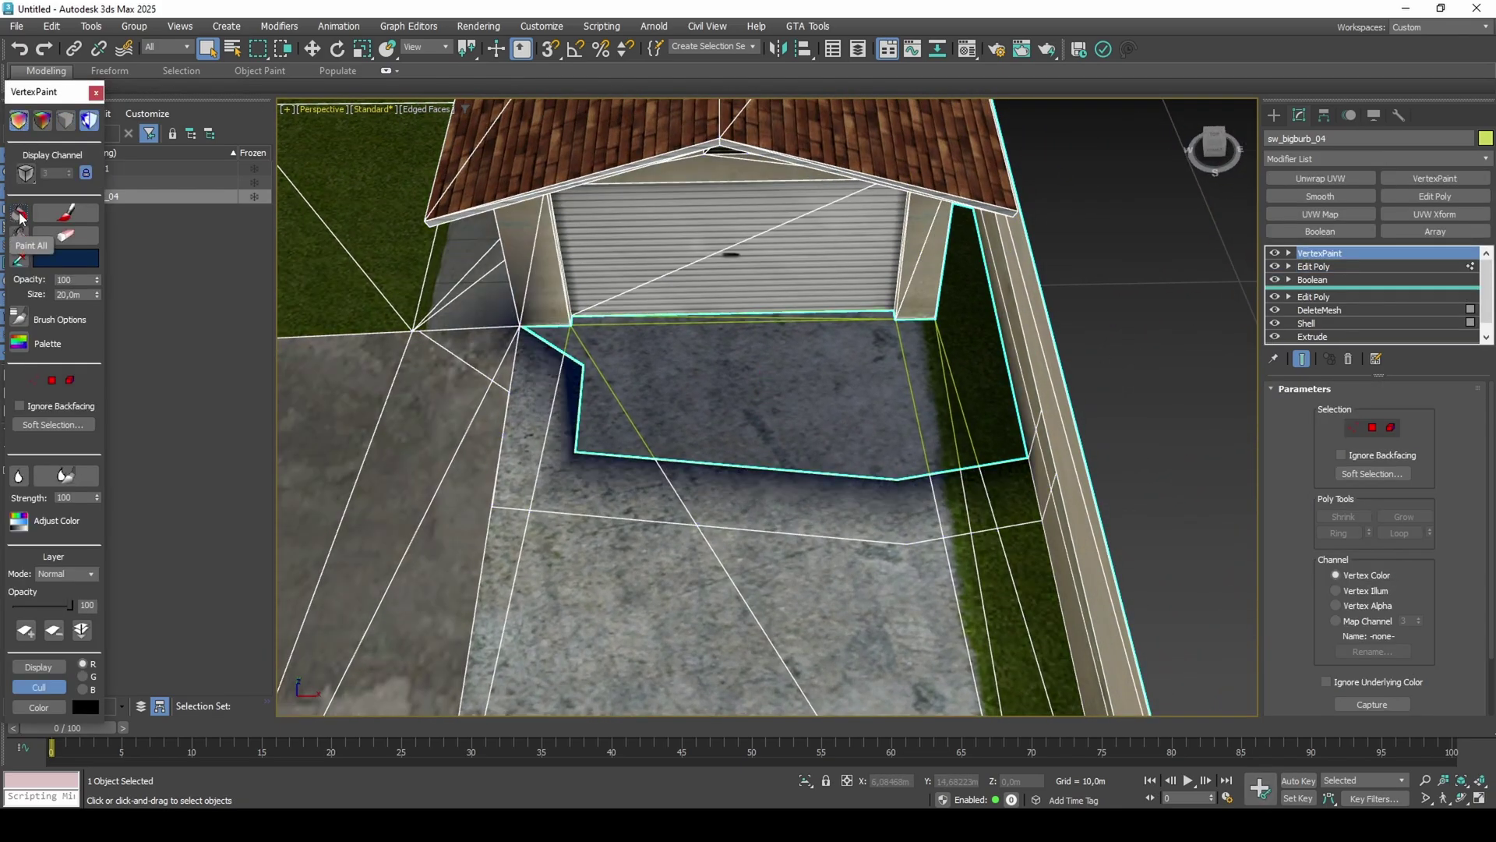
Add an Edit Poly modifier above the house's VertexPaint and select all polygons.
click(1440, 201)
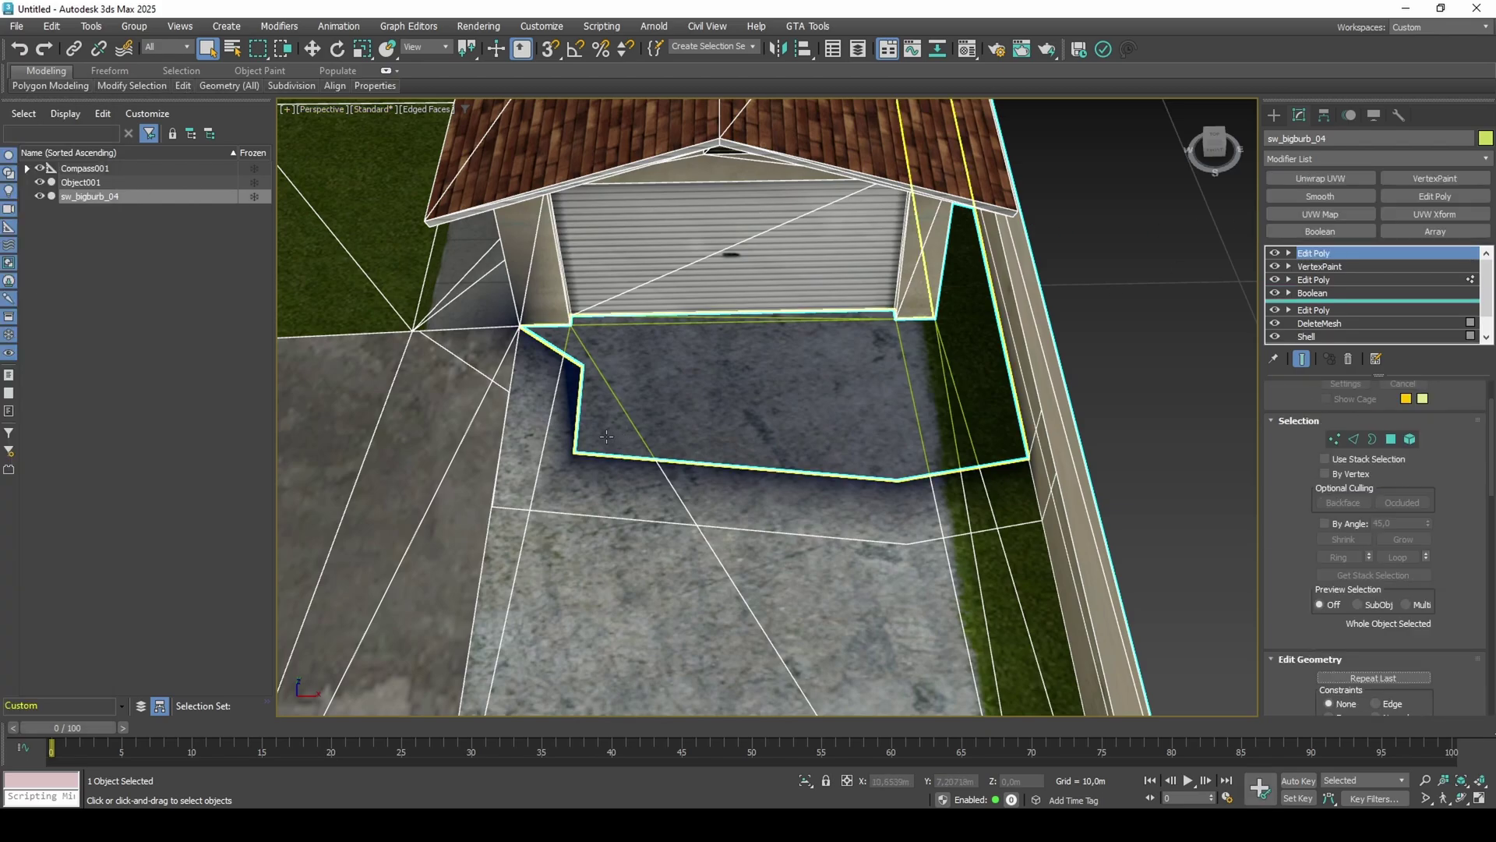
key(4)
mouse_move(651, 444)
alt+middle_down()
mouse_move(718, 425)
mouse_move(501, 344)
mouse_move(708, 423)
alt+middle_up()
scroll(708, 417, up, 4)
key(ctrl+a)
key(F2)
scroll(1439, 587, down, 3)
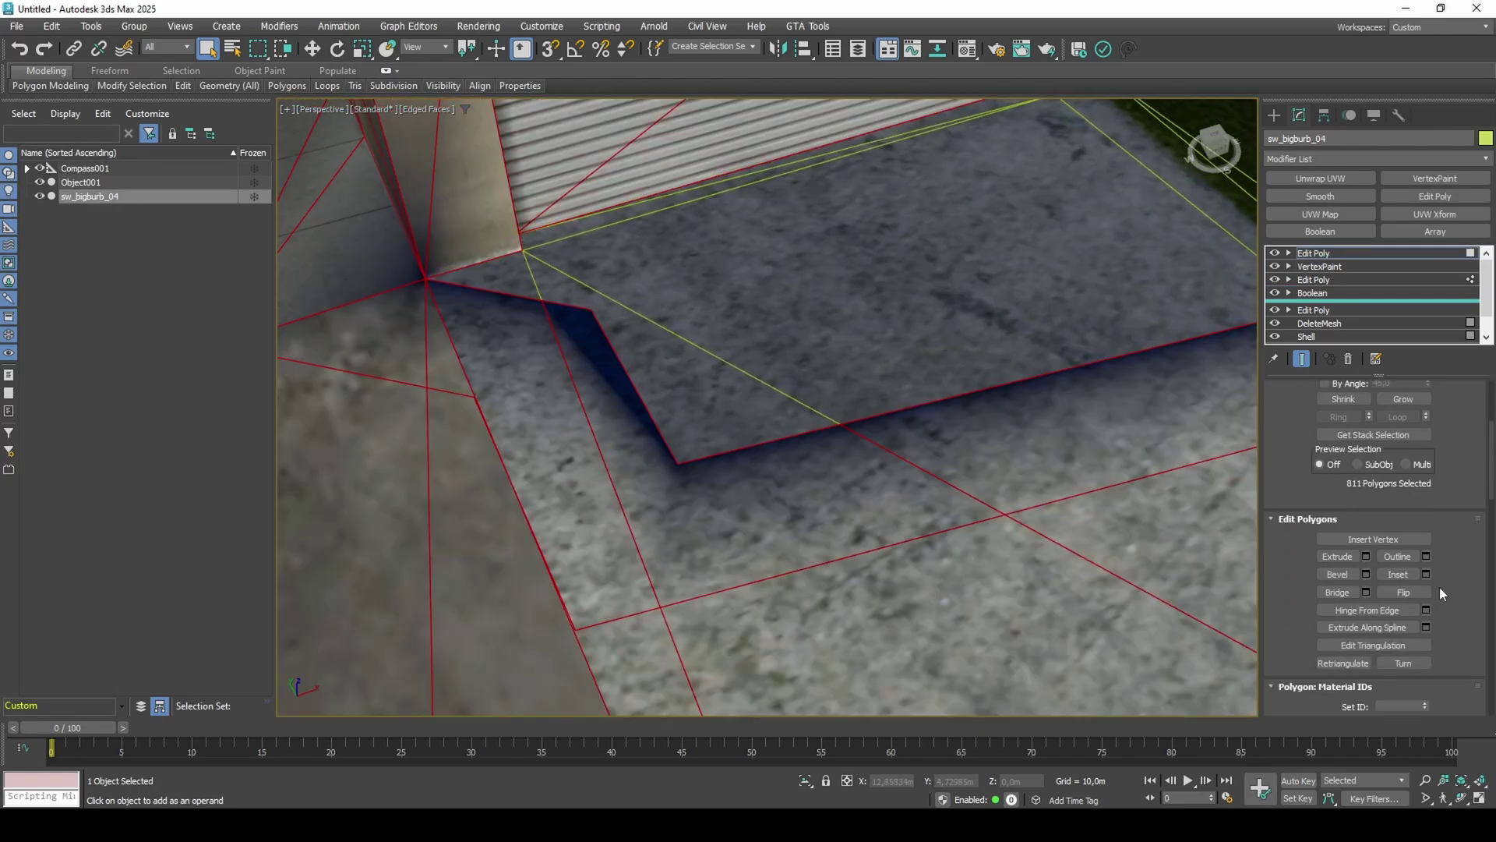
Try re-routing the triangulation diagonal near the shadow's driveway corner to the outer contour, and undo the change.
click(1339, 645)
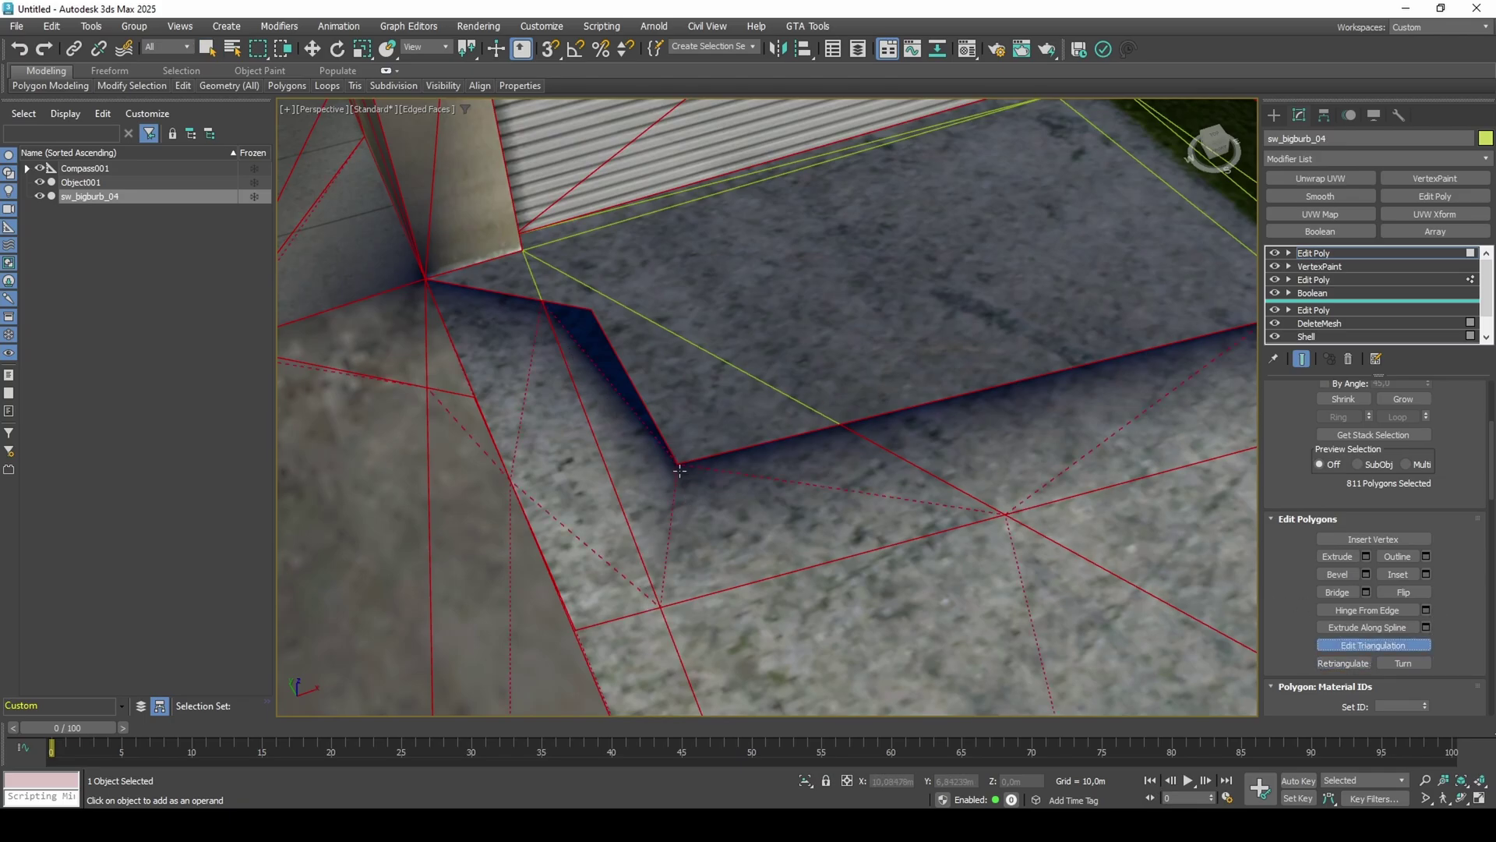
click(660, 596)
click(659, 606)
key(F4)
middle_drag(698, 560, 730, 589)
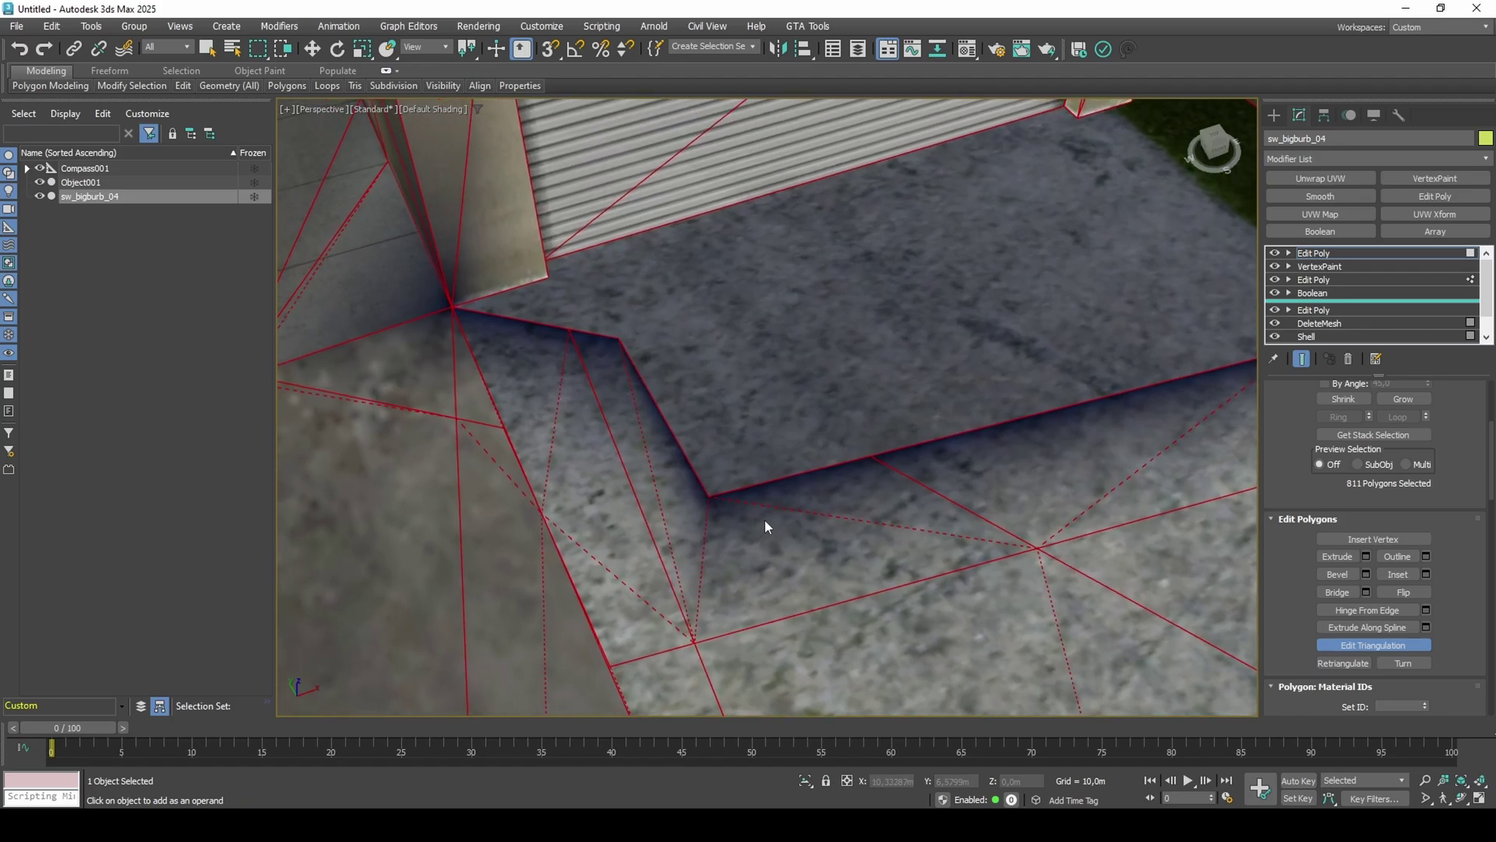
key(ctrl+BackSpace)
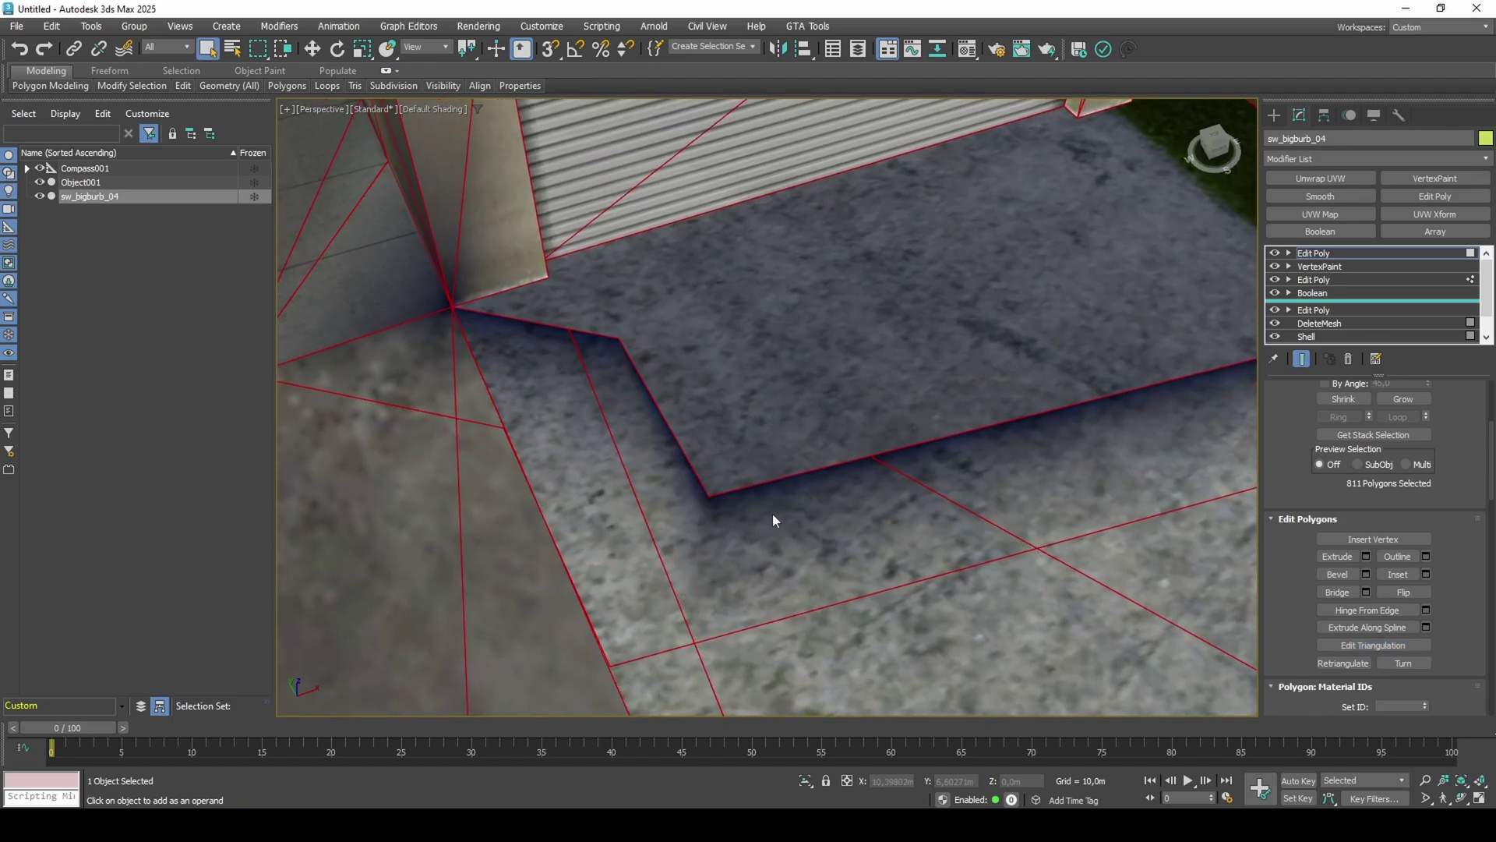
key(ctrl+z)
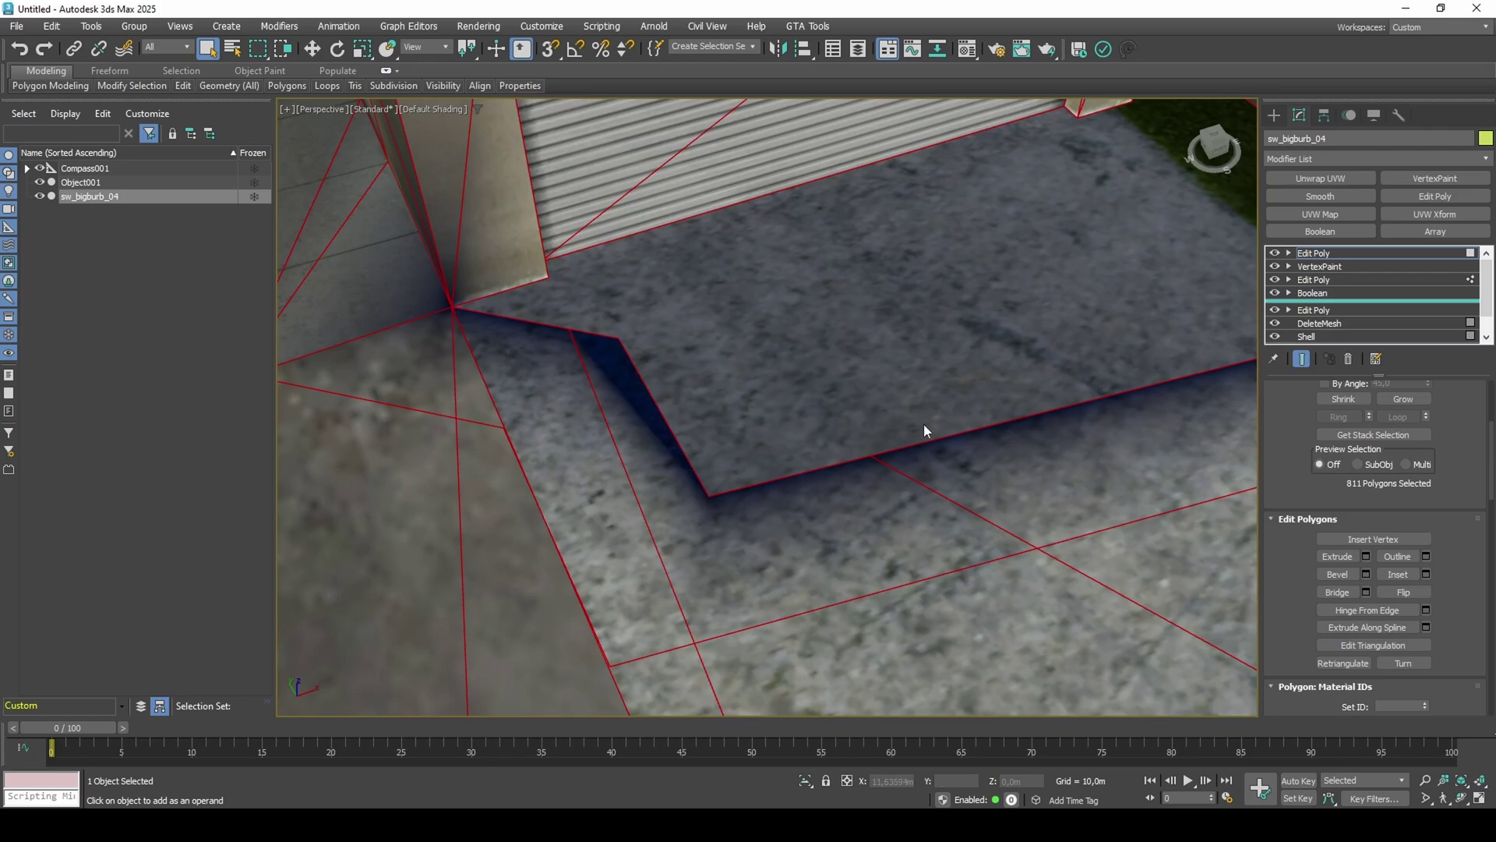
Remove the driveway edge running between the shadow outline's front corner and the outer contour.
key(2)
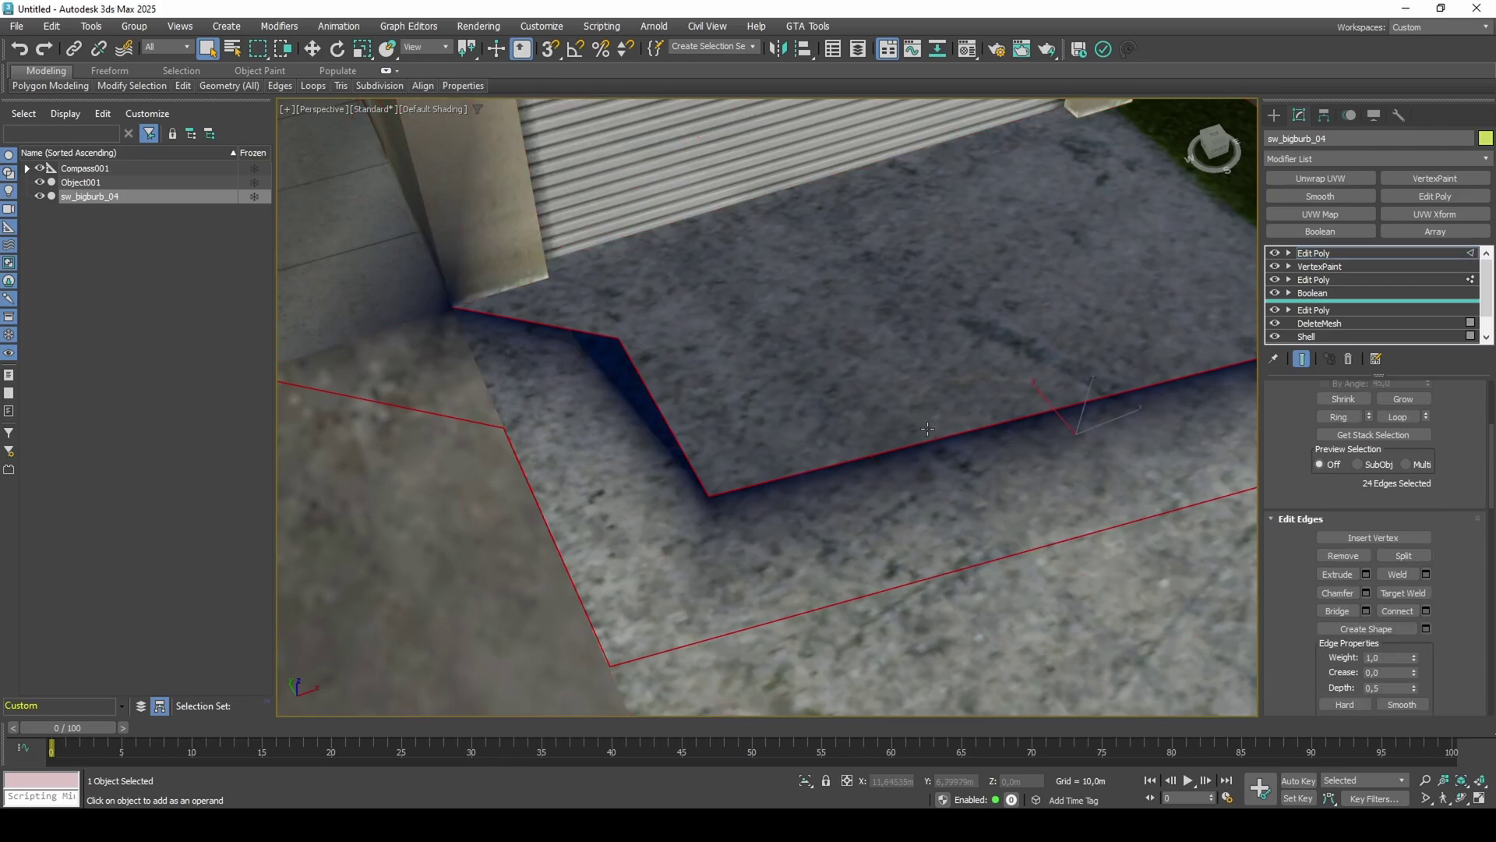
scroll(1287, 467, up, 6)
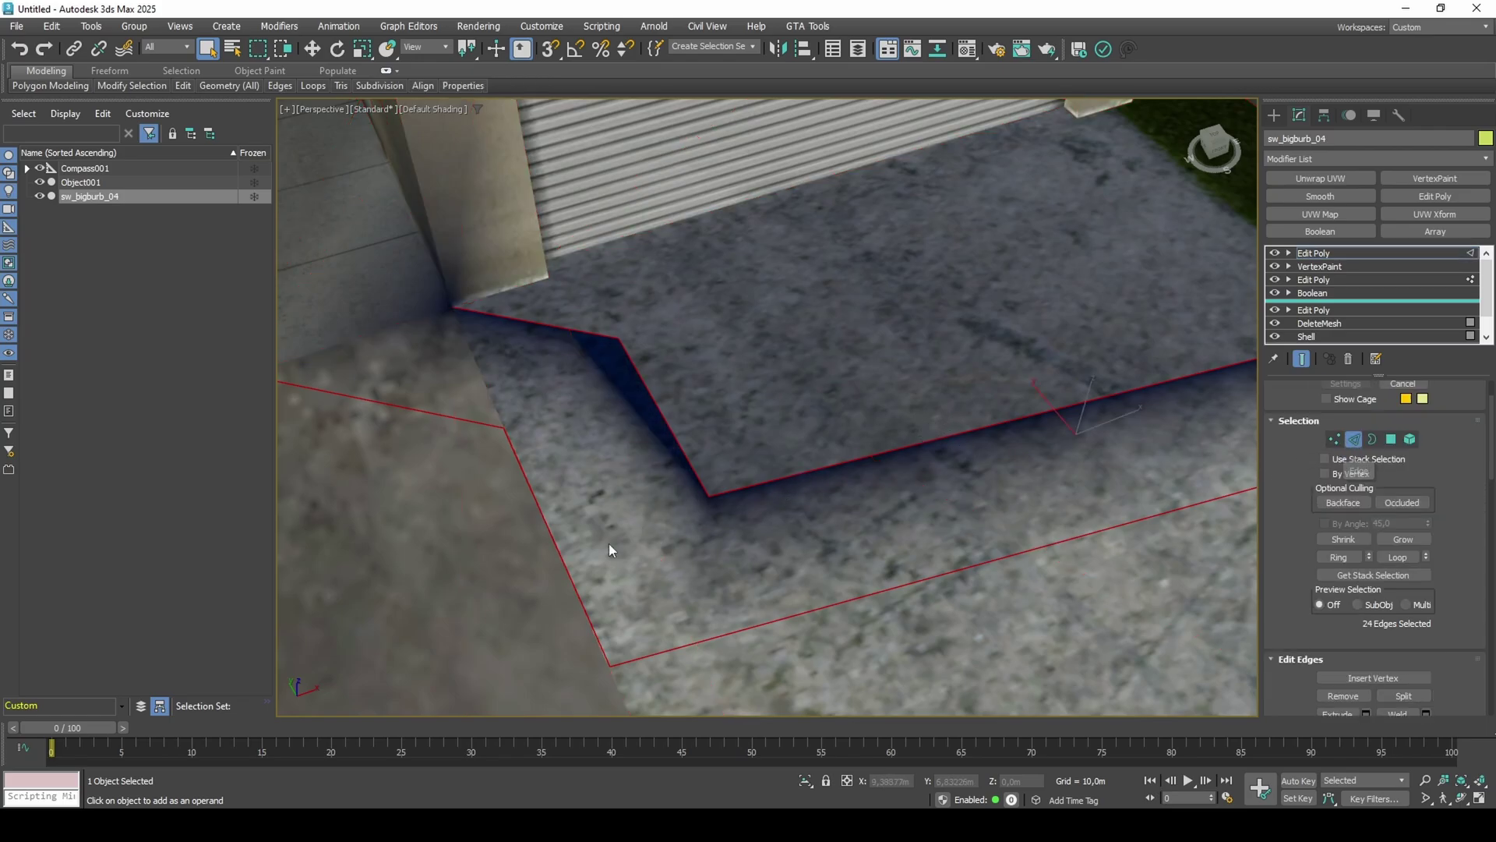
key(F4)
mouse_move(665, 512)
middle_down()
mouse_move(684, 510)
mouse_move(655, 478)
middle_up()
click(675, 518)
key(BackSpace)
Edit the triangulation so a diagonal joins the shadow's notch vertex to the outer contour's corner on the driveway.
key(4)
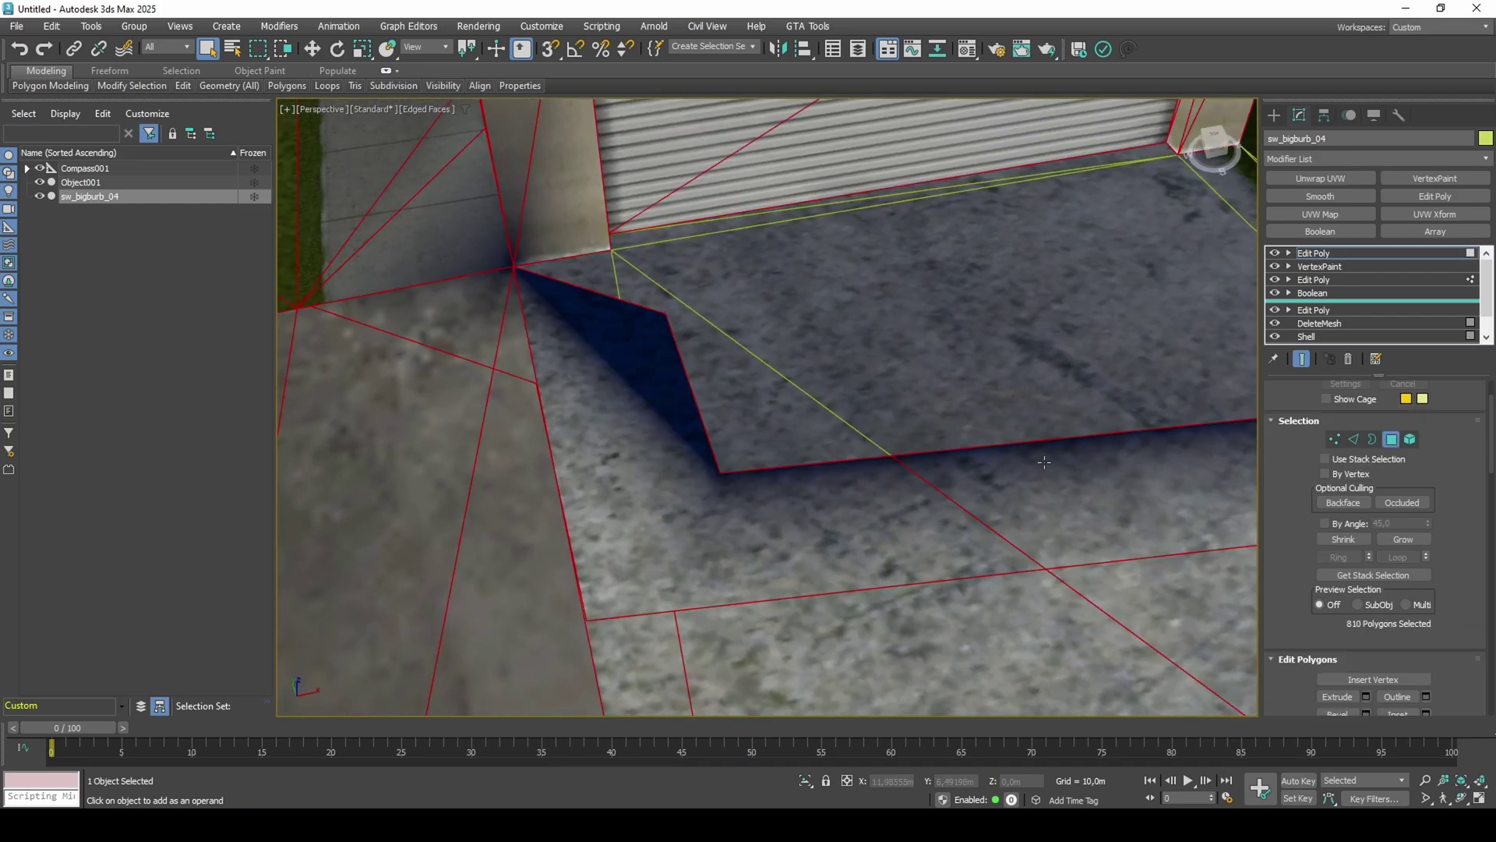
scroll(1446, 572, down, 5)
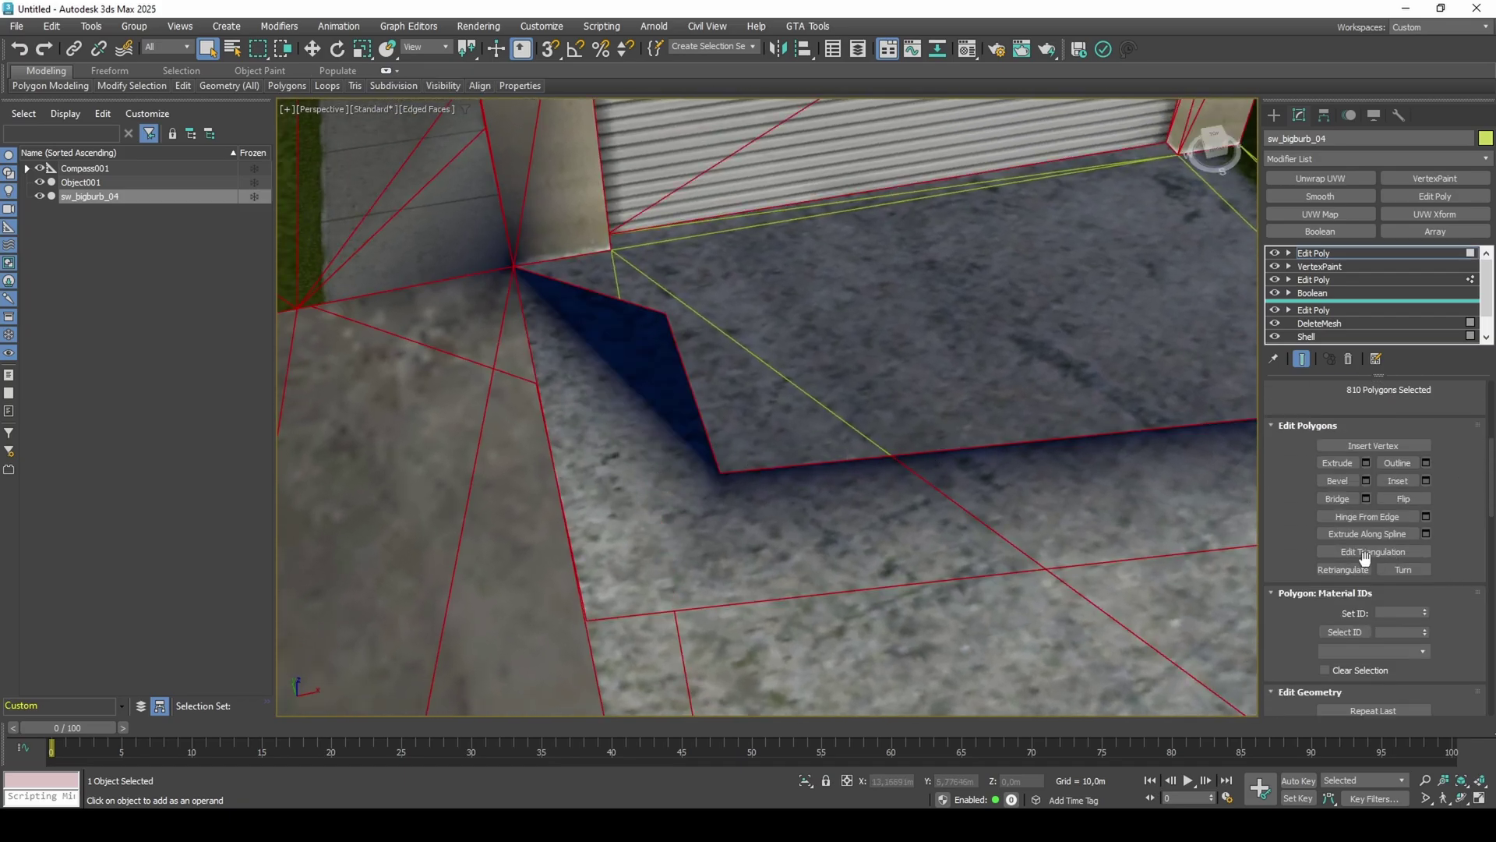
click(1372, 552)
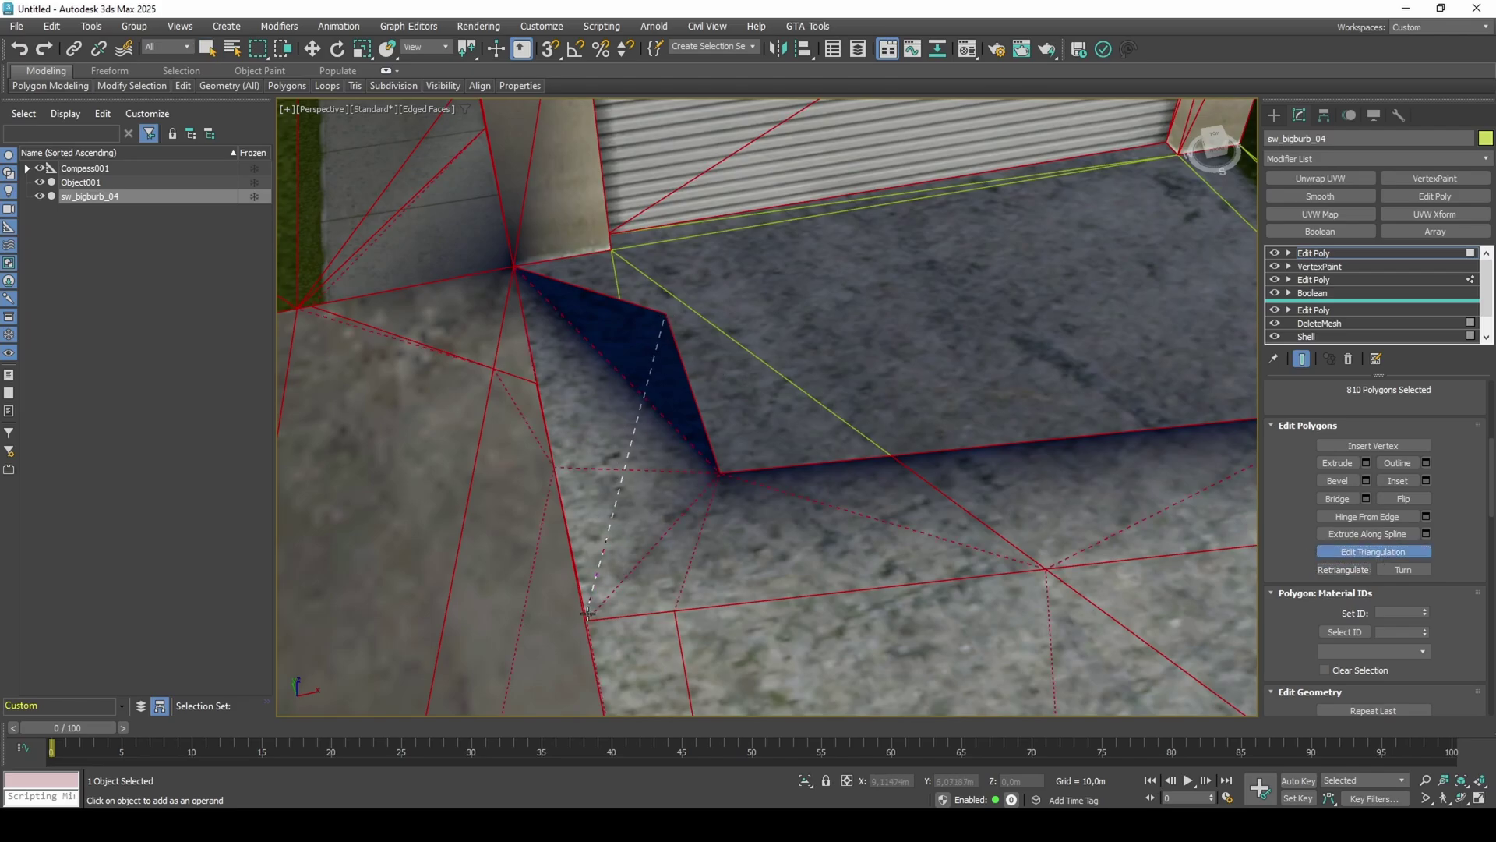
click(554, 466)
scroll(653, 465, down, 3)
alt+middle_drag(677, 466, 695, 468)
middle_drag(696, 469, 828, 479)
key(F4)
right_click(828, 479)
key(4)
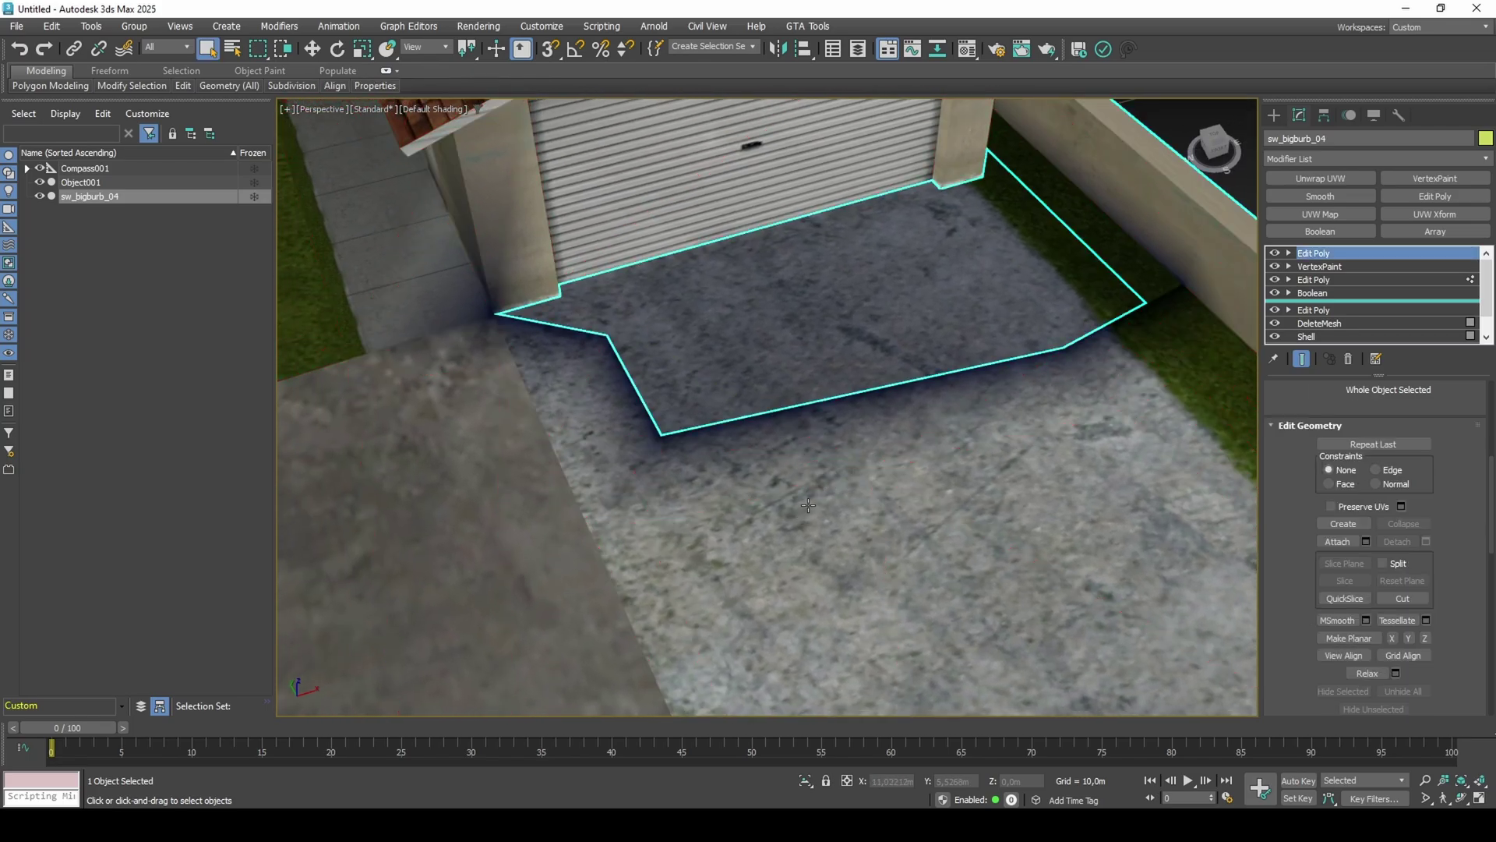
Set the house's VertexPaint layer opacity to 71 and deselect the house.
click(1325, 267)
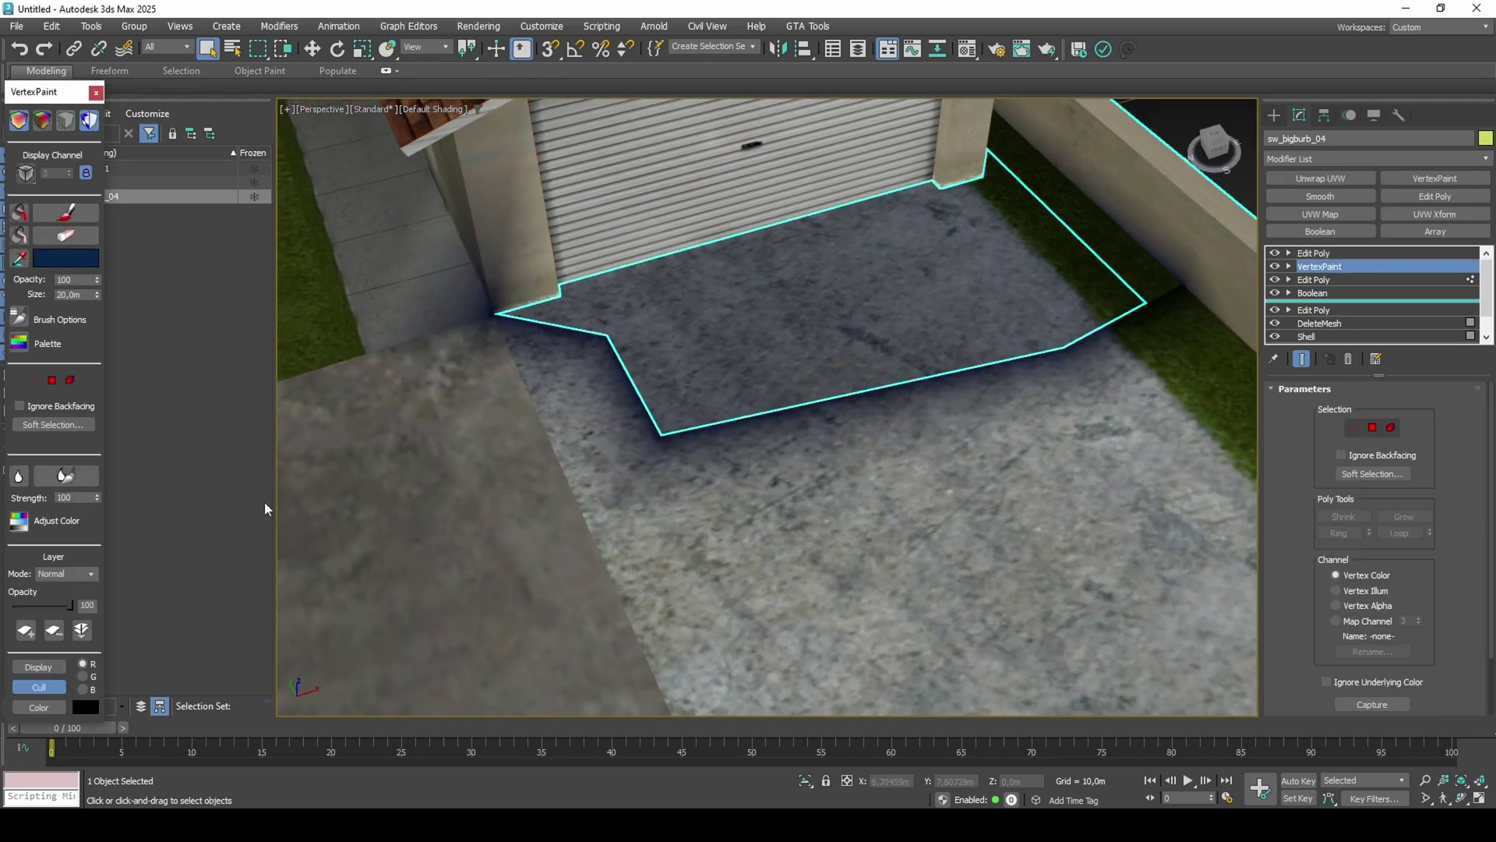
drag(68, 606, 59, 607)
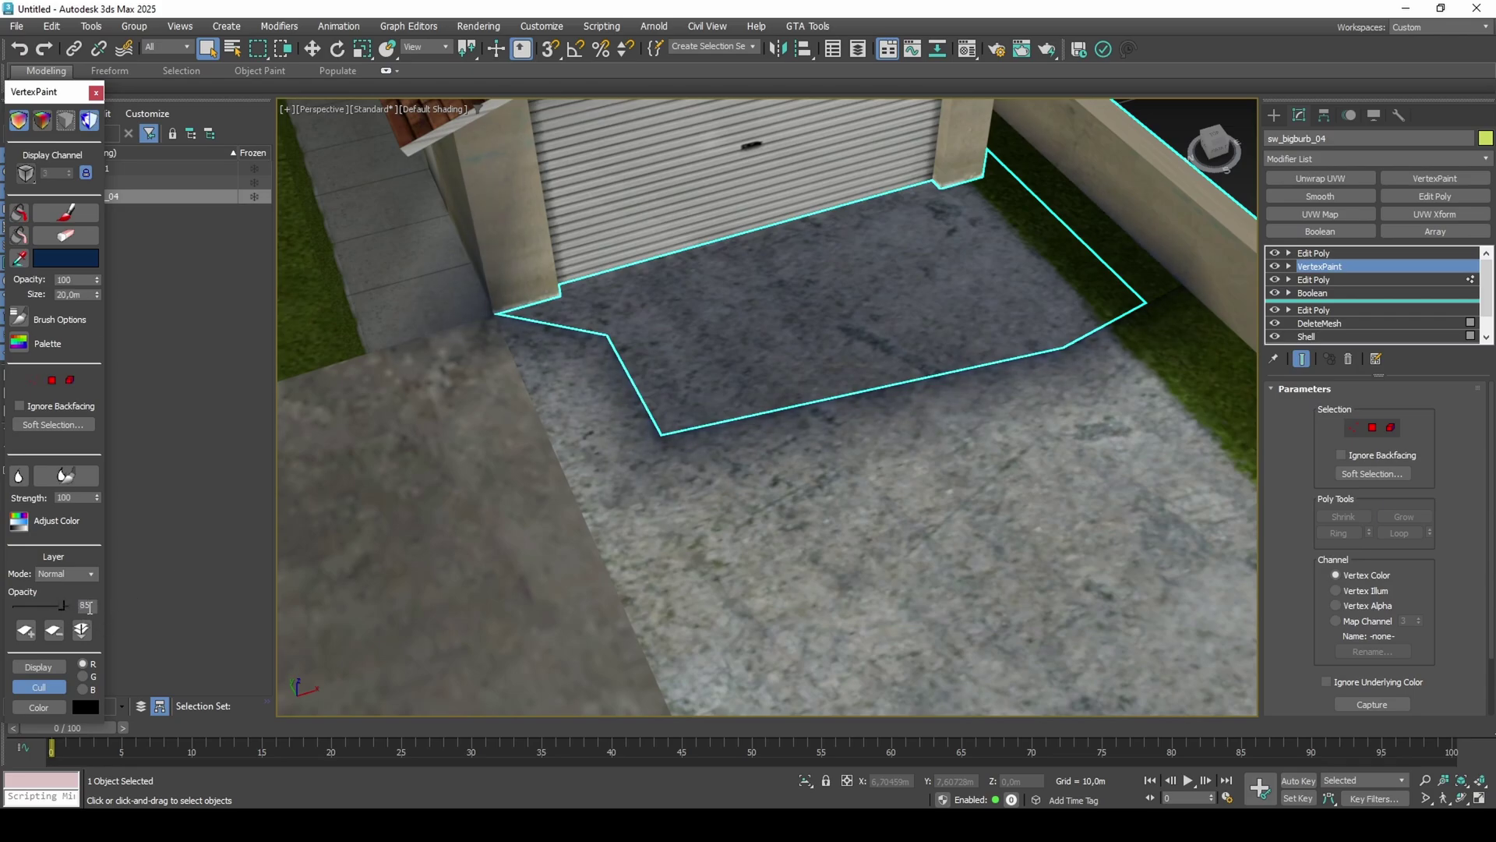
key(Return)
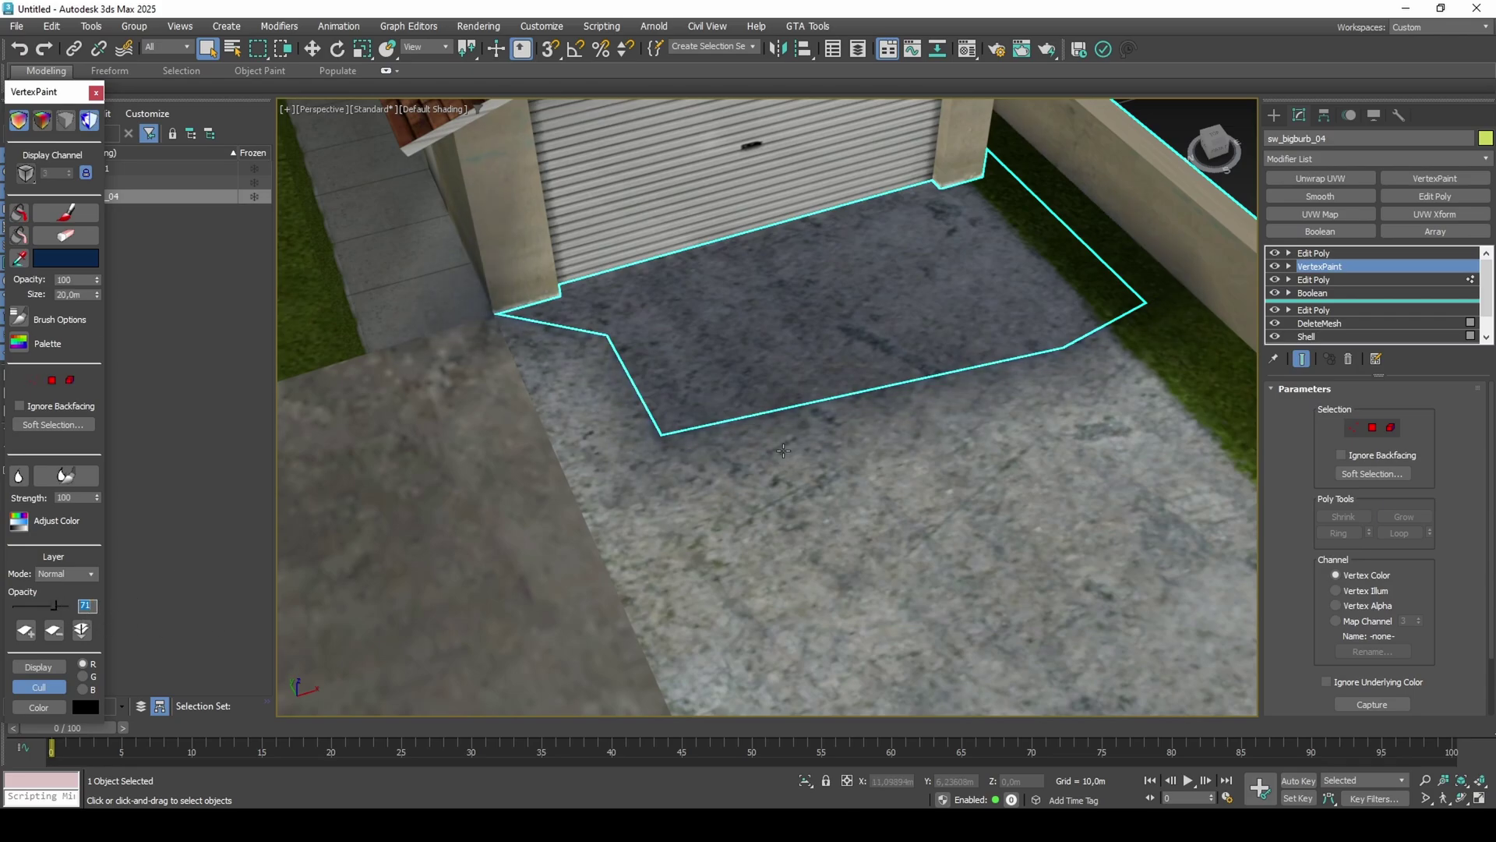
middle_drag(778, 447, 704, 483)
click(1210, 220)
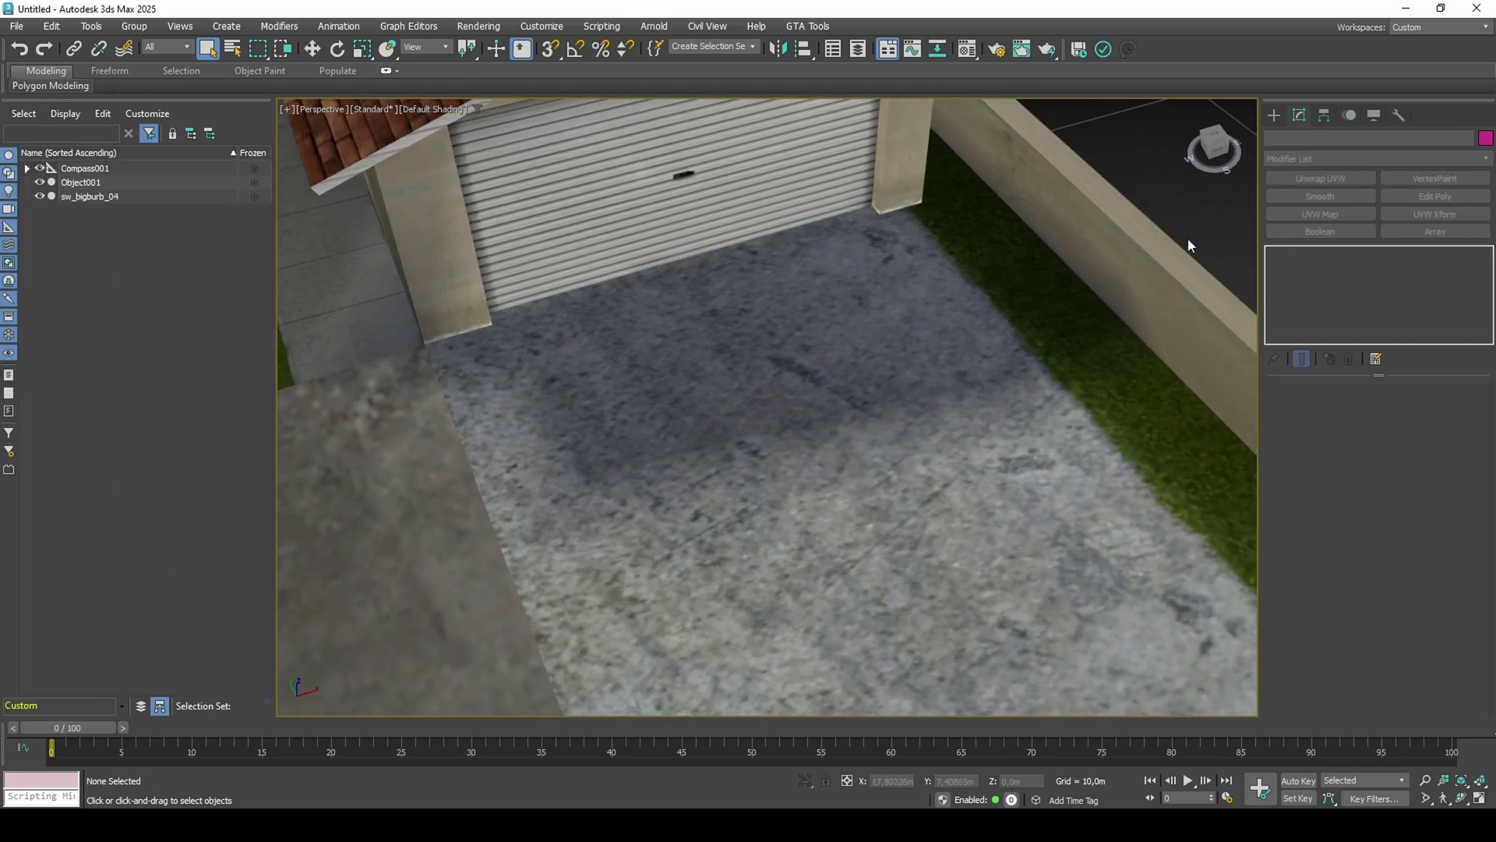
middle_drag(966, 325, 1037, 371)
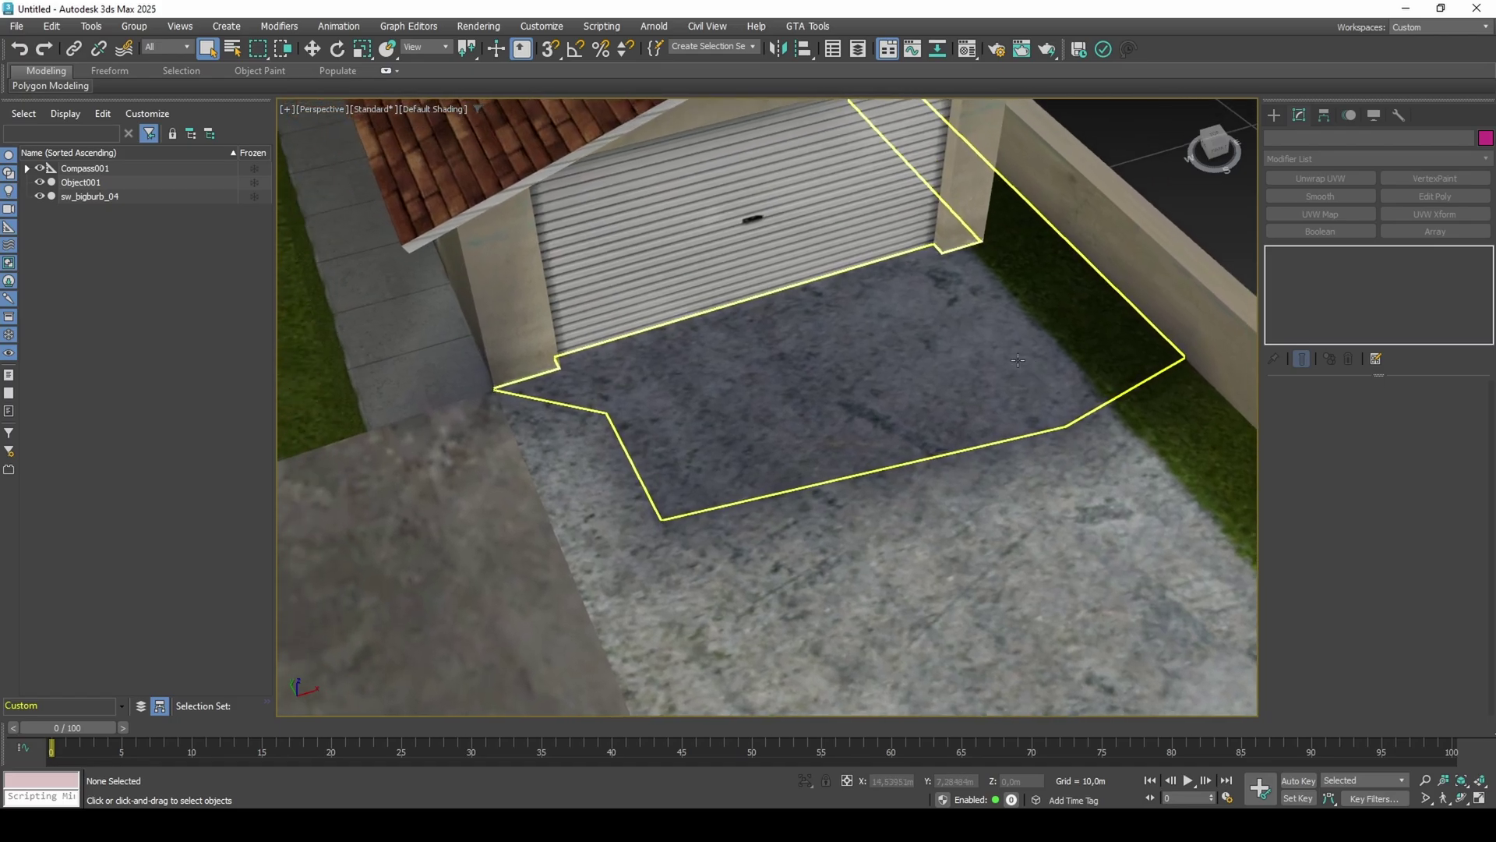
Disable the perspective view and set the detached shadow patch's paint layer opacity to 90.
click(288, 111)
click(356, 158)
click(625, 366)
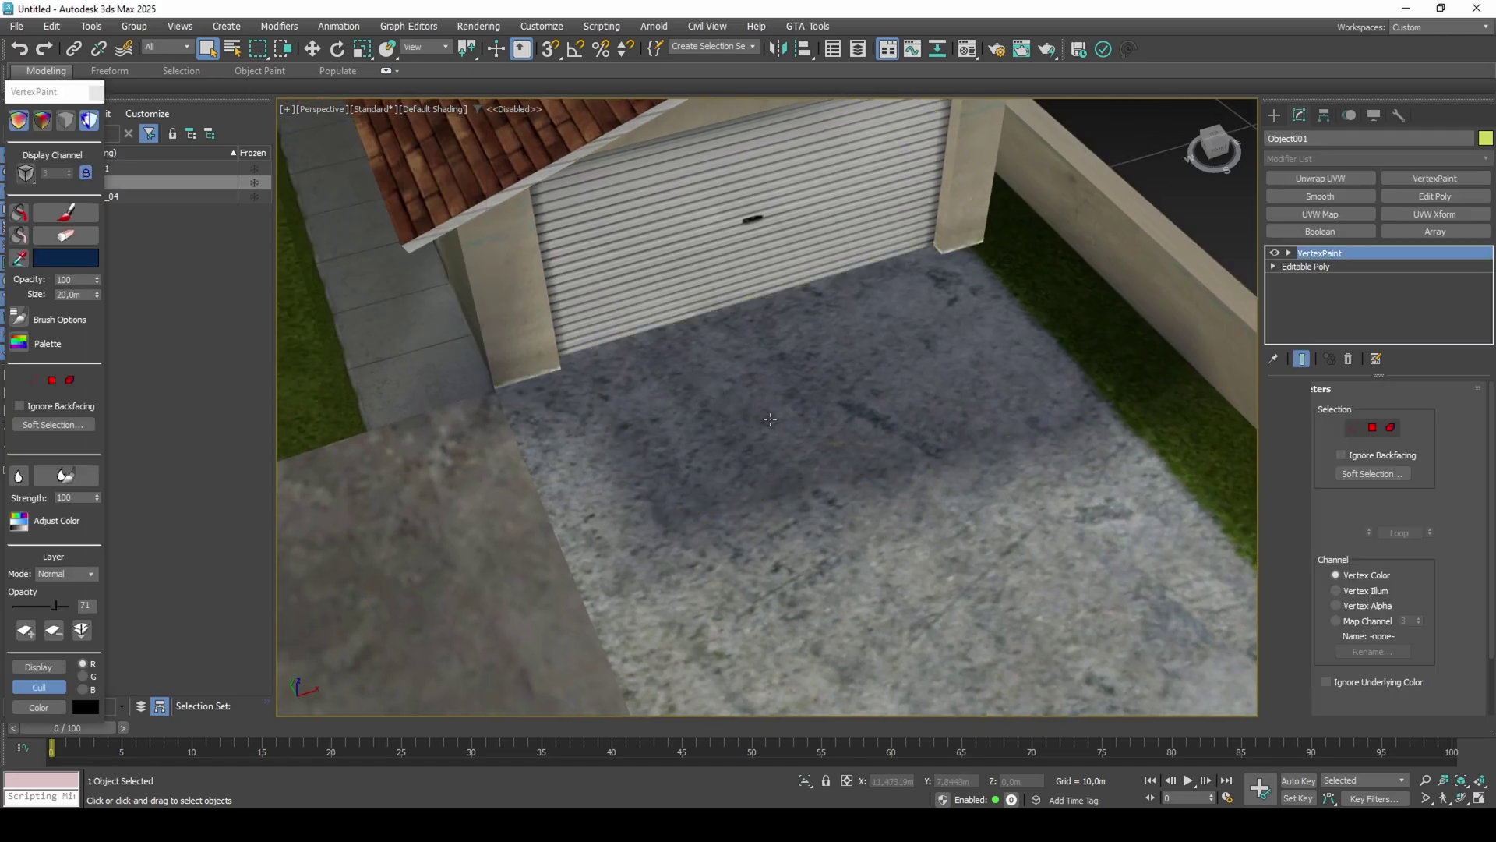
alt+middle_drag(783, 422, 757, 457)
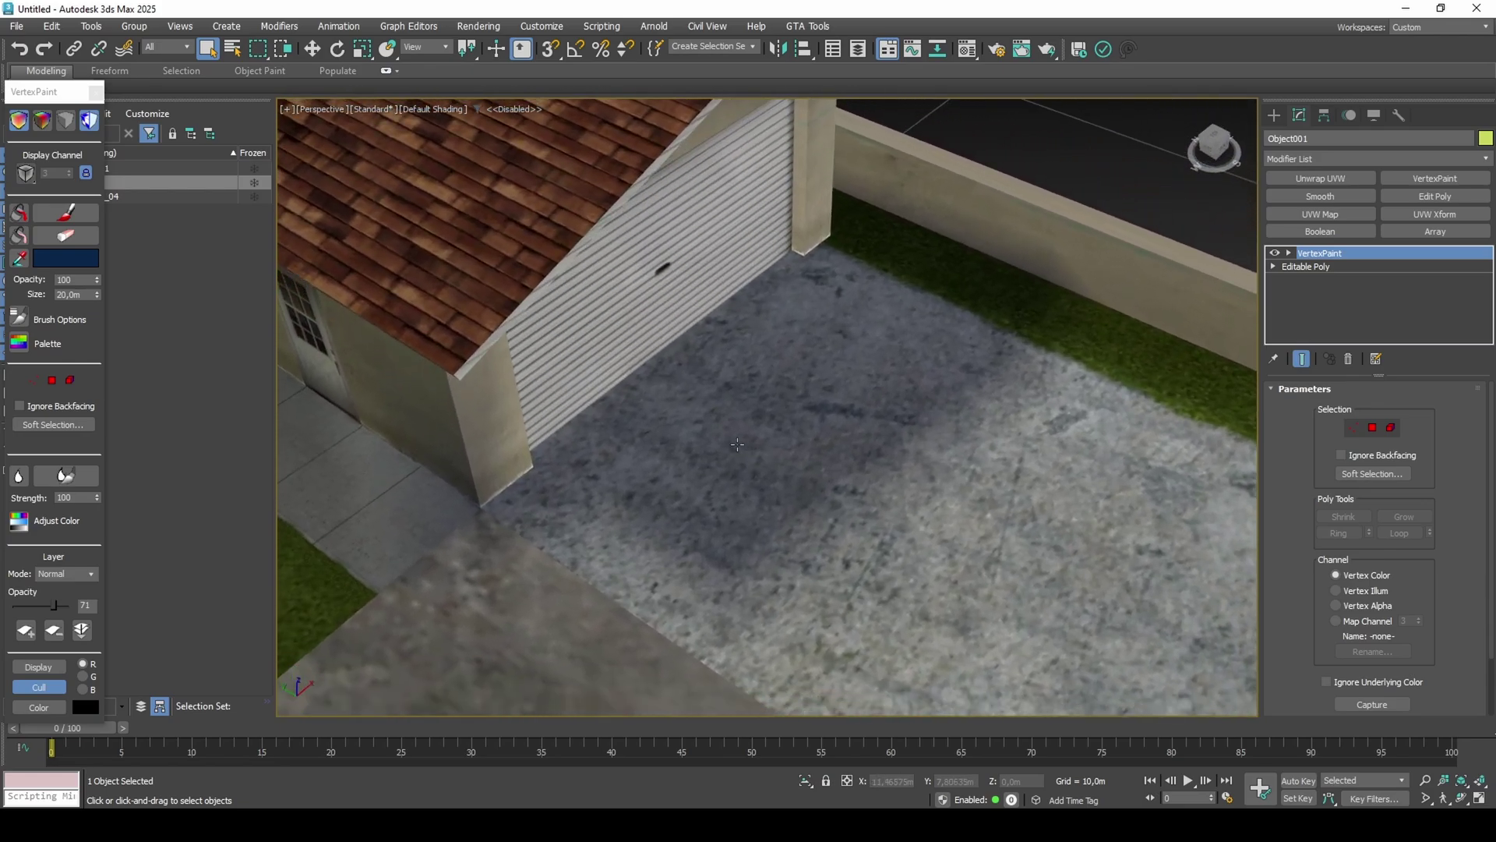
drag(54, 606, 62, 606)
double_click(88, 605)
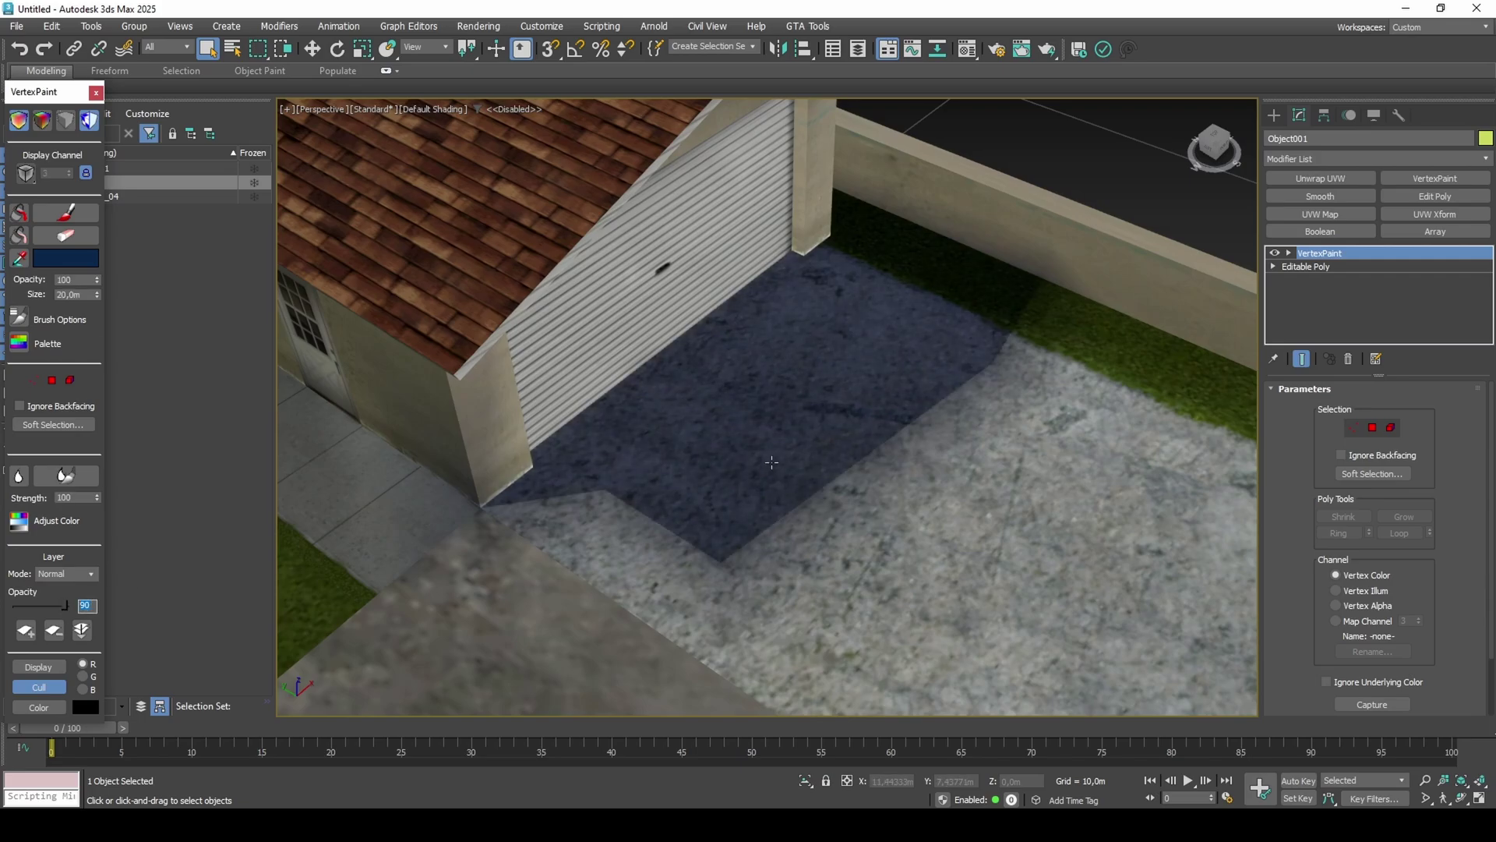
Set the paint layer opacity of the house's VertexPaint modifier to 90.
click(987, 446)
click(1319, 266)
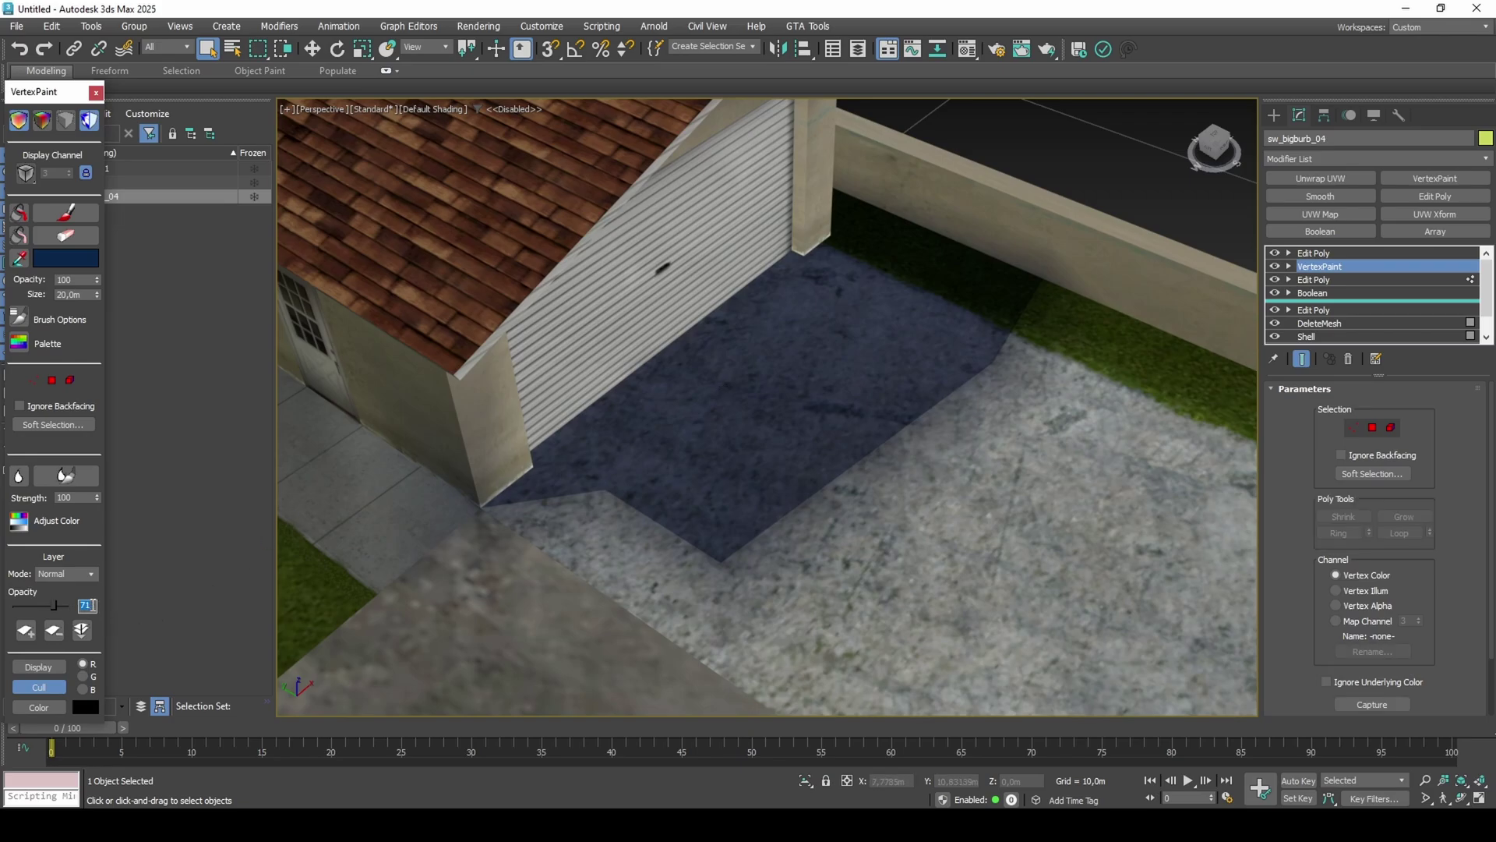
key(Return)
middle_drag(764, 414, 761, 431)
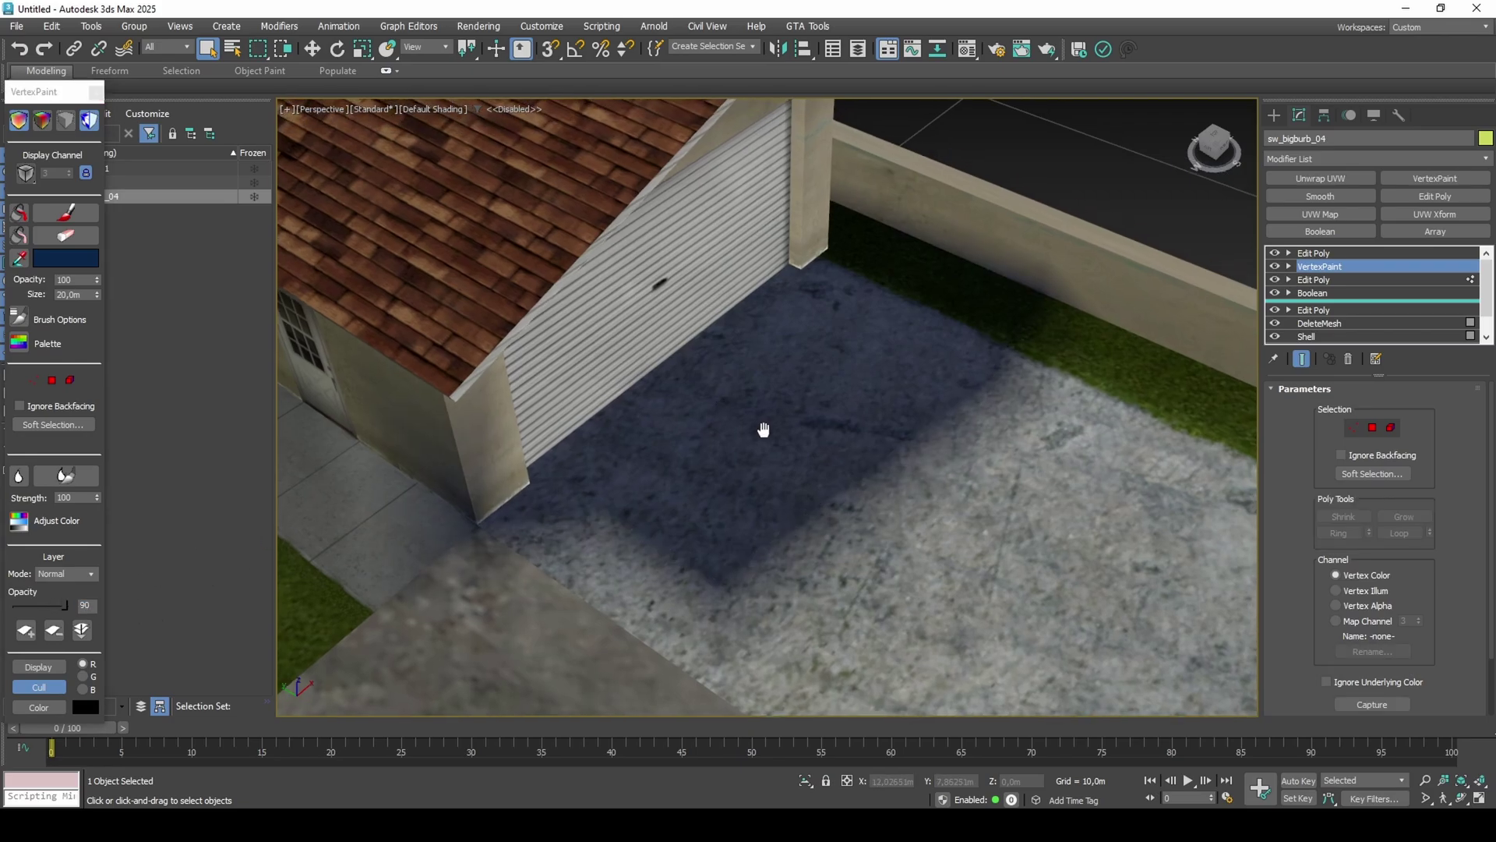
Examine the blended garage shadow on the driveway and the rest of the house from several angles.
click(764, 431)
alt+middle_drag(853, 438, 740, 421)
middle_drag(741, 421, 863, 458)
scroll(792, 393, down, 4)
scroll(855, 431, down, 5)
scroll(862, 479, up, 5)
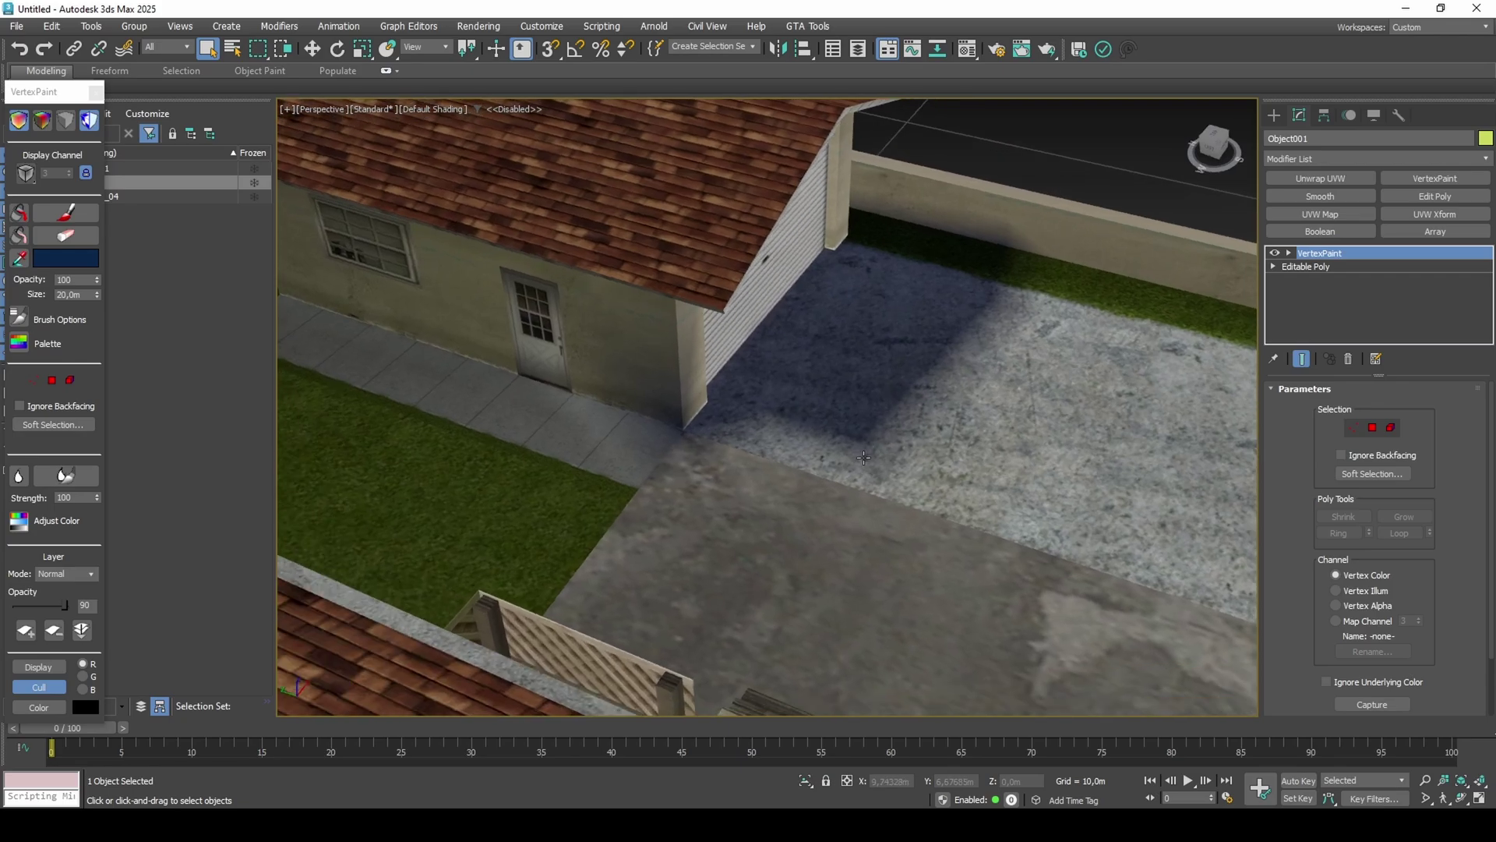
scroll(863, 458, down, 6)
alt+middle_drag(863, 458, 806, 368)
scroll(847, 382, up, 4)
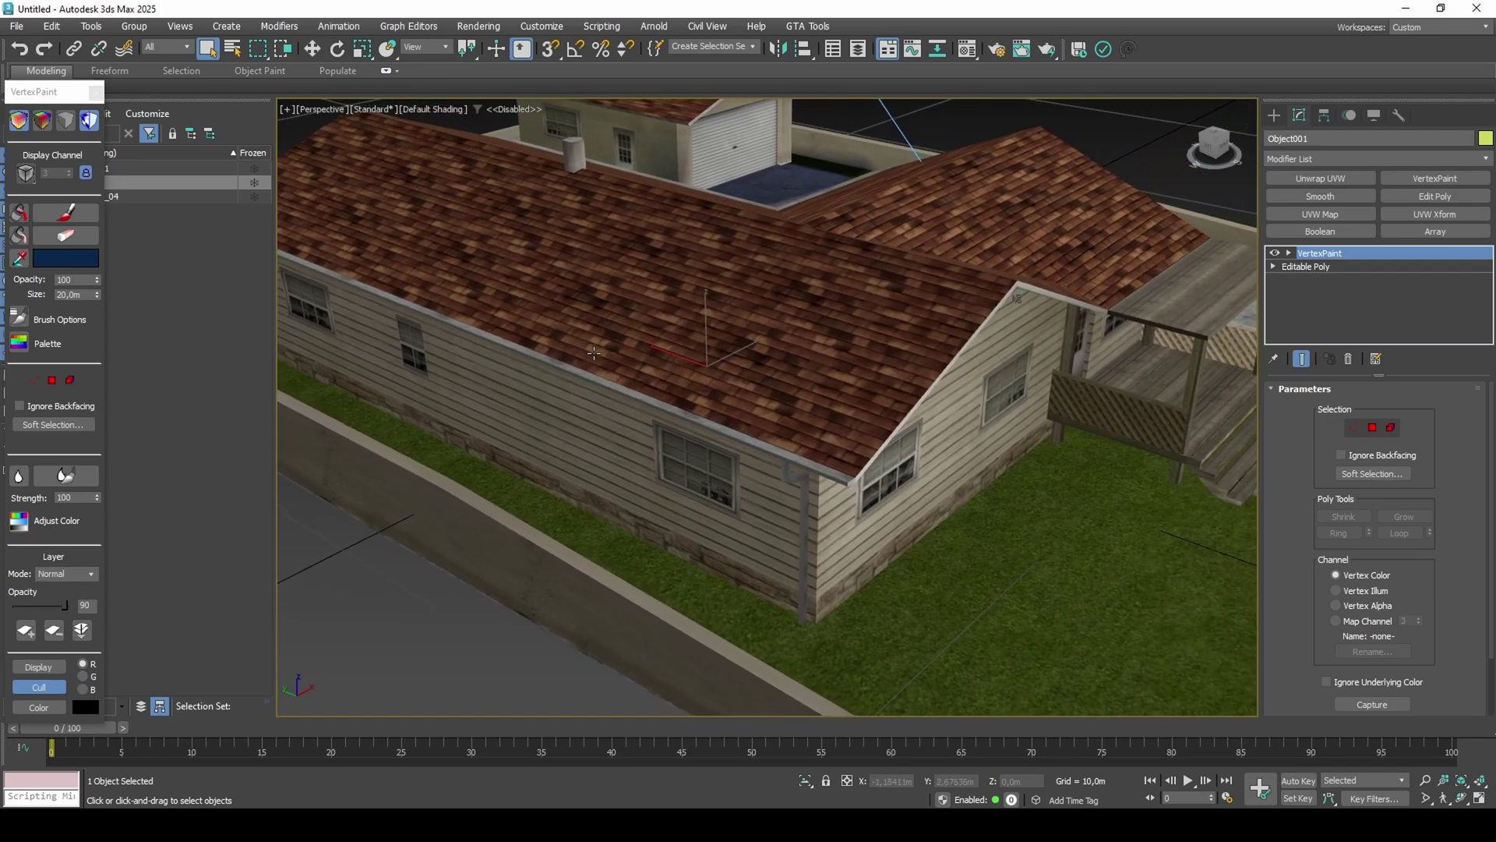
Turn off the vertex color display for the shadow patch and for the house sw_bigburb_04.
click(65, 121)
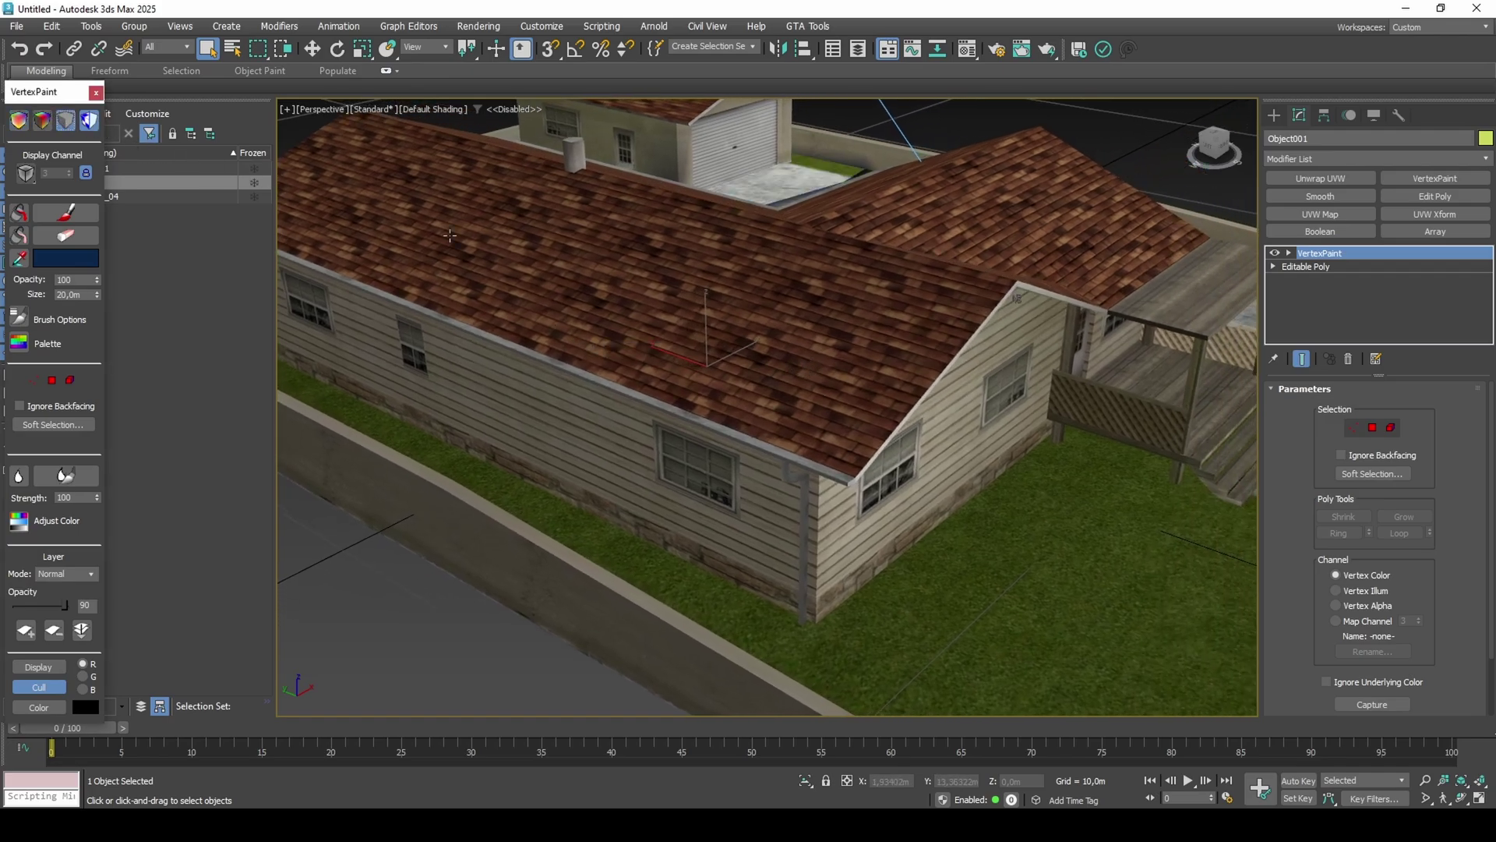
click(558, 265)
right_click(763, 311)
click(815, 475)
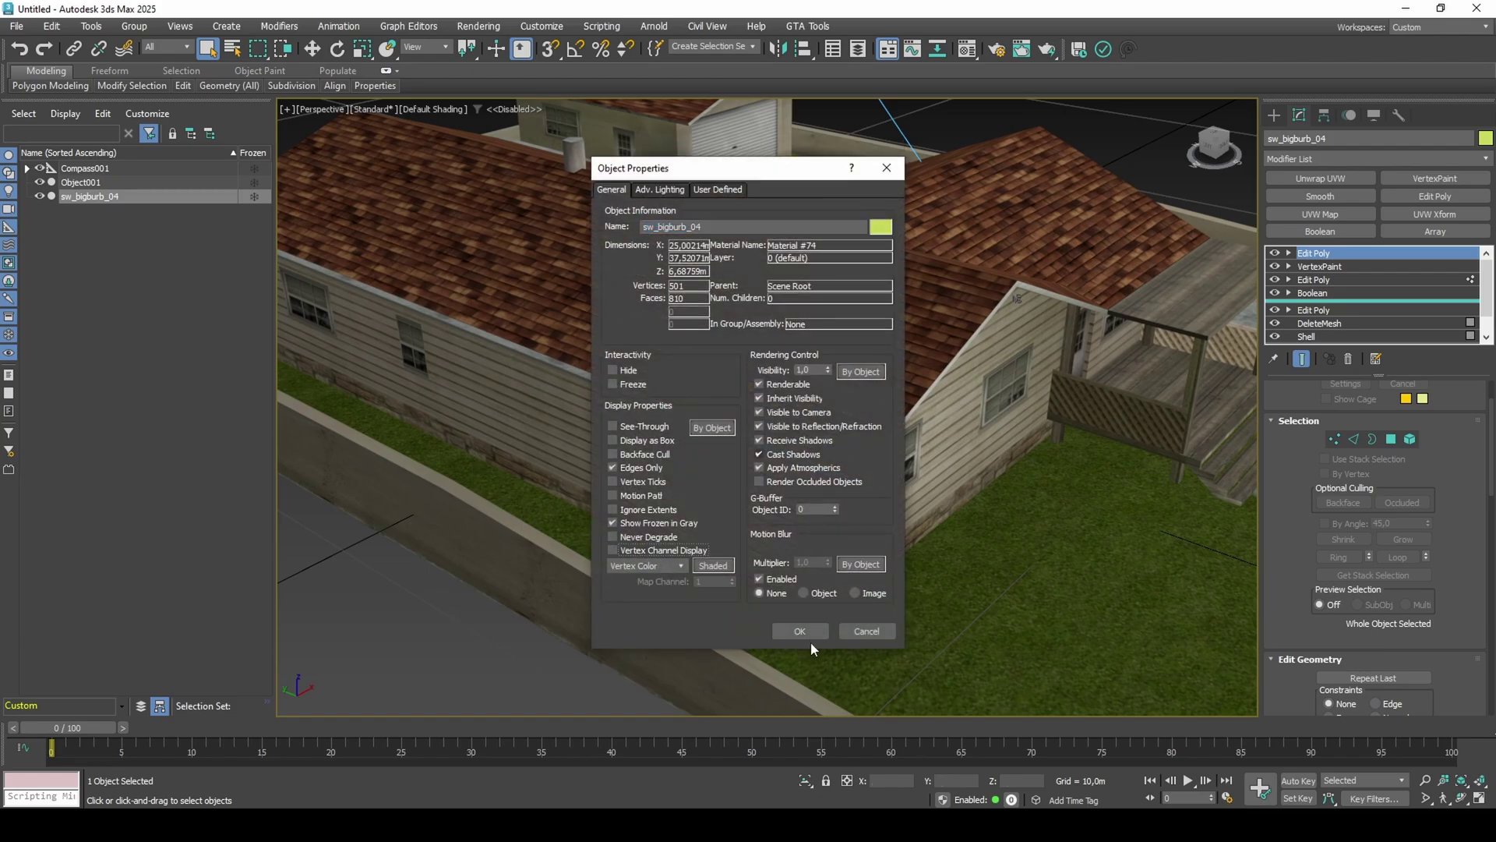
click(803, 631)
Turn on cast shadows in the perspective viewport and re-enable the disabled view.
click(381, 109)
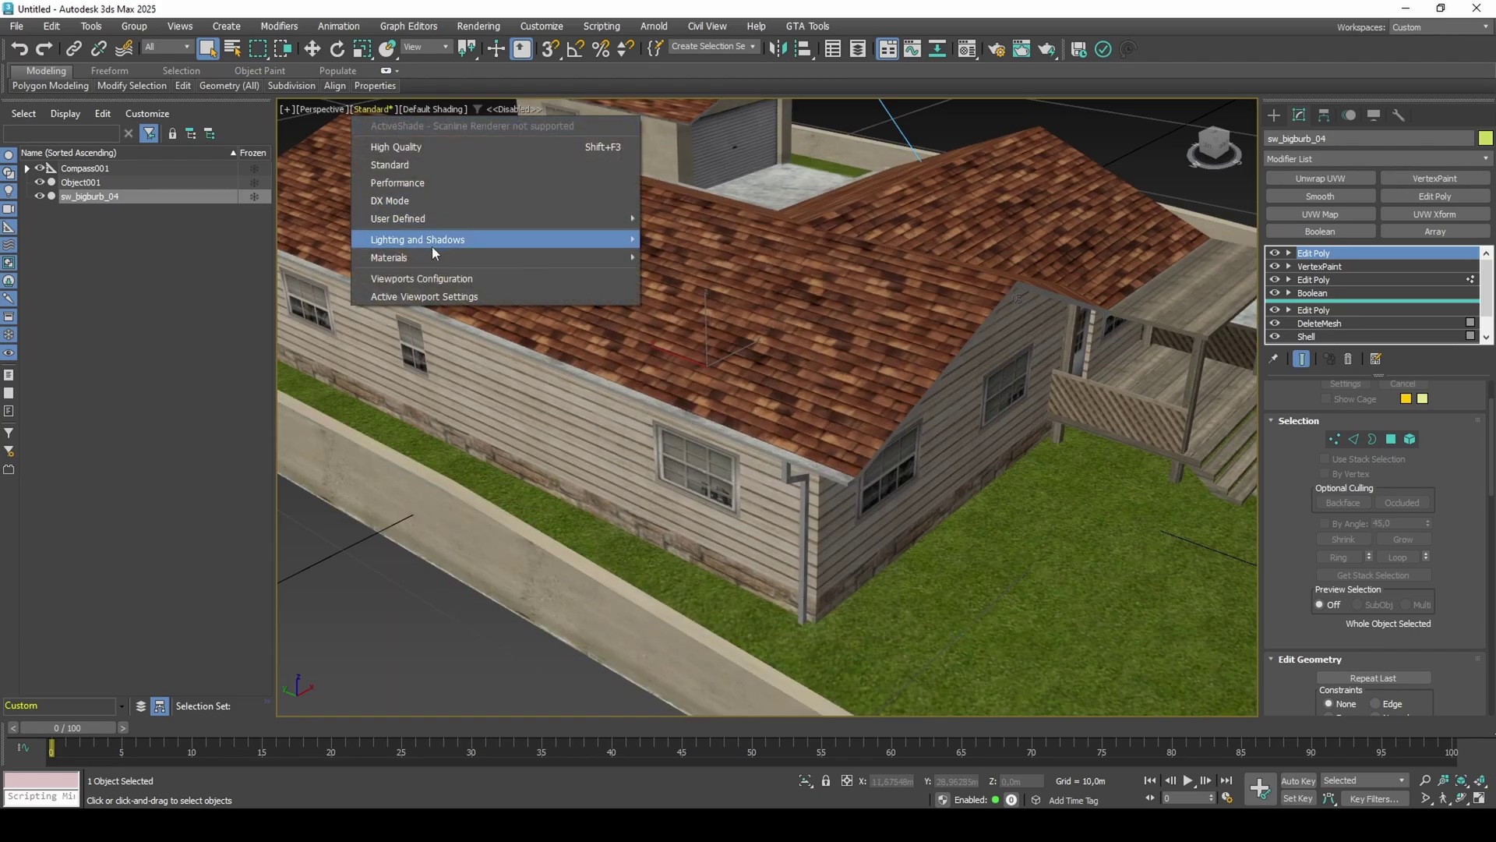
mouse_move(517, 239)
click(688, 307)
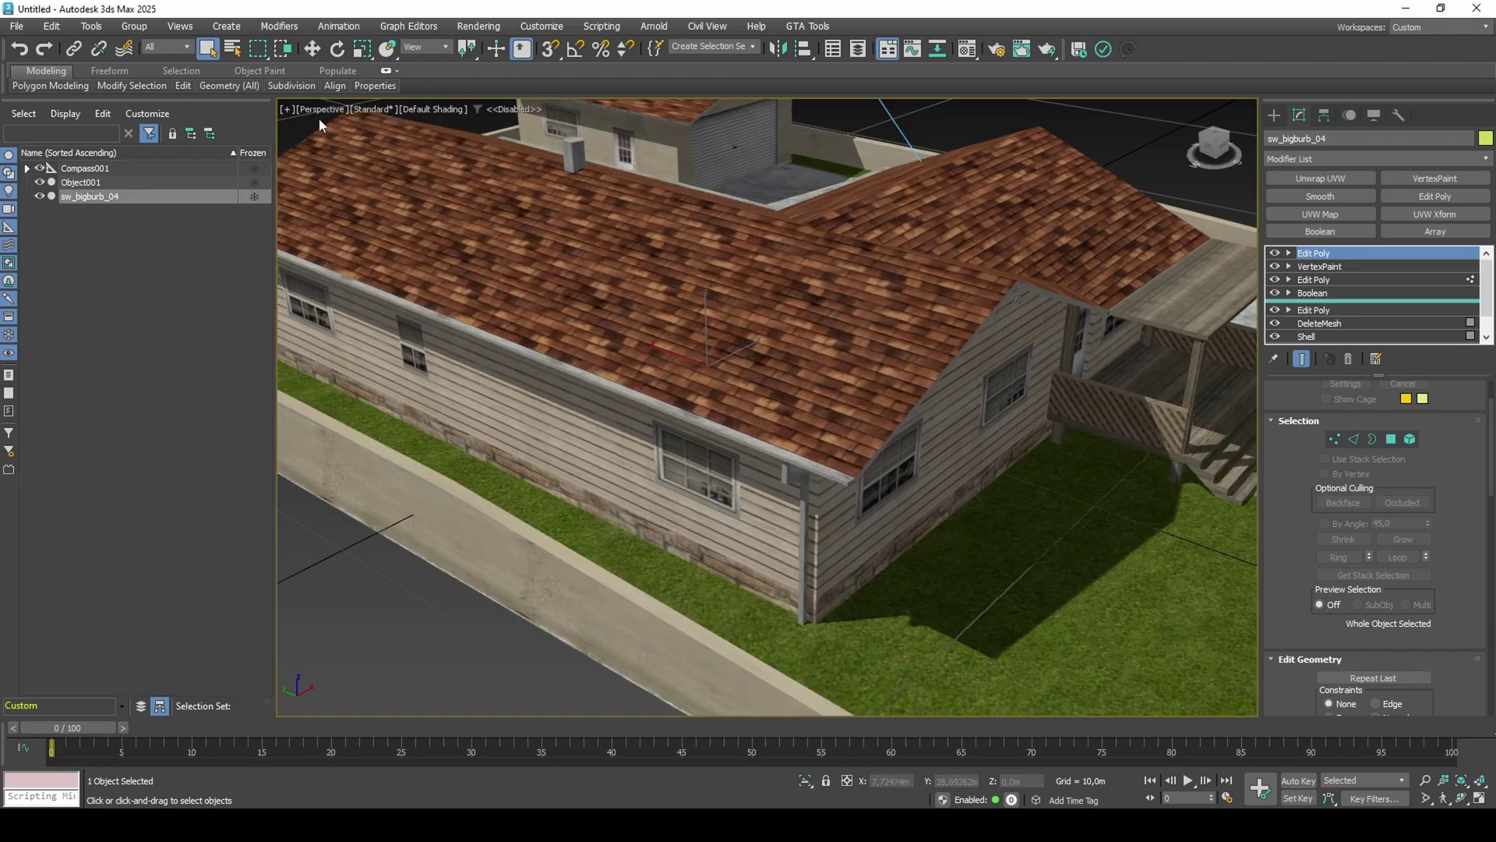
click(289, 113)
click(313, 161)
Examine the shadows cast on the siding around the downpipe at the house's corner.
middle_drag(718, 409, 879, 394)
scroll(888, 327, up, 9)
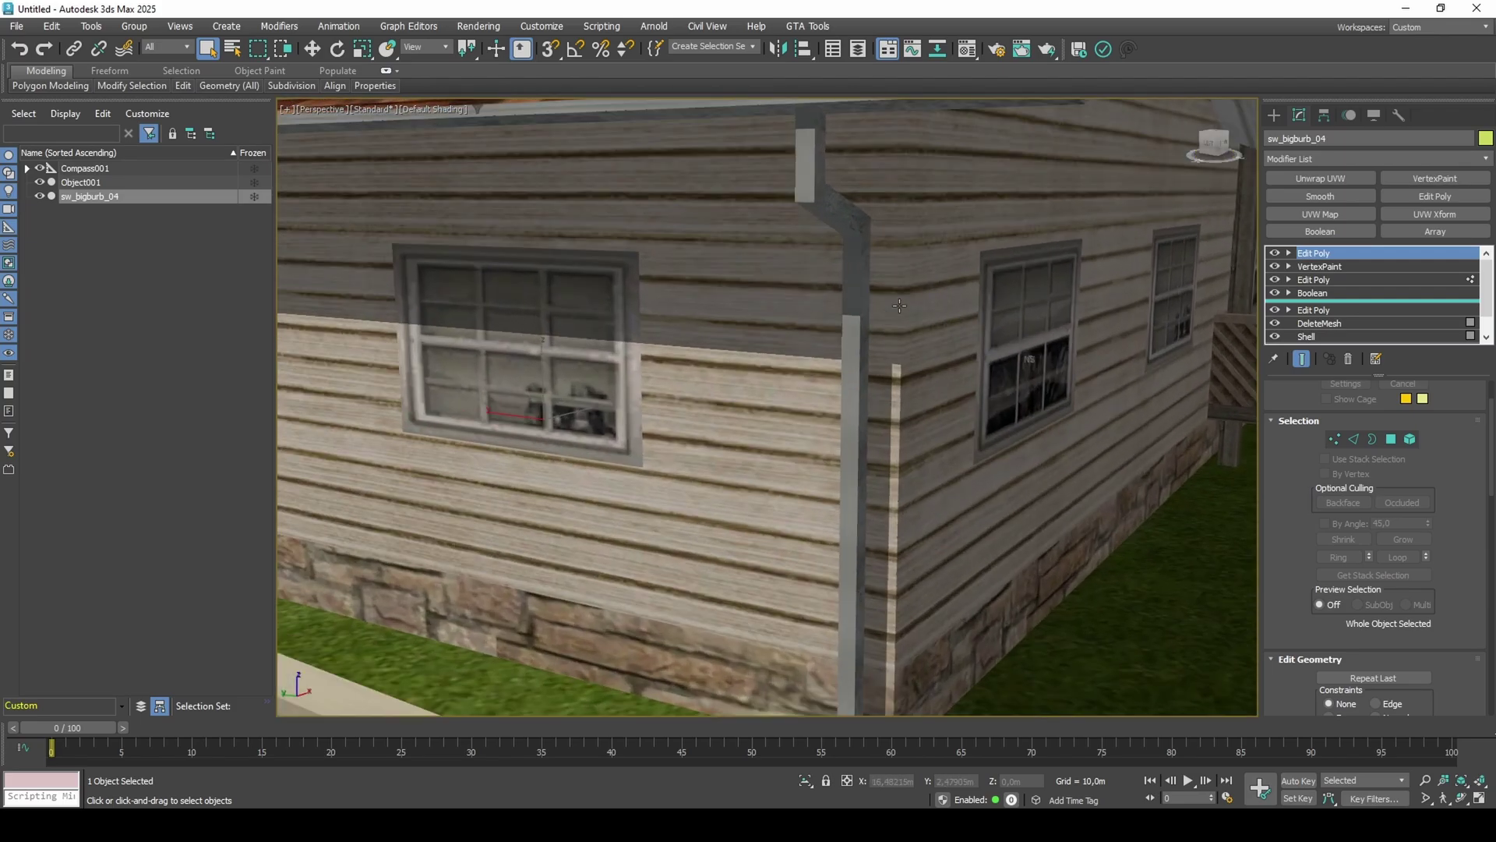
scroll(910, 304, up, 2)
middle_drag(888, 321, 996, 483)
scroll(948, 320, up, 1)
middle_drag(949, 320, 944, 387)
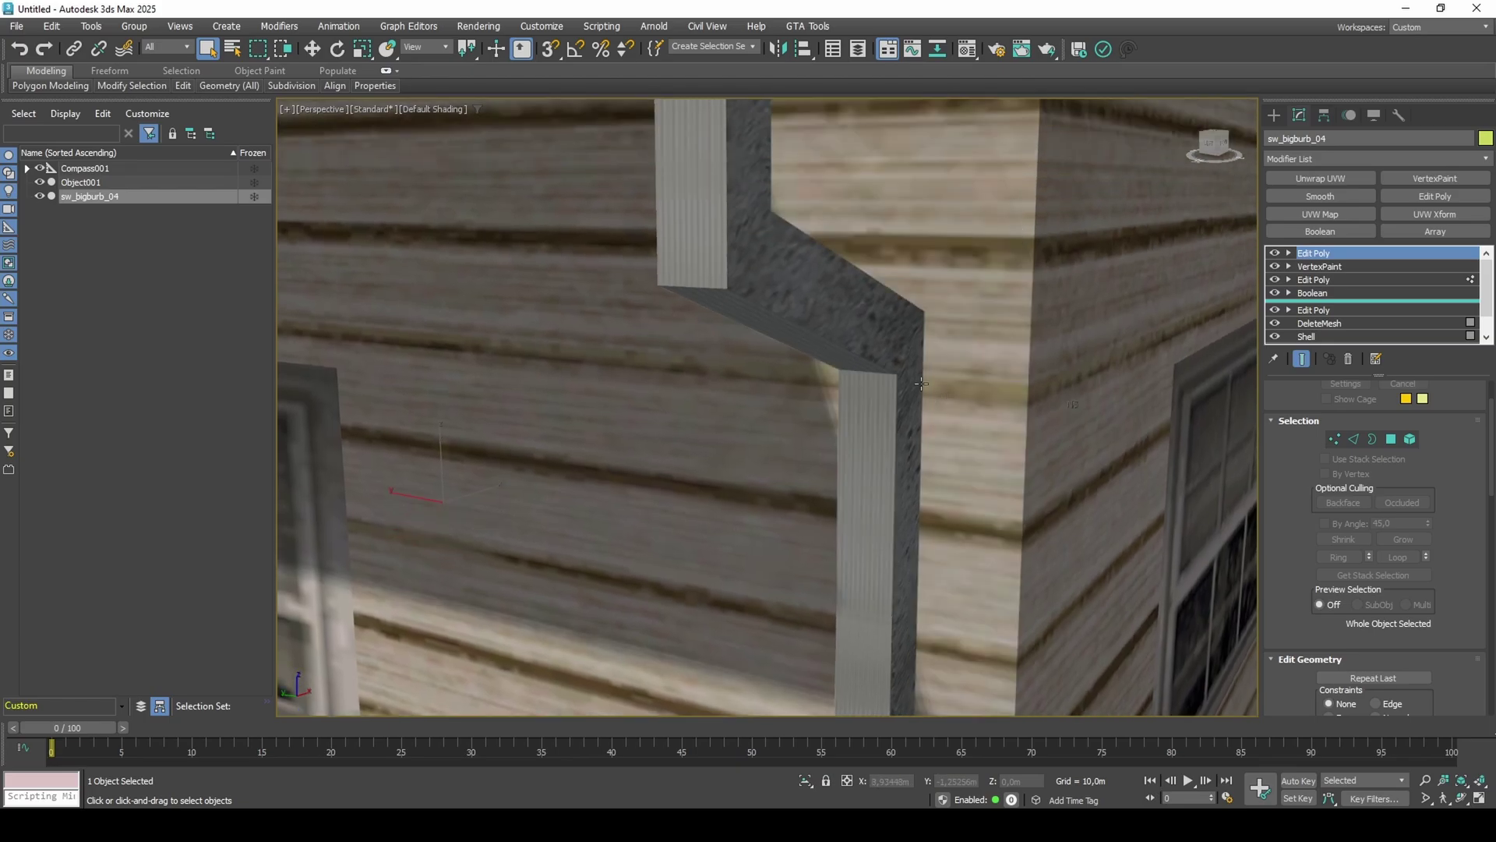
Set the perspective viewport's lighting and shadow quality to 1.0X - Default.
click(438, 111)
click(480, 352)
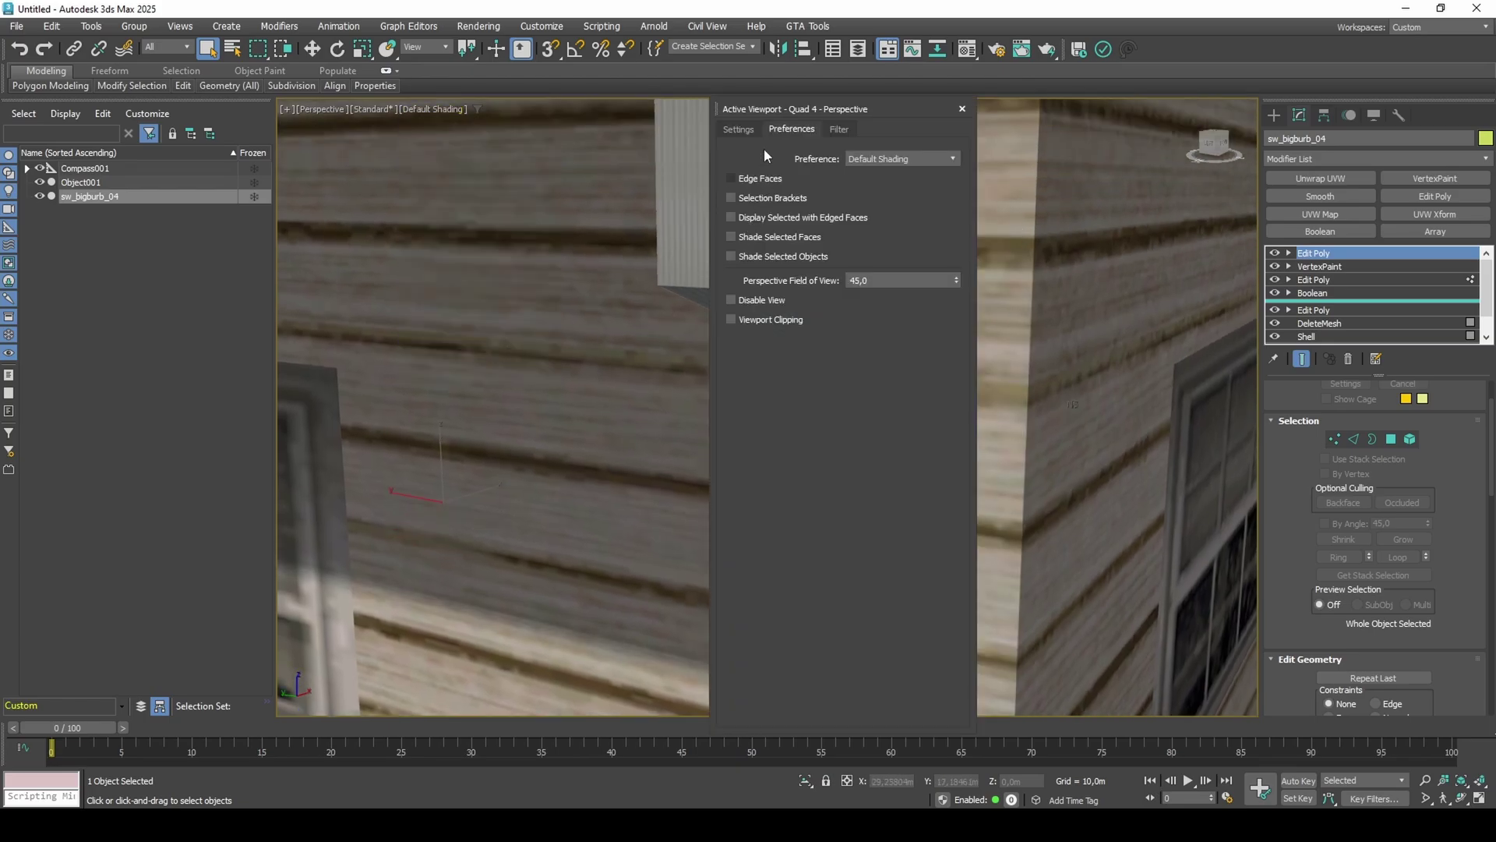
click(739, 129)
click(844, 265)
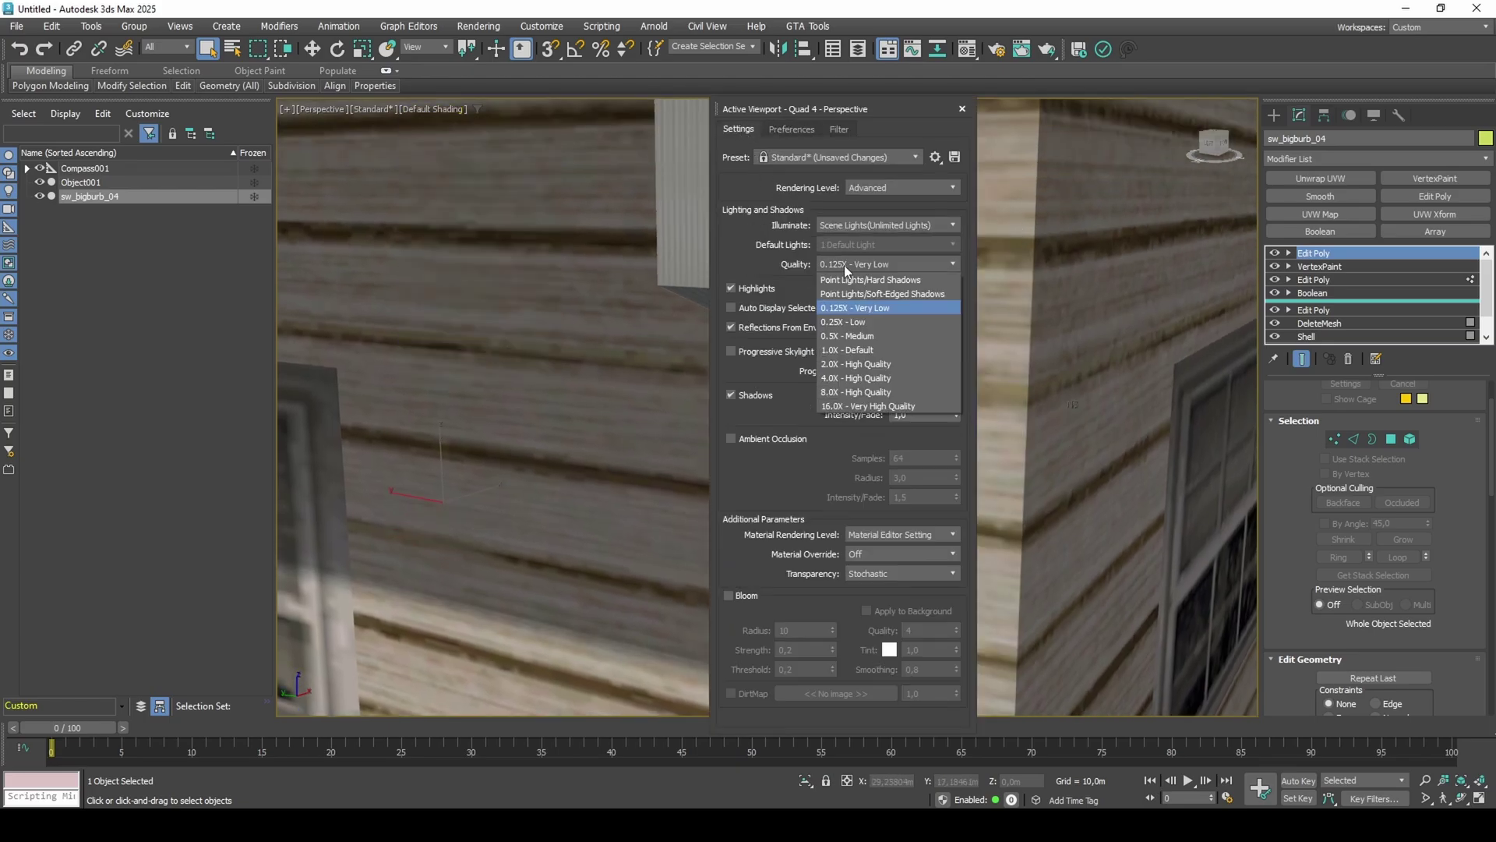
click(870, 349)
click(961, 110)
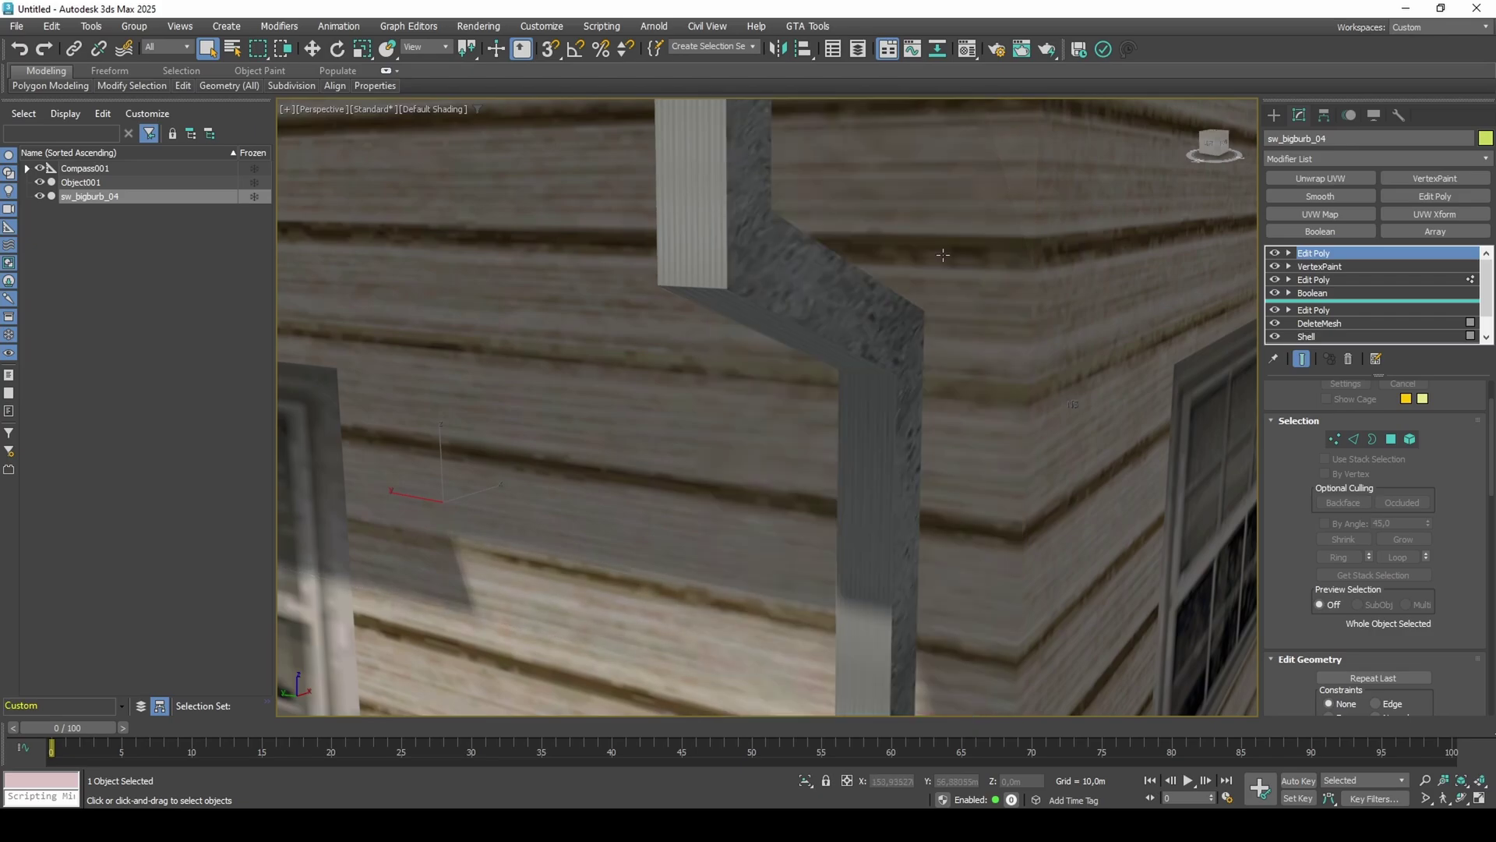
scroll(946, 351, up, 4)
middle_drag(915, 378, 876, 294)
scroll(907, 418, down, 4)
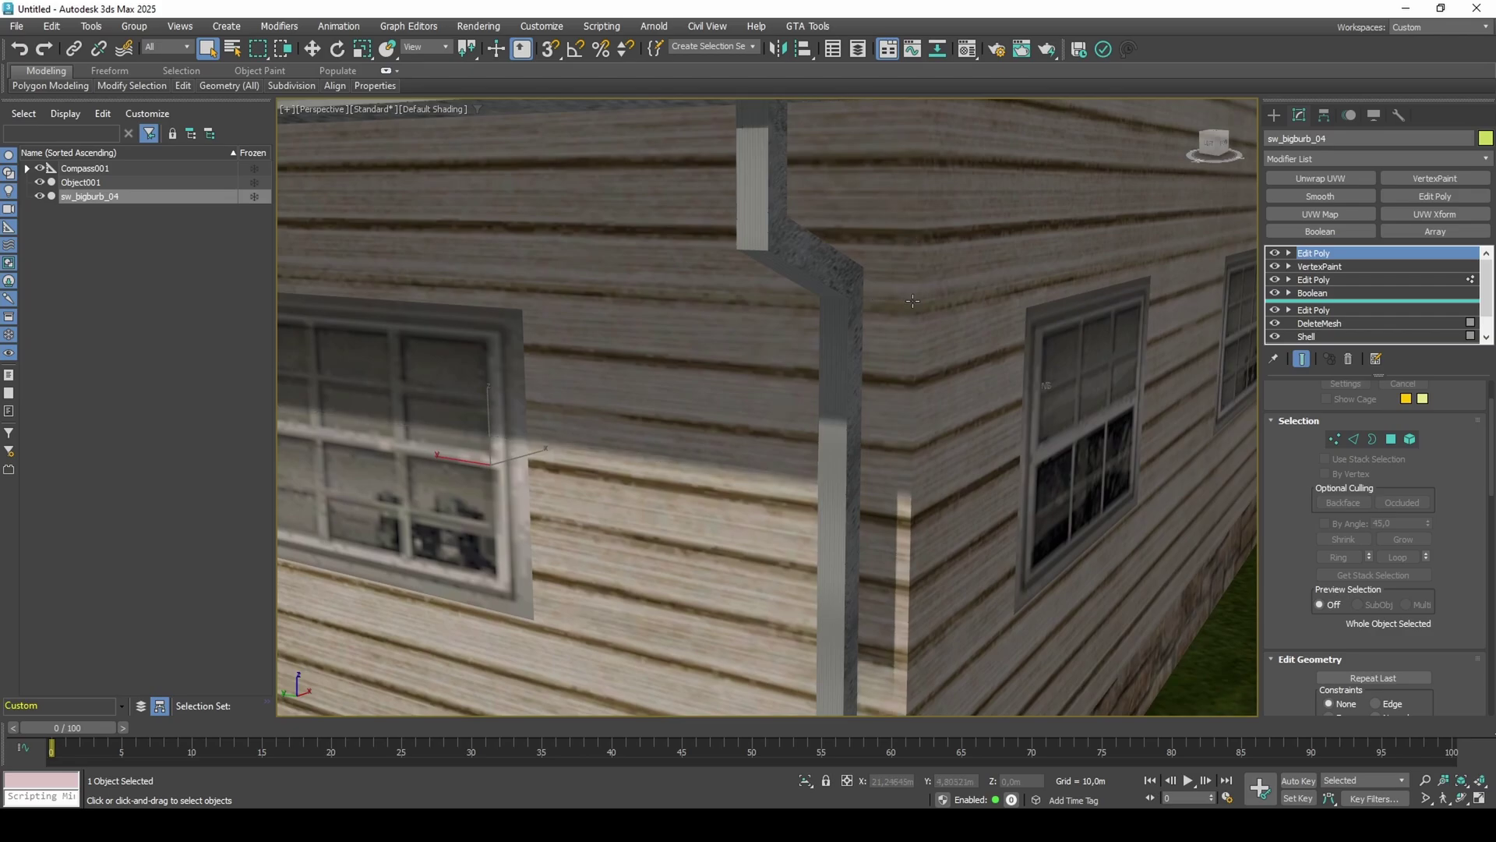
Collapse the house's modifier stack up to the Boolean and clear the polygon selection in the uppermost Edit Poly.
right_click(1329, 293)
click(1329, 293)
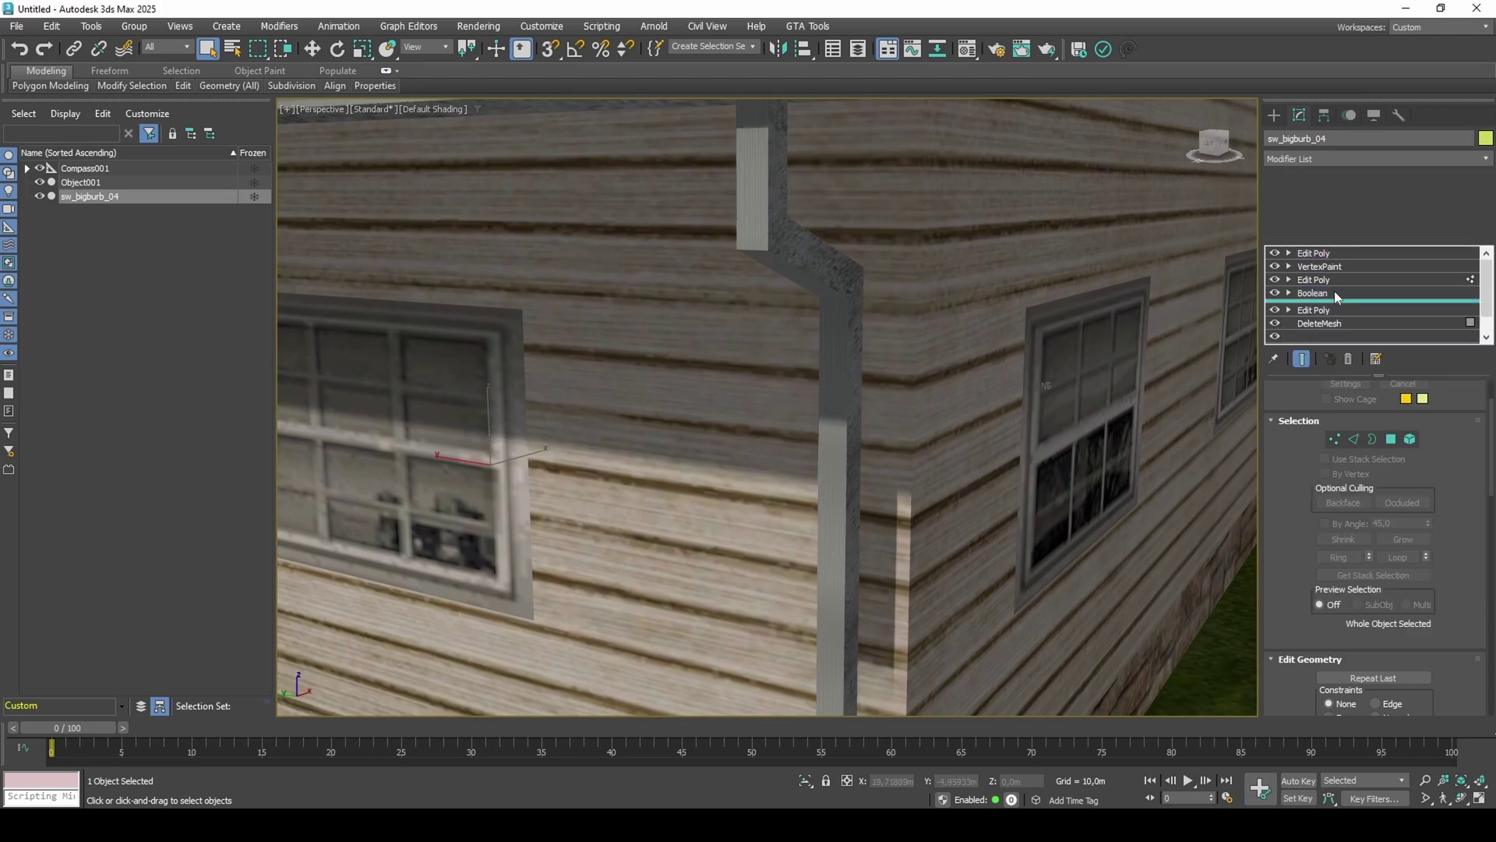
right_click(1330, 293)
click(1332, 433)
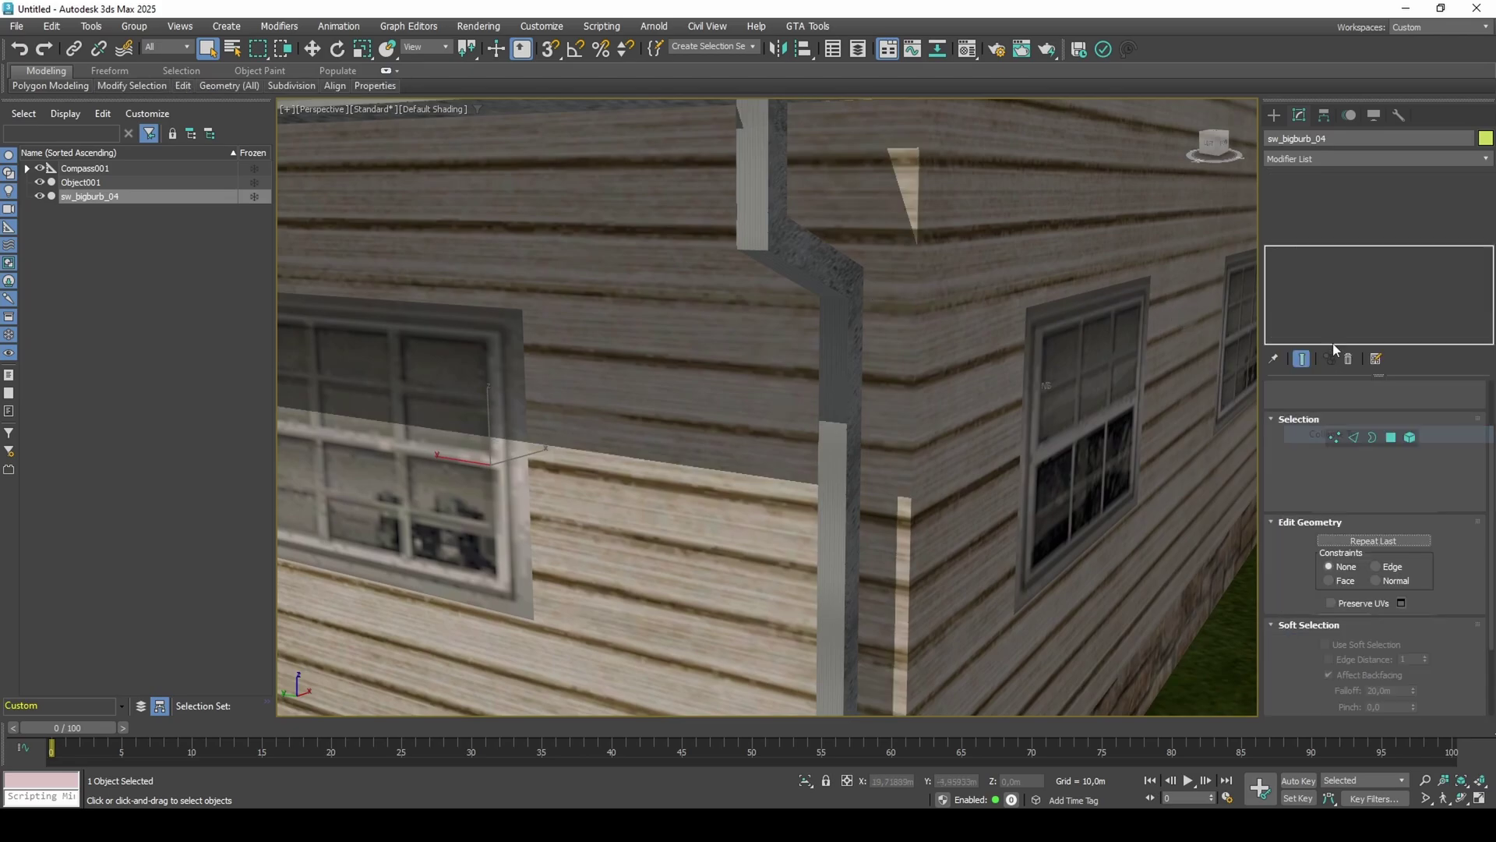
scroll(927, 436, down, 1)
key(4)
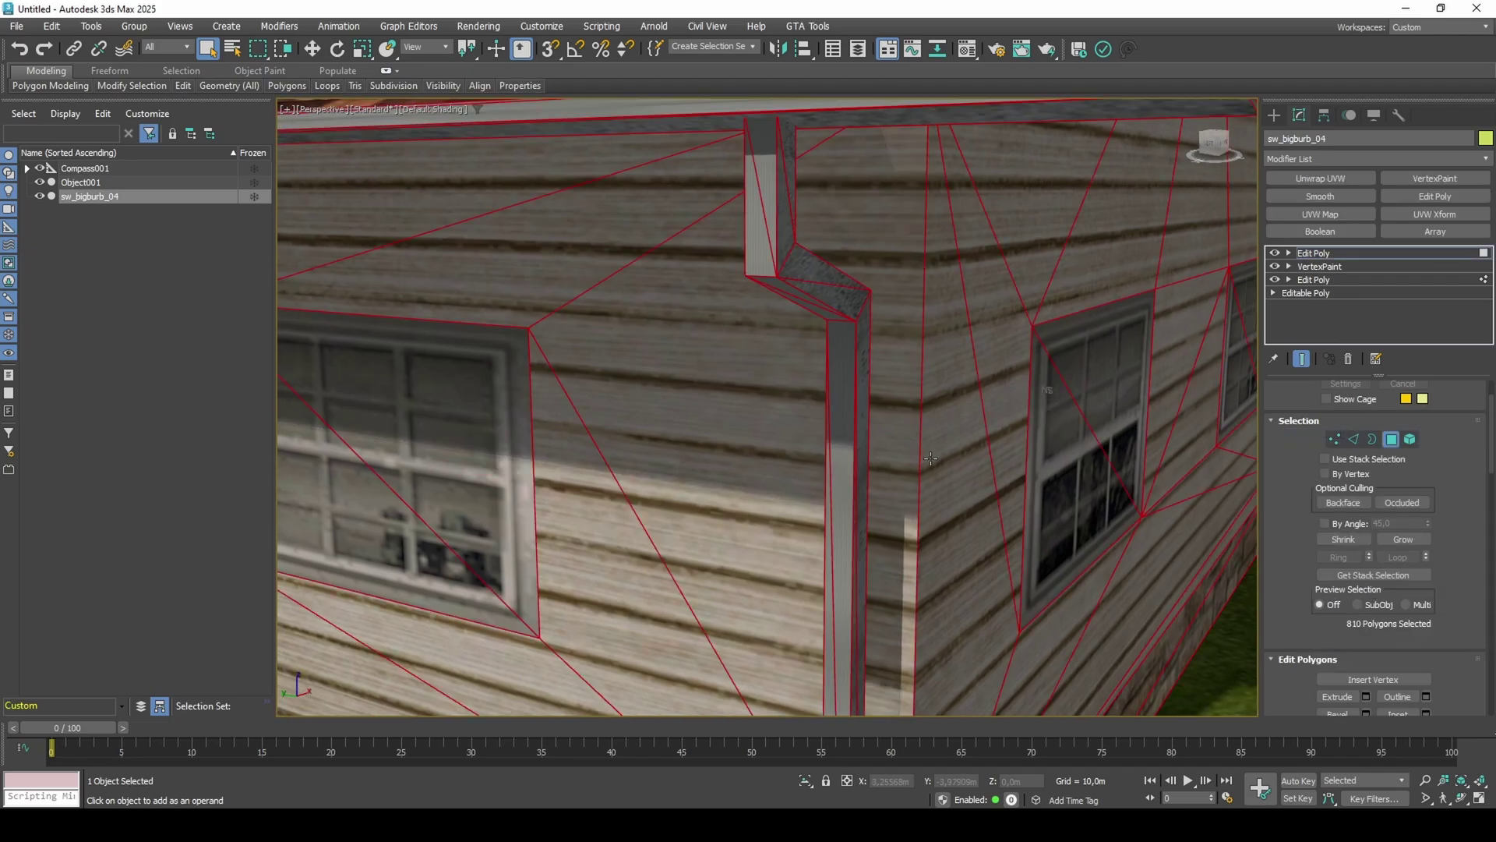
scroll(928, 442, down, 5)
click(602, 656)
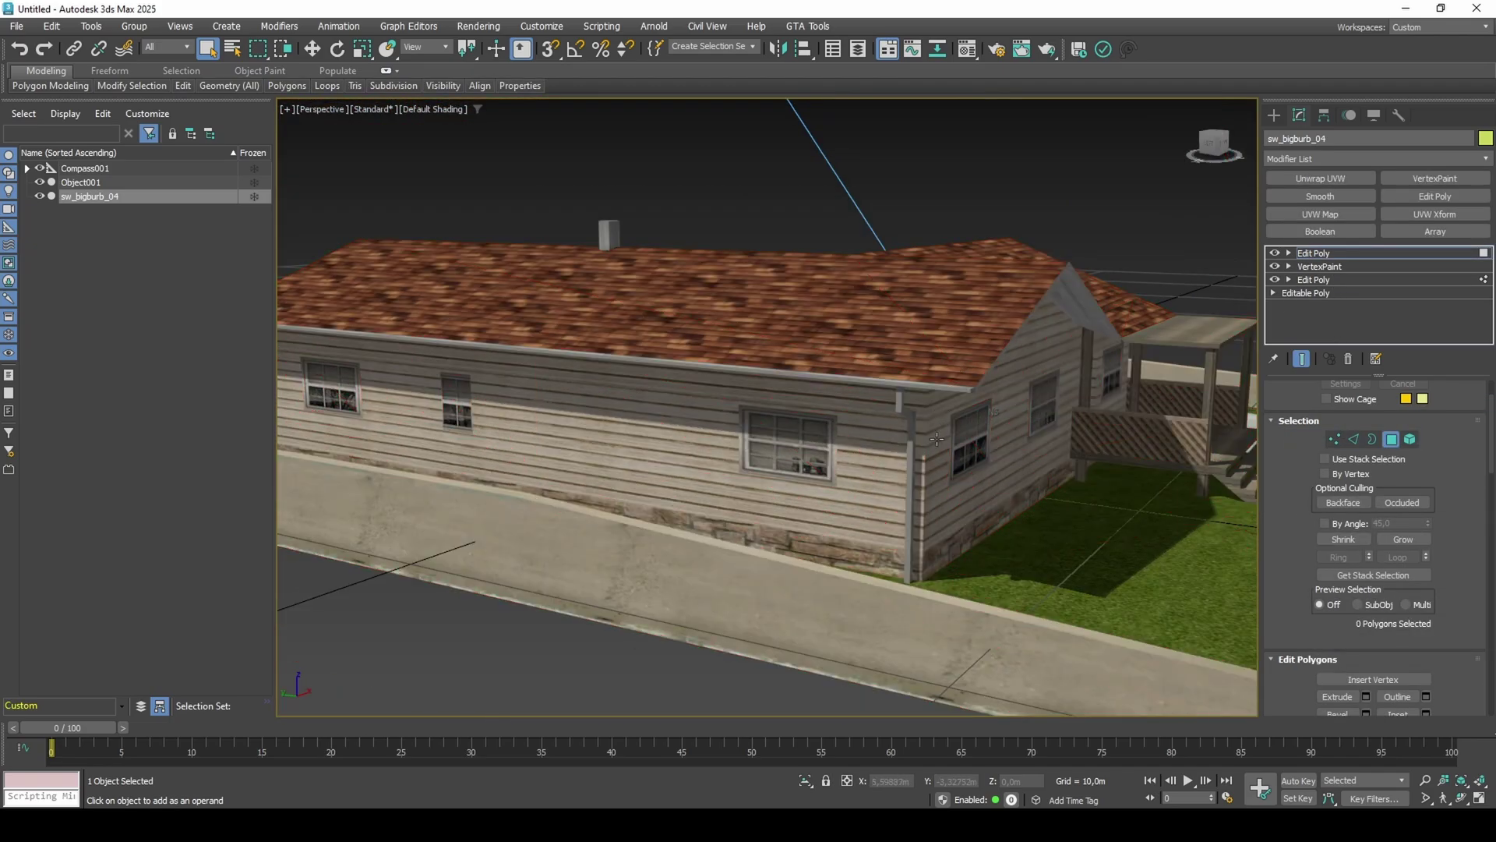
With edged faces shown, cut an edge along the eave shadow line on the long side wall, from the downpipe corner to the far gable corner.
scroll(935, 442, up, 5)
scroll(1460, 585, down, 10)
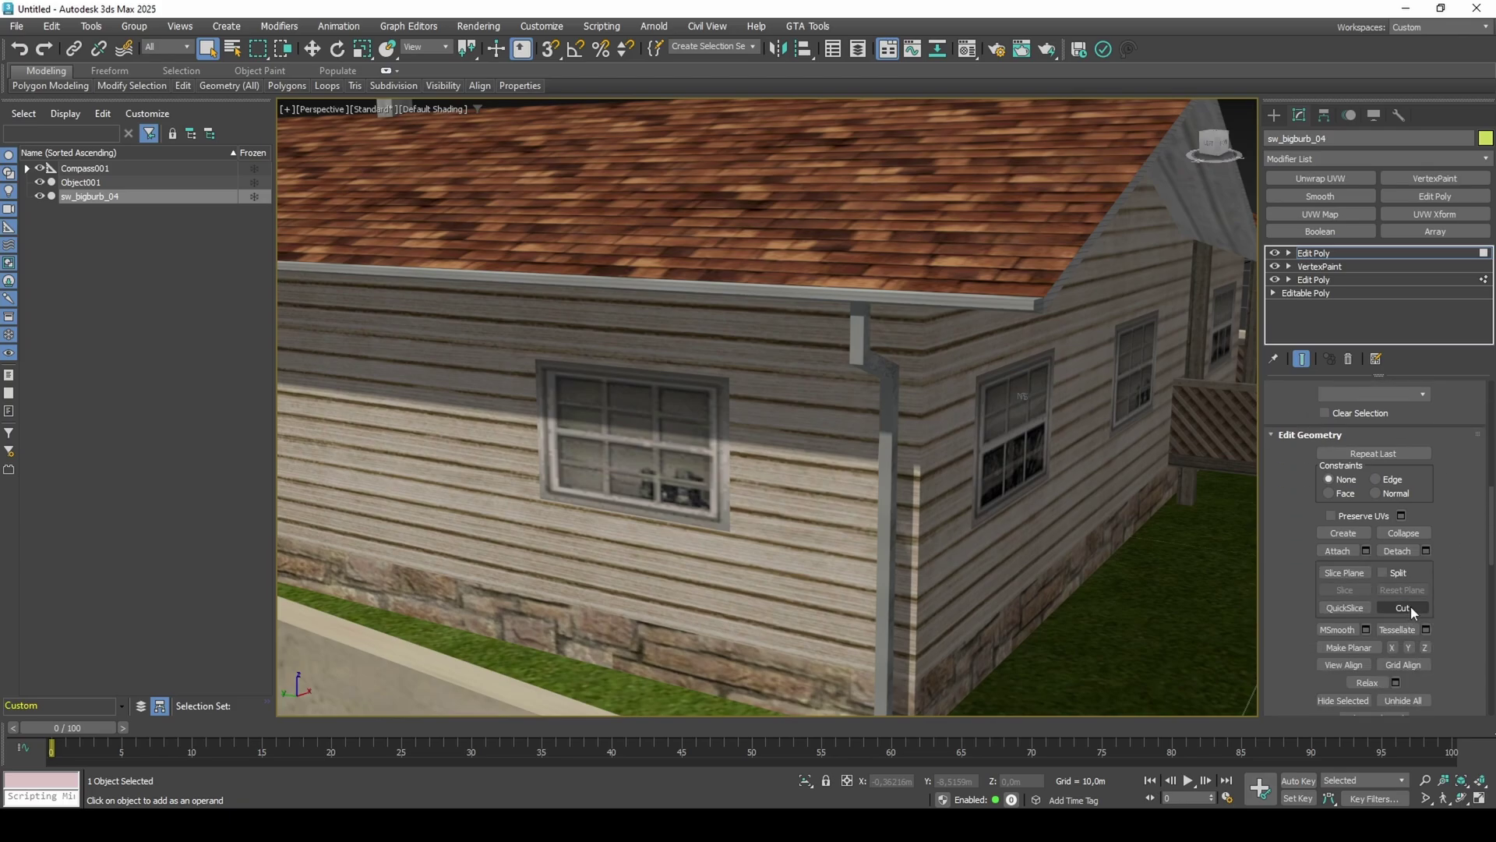
click(1411, 608)
alt+middle_drag(938, 497, 740, 520)
key(F4)
scroll(857, 484, up, 10)
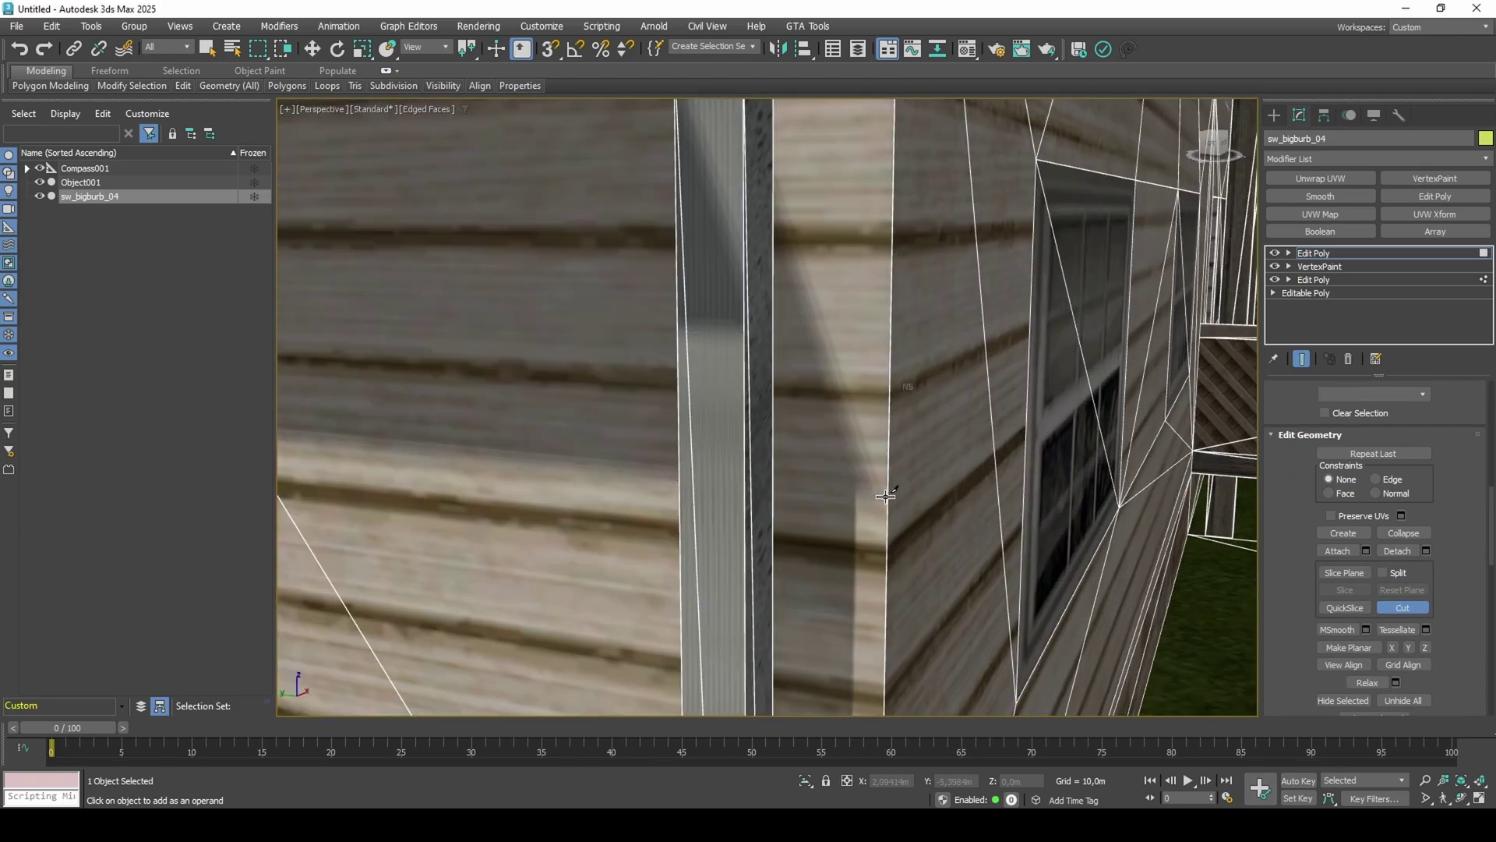
scroll(886, 496, down, 4)
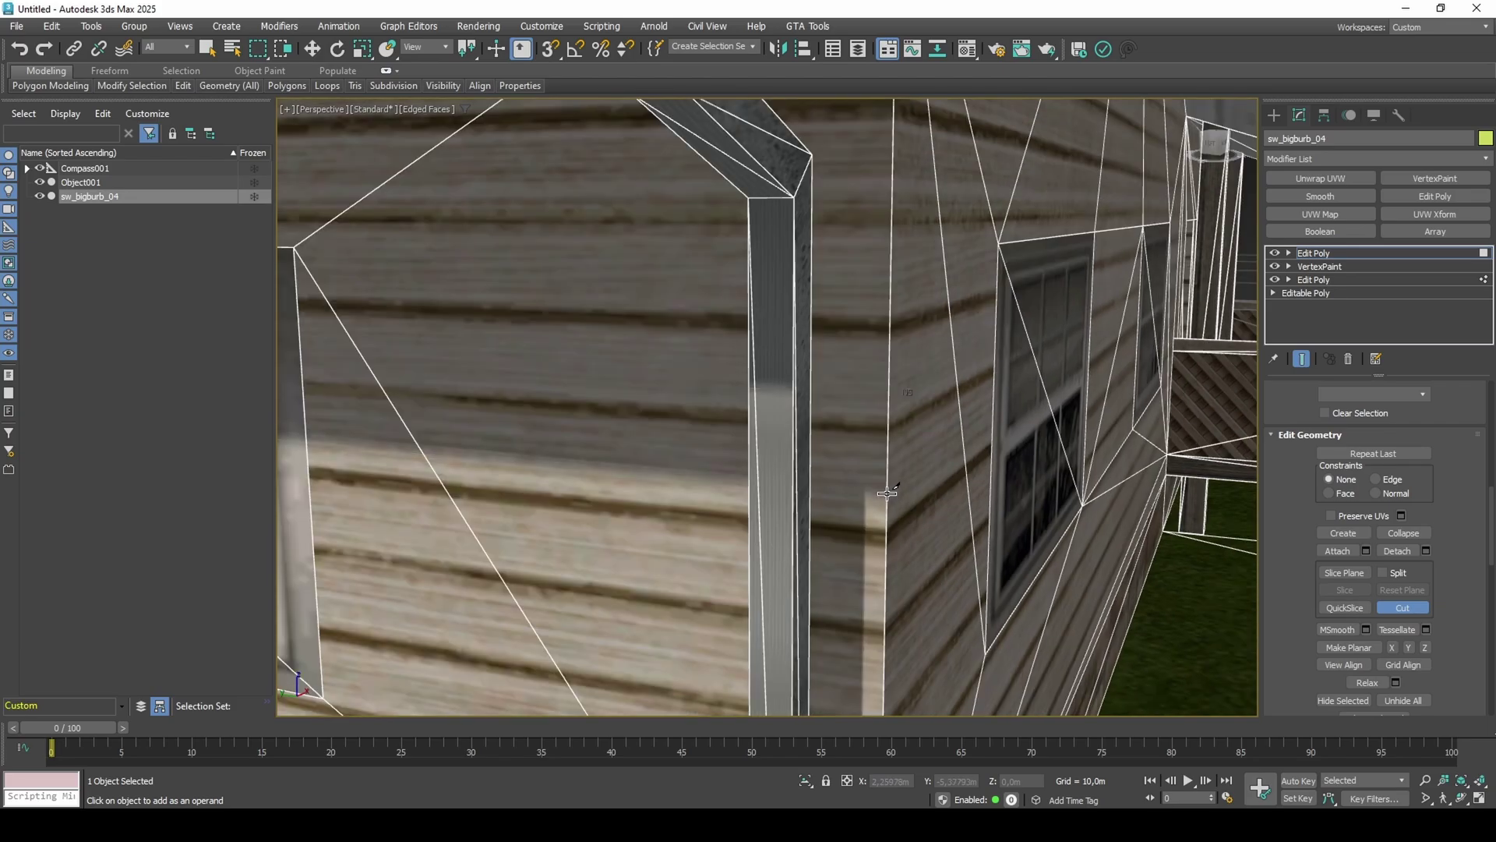
scroll(865, 495, down, 8)
alt+middle_drag(865, 495, 1013, 467)
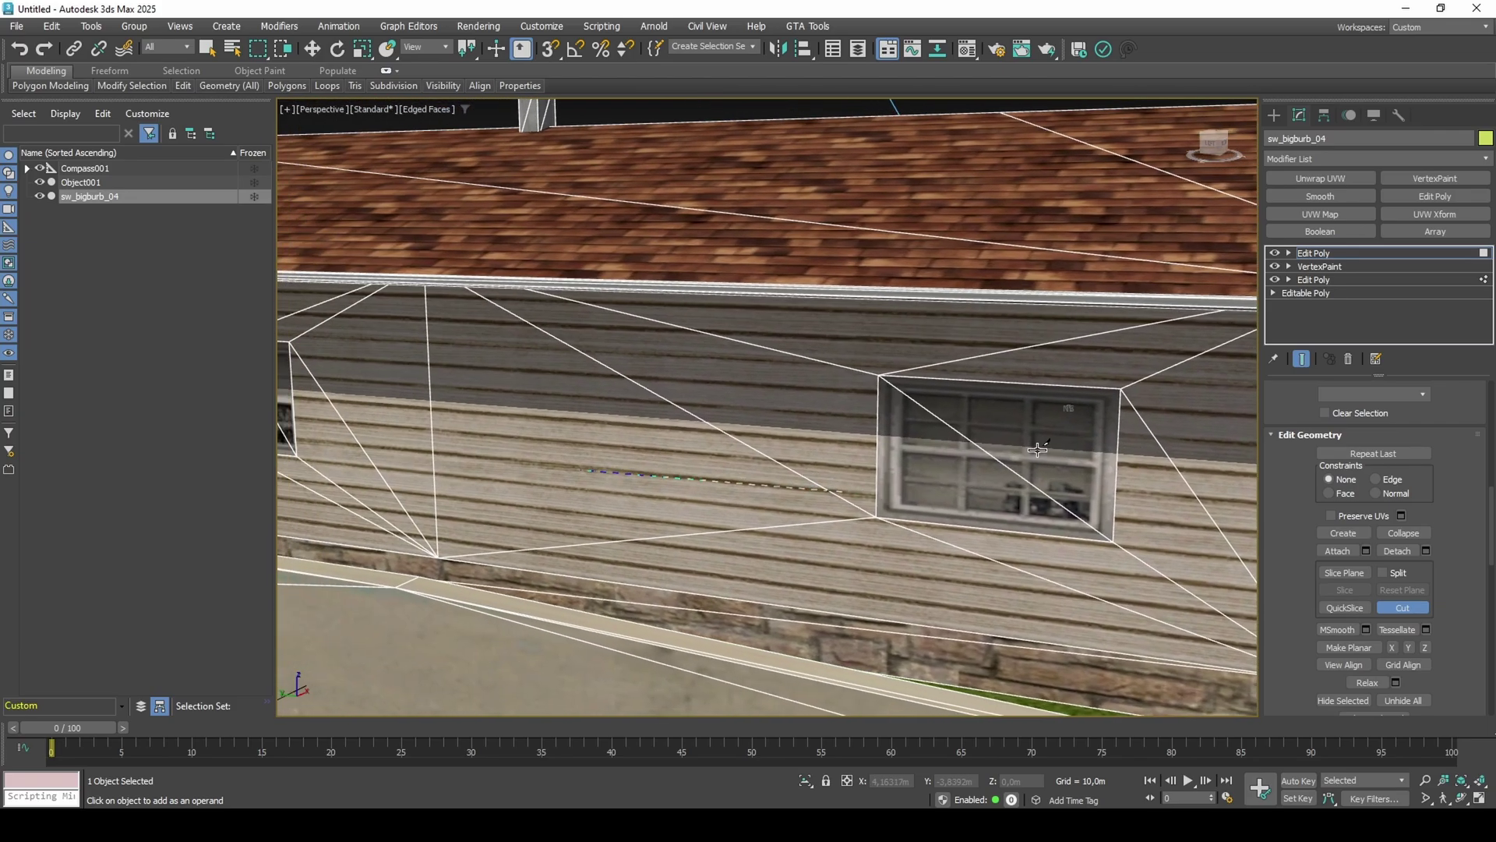
scroll(897, 460, down, 5)
alt+middle_drag(779, 460, 862, 438)
scroll(937, 441, up, 9)
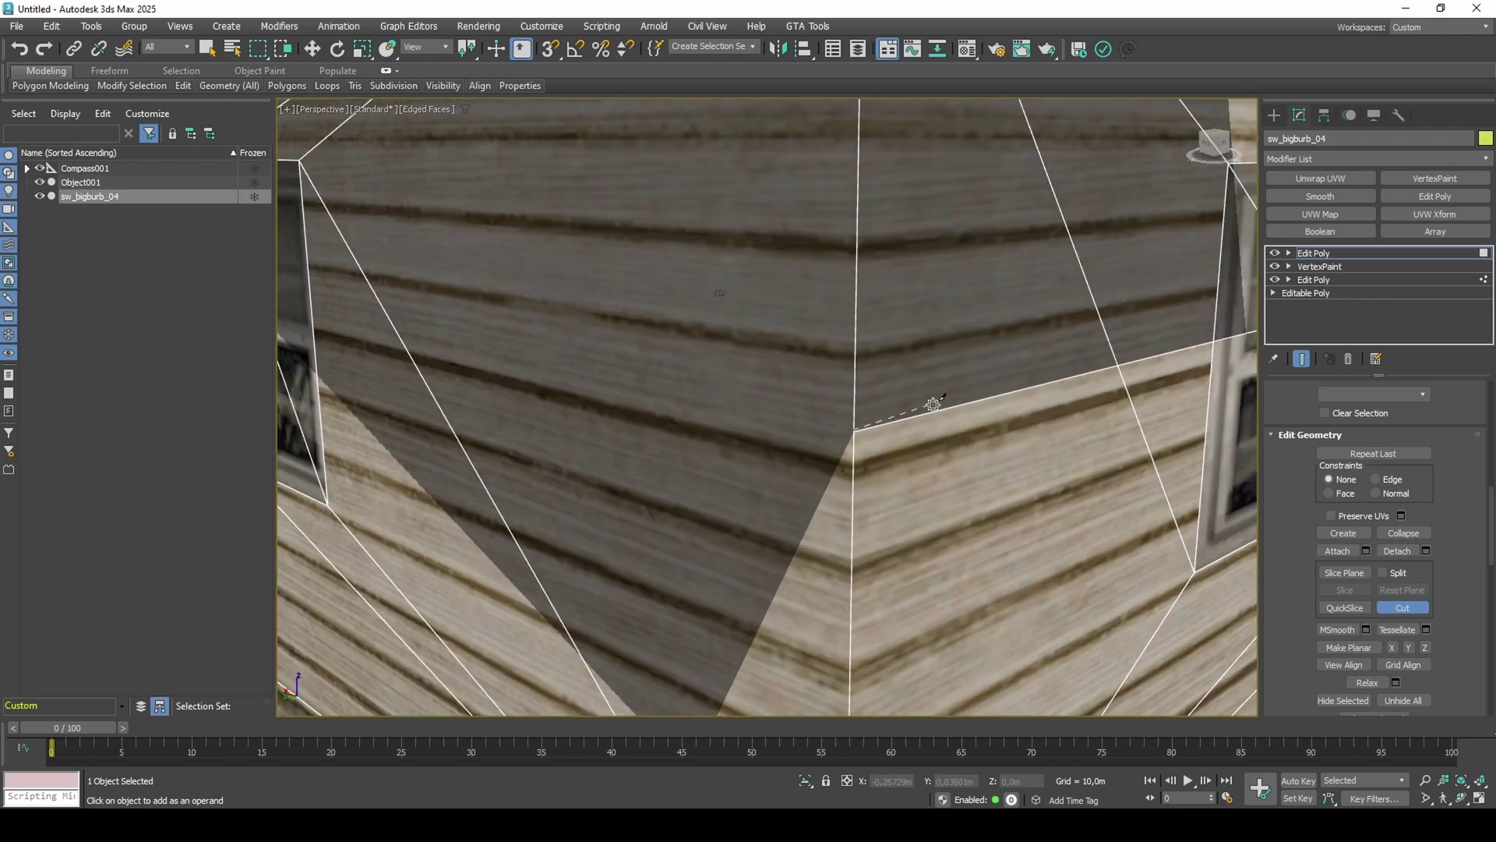
click(856, 431)
Continue the cut around the corner onto the gable wall, down the slanted shadow edge and across its short lowest edge.
scroll(857, 430, down, 3)
alt+middle_drag(932, 405, 985, 501)
scroll(1169, 436, down, 6)
middle_drag(1176, 396, 681, 472)
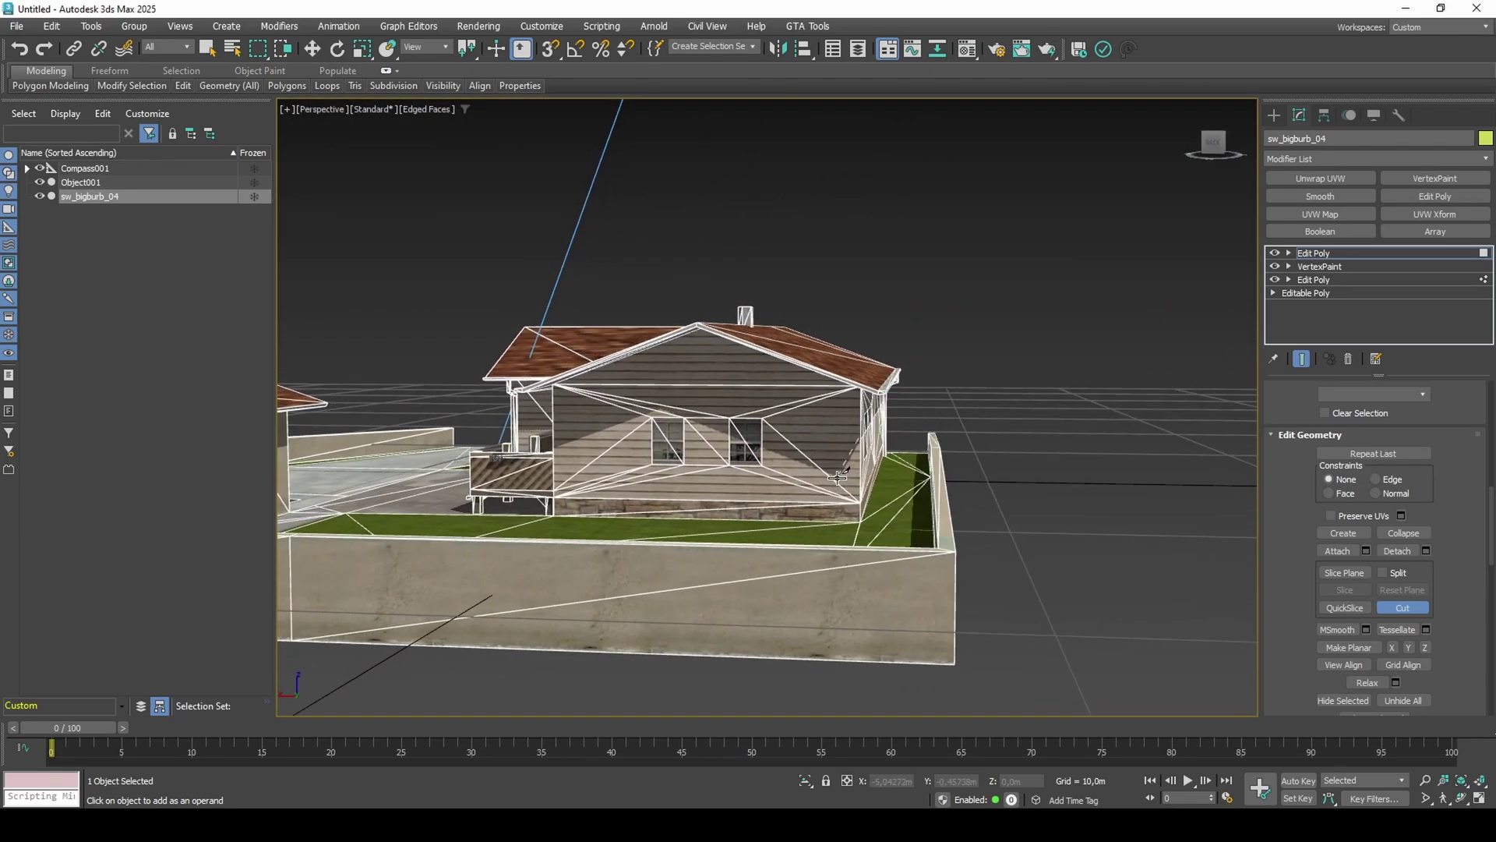
scroll(836, 484, up, 10)
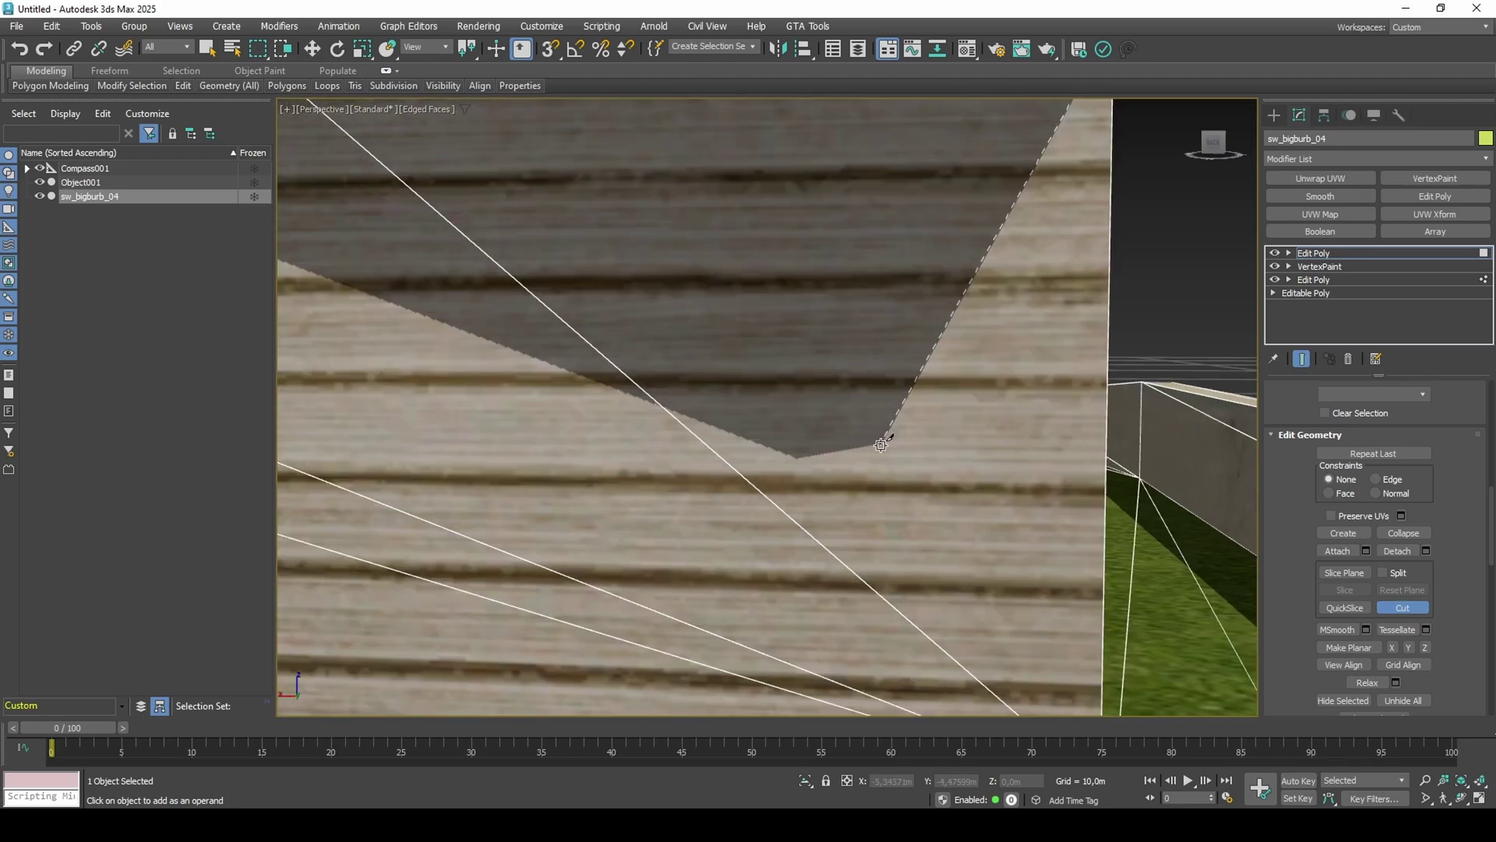
click(880, 445)
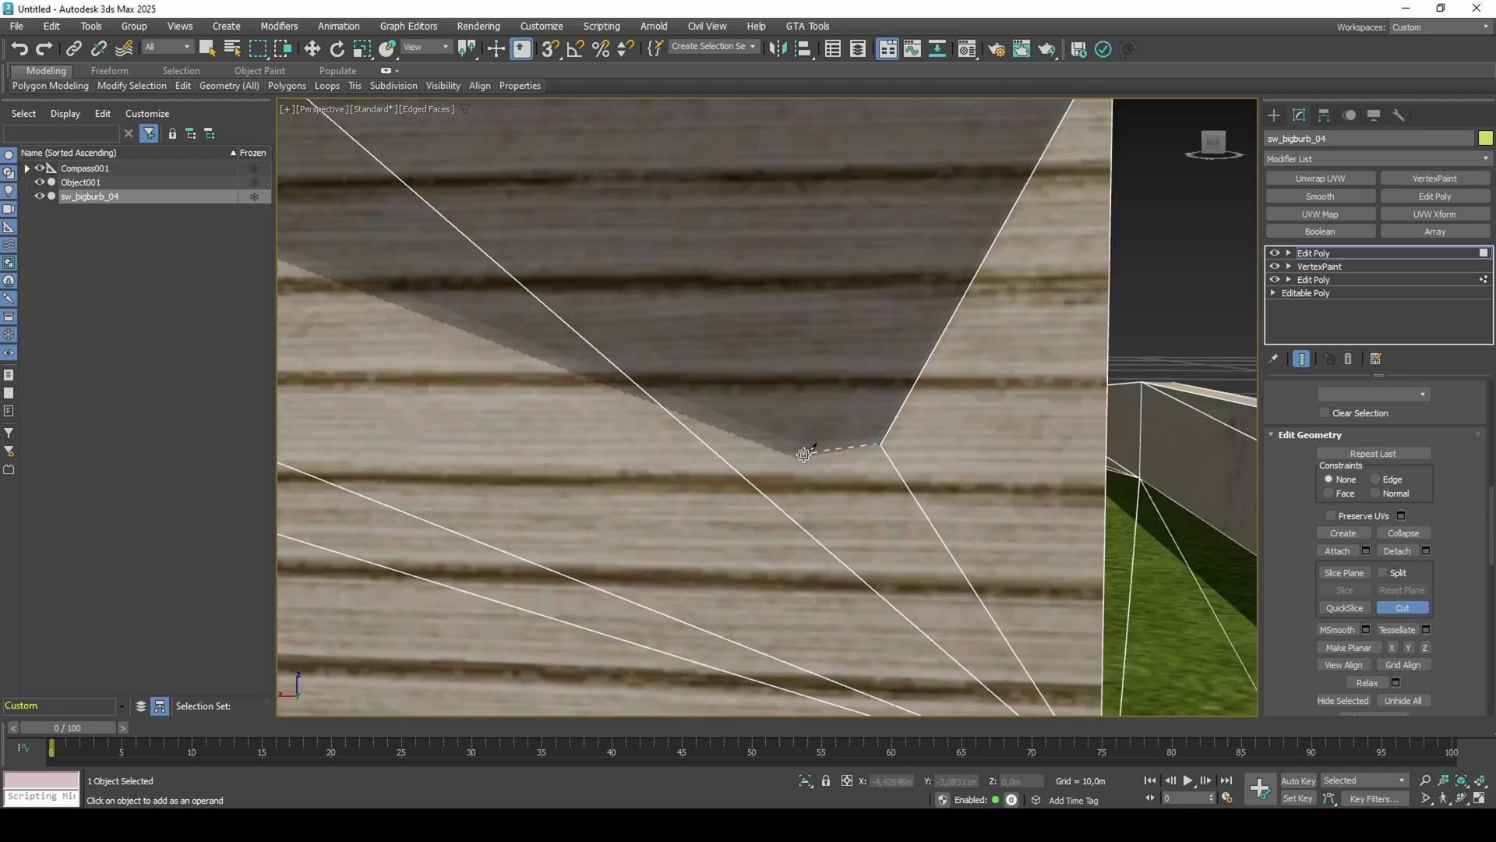
click(803, 454)
Extend the gable wall cut along the diagonal shadow edge past the windows to the peak above the deck-side window.
middle_drag(655, 399, 1120, 549)
scroll(836, 456, down, 4)
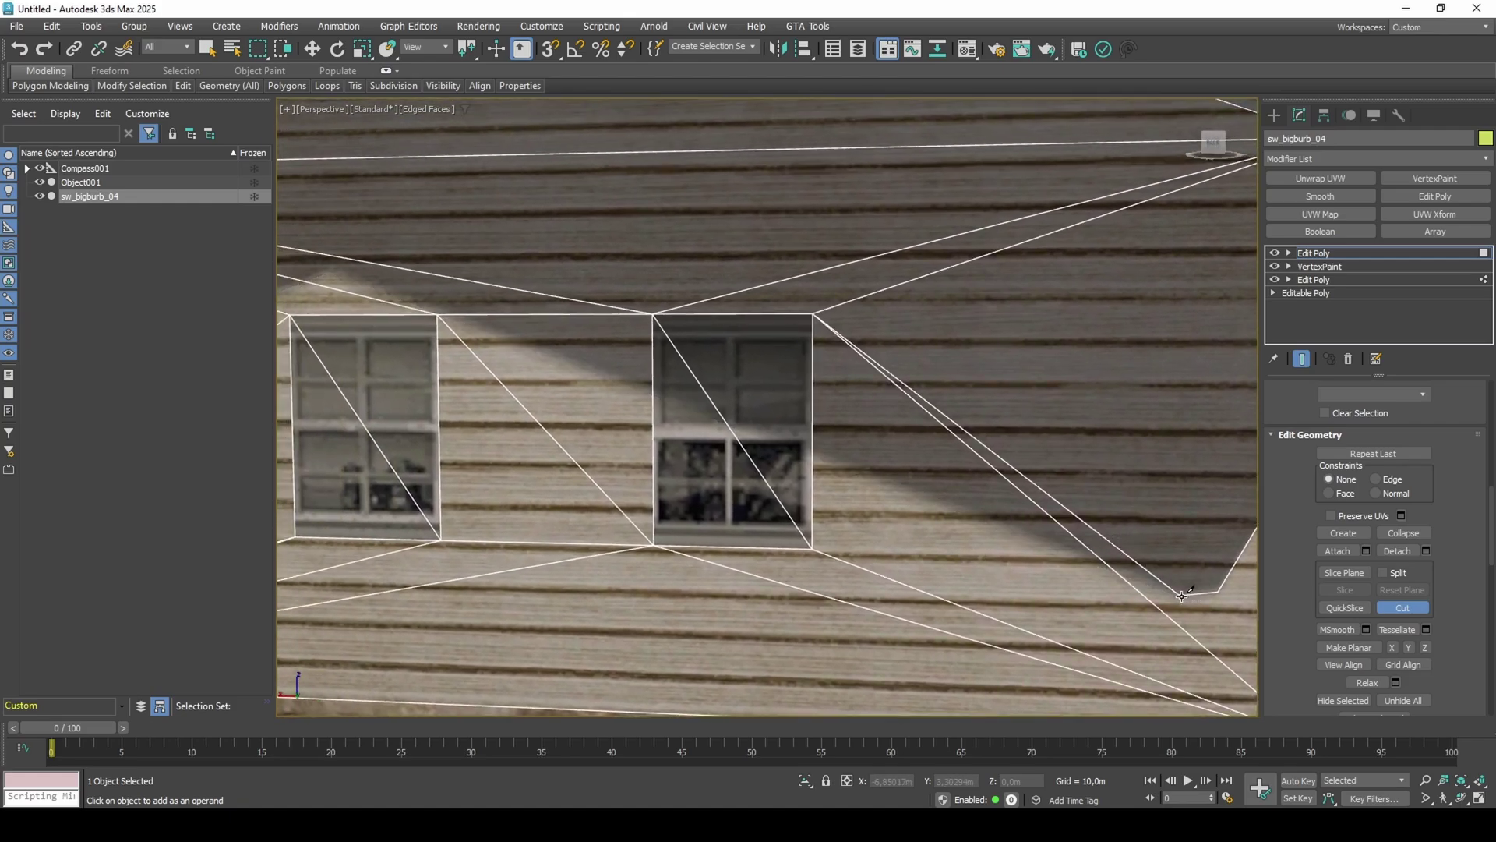
click(1182, 596)
middle_drag(661, 379, 1107, 499)
middle_drag(321, 315, 435, 336)
scroll(873, 410, up, 5)
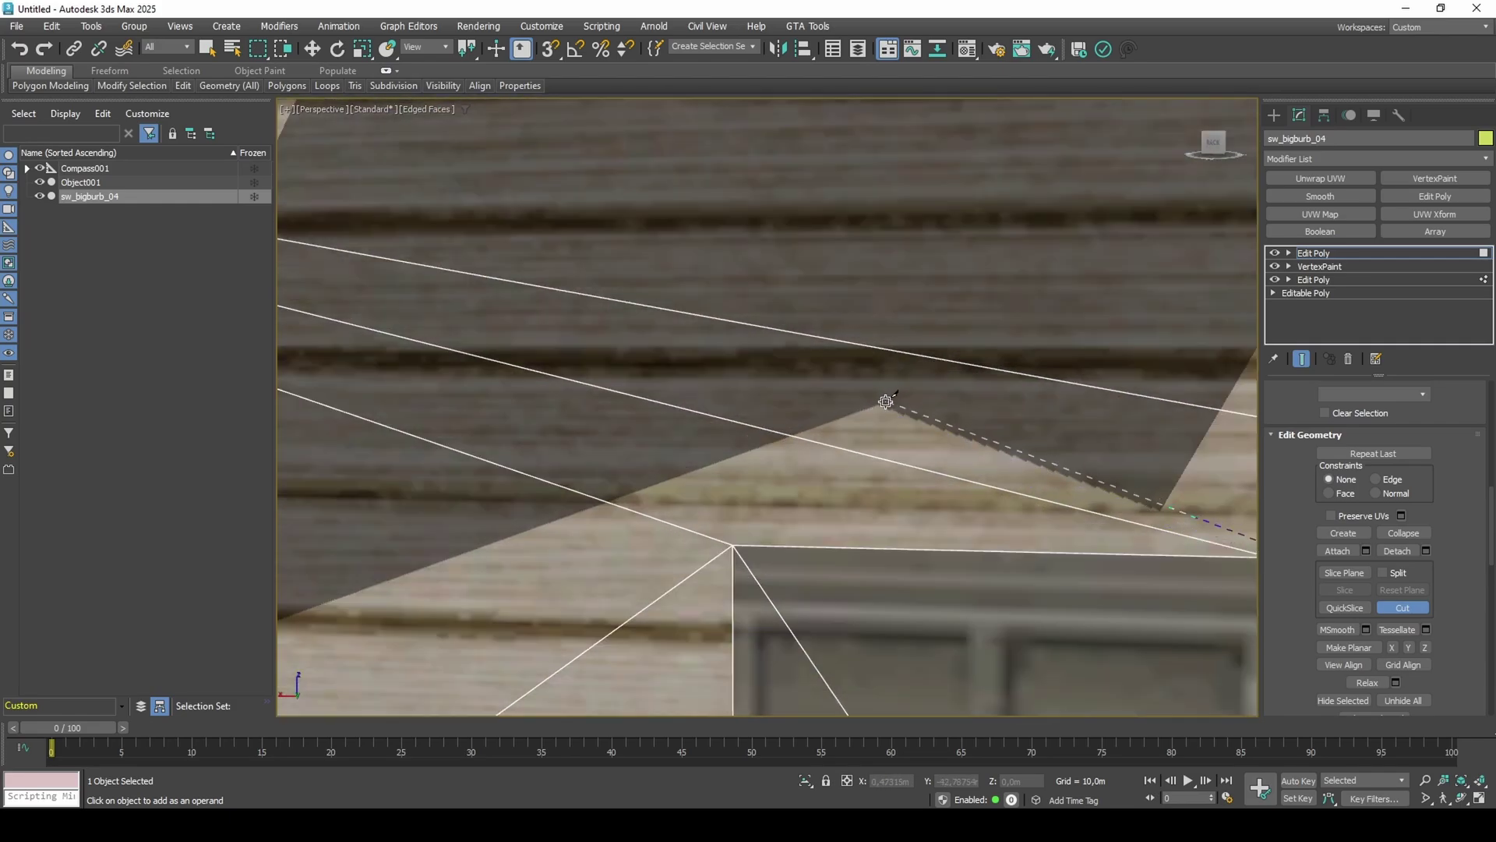
click(881, 404)
Try to cut from the shadow peak above the window to the gable wall's deck-side corner.
scroll(942, 348, down, 4)
middle_drag(484, 481, 808, 394)
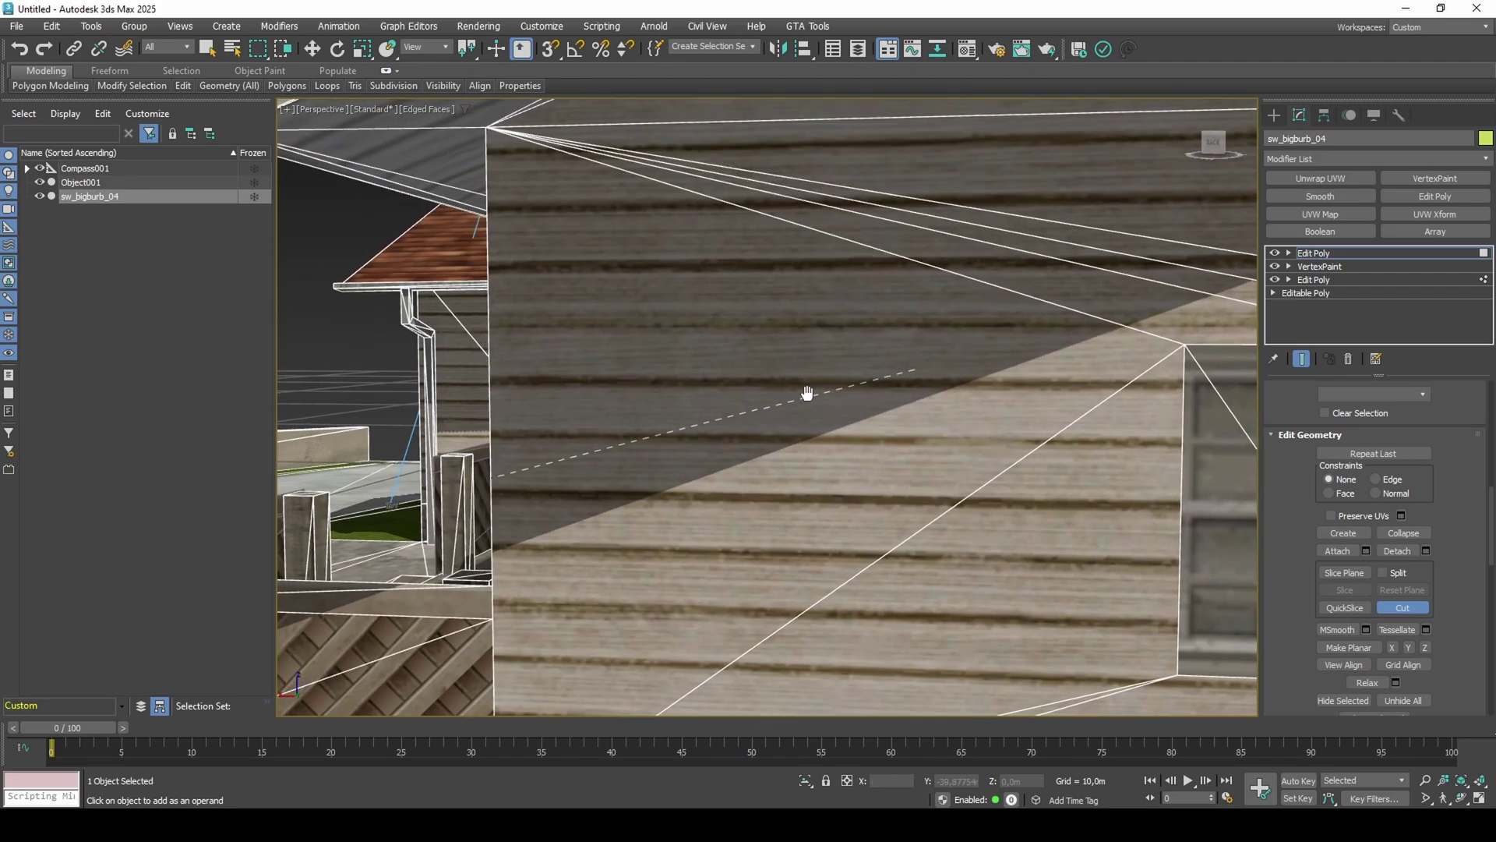
scroll(807, 394, down, 2)
click(593, 501)
right_click(594, 502)
key(ctrl+z)
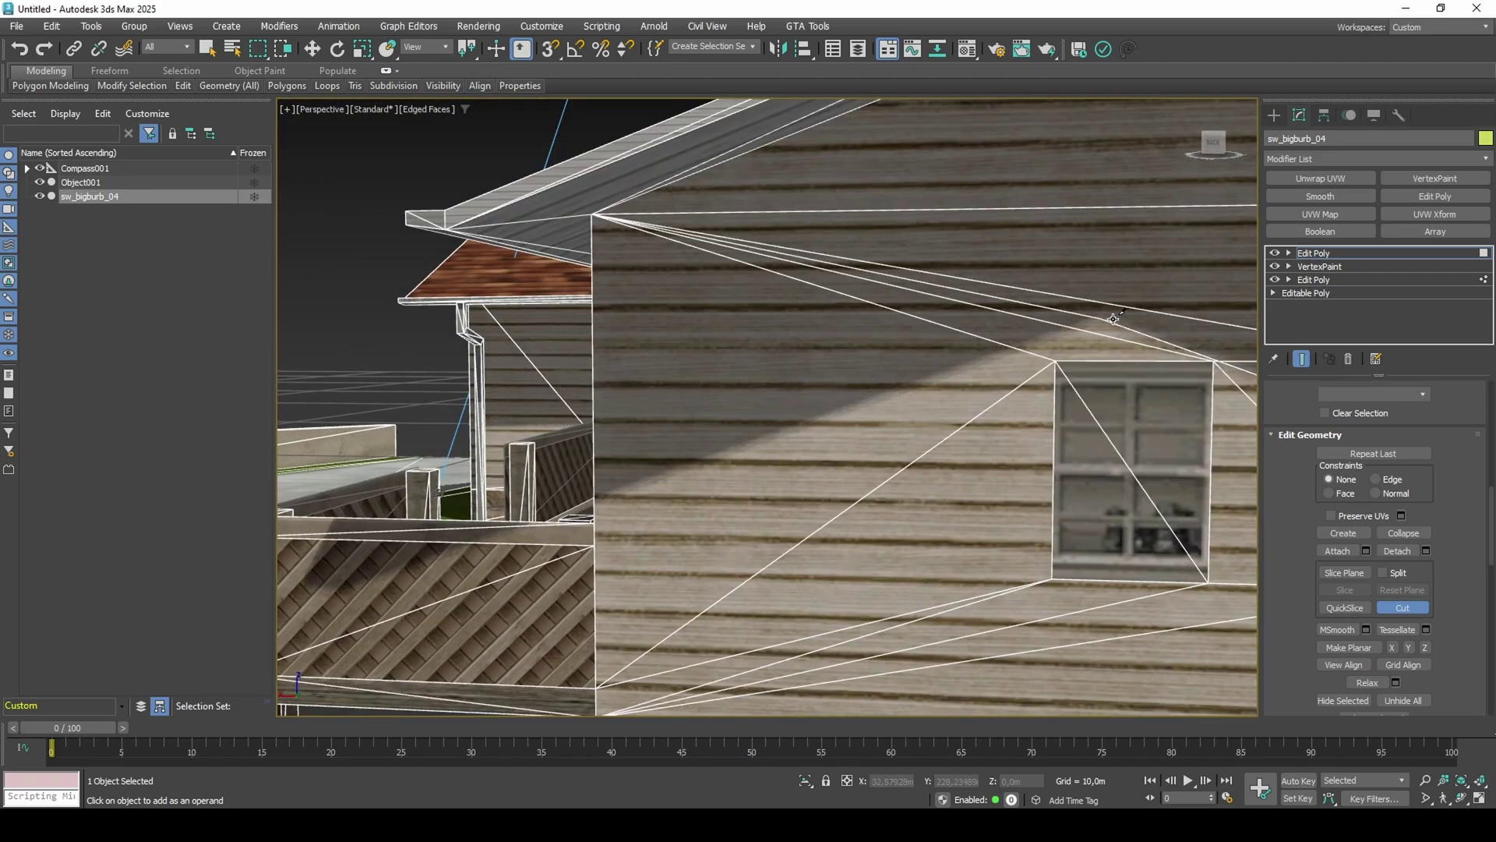
Cut from the peak above the deck-side window along the shadow edge to the gable wall's corner at the deck, and finish cutting.
key(F3)
key(F3)
scroll(1099, 320, up, 5)
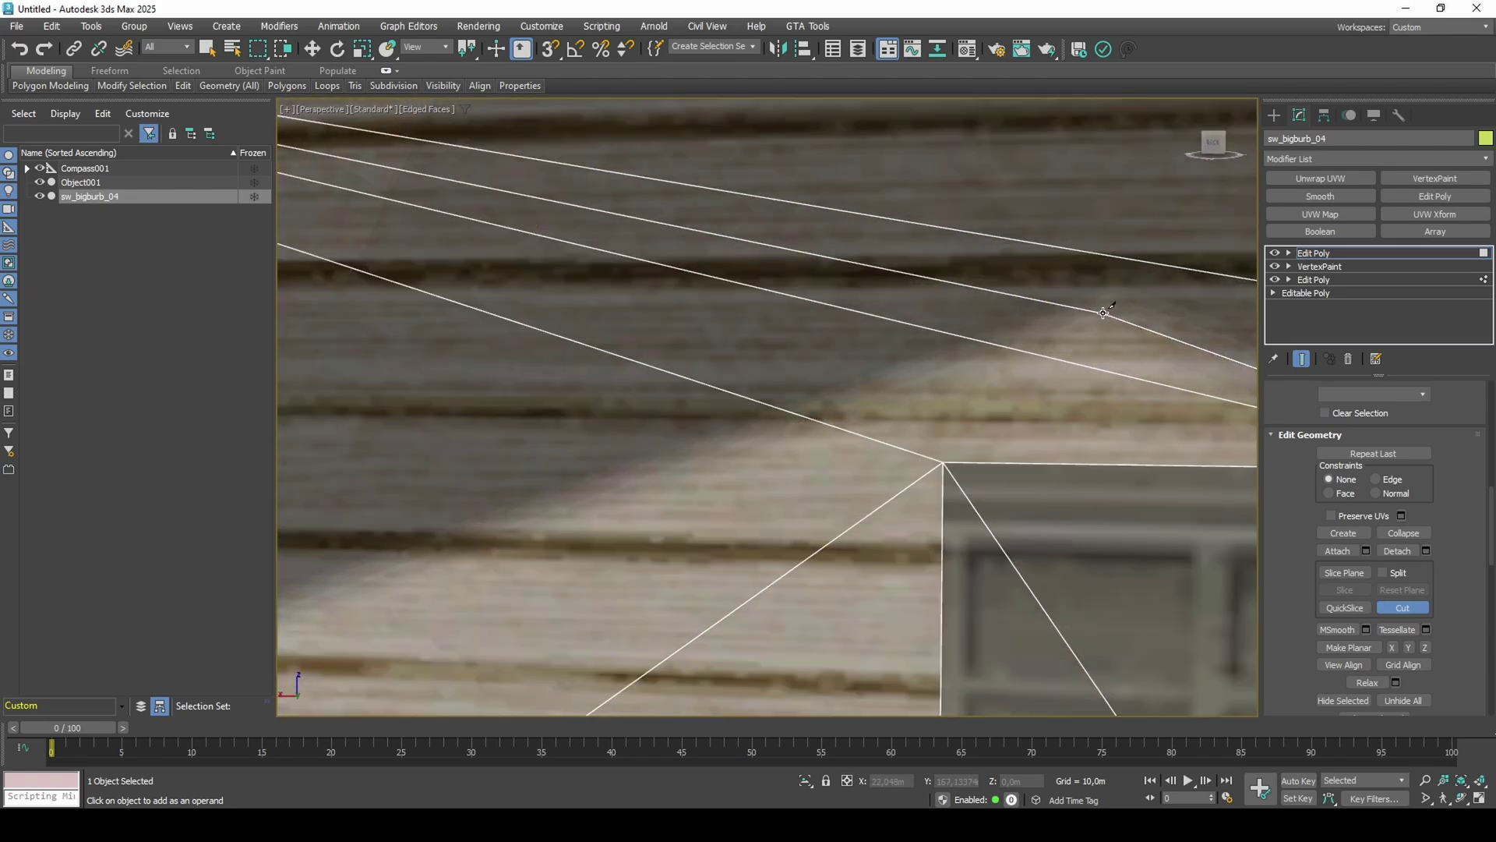
click(1102, 314)
scroll(1169, 257, down, 5)
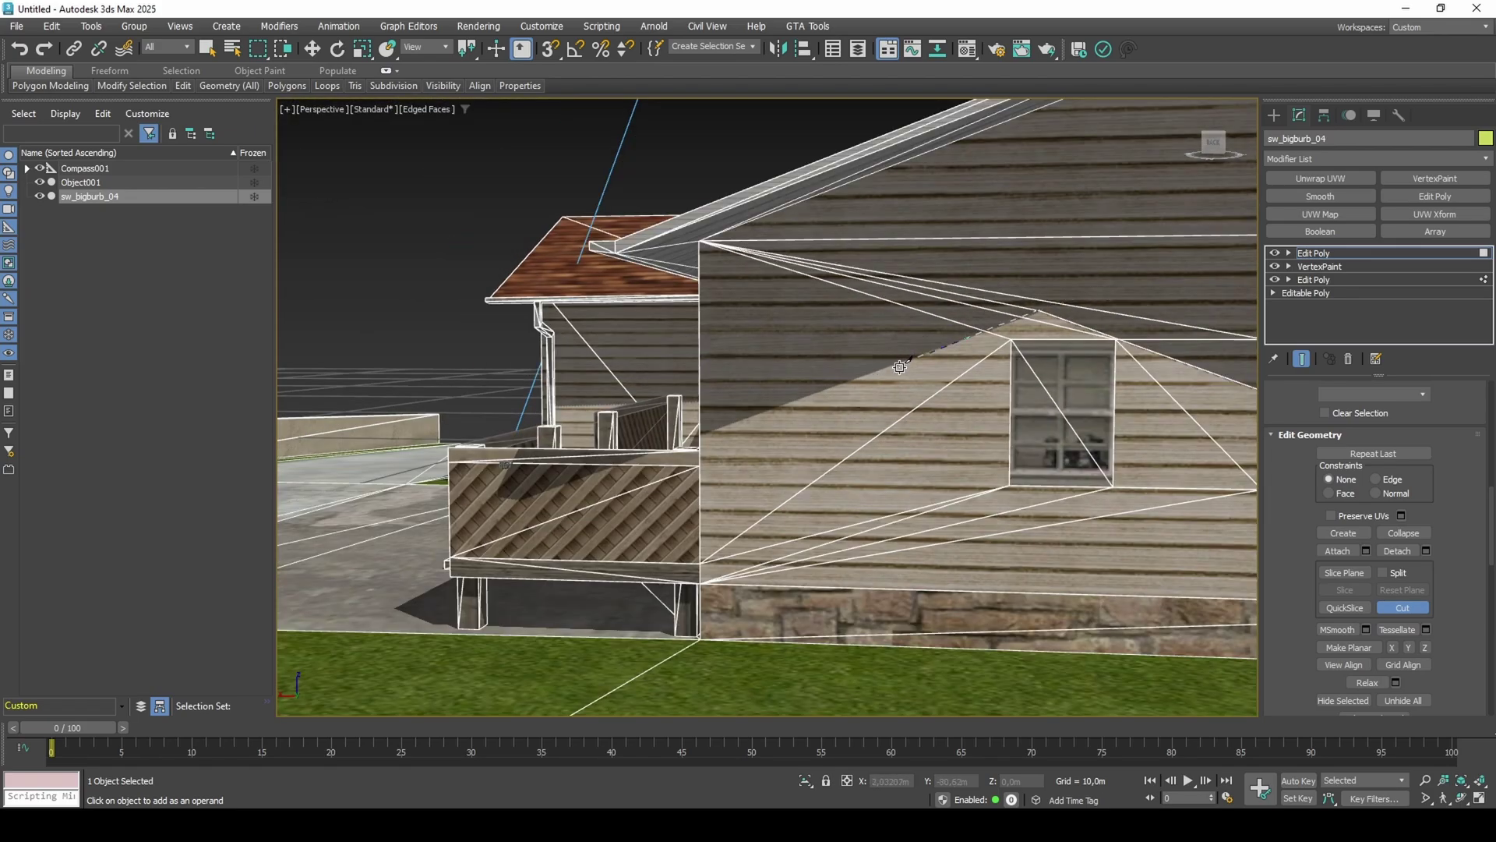
middle_drag(901, 367, 1055, 378)
scroll(1021, 439, up, 7)
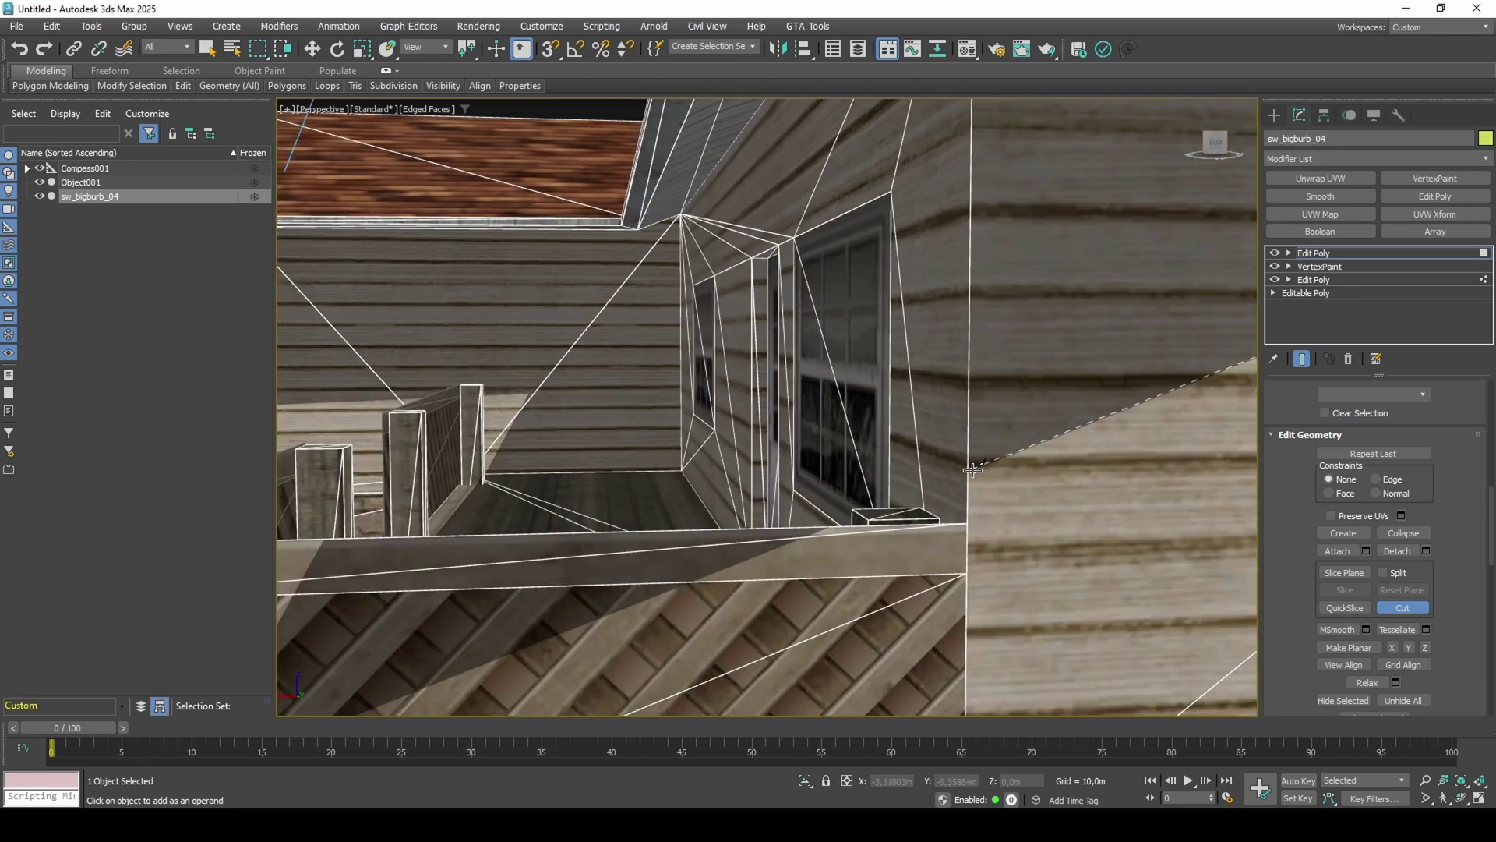
click(969, 472)
right_click(968, 472)
scroll(890, 430, down, 7)
middle_drag(956, 418, 917, 424)
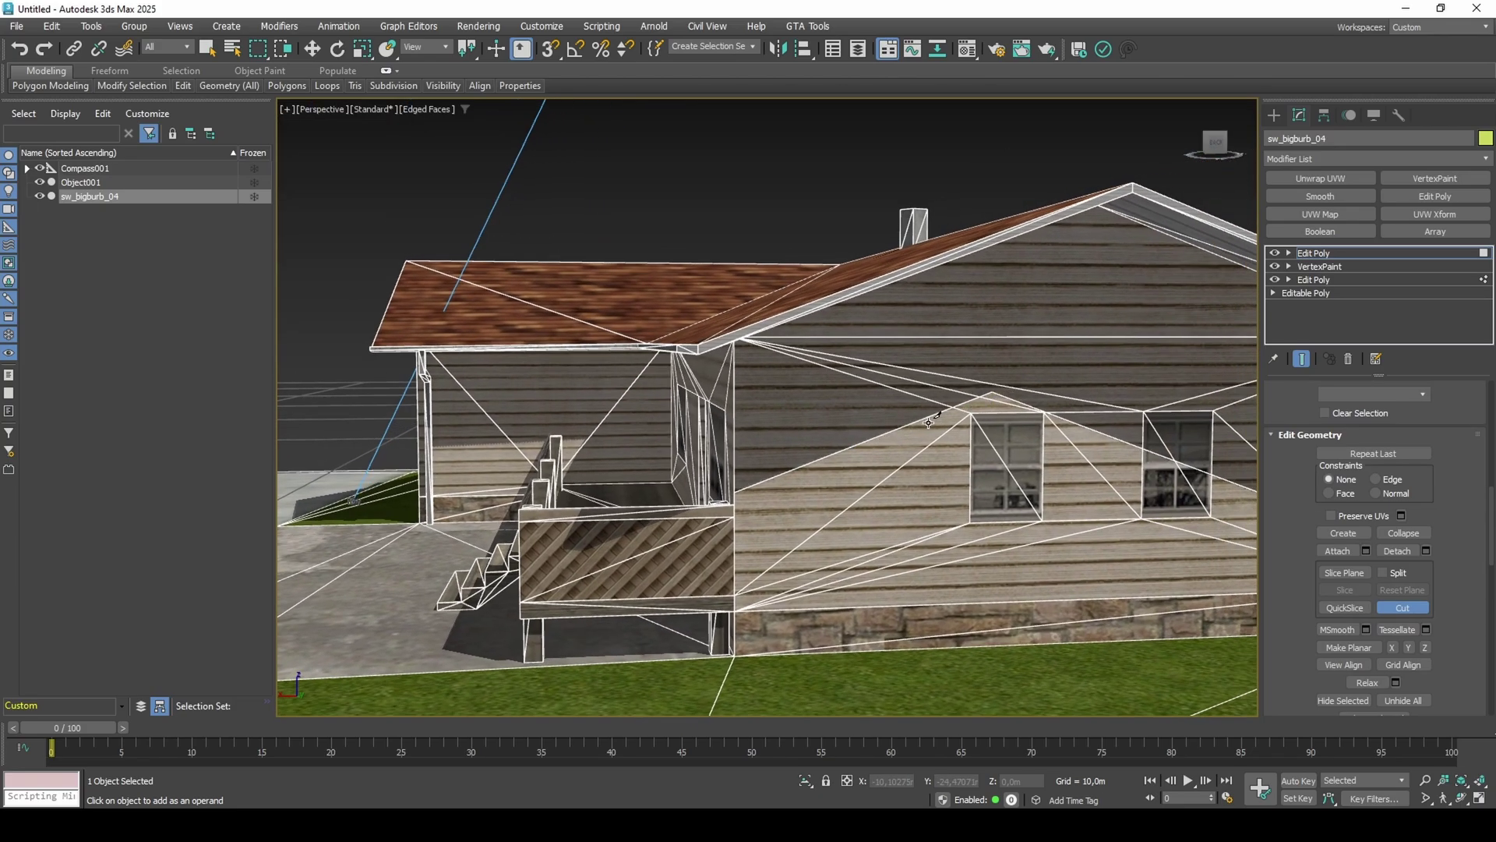
right_click(943, 417)
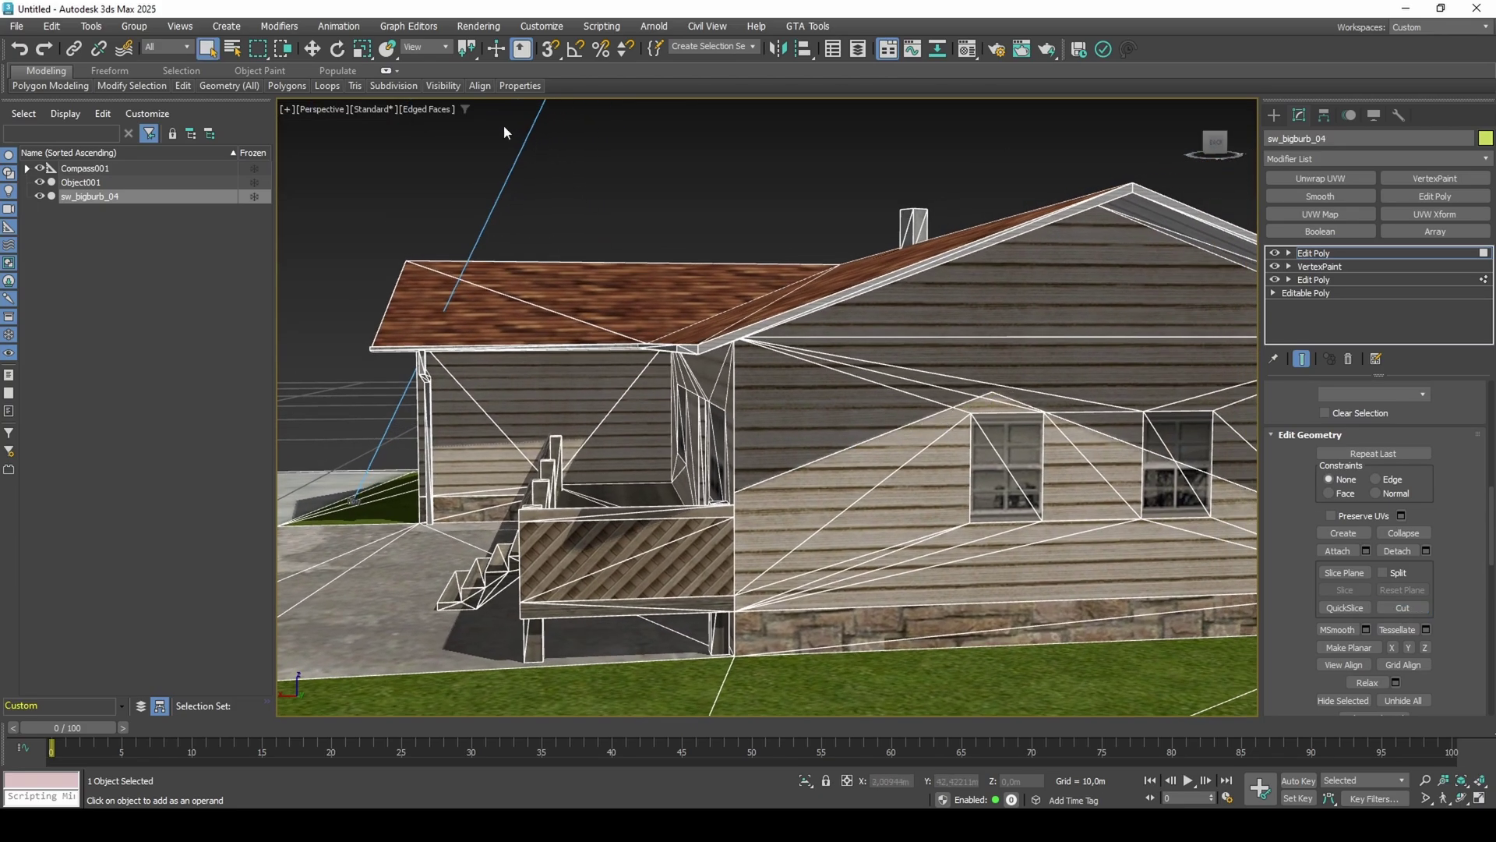
Set the viewport's shadow quality to 0.125X - Very Low and turn off its shadows.
click(438, 109)
click(503, 363)
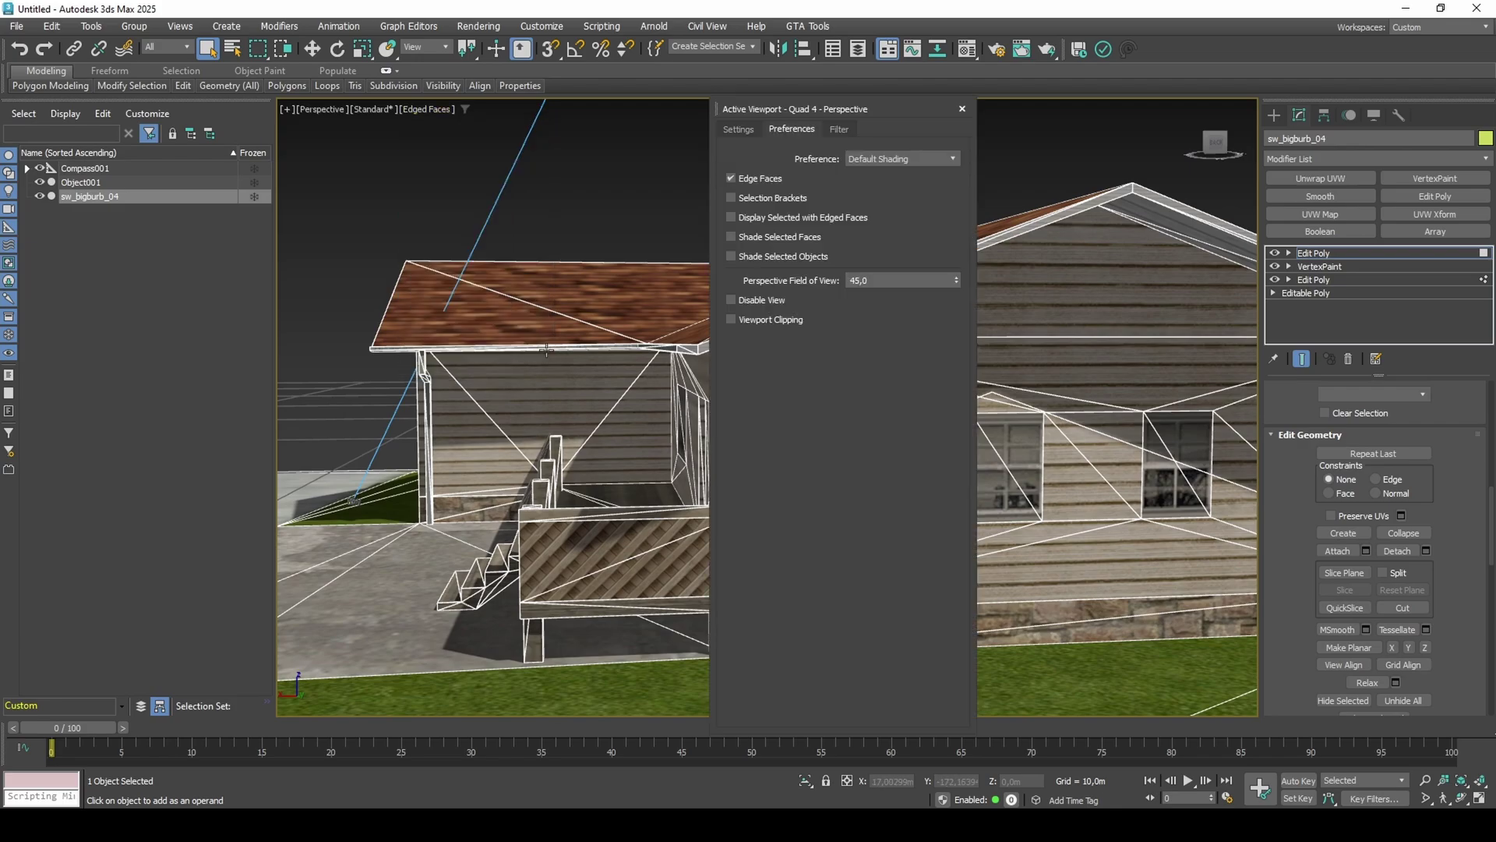
click(739, 129)
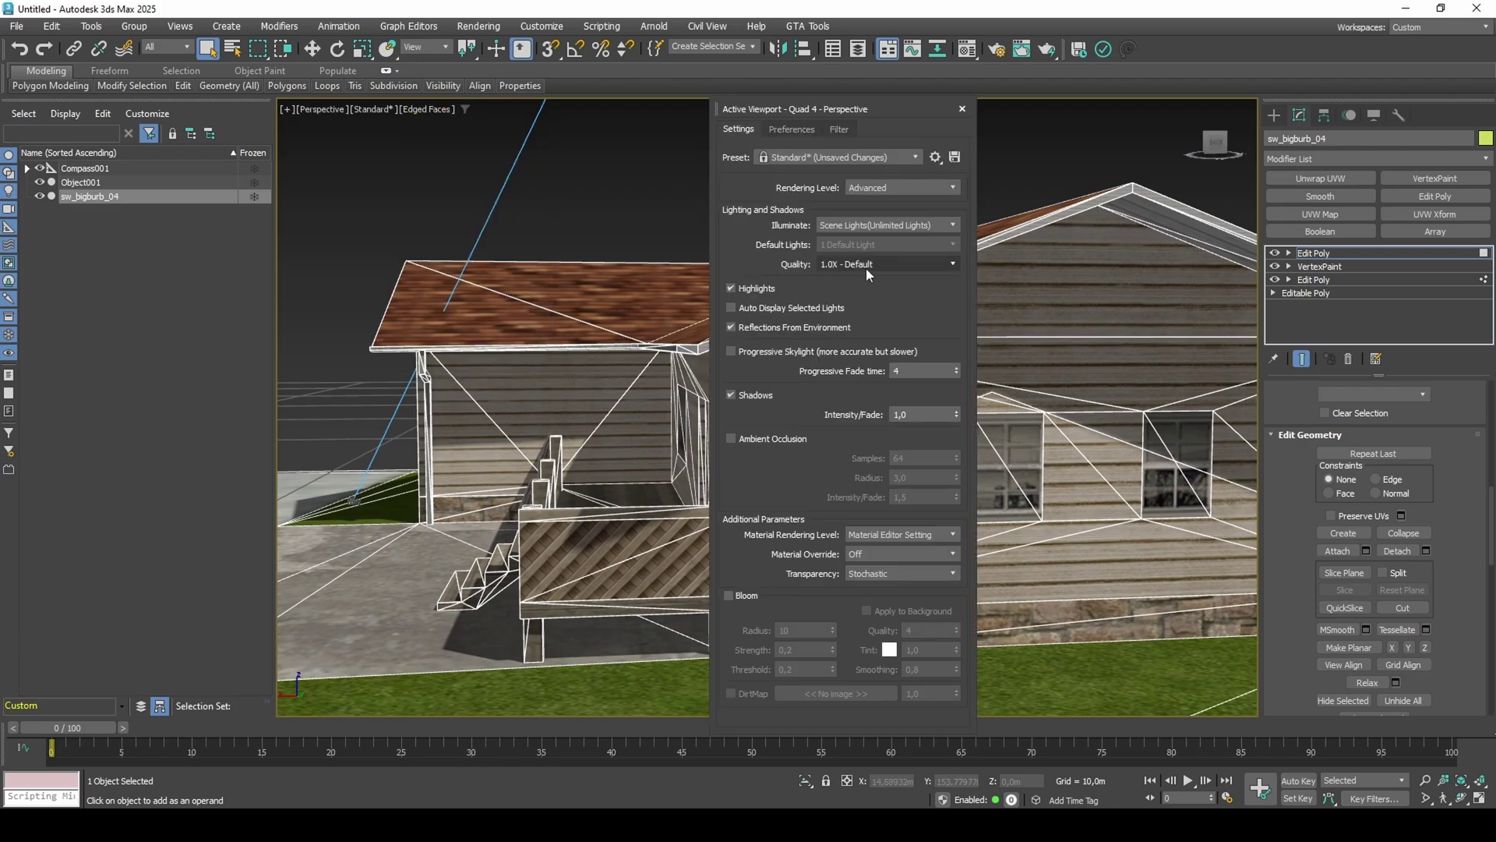
click(870, 265)
click(883, 309)
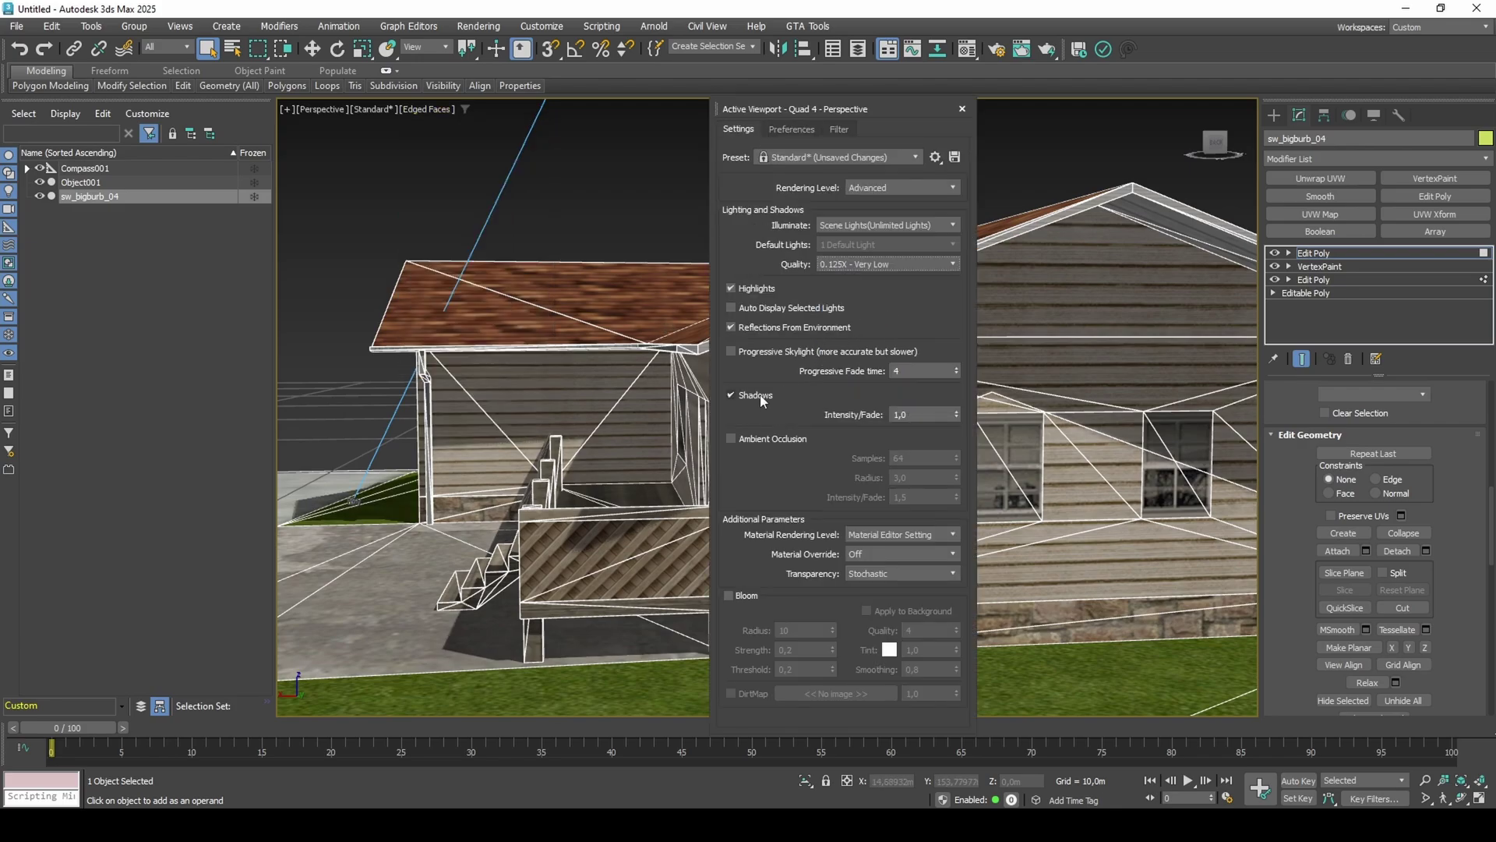
click(732, 395)
click(963, 109)
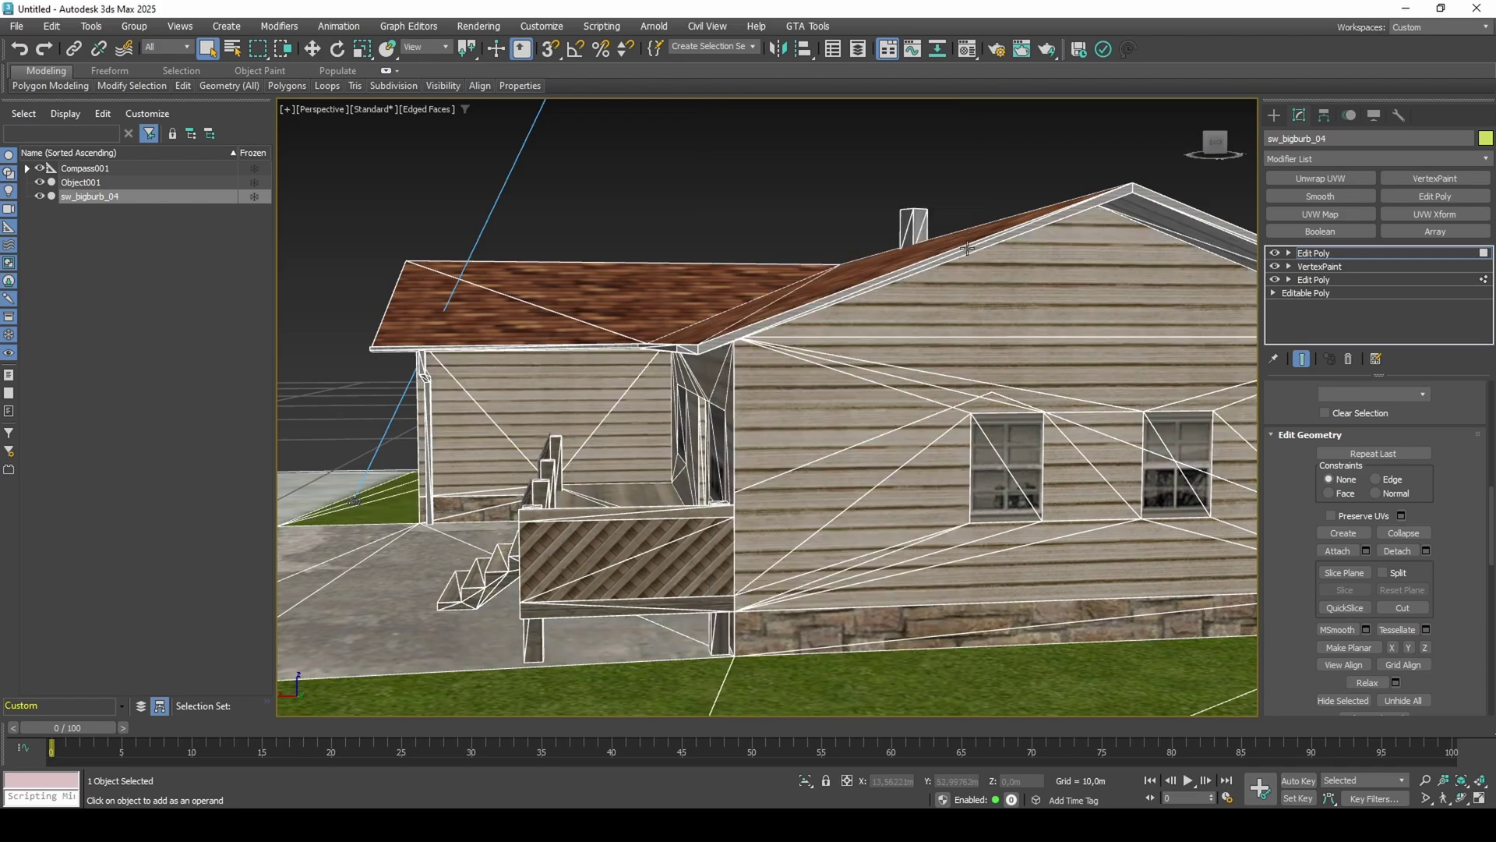
Examine the newly cut shadow edges on the gable and long side walls at edge level.
middle_drag(964, 367, 689, 399)
scroll(1294, 510, up, 8)
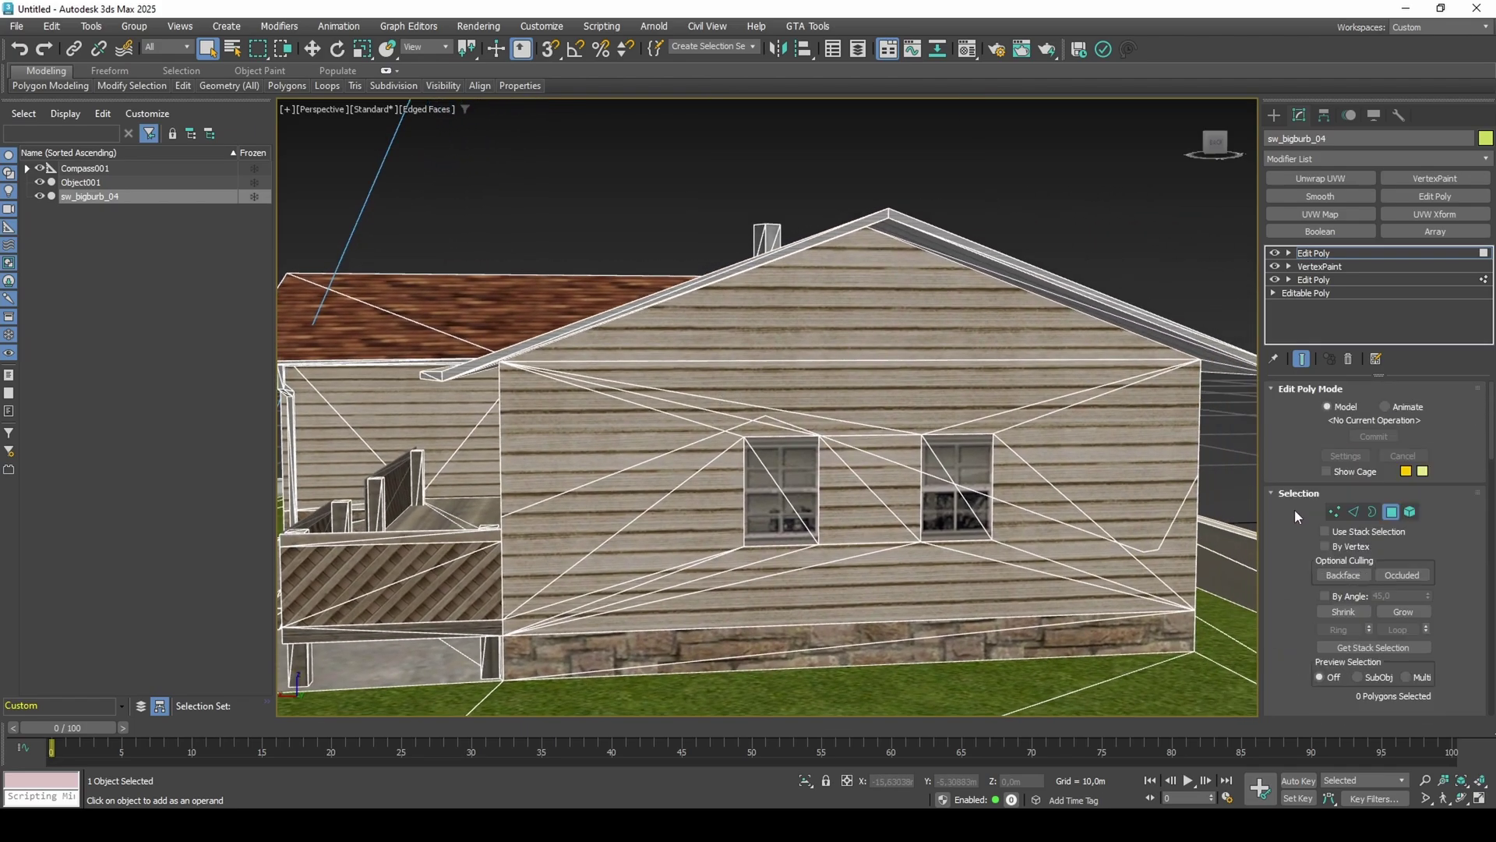
middle_drag(1116, 500, 876, 485)
key(2)
scroll(1072, 484, down, 3)
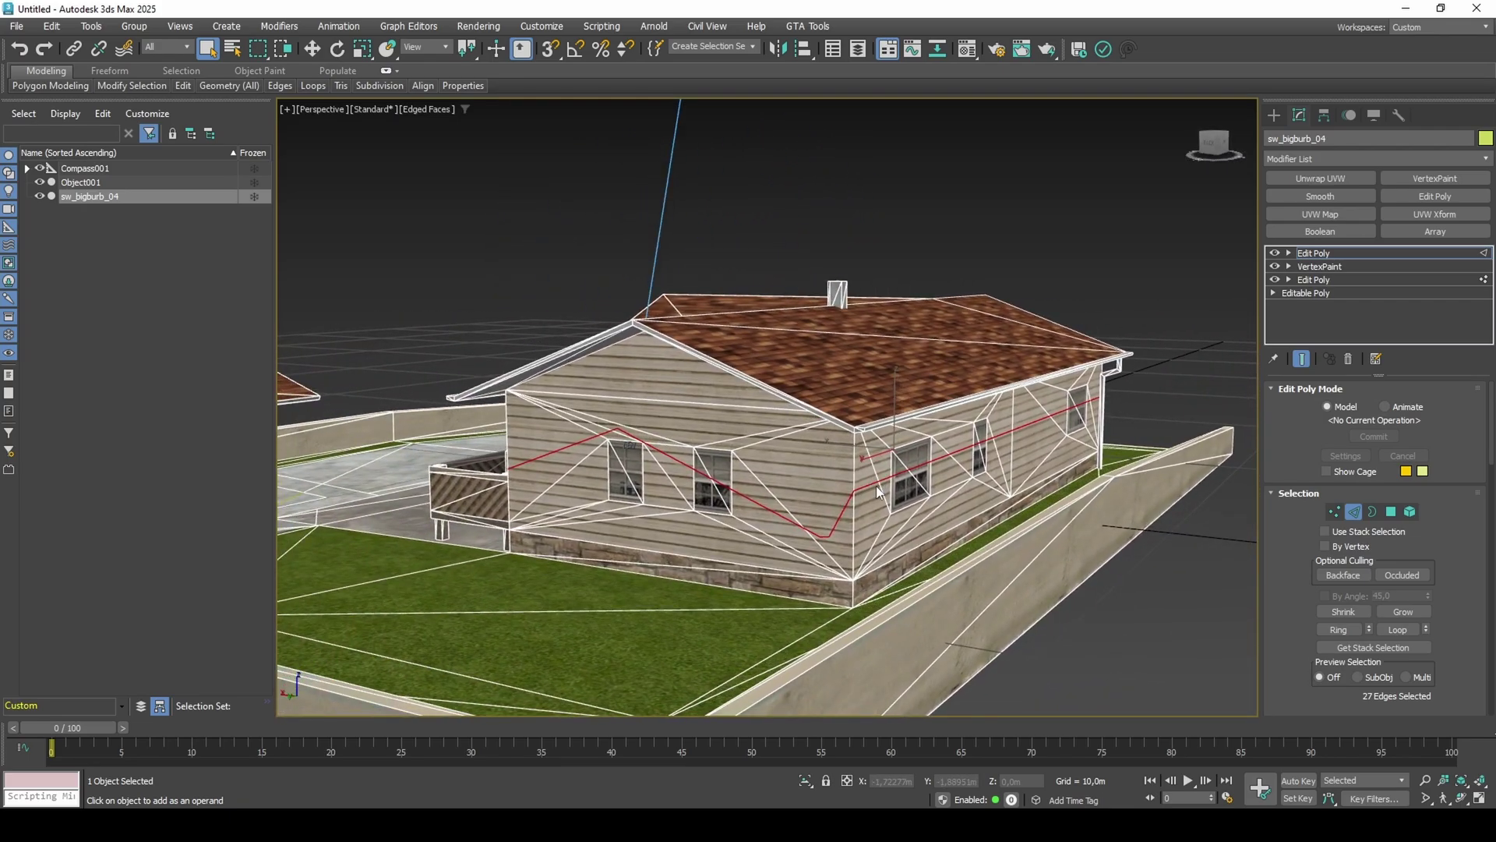
Paint-select the wall polygons above the cut shadow line on the gable wall using a paint selection region.
key(4)
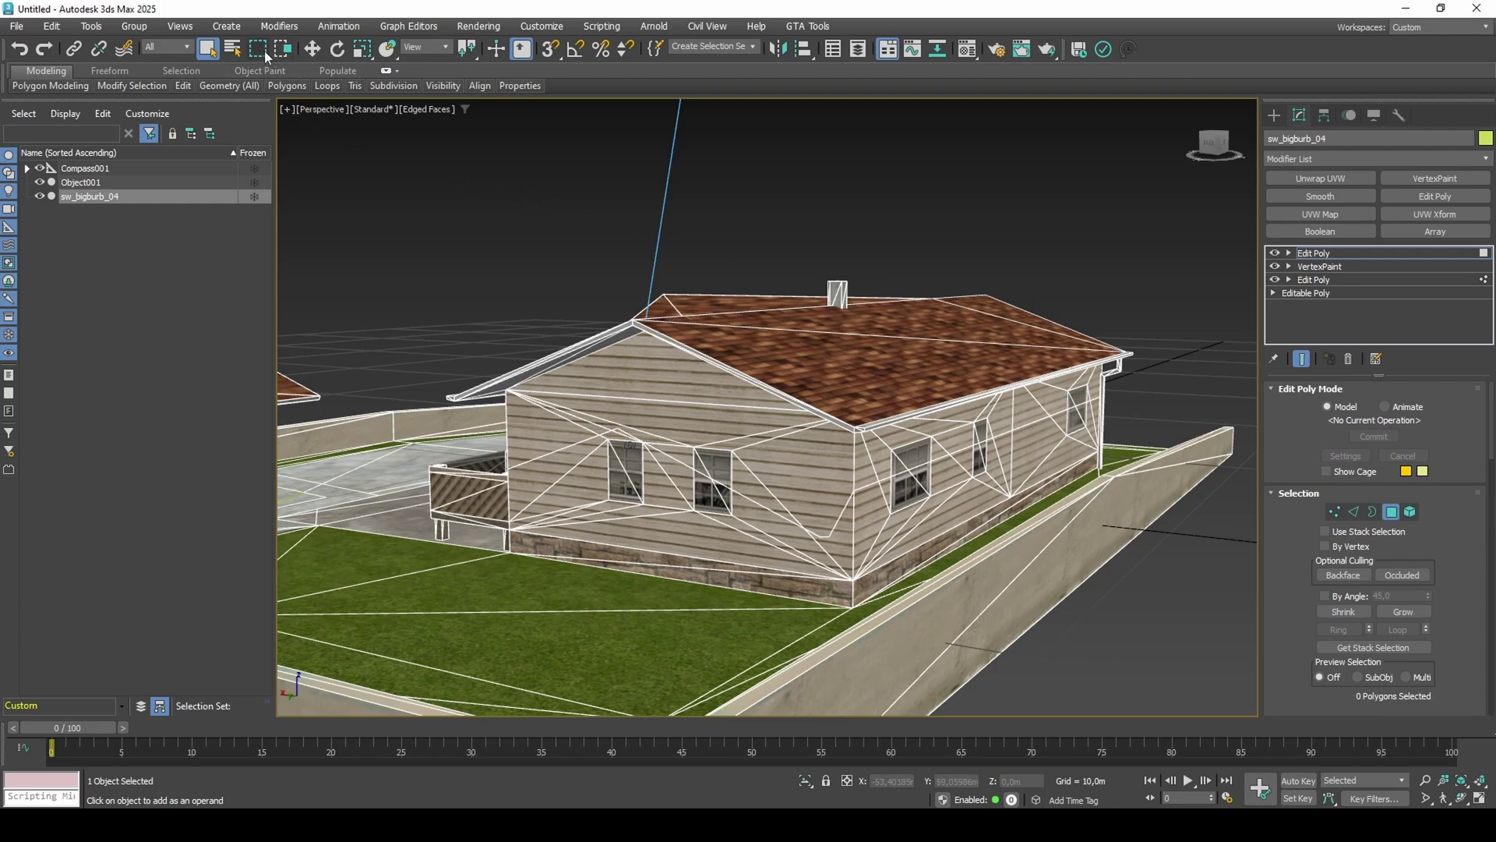
drag(264, 50, 271, 109)
drag(262, 175, 262, 175)
alt+middle_drag(785, 364, 823, 377)
scroll(764, 430, up, 4)
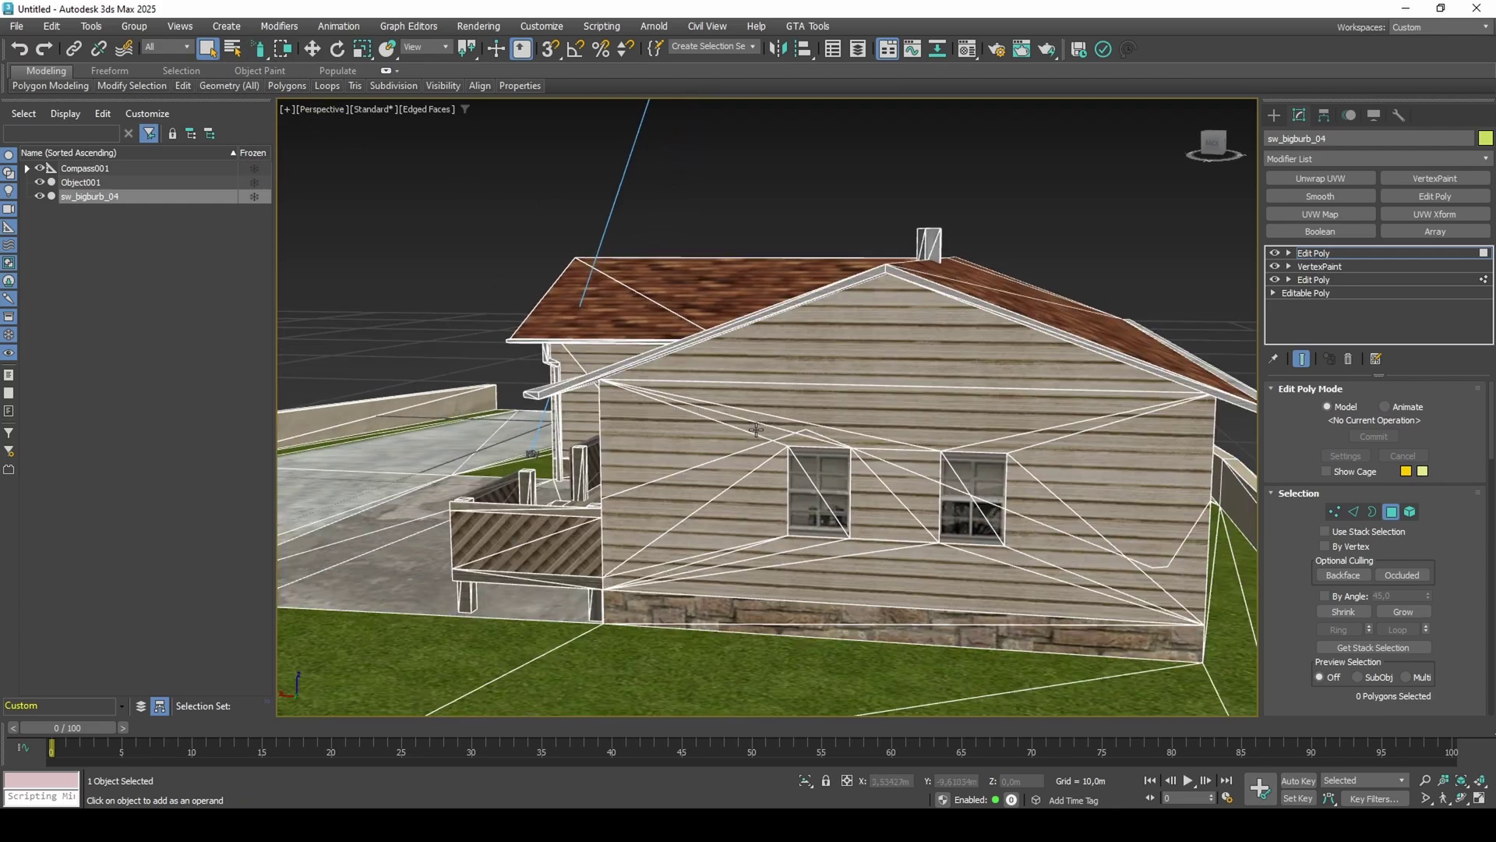
scroll(640, 445, down, 5)
mouse_move(619, 440)
mouse_down()
mouse_move(788, 396)
mouse_move(896, 390)
mouse_up()
drag(999, 424, 1060, 452)
scroll(936, 431, down, 3)
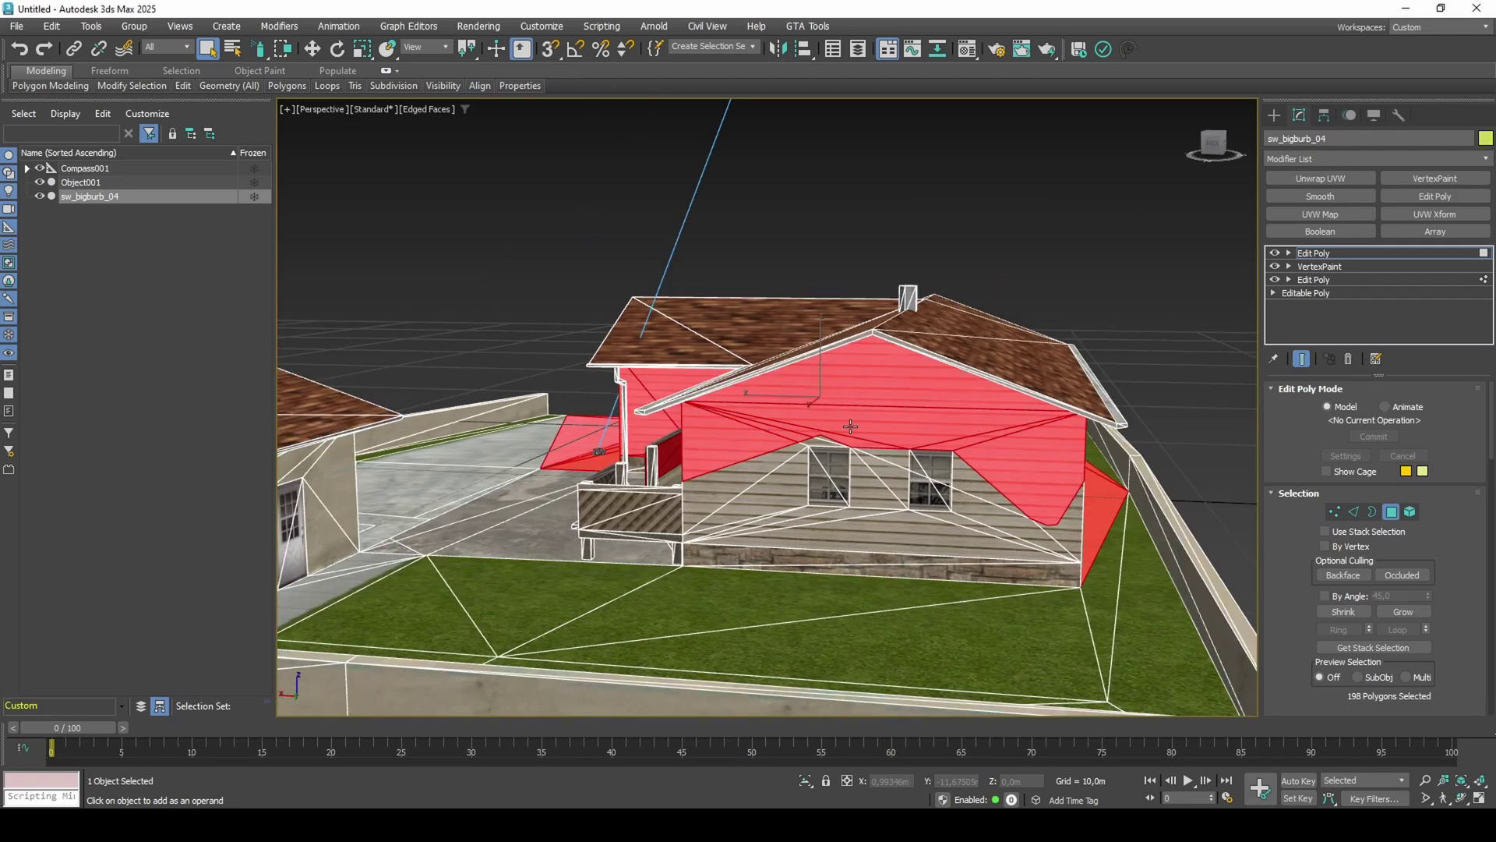
mouse_move(936, 431)
alt+middle_down()
mouse_move(1013, 433)
mouse_move(864, 422)
alt+middle_up()
scroll(1060, 407, up, 2)
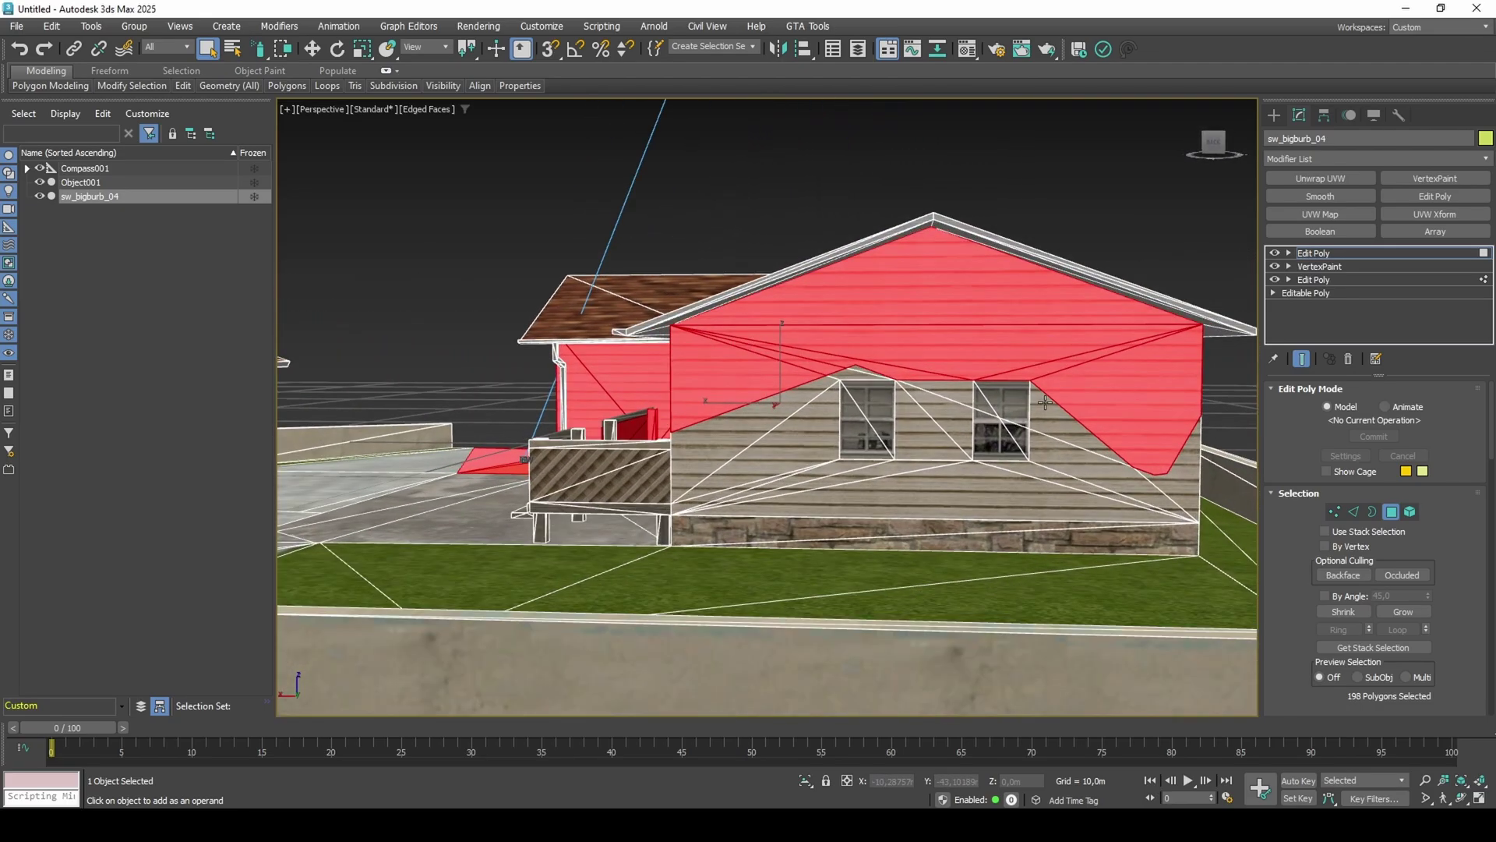
Enable Occluded culling and paint-select afresh the gable wall polygons above the cut shadow line, including those around the windows.
click(1400, 575)
click(1151, 245)
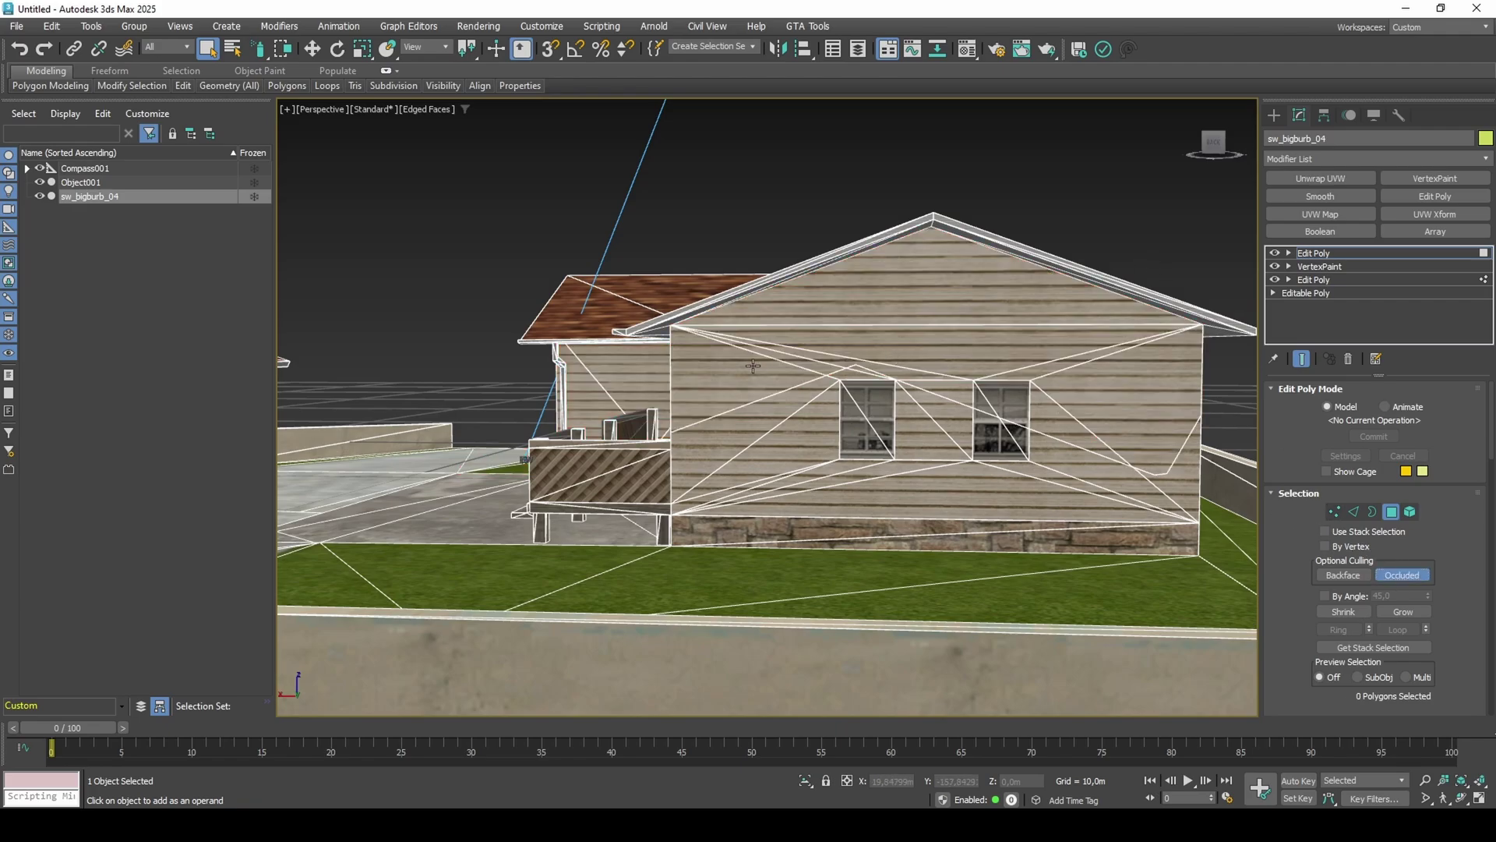
drag(751, 365, 831, 324)
drag(991, 316, 1059, 365)
middle_drag(1118, 391, 955, 388)
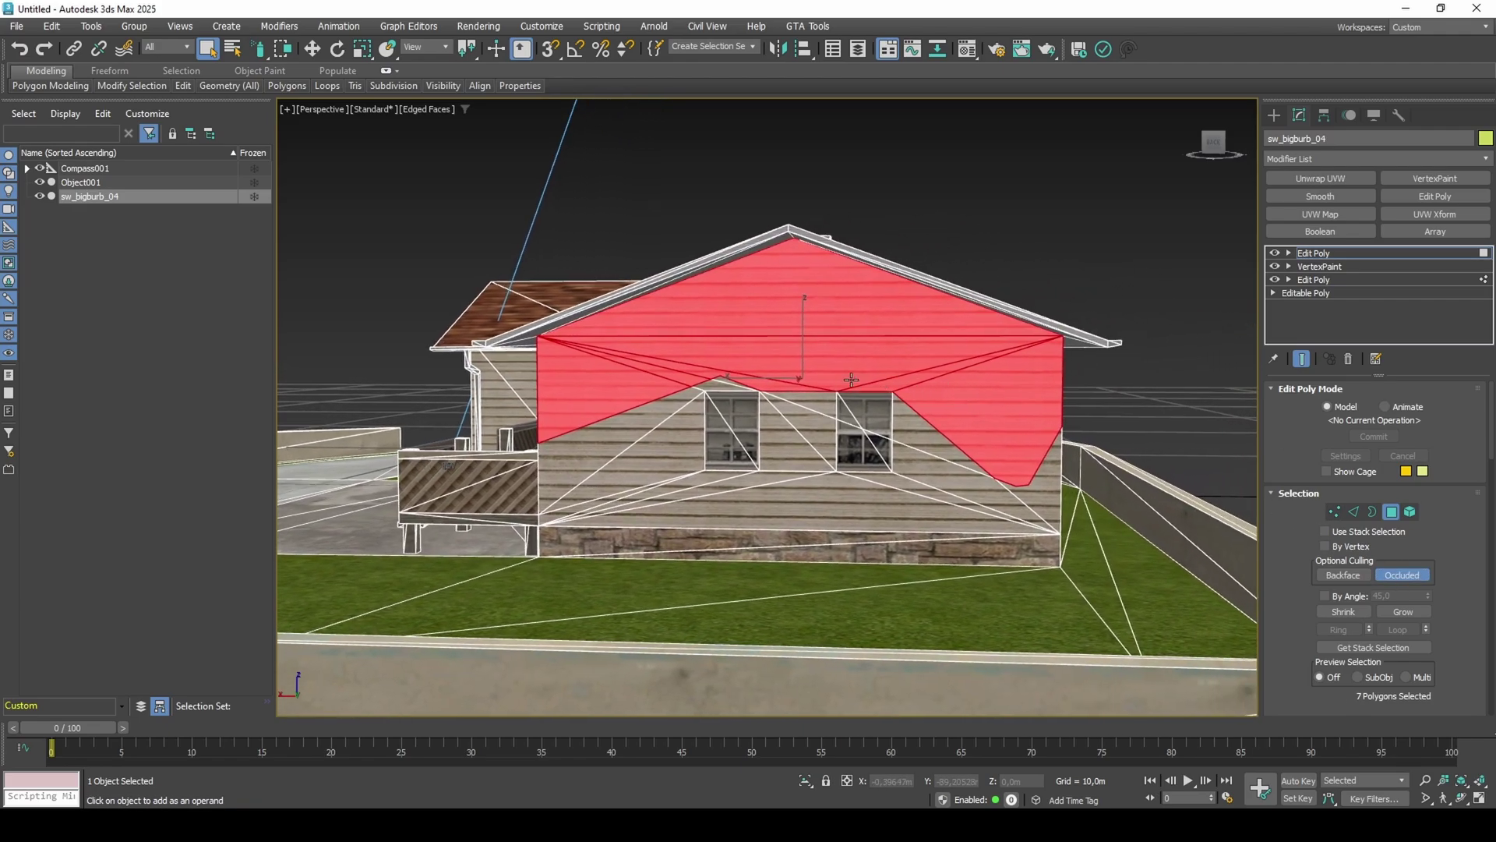
ctrl+drag(844, 379, 918, 407)
Add the long side wall's polygons above its cut shadow line, including the window tops, to the selection.
mouse_move(952, 389)
middle_down()
mouse_move(851, 411)
mouse_move(712, 392)
middle_up()
scroll(790, 443, up, 3)
scroll(790, 442, up, 3)
middle_drag(713, 392, 910, 410)
mouse_move(770, 352)
alt+middle_down()
mouse_move(794, 343)
mouse_move(805, 363)
mouse_move(779, 364)
alt+middle_up()
scroll(779, 364, down, 3)
middle_drag(1018, 367, 831, 368)
middle_drag(1055, 428, 530, 427)
scroll(728, 435, down, 2)
mouse_move(1006, 425)
alt+middle_down()
mouse_move(837, 410)
mouse_move(925, 448)
mouse_move(711, 438)
mouse_move(747, 441)
alt+middle_up()
scroll(837, 410, down, 3)
scroll(711, 437, down, 1)
ctrl+drag(515, 399, 1163, 387)
alt+middle_drag(1151, 387, 774, 428)
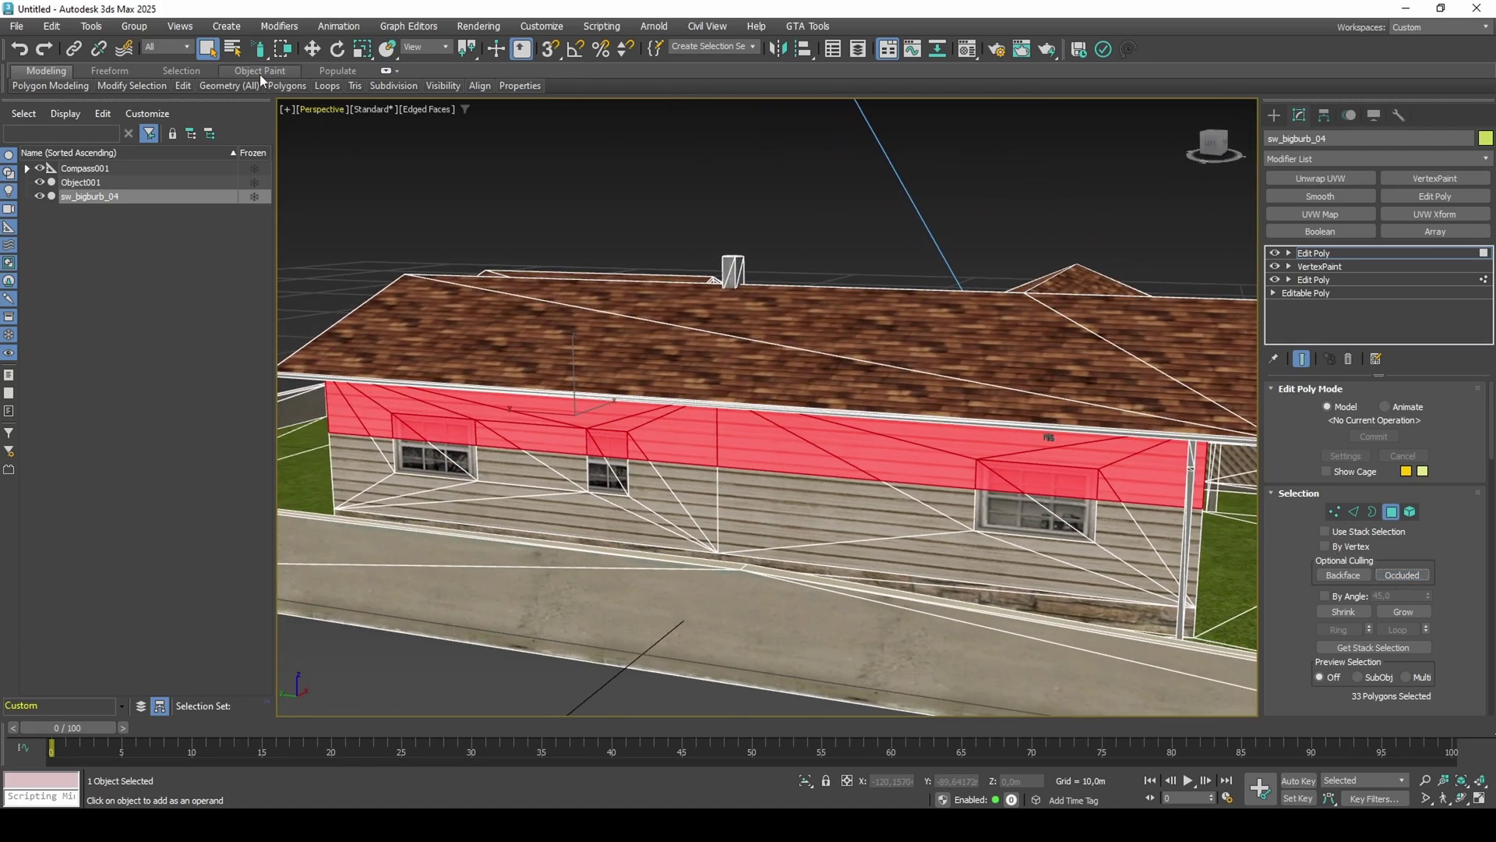
Apply a VertexPaint modifier over the selection, show unshaded vertex colors without edges, and fill the selected walls with dark blue.
drag(261, 54, 260, 73)
click(1435, 179)
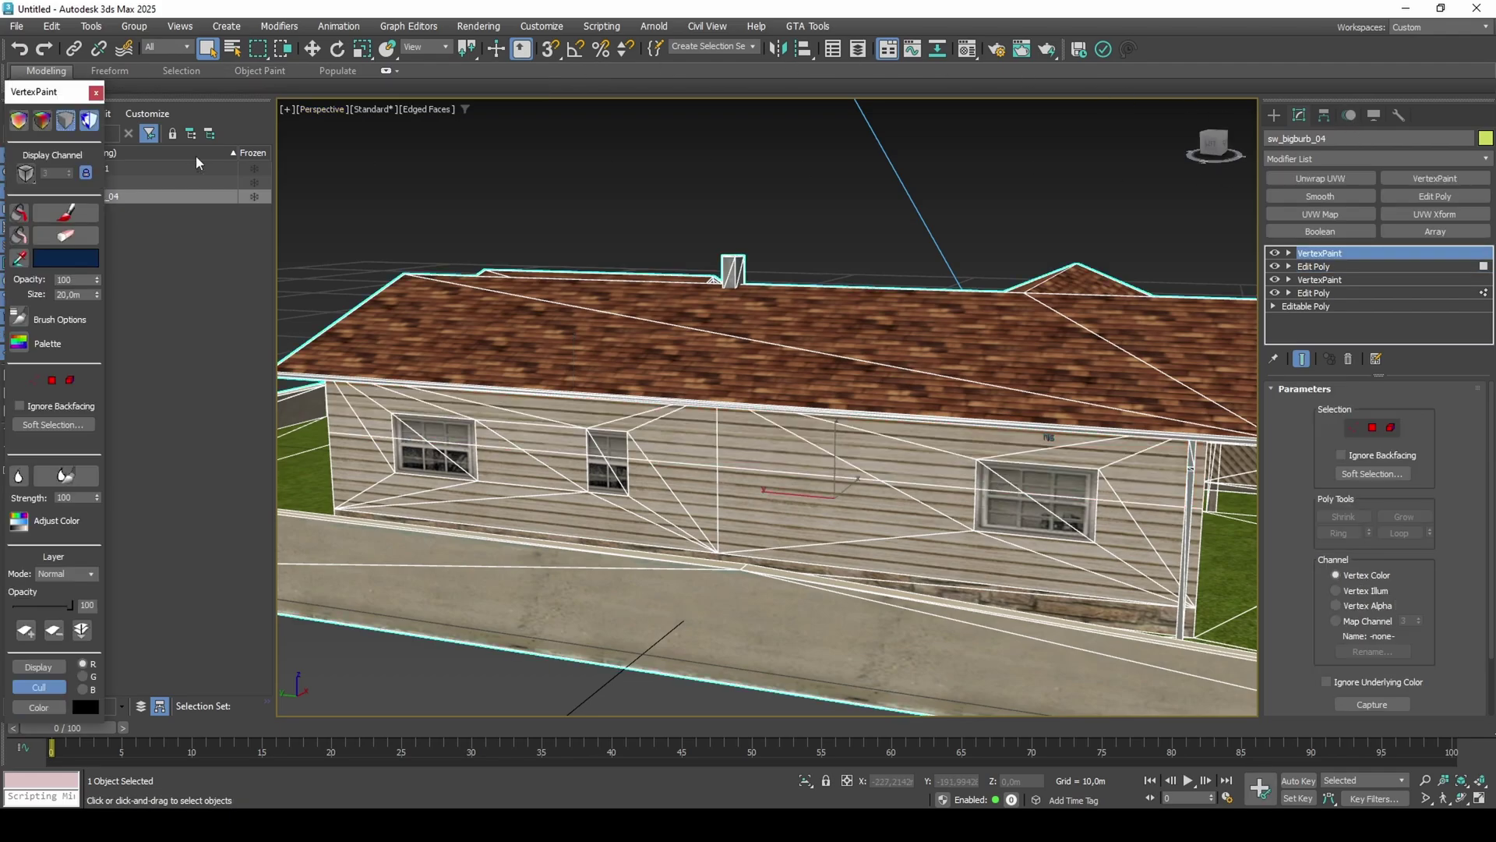
click(22, 125)
mouse_move(487, 245)
alt+middle_down()
mouse_move(670, 254)
mouse_move(911, 344)
mouse_move(712, 297)
alt+middle_up()
key(F4)
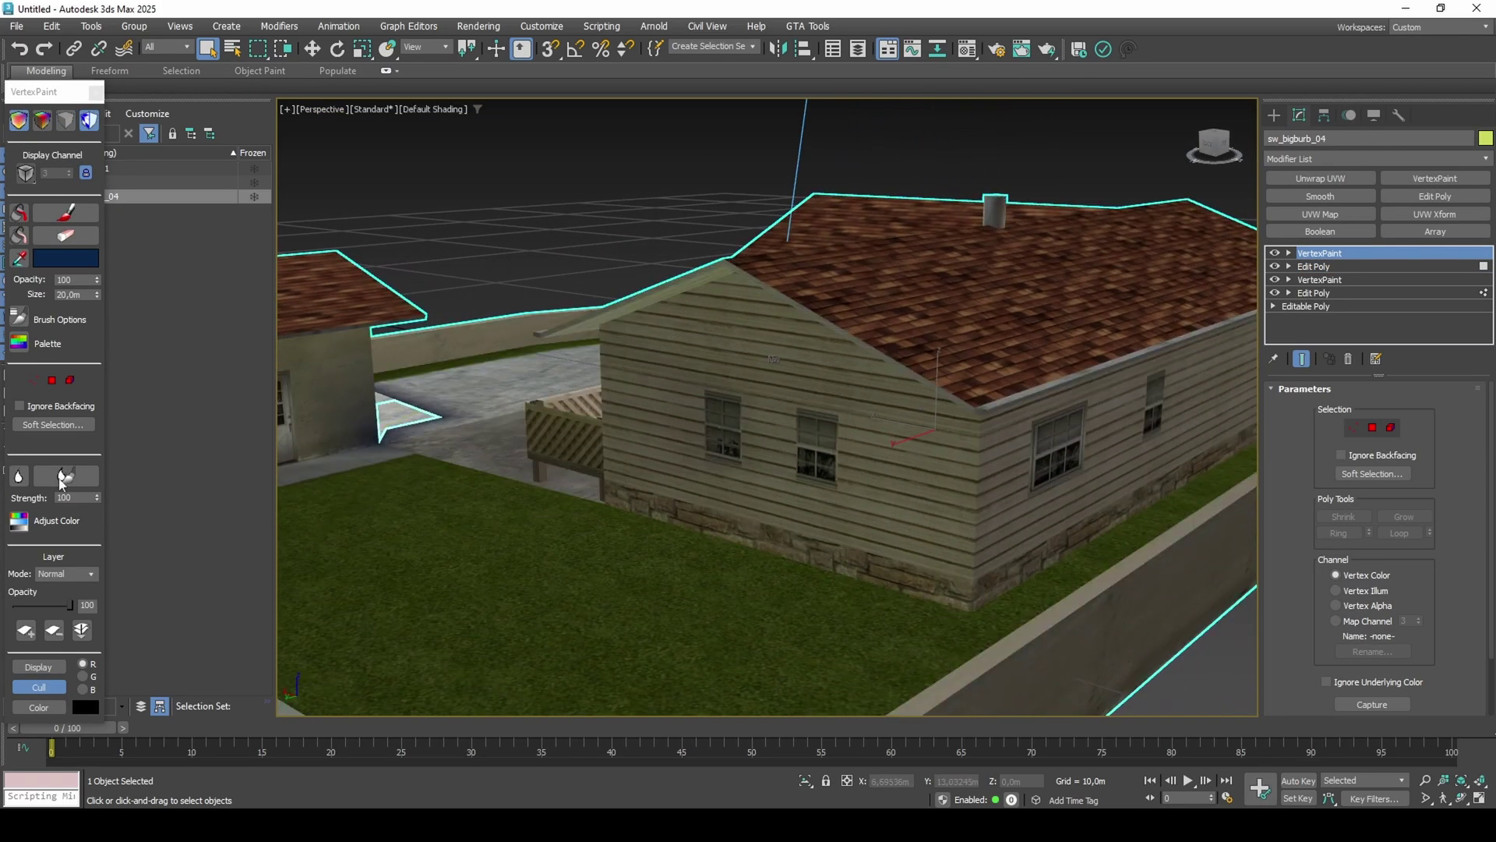
click(20, 214)
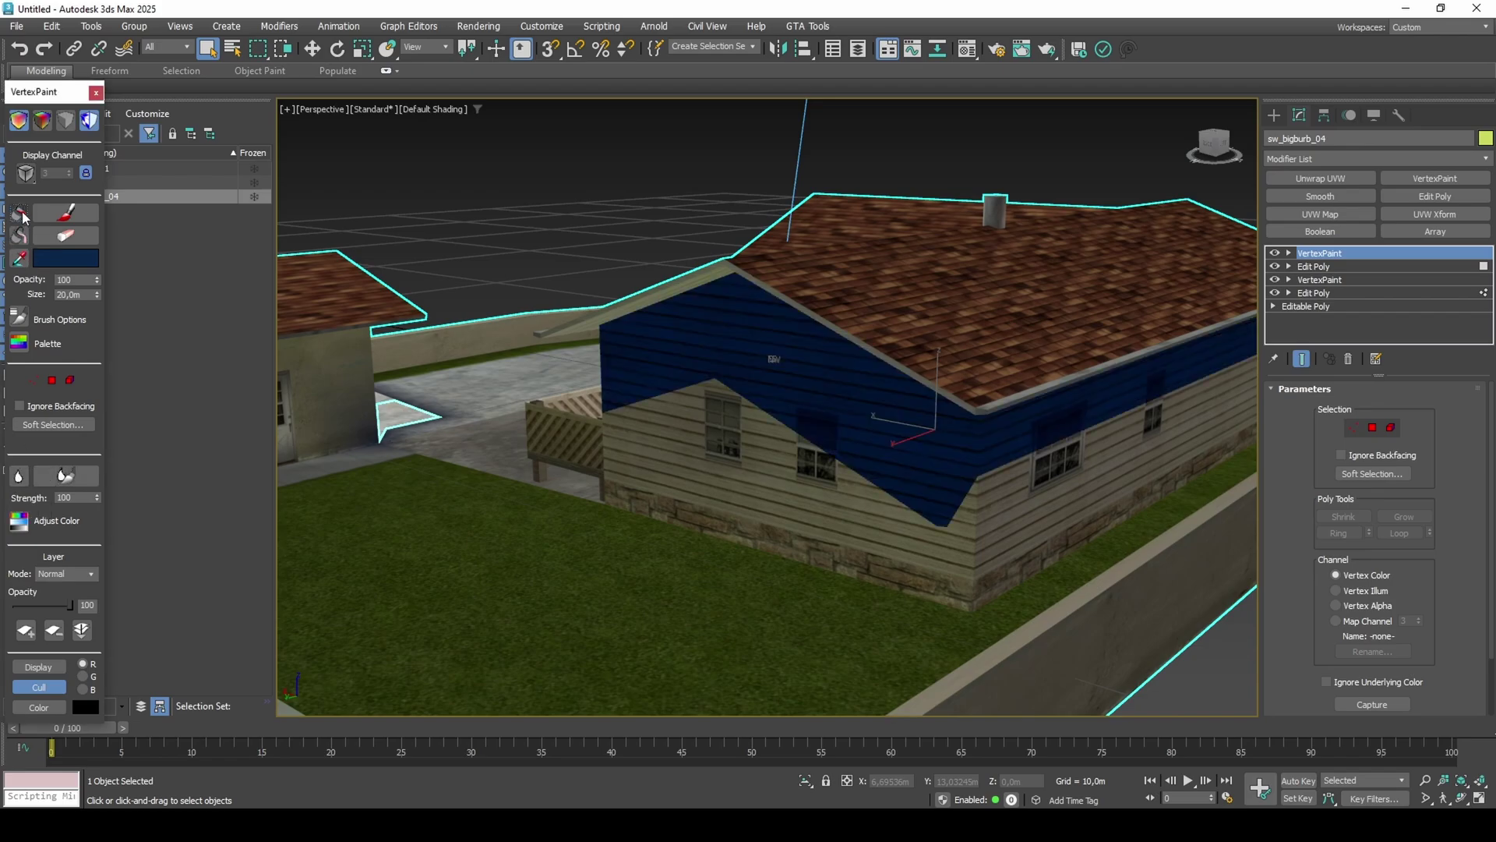
Lower the dark blue paint layer's opacity to 38 and examine the shadow on the gable wall.
drag(72, 605, 37, 605)
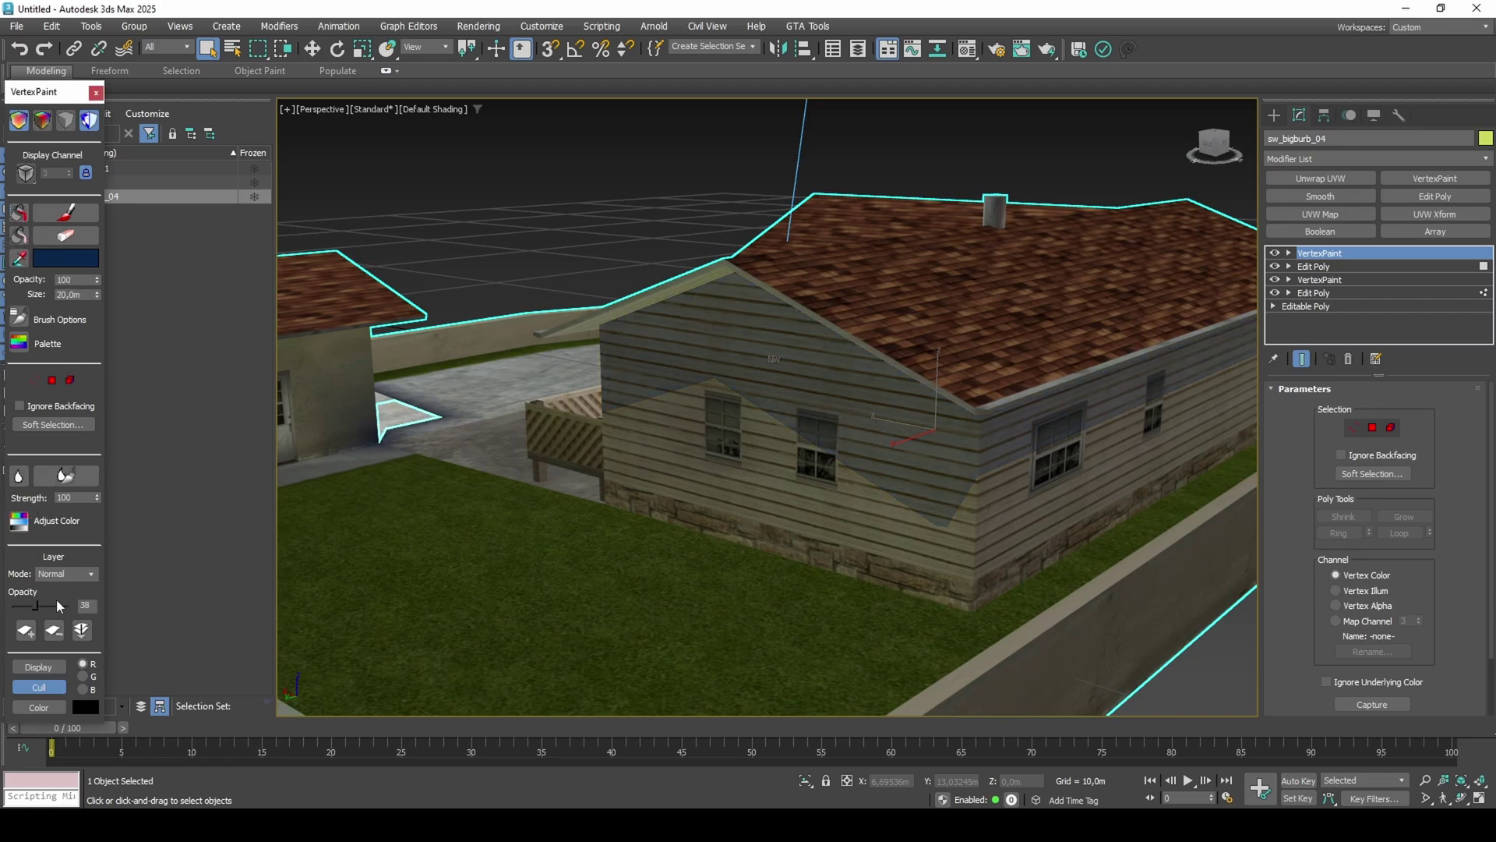
mouse_move(815, 485)
alt+middle_down()
mouse_move(762, 507)
mouse_move(796, 494)
alt+middle_up()
scroll(983, 413, up, 5)
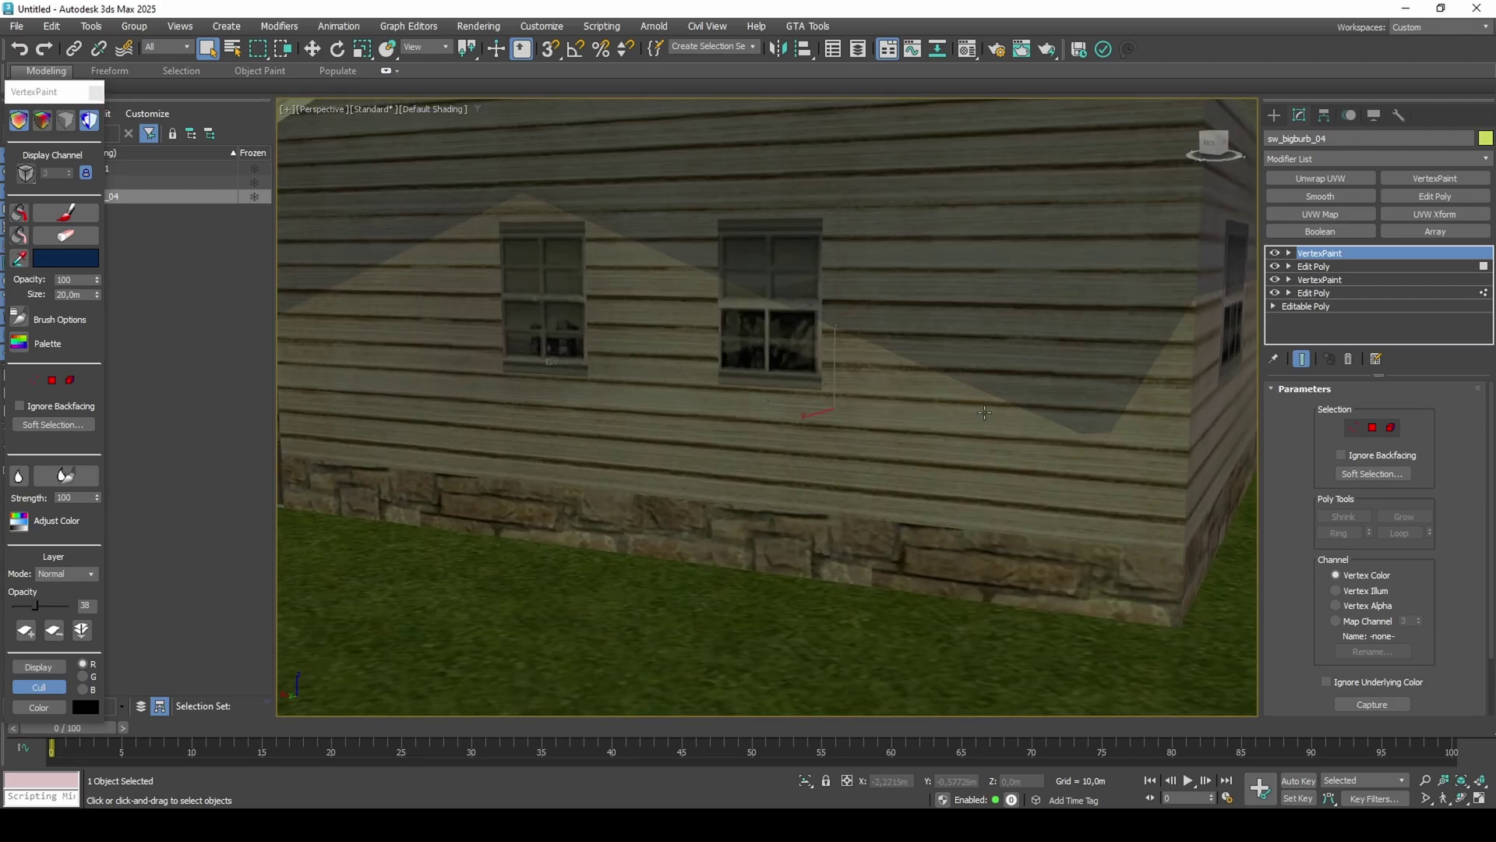
middle_drag(984, 413, 919, 485)
scroll(839, 491, down, 1)
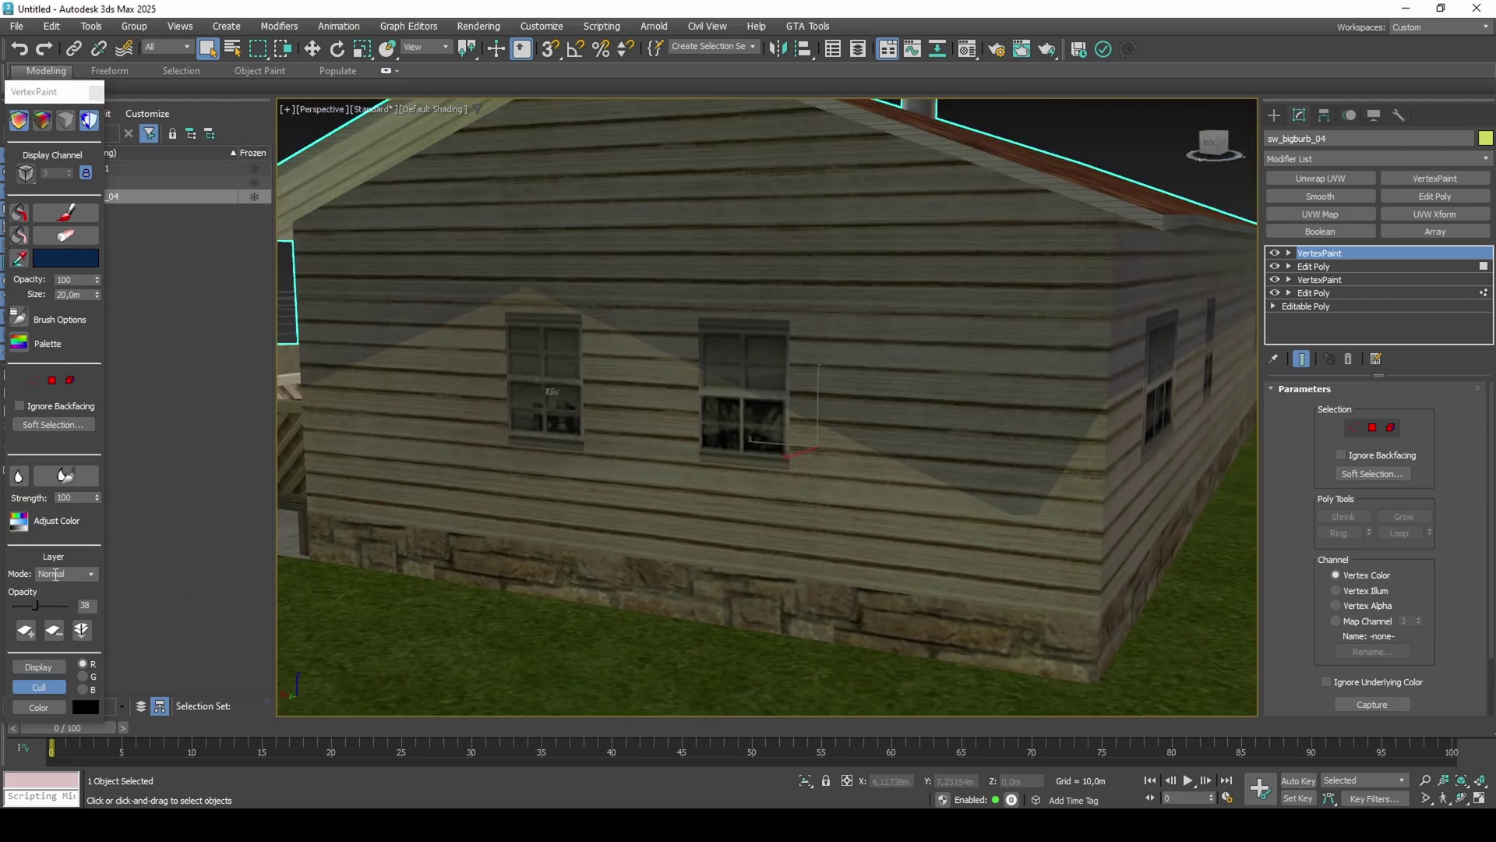
Try the Overlay blend mode on the wall shadow's paint layer.
click(85, 574)
click(76, 595)
scroll(922, 459, down, 3)
alt+middle_drag(922, 459, 918, 459)
drag(35, 606, 33, 608)
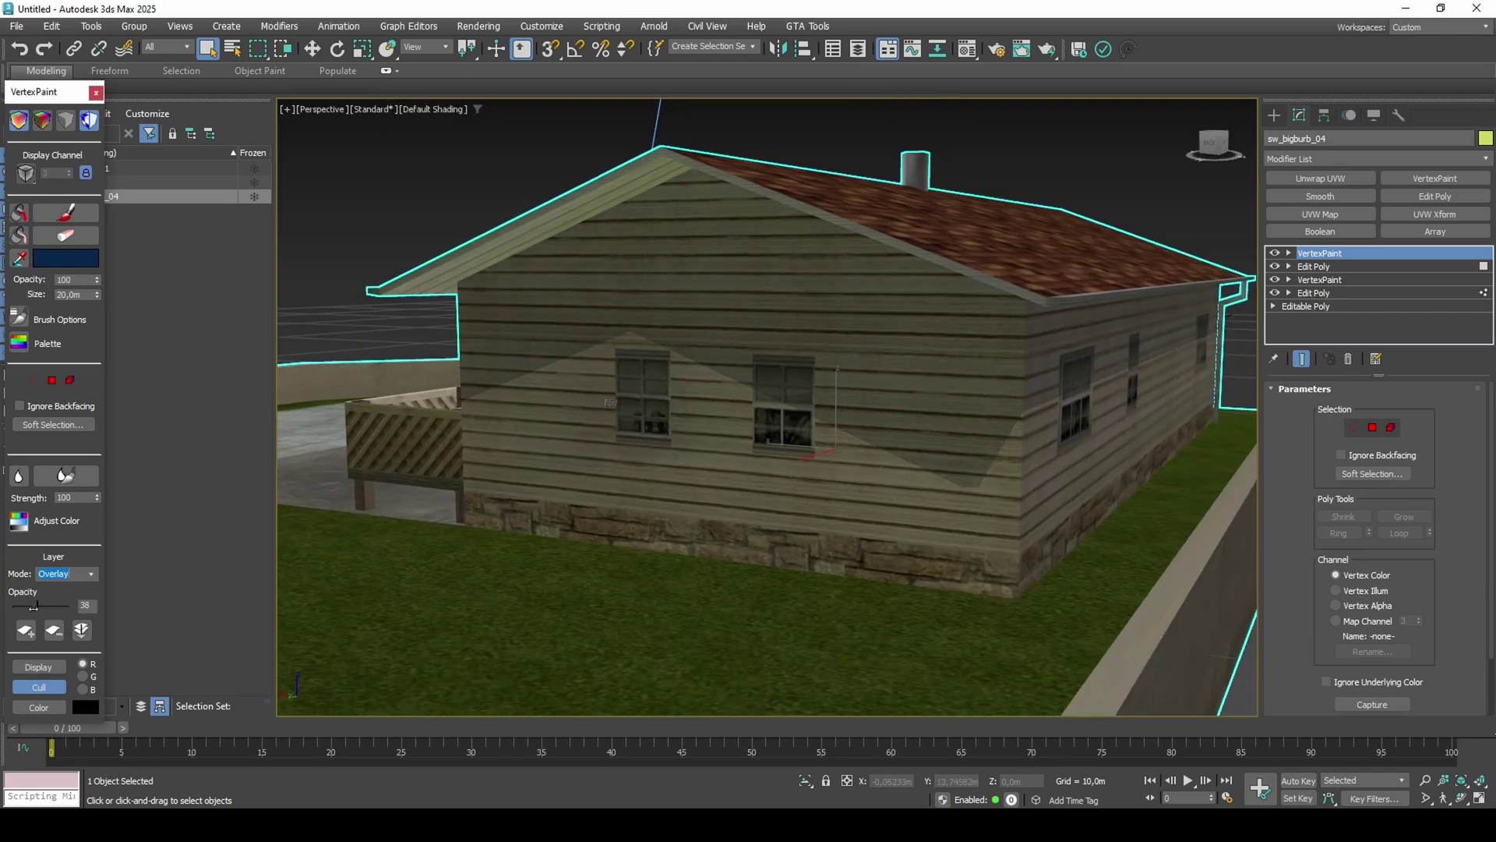
Try the Multiply blend mode on the wall shadow's paint layer with opacity at 79.
click(92, 575)
click(64, 617)
drag(48, 605, 60, 605)
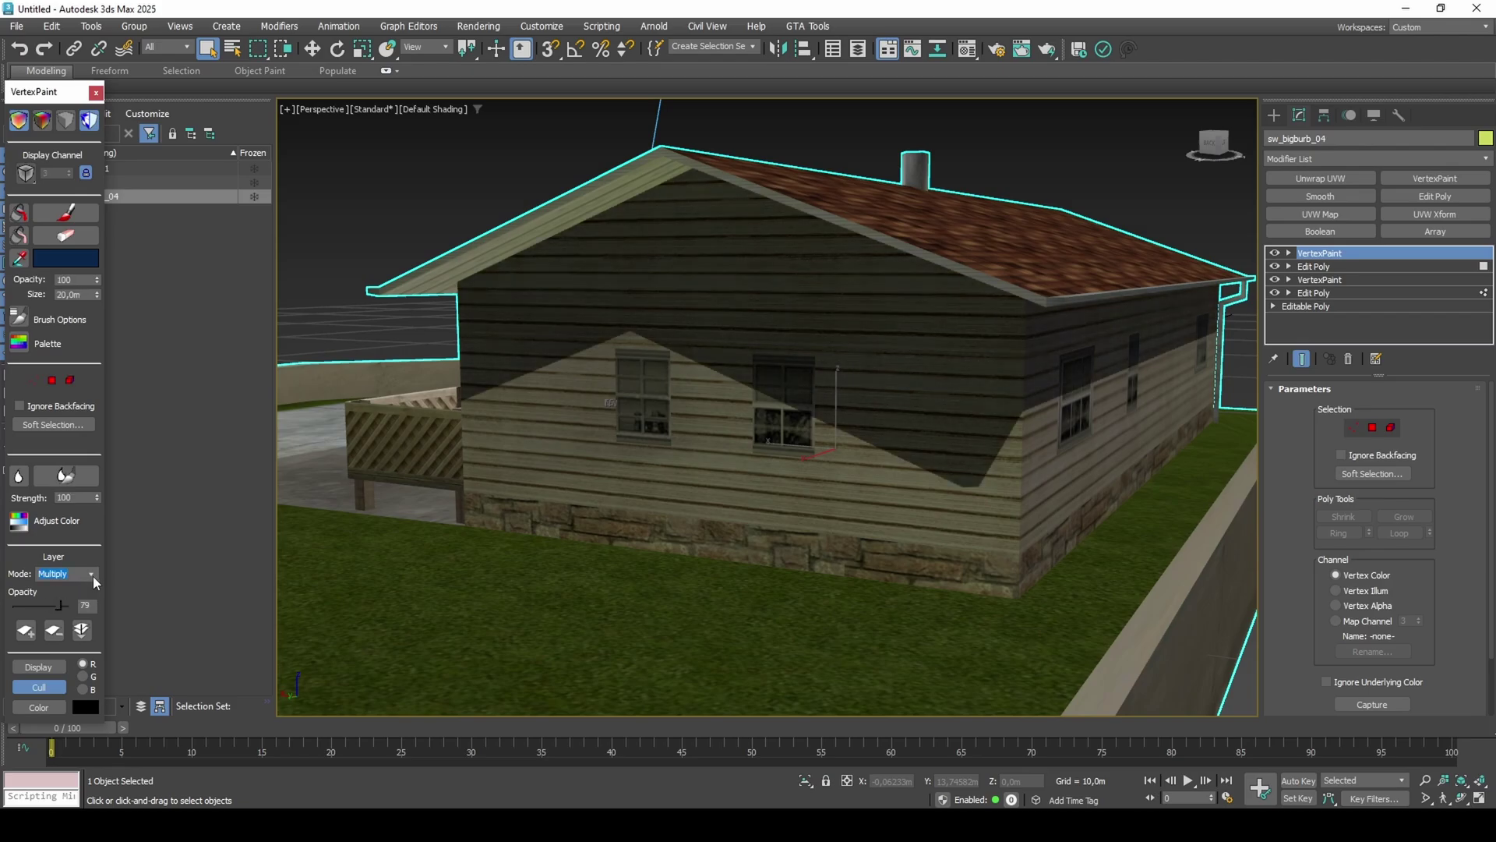
Set the wall shadow layer's blend mode to Normal and its opacity to 49.
click(92, 575)
click(78, 586)
drag(60, 605, 40, 605)
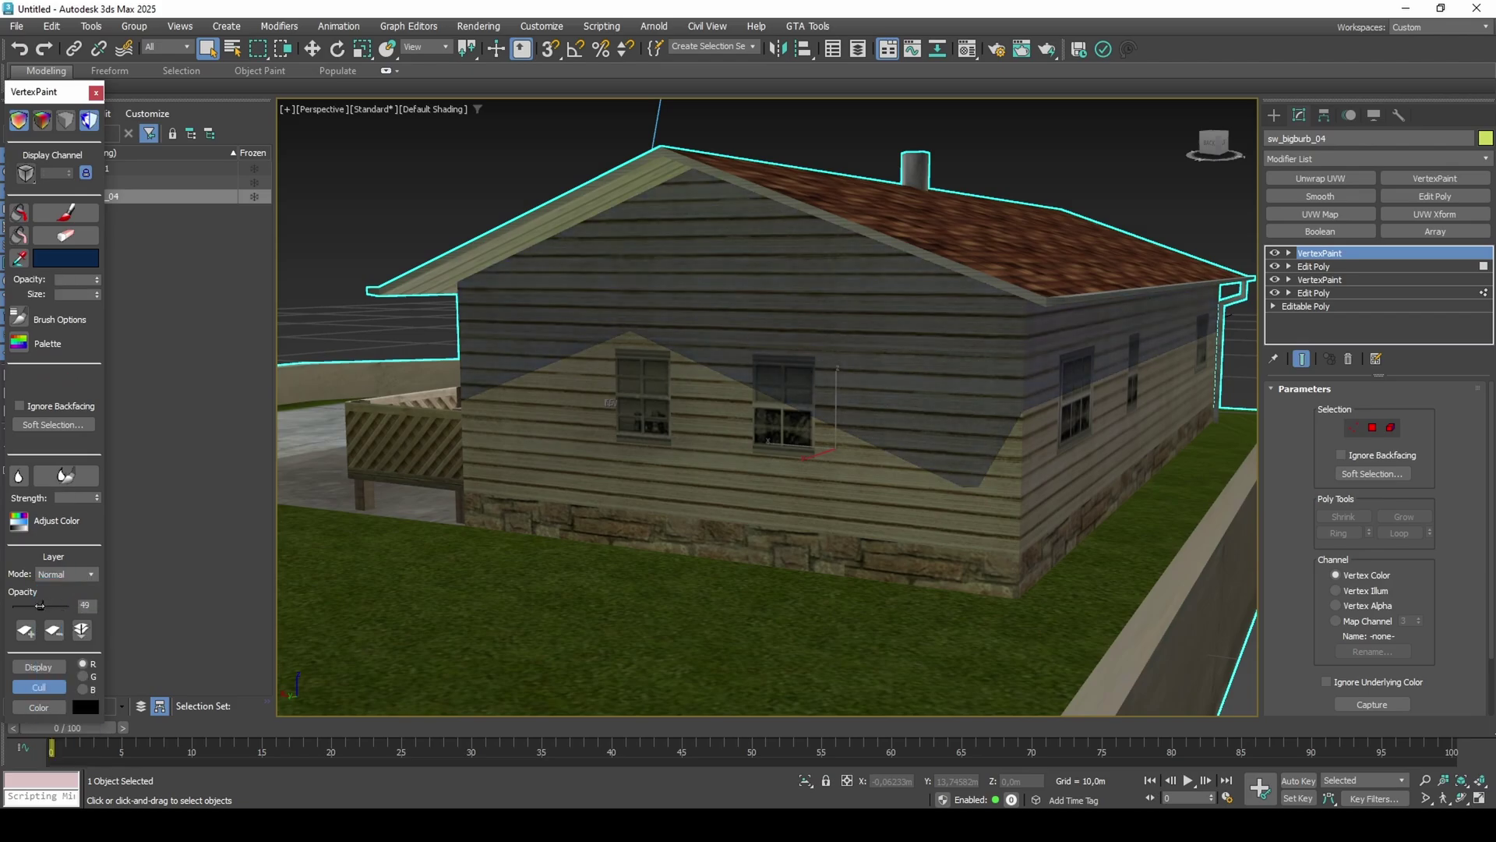
Create a large plane on the empty ground beside the house lot.
scroll(675, 472, down, 6)
alt+middle_drag(782, 457, 895, 370)
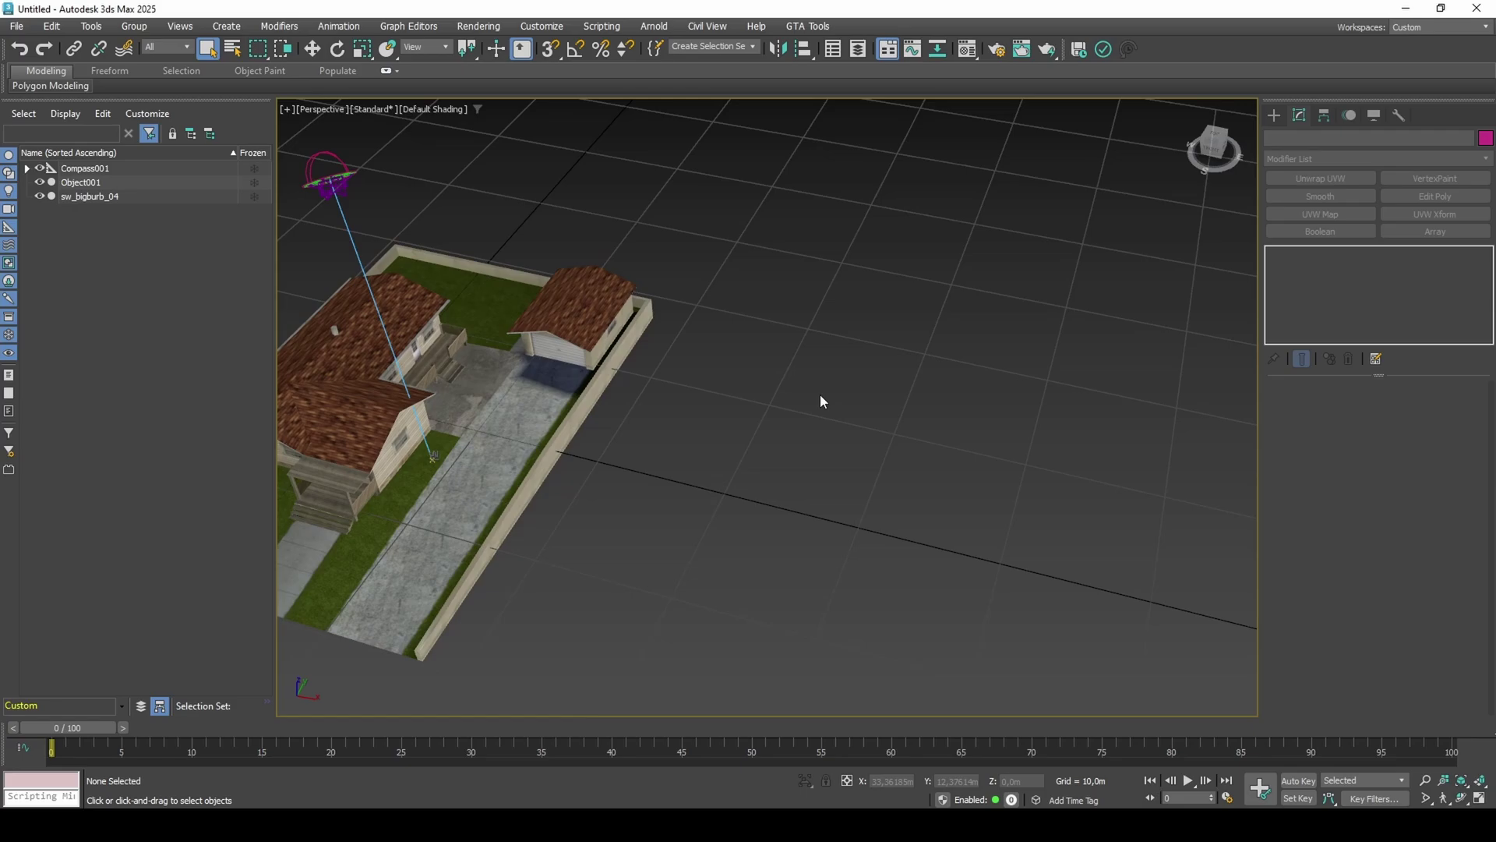
click(1277, 115)
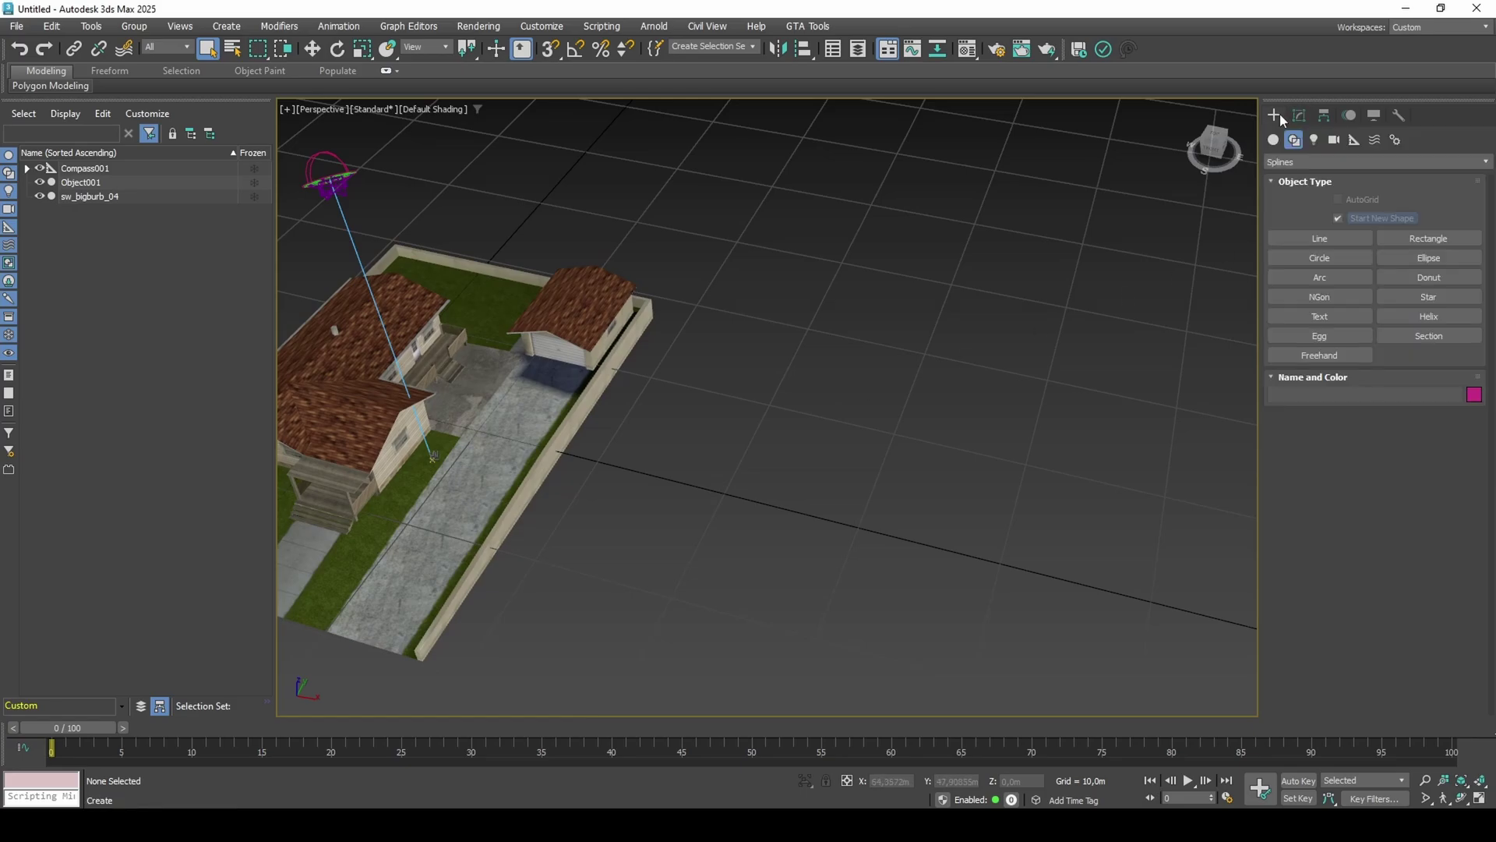
click(1294, 139)
click(1275, 140)
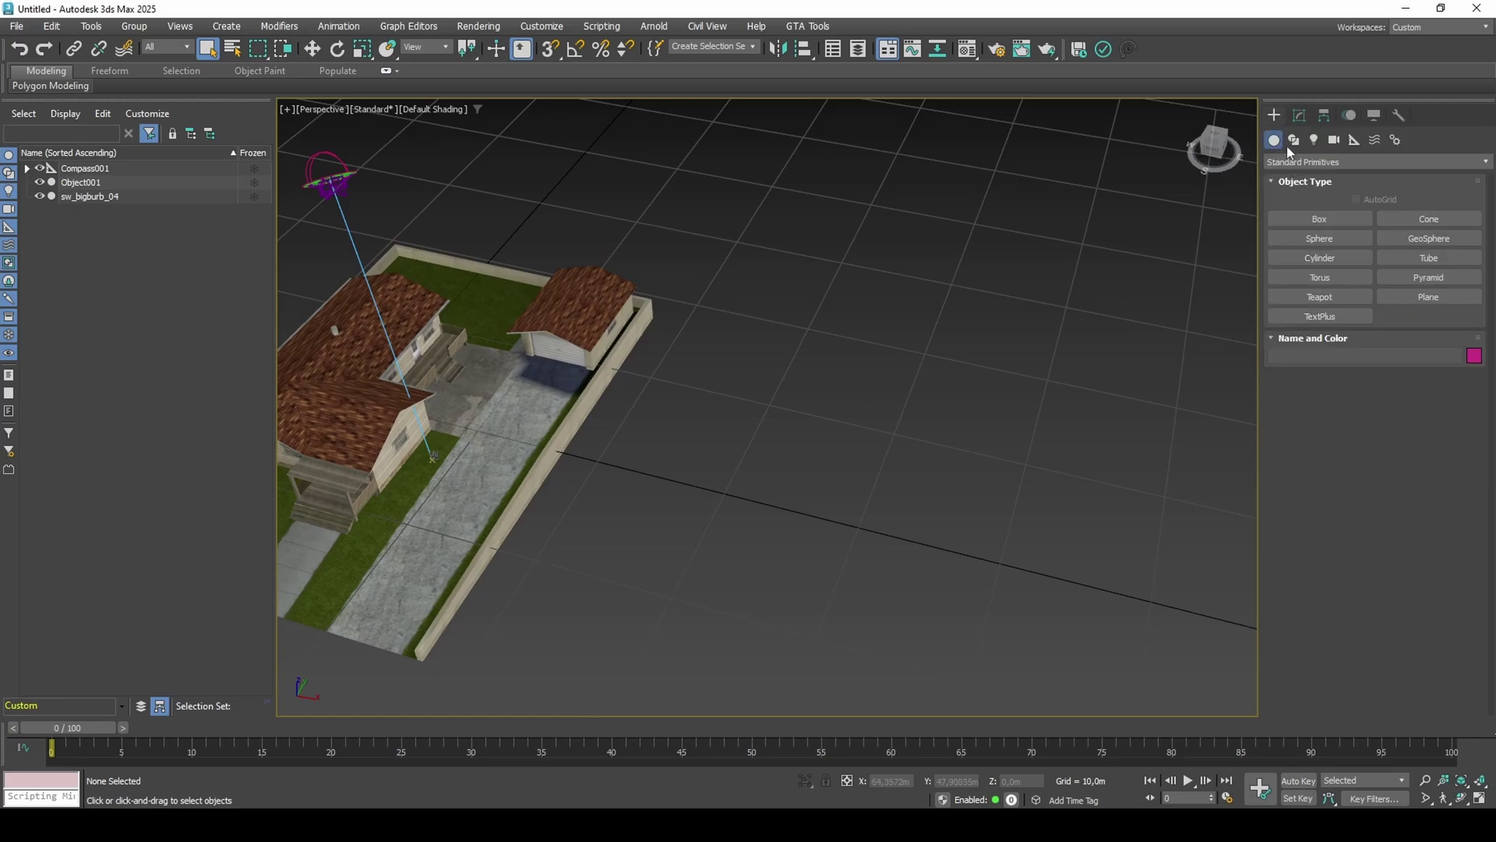
click(1428, 297)
drag(832, 240, 1185, 540)
Create a box standing on the far corner area of the new plane and finish box creation.
click(1340, 221)
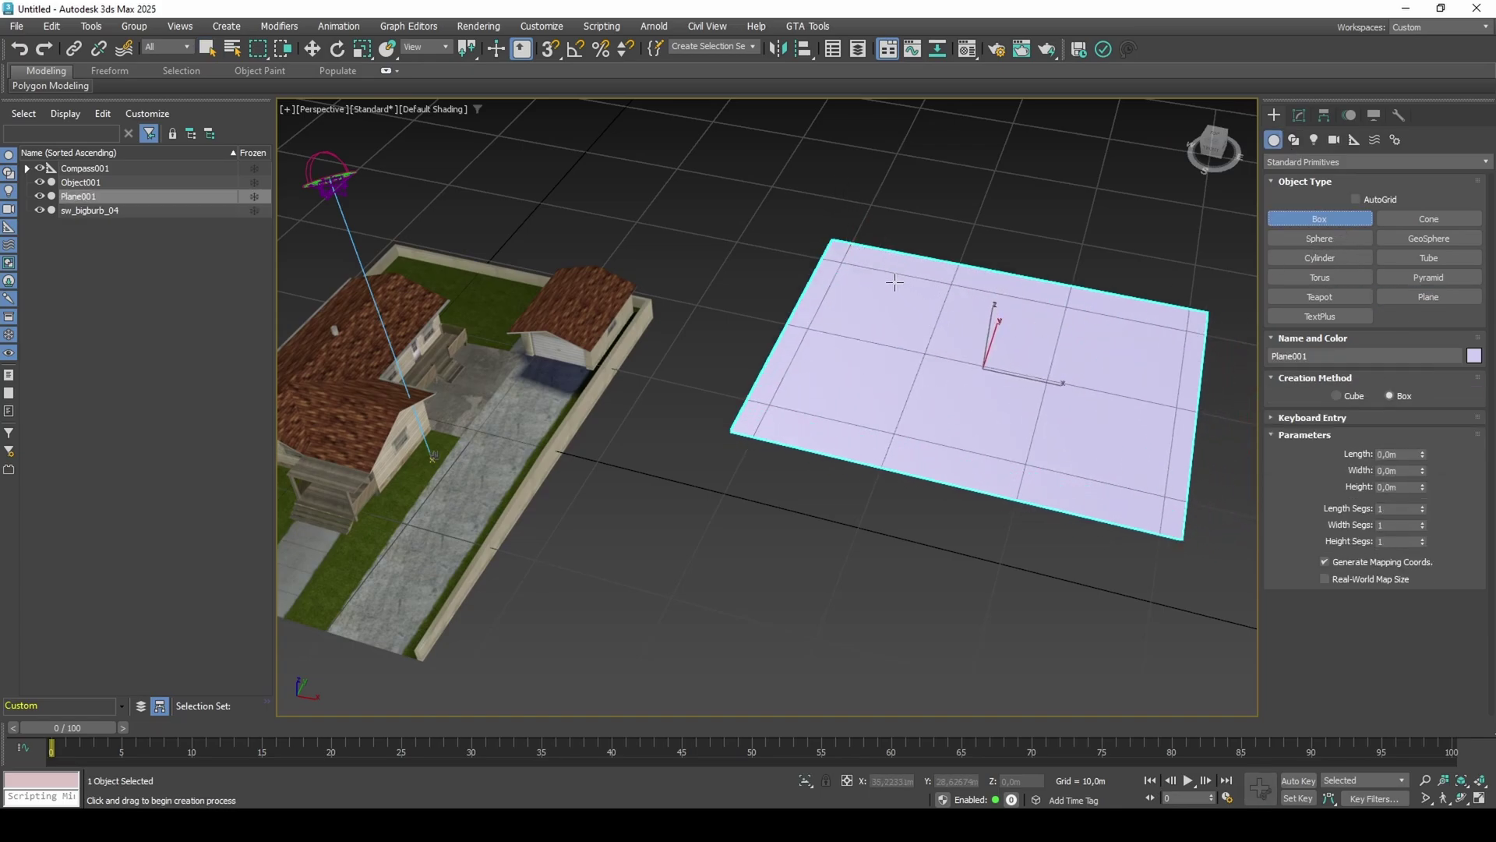
drag(895, 282, 966, 378)
click(966, 299)
middle_drag(971, 314, 789, 401)
right_click(825, 464)
Apply a VertexPaint modifier to the plane and display its vertex colors shaded.
click(841, 464)
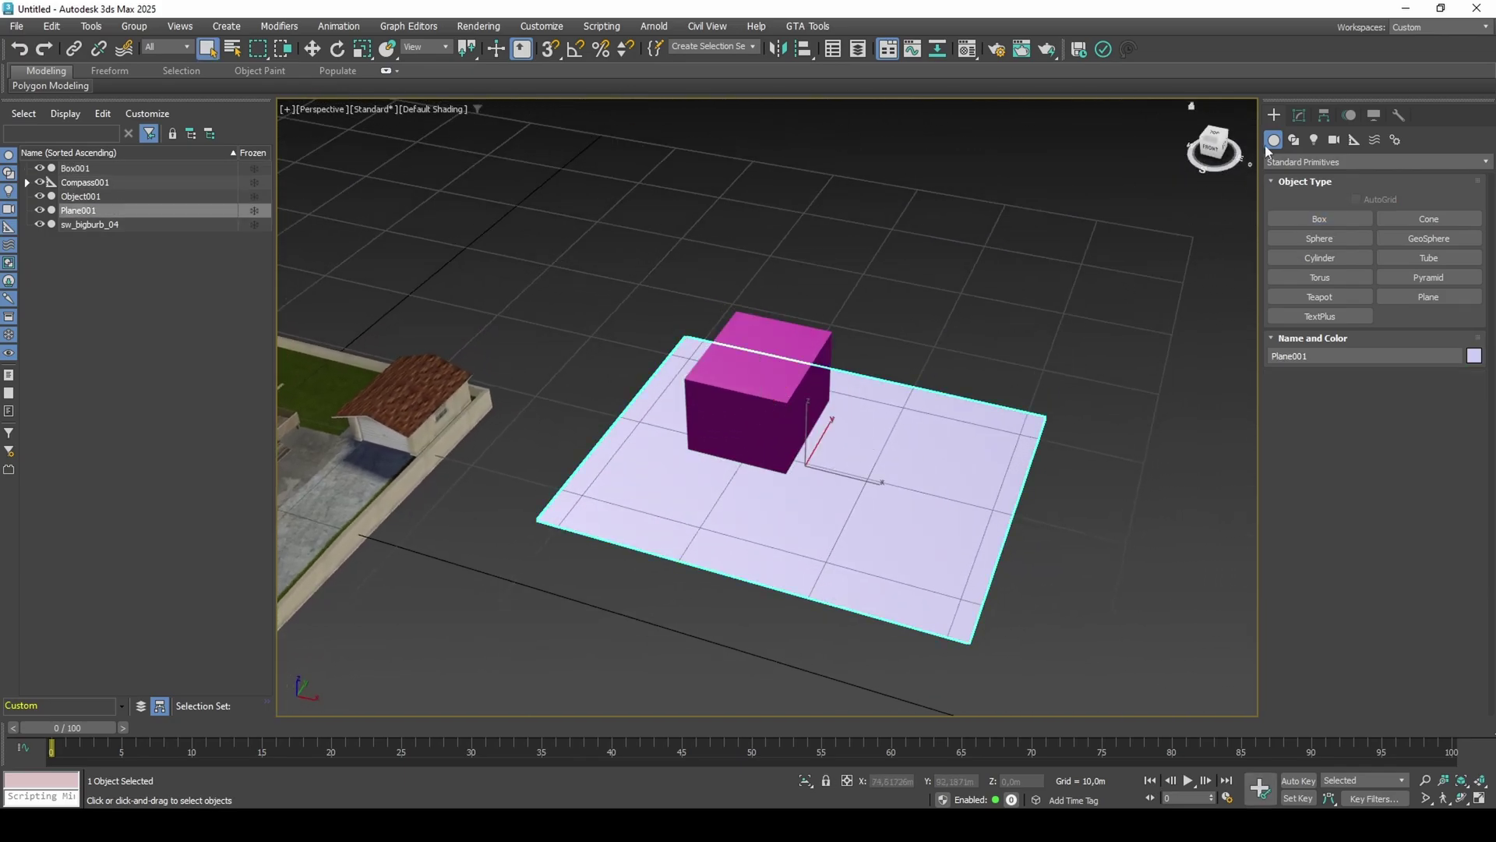
click(1299, 115)
click(1434, 178)
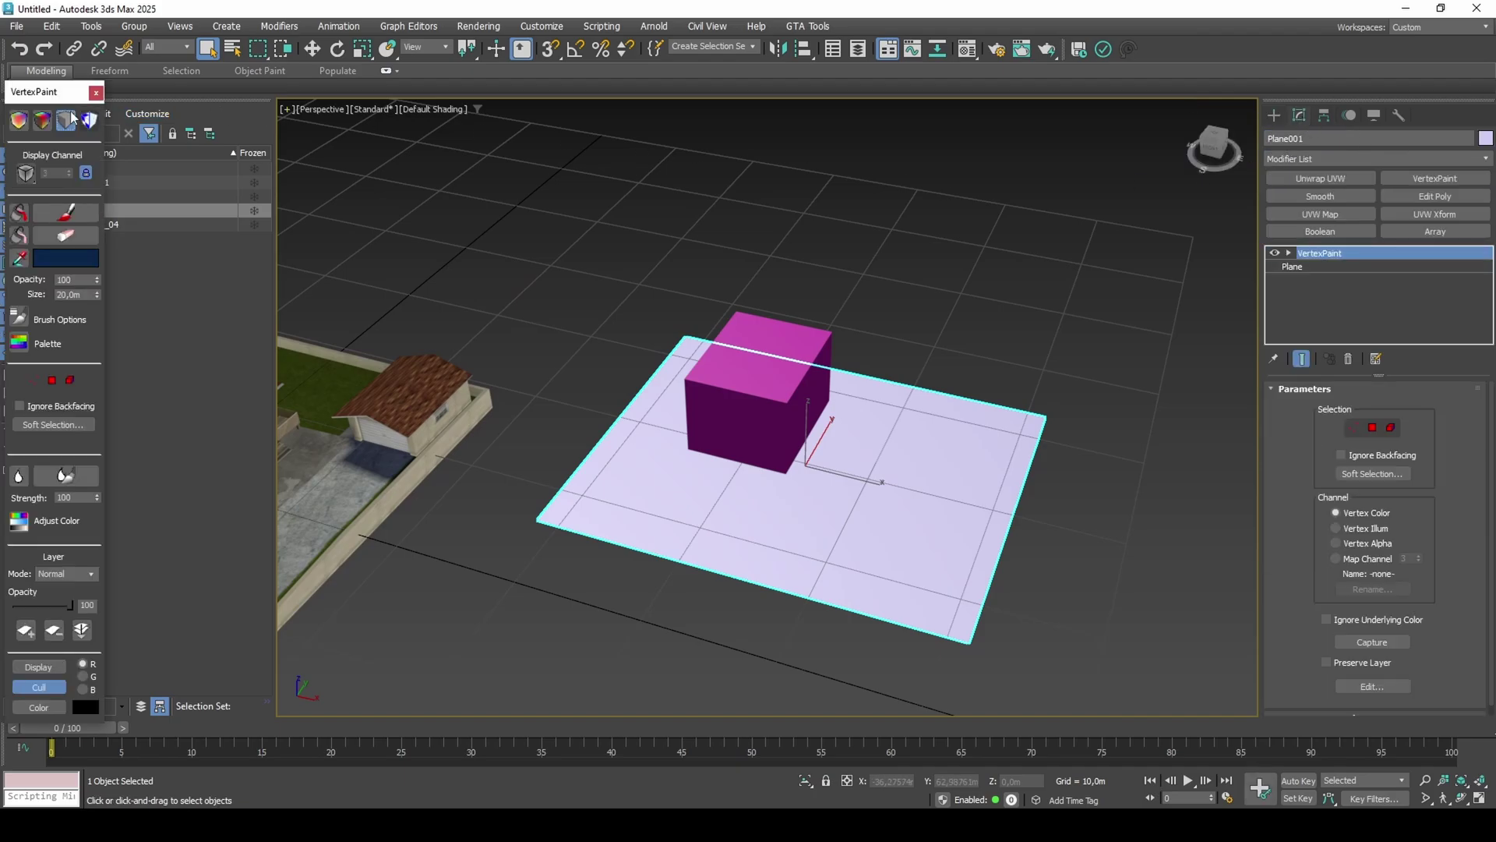
click(41, 125)
Set the paint color to neutral grey (137, 137, 137) and fill the whole plane with it.
click(78, 258)
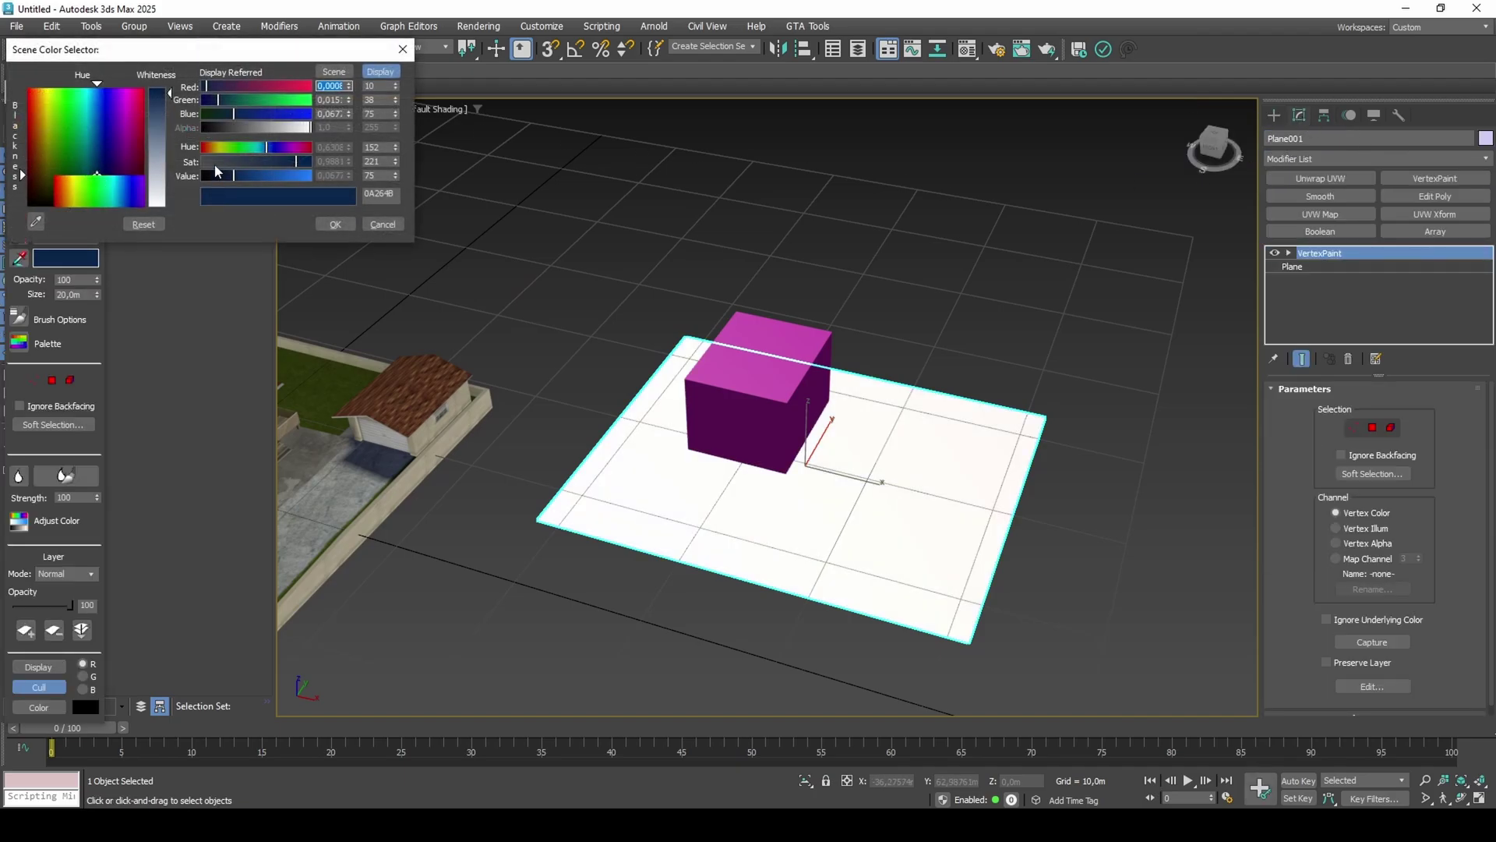
mouse_move(217, 161)
mouse_down()
mouse_move(179, 161)
mouse_move(260, 176)
mouse_up()
click(335, 224)
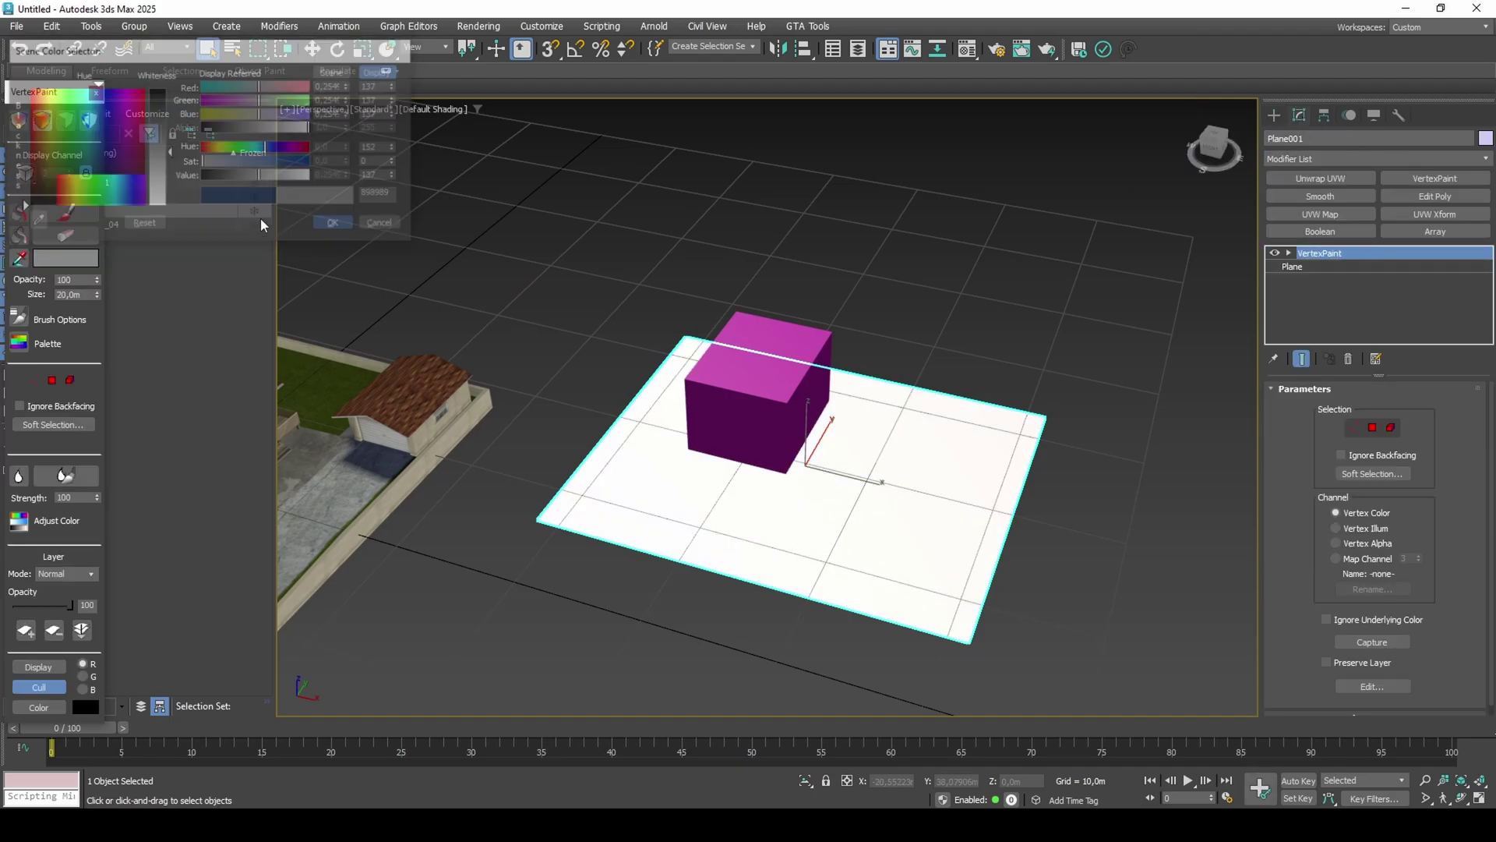
click(17, 215)
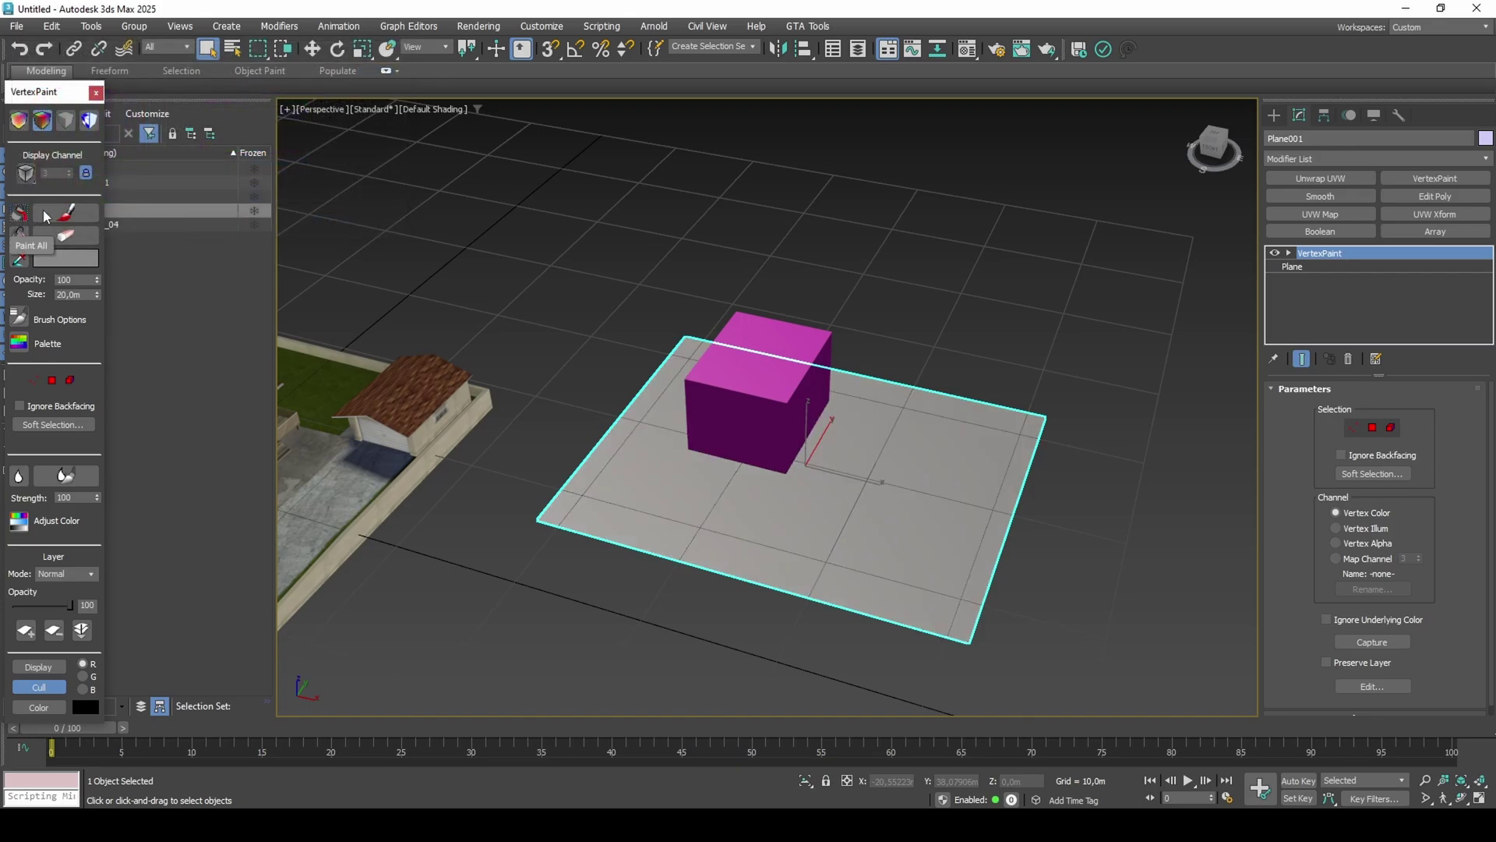
Turn on viewport shadows so the box casts its shadow onto the plane.
click(372, 109)
mouse_move(563, 236)
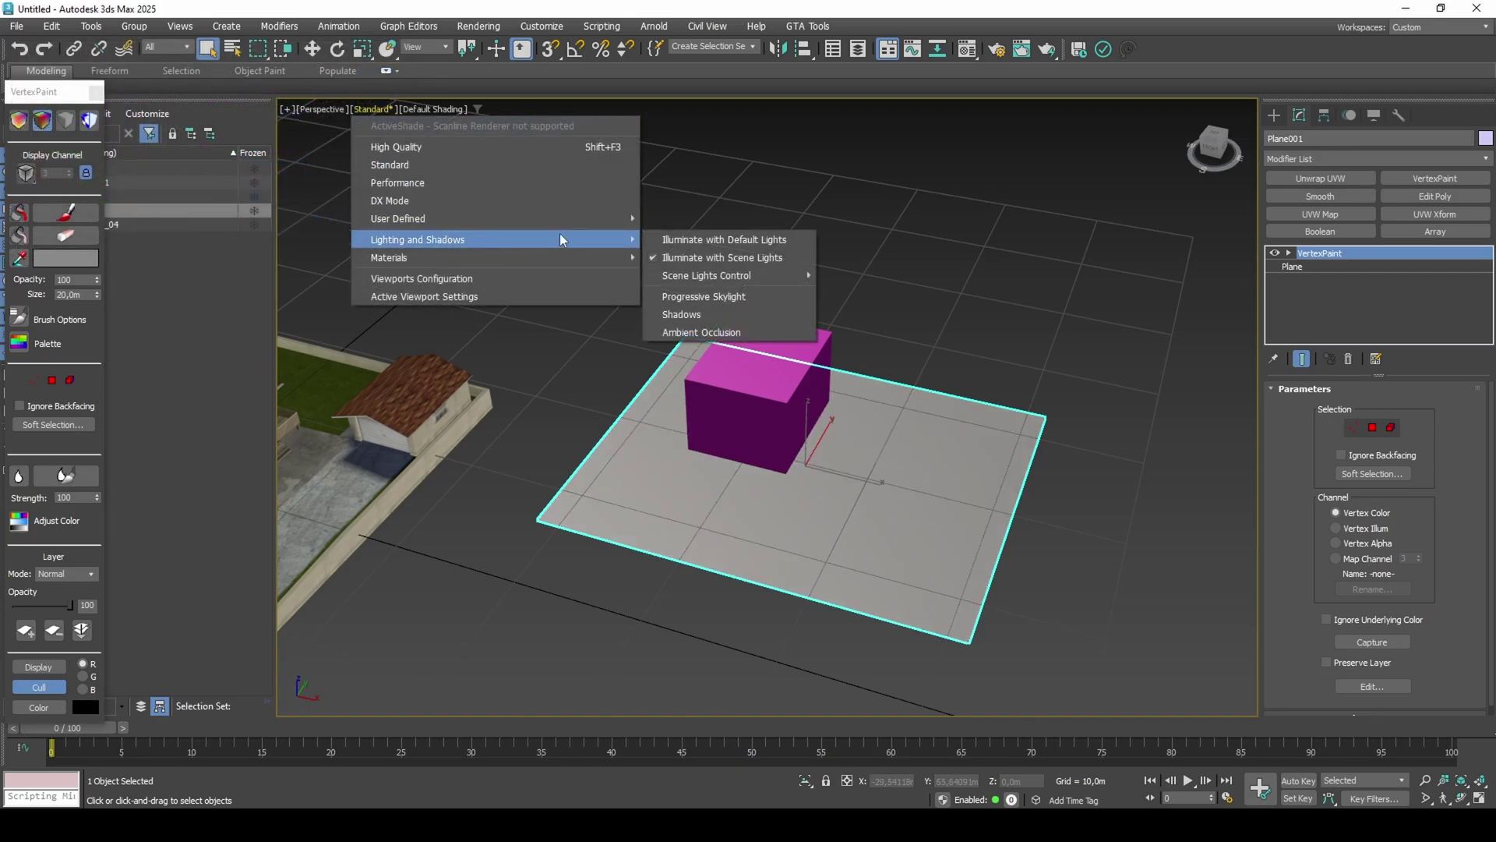
click(681, 314)
middle_drag(869, 470, 863, 461)
scroll(795, 461, up, 2)
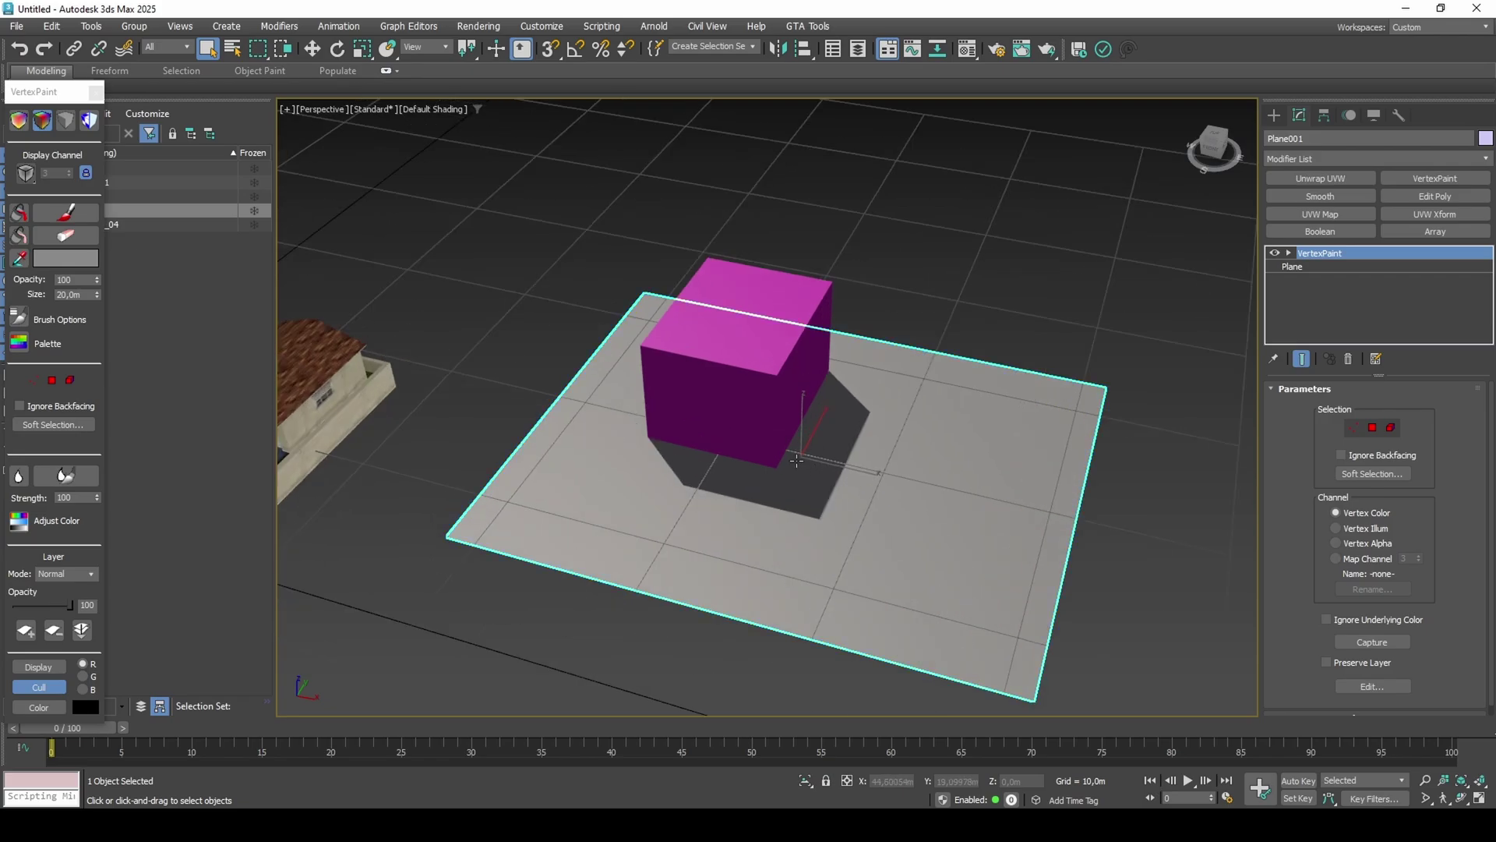
With snapping on, start a line at the box's base corner and trace the shadow outline through its three outer corners.
click(1275, 115)
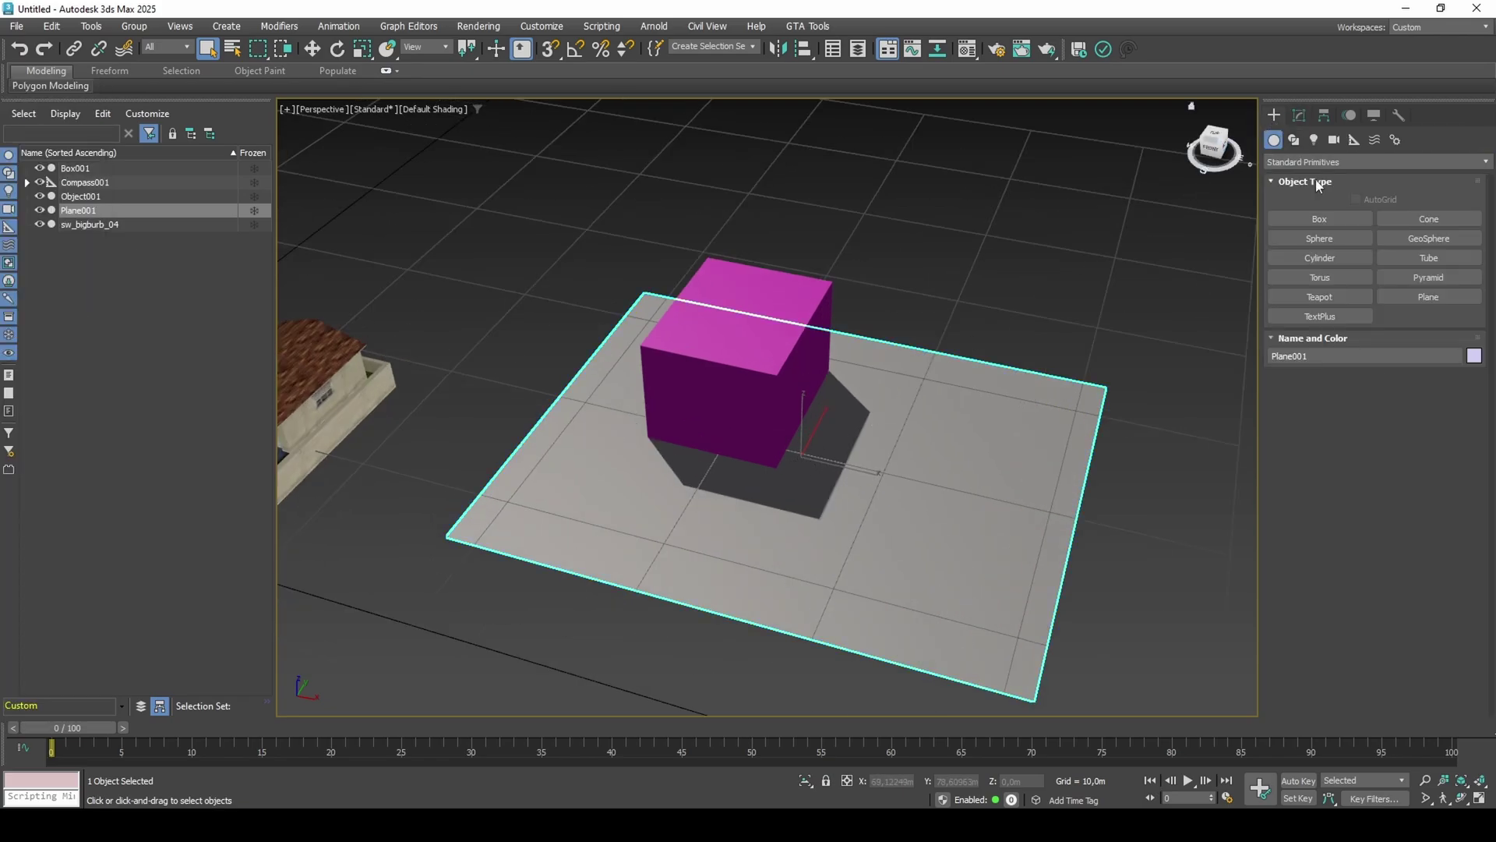
click(1295, 141)
click(1308, 238)
scroll(650, 454, up, 4)
key(s)
click(635, 420)
click(768, 594)
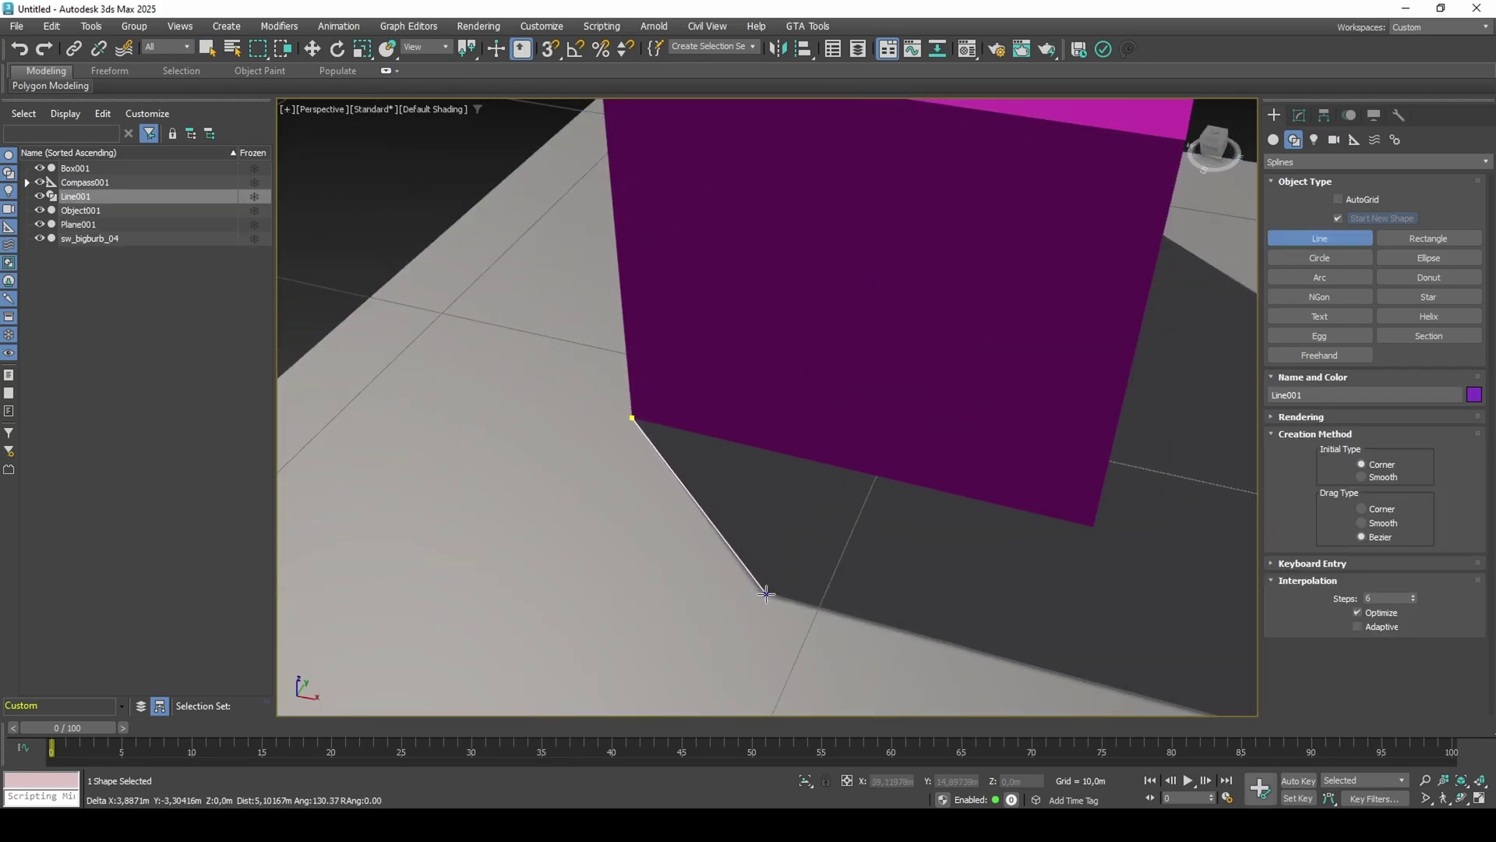
scroll(676, 508, down, 5)
click(806, 631)
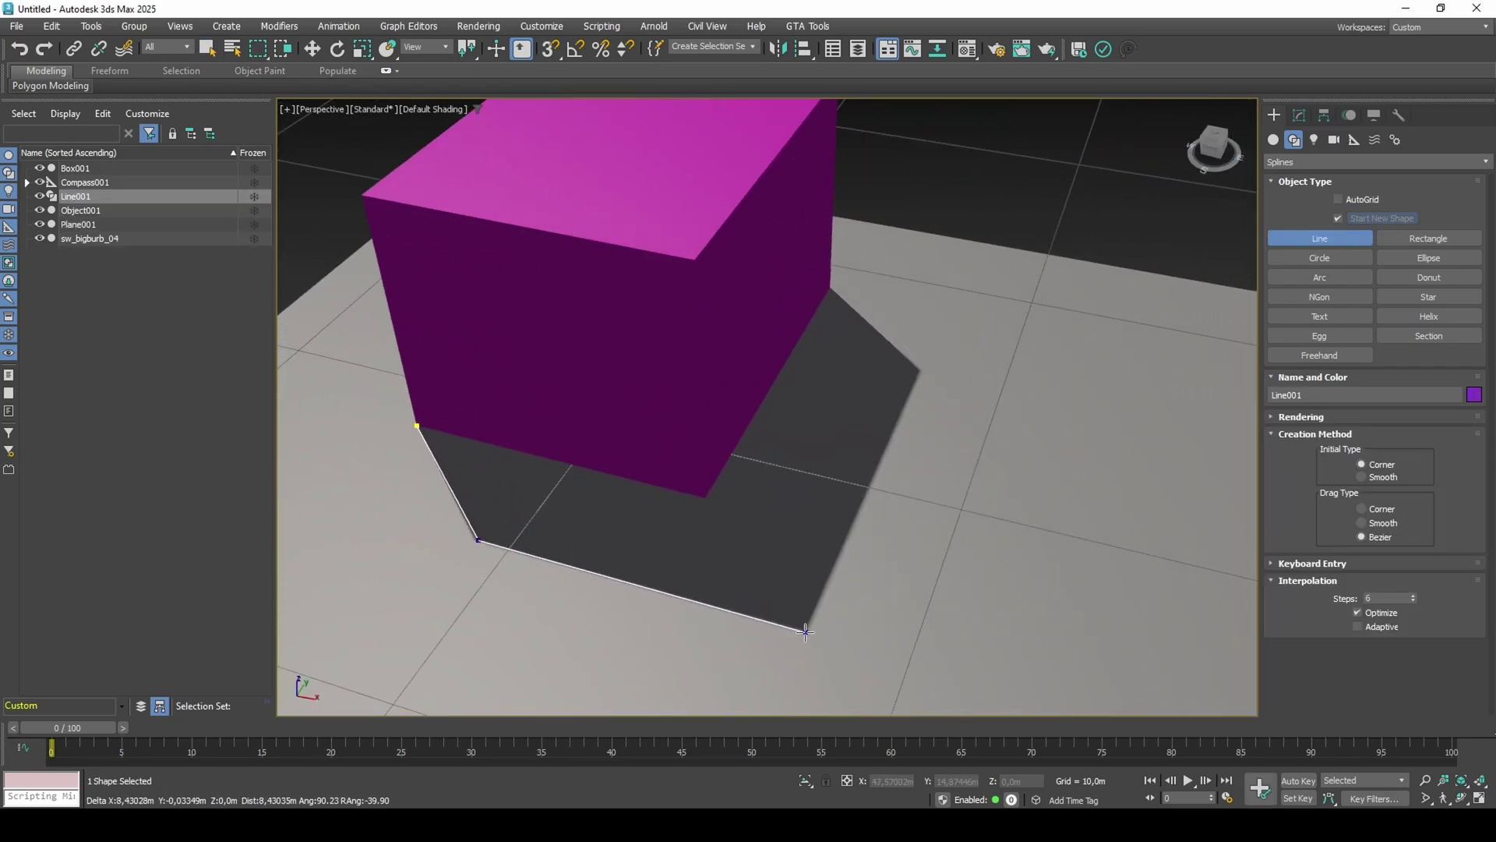
click(918, 369)
Continue the line to the box's opposite base corner and close the spline at its starting point.
alt+middle_drag(842, 284, 672, 344)
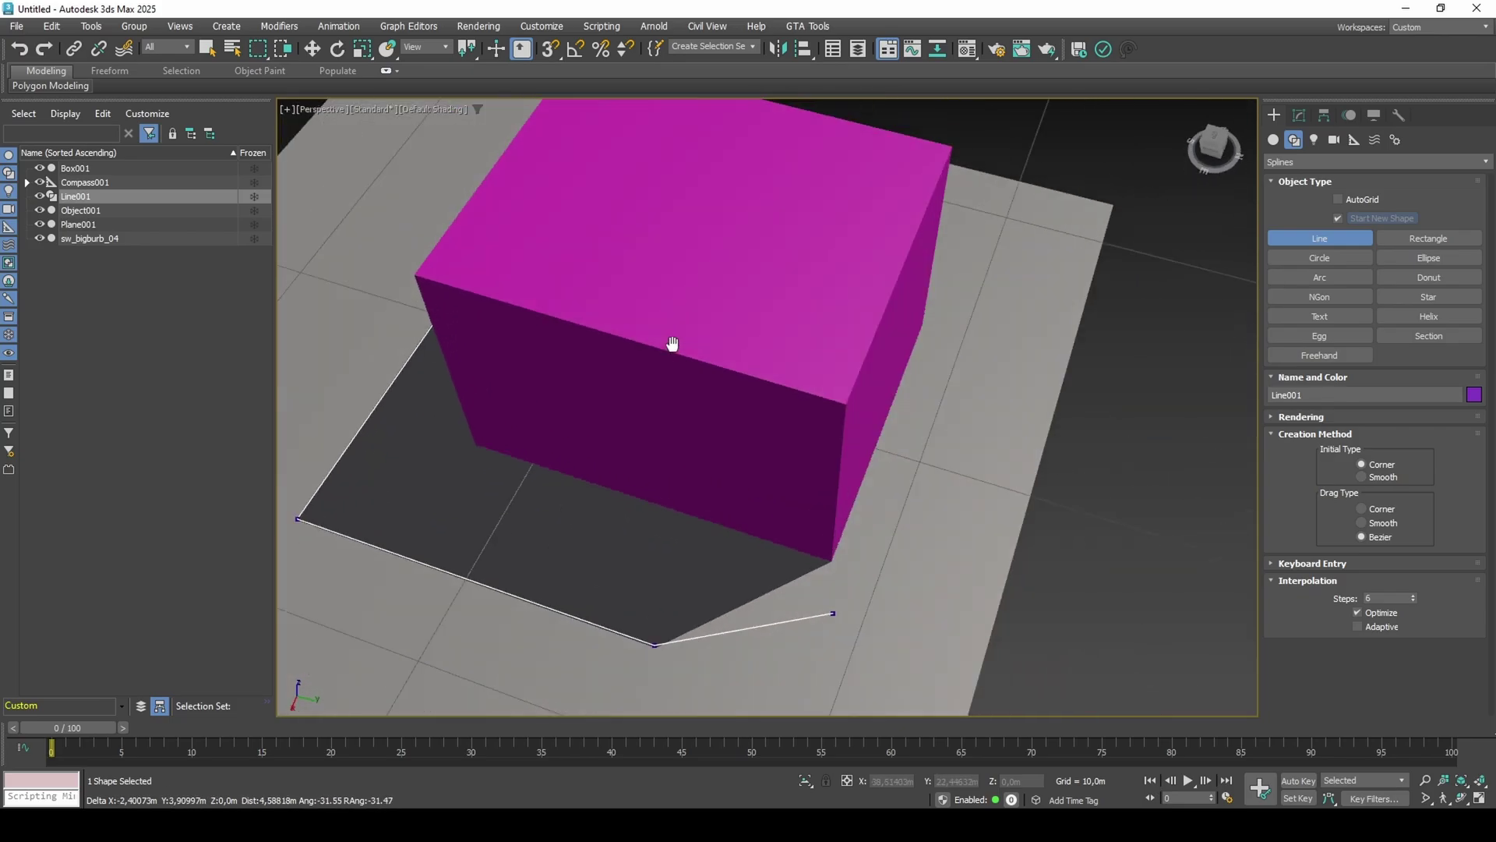
middle_drag(806, 486, 808, 451)
scroll(806, 541, up, 5)
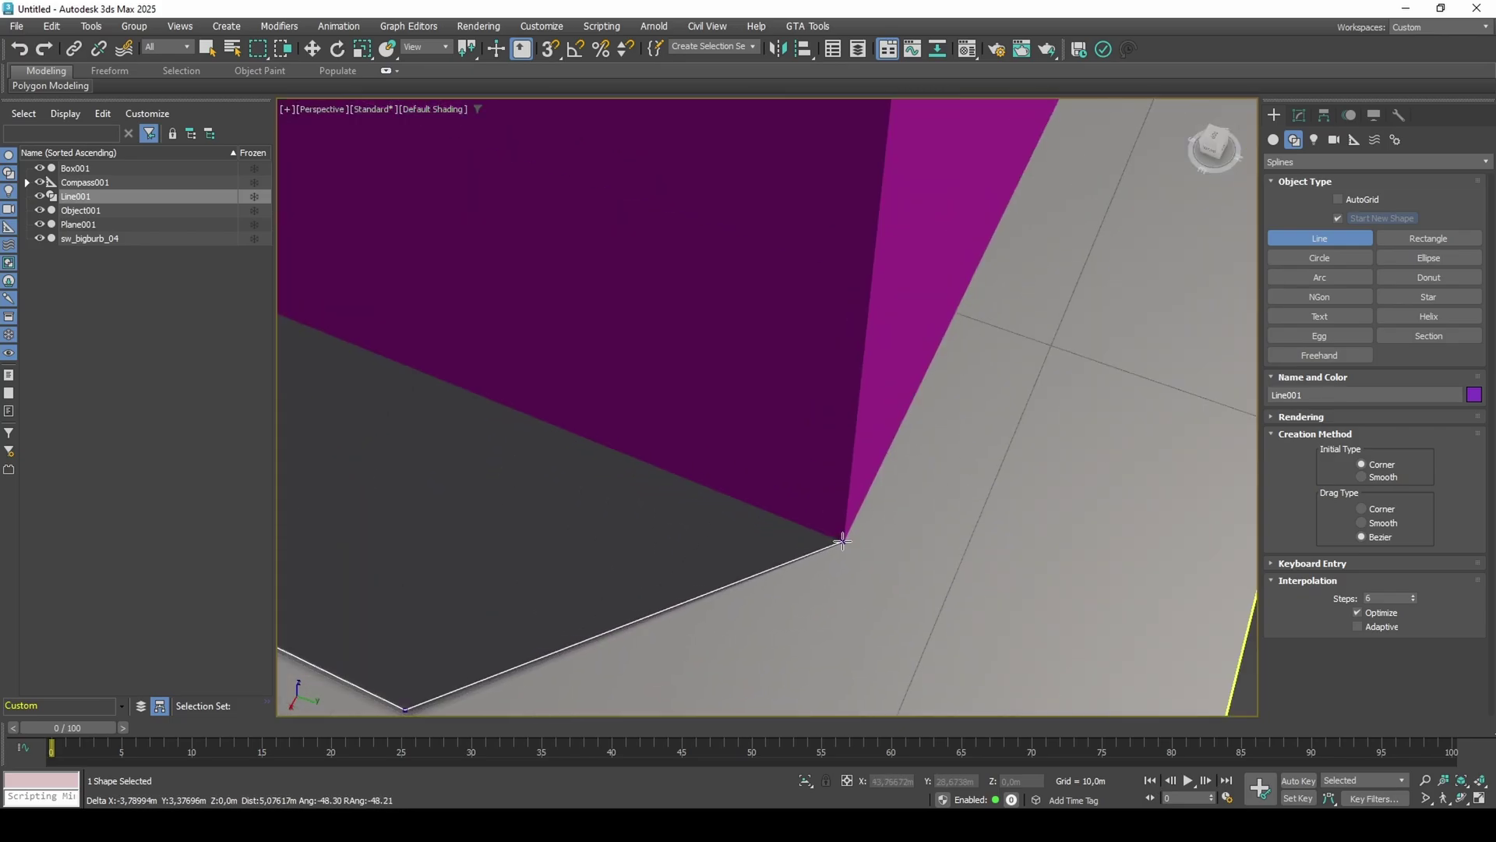
click(843, 541)
scroll(969, 546, down, 4)
alt+middle_drag(848, 408, 984, 399)
middle_drag(769, 391, 850, 477)
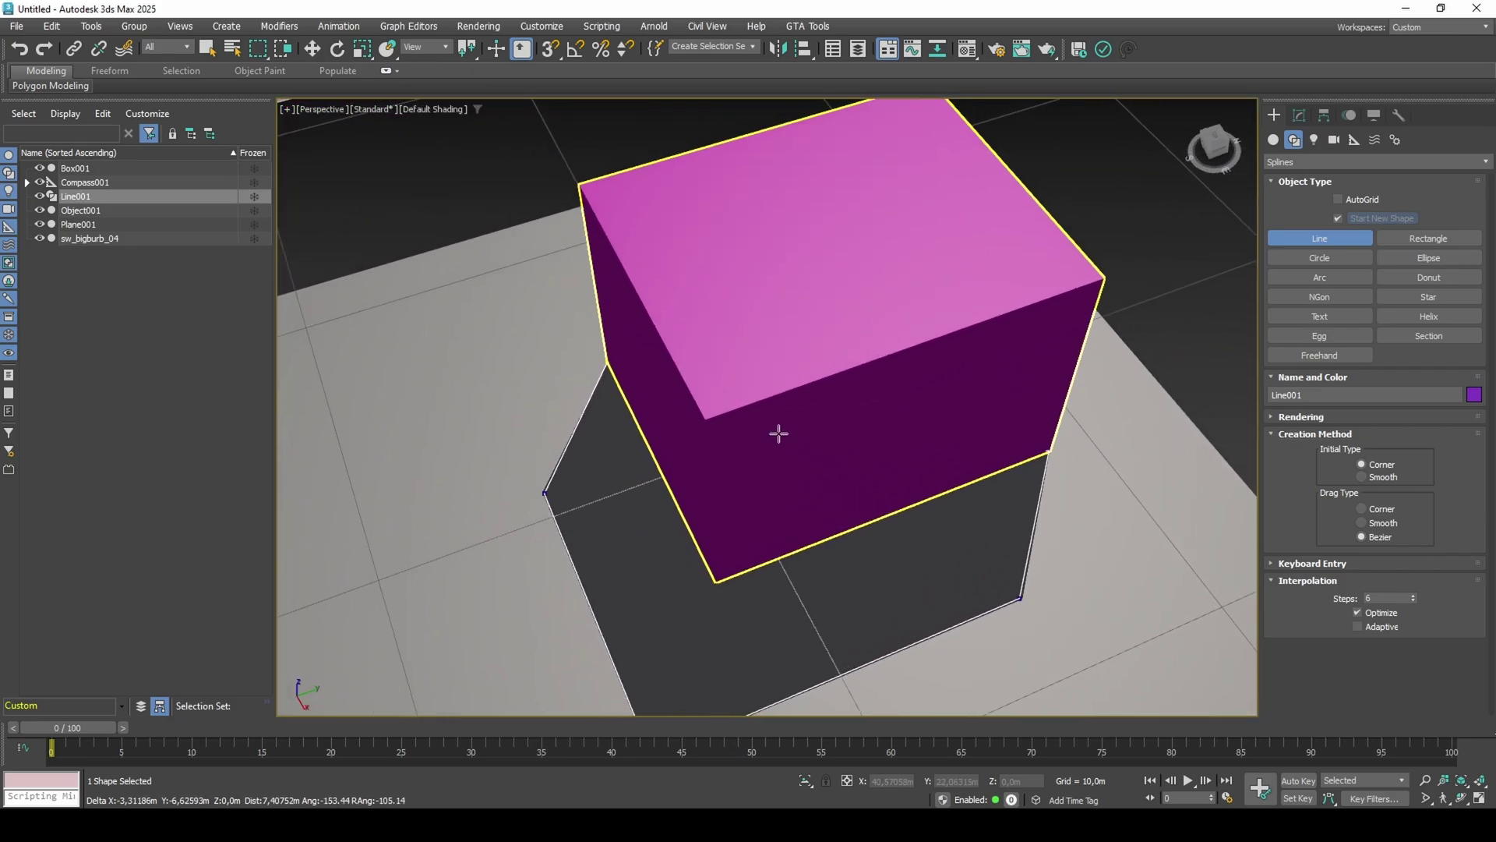
key(F3)
click(607, 361)
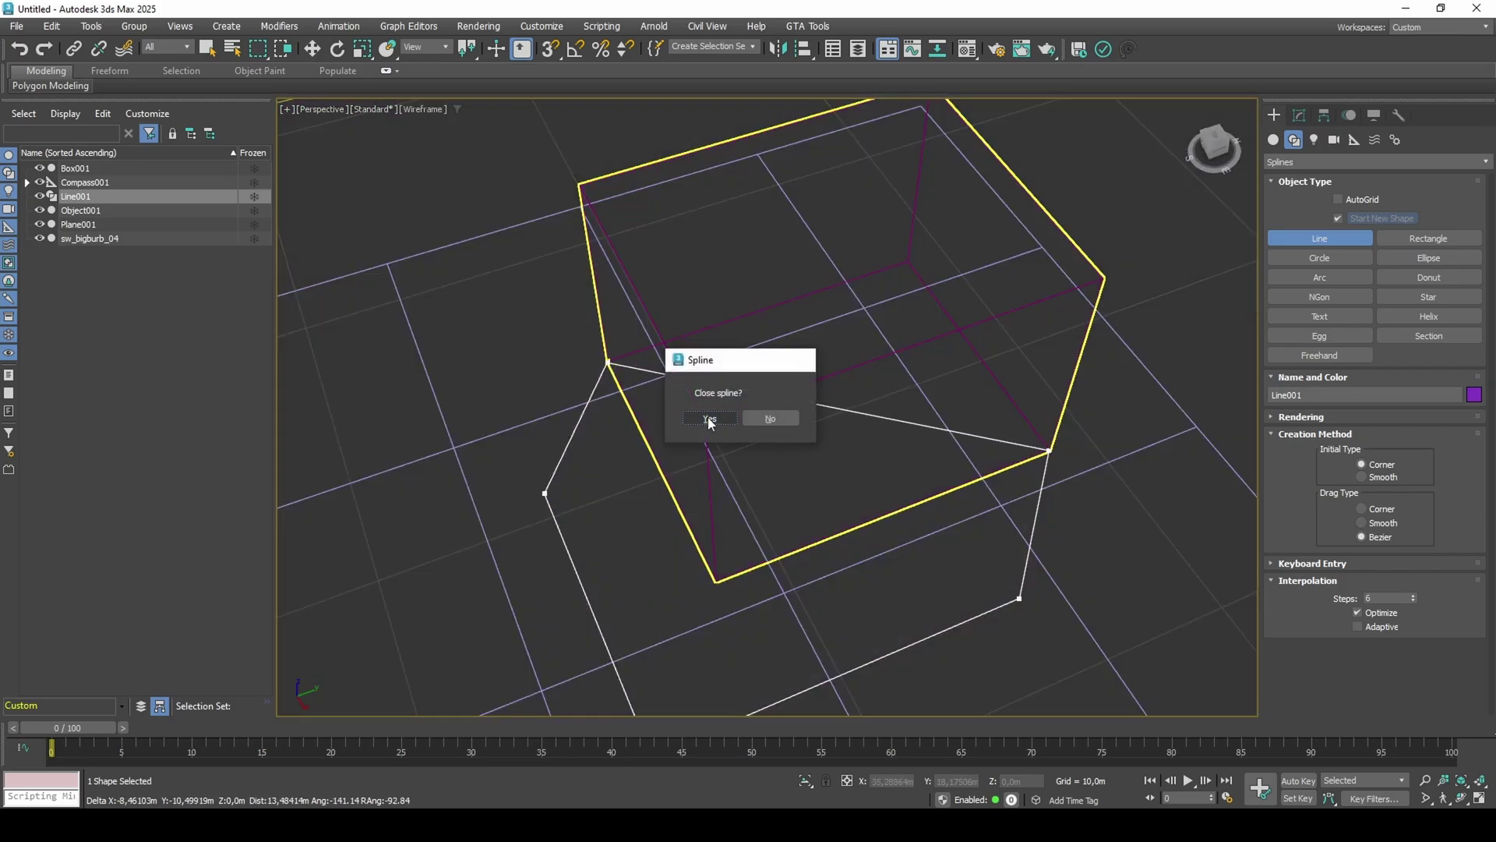
click(708, 419)
right_click(708, 420)
key(F3)
Apply an Extrude modifier to the closed shadow spline with an amount of 2.5 m and both caps off.
mouse_move(787, 499)
alt+middle_down()
mouse_move(928, 491)
mouse_move(891, 396)
alt+middle_up()
click(1306, 118)
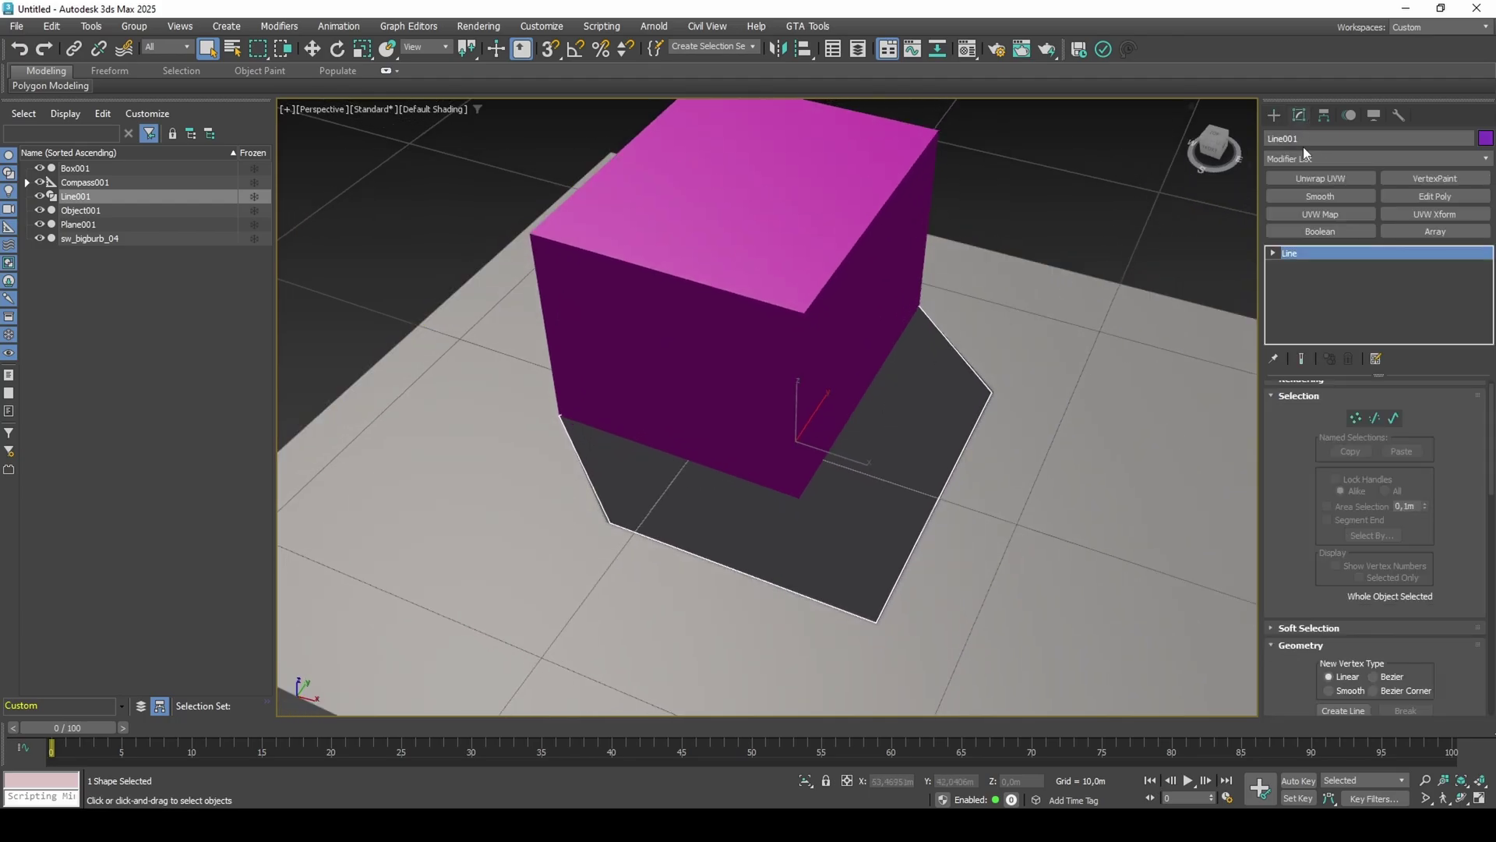
click(1305, 158)
text(ex)
click(1313, 193)
alt+middle_drag(1097, 402, 1083, 362)
click(1418, 407)
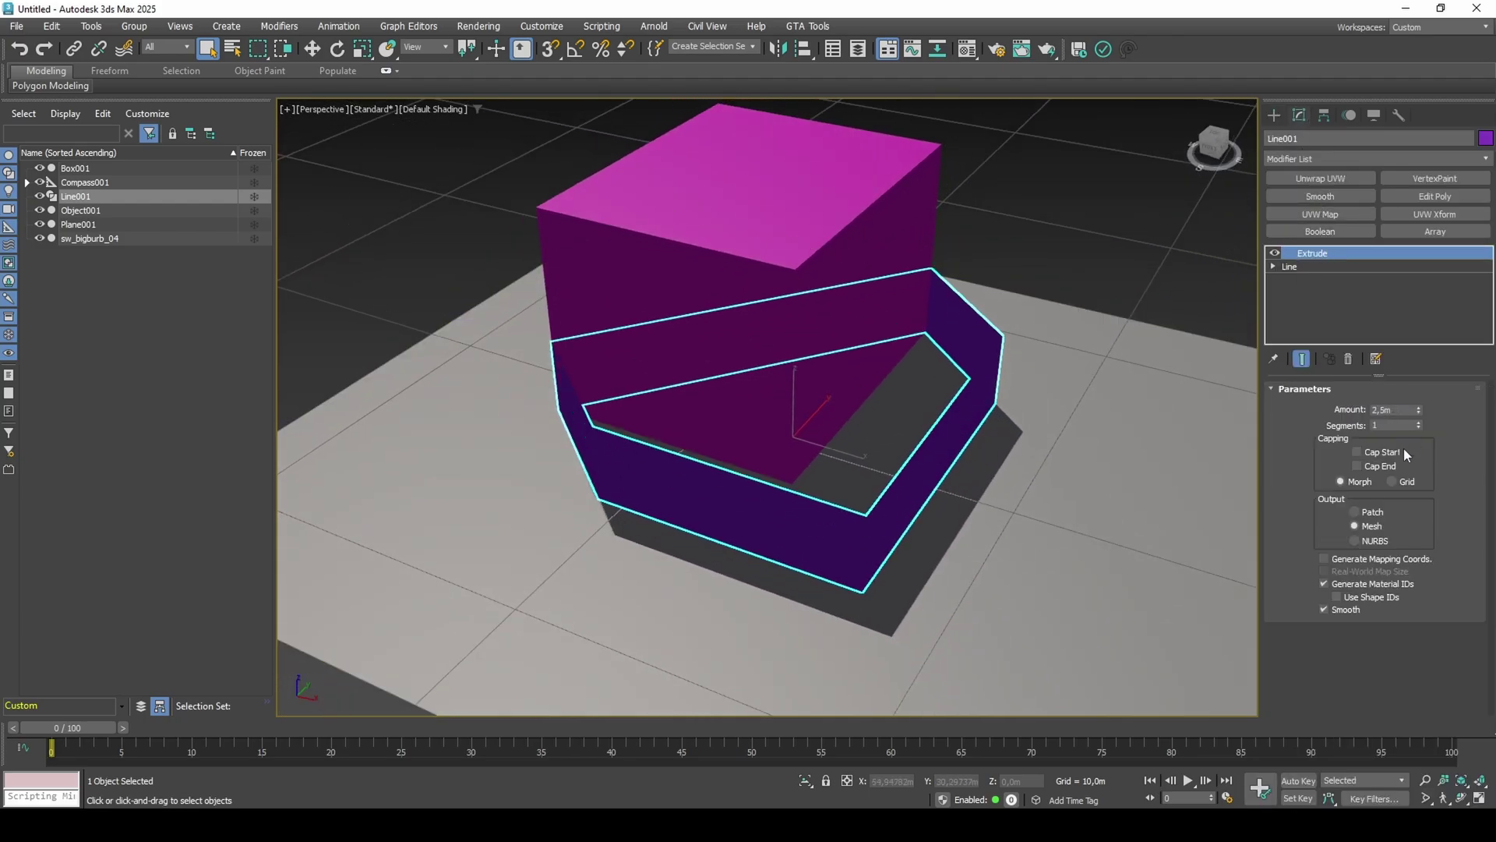
Add a Shell modifier to the extruded shadow outline with an outer amount of 1.52 m.
click(1371, 159)
text(sh)
click(1353, 193)
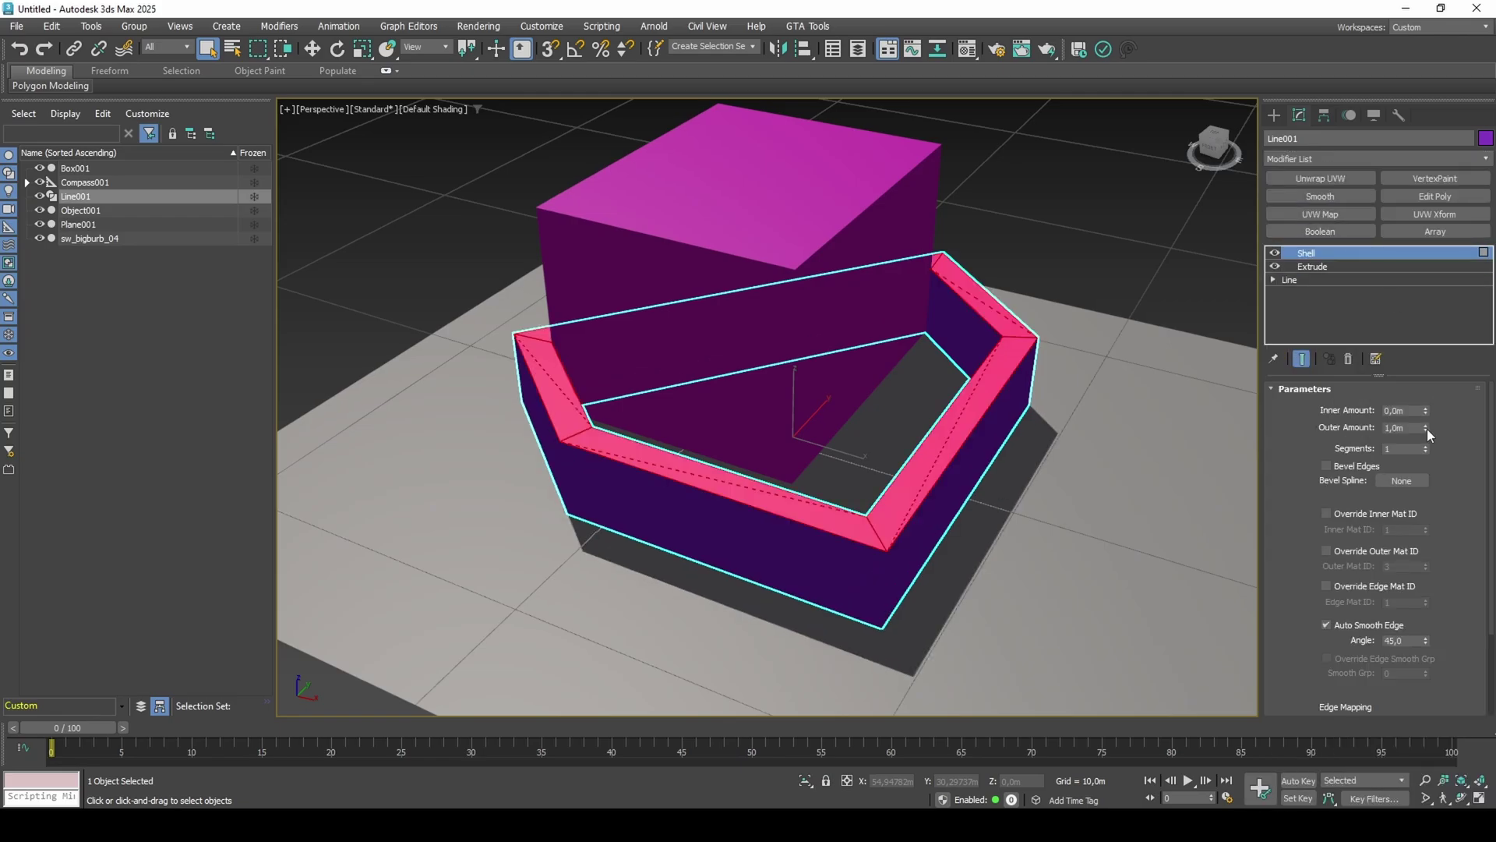
drag(1427, 428, 1437, 390)
Toggle the Shell's Straighten Corners option twice to compare its effect on the outline's corners.
scroll(1456, 549, down, 3)
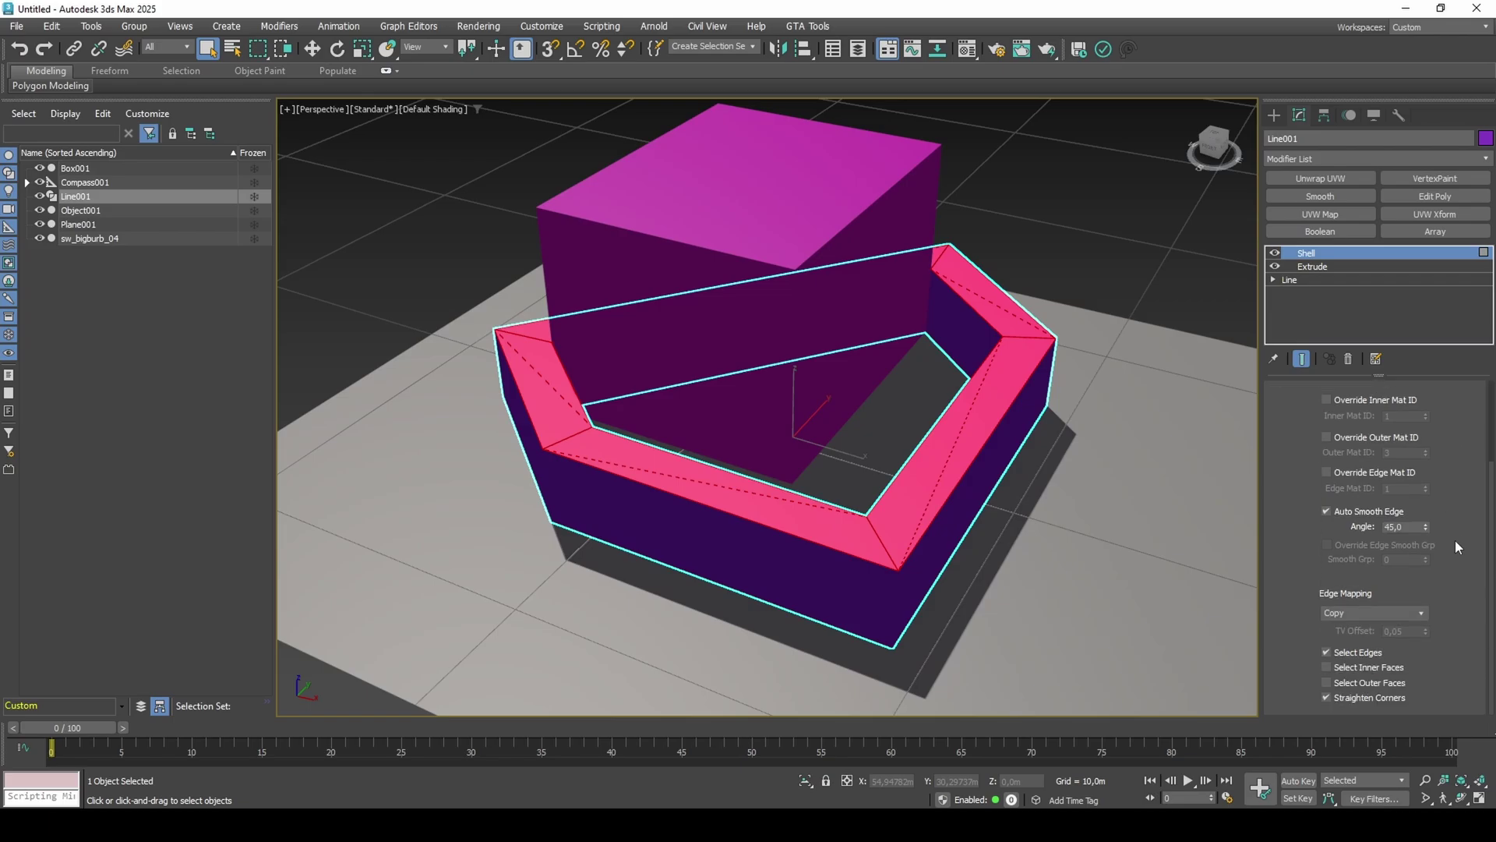
click(1386, 695)
click(1387, 695)
scroll(1458, 569, up, 1)
scroll(1457, 568, up, 2)
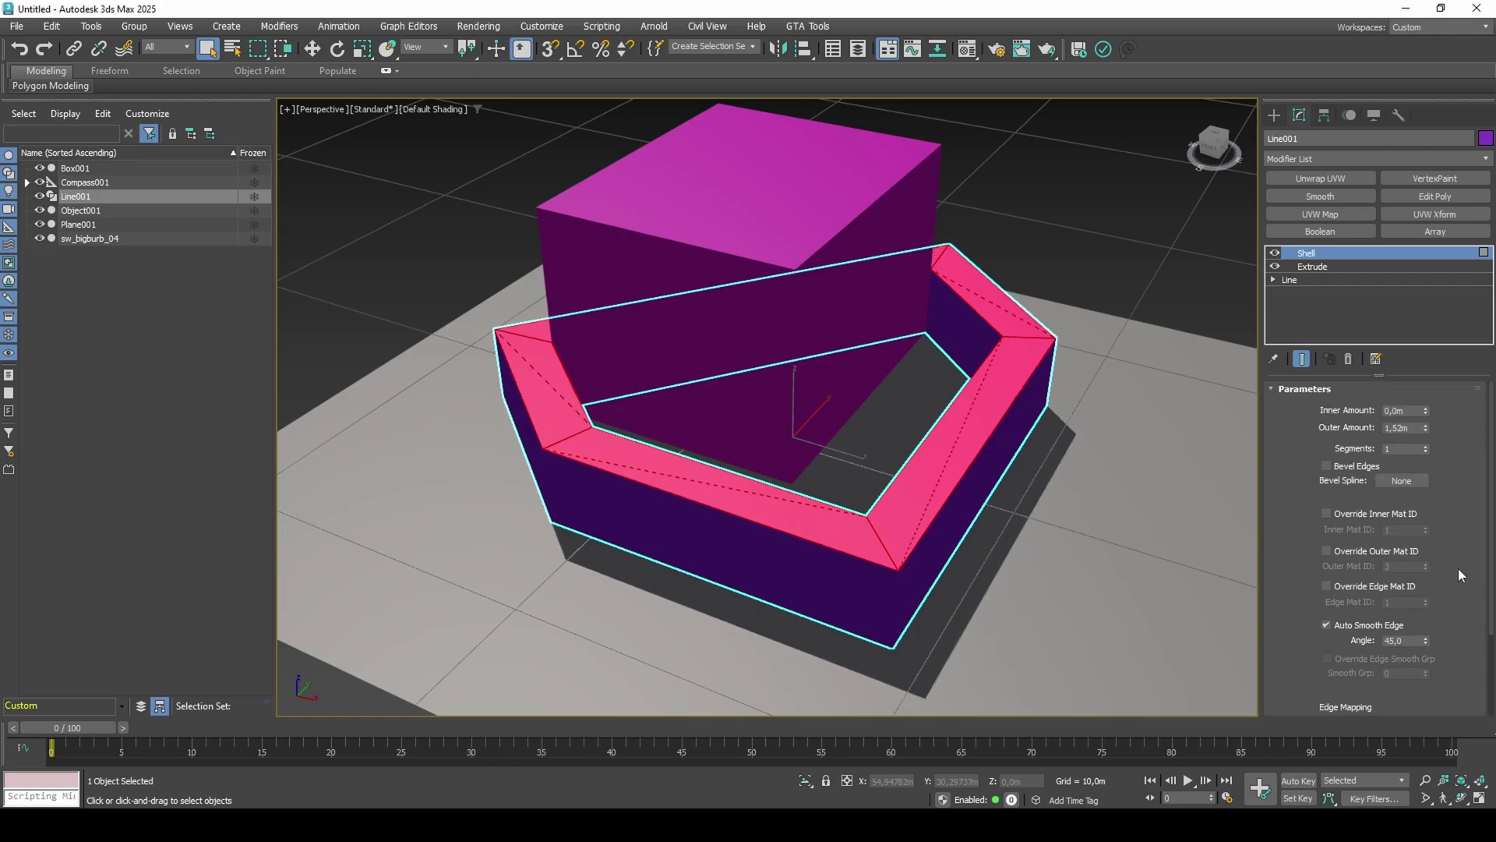
Disable casting and receiving shadows for the shadow outline and turn off shadows in the perspective viewport.
right_click(1012, 446)
click(1056, 598)
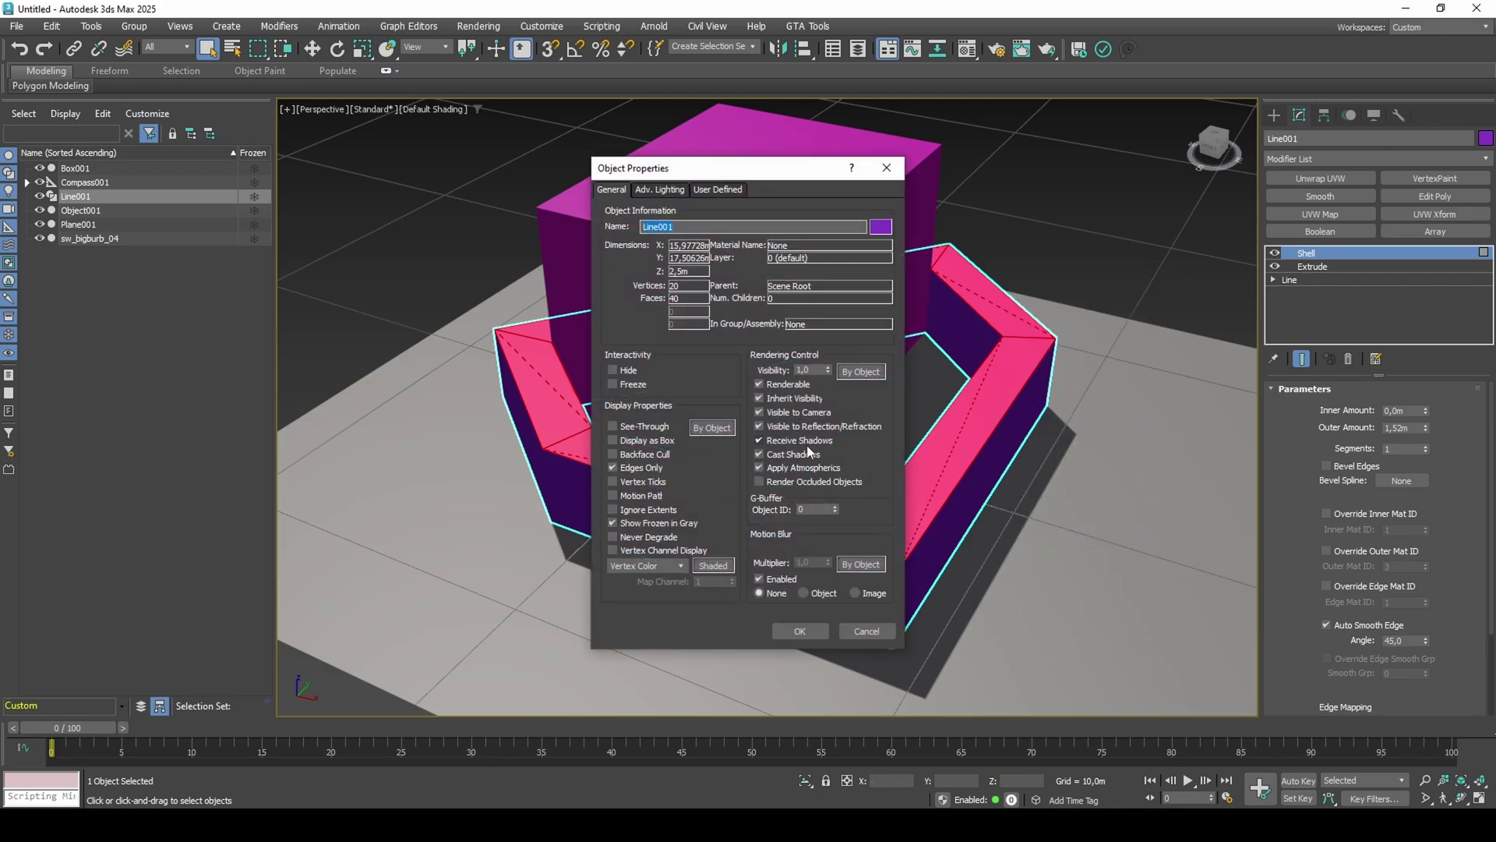
click(806, 443)
click(806, 625)
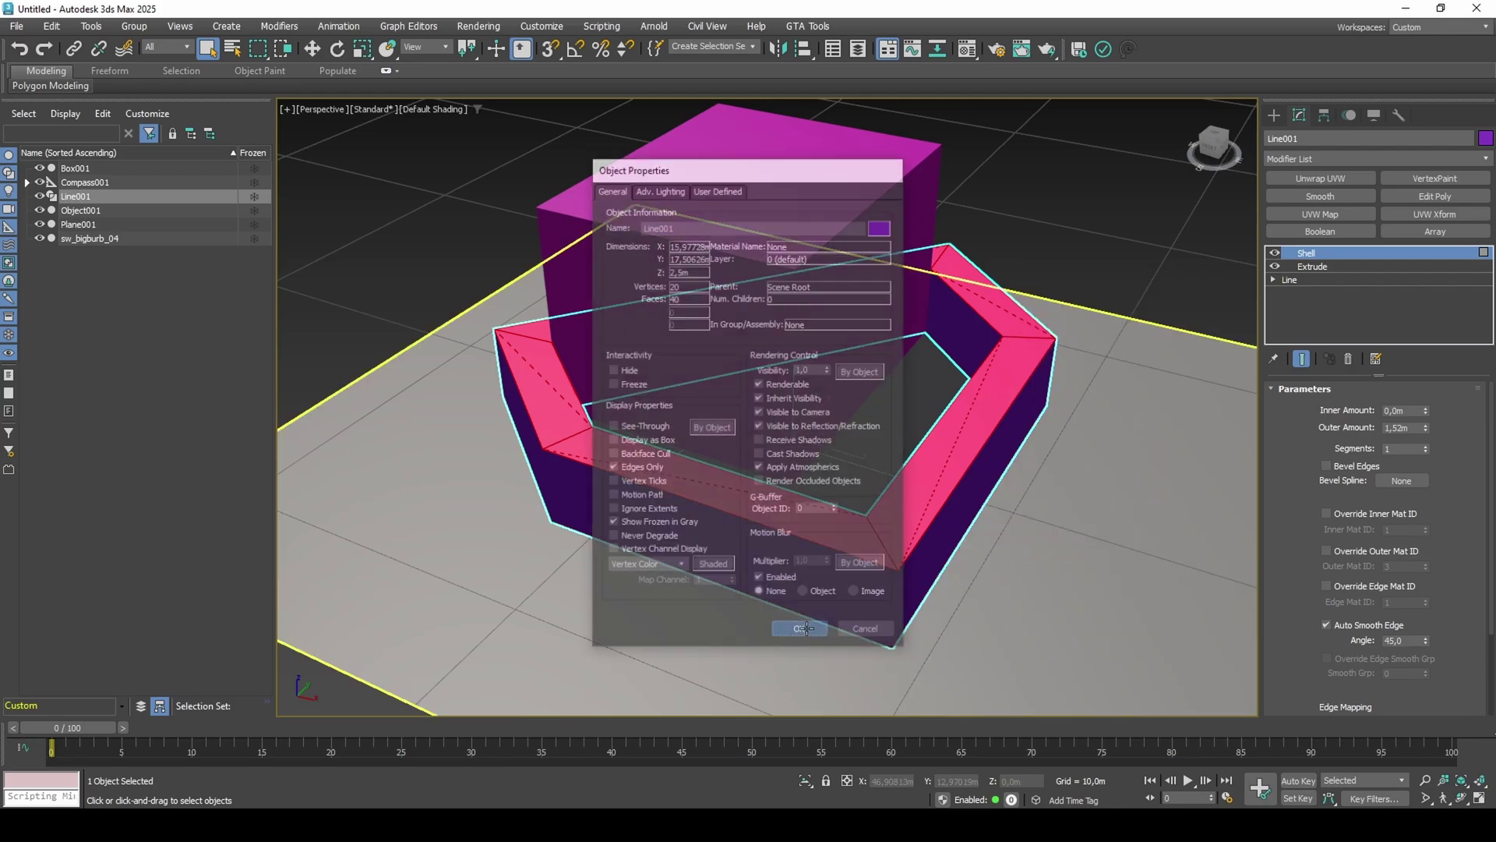
click(385, 113)
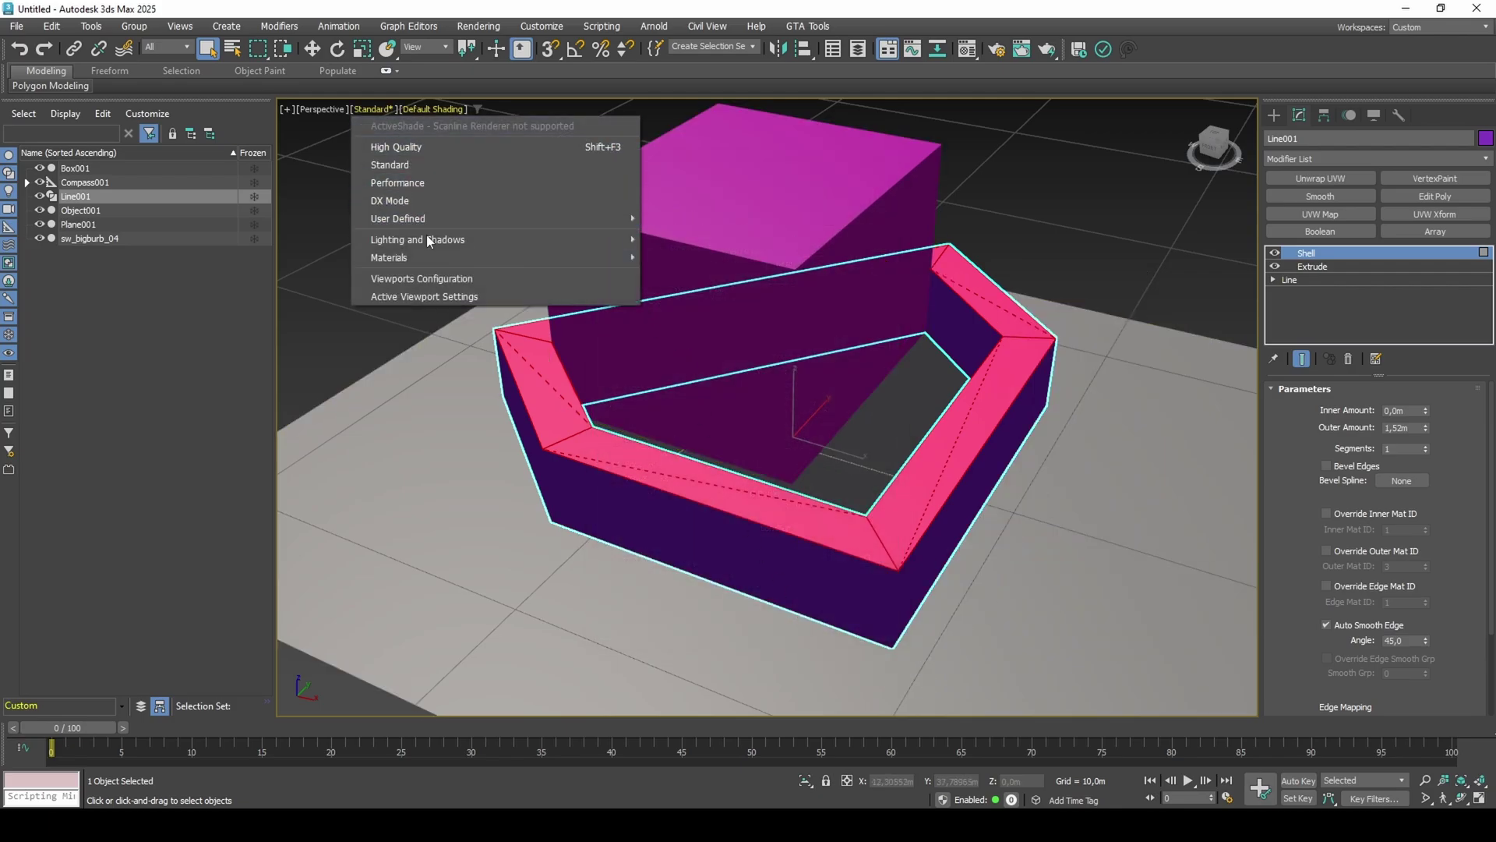
mouse_move(619, 237)
click(690, 317)
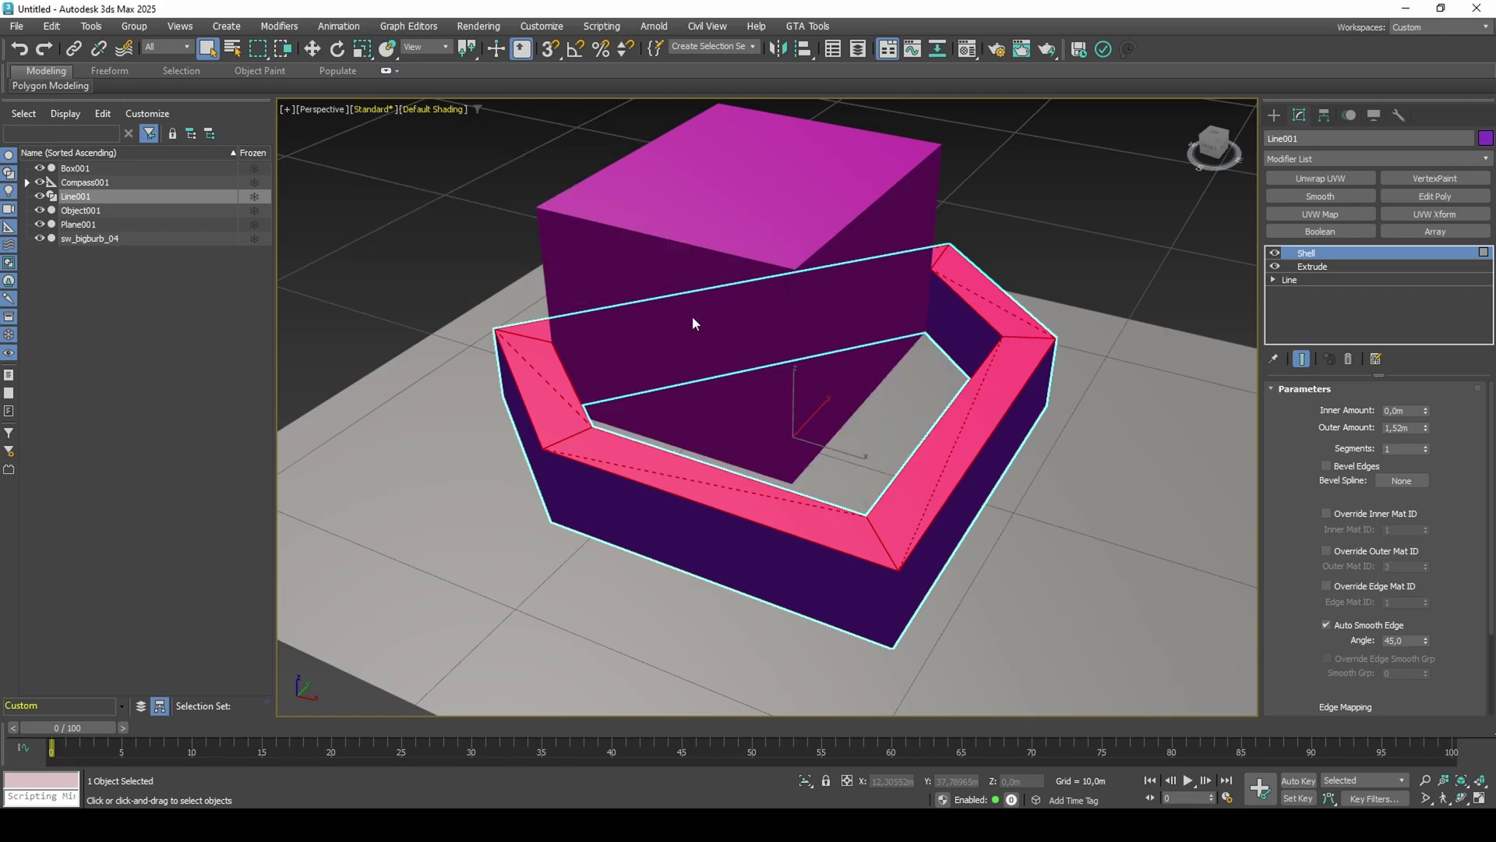
Set the outline's Shell modifier to select its inner faces instead of its edges.
scroll(1465, 572, down, 1)
scroll(1465, 572, down, 3)
click(1363, 664)
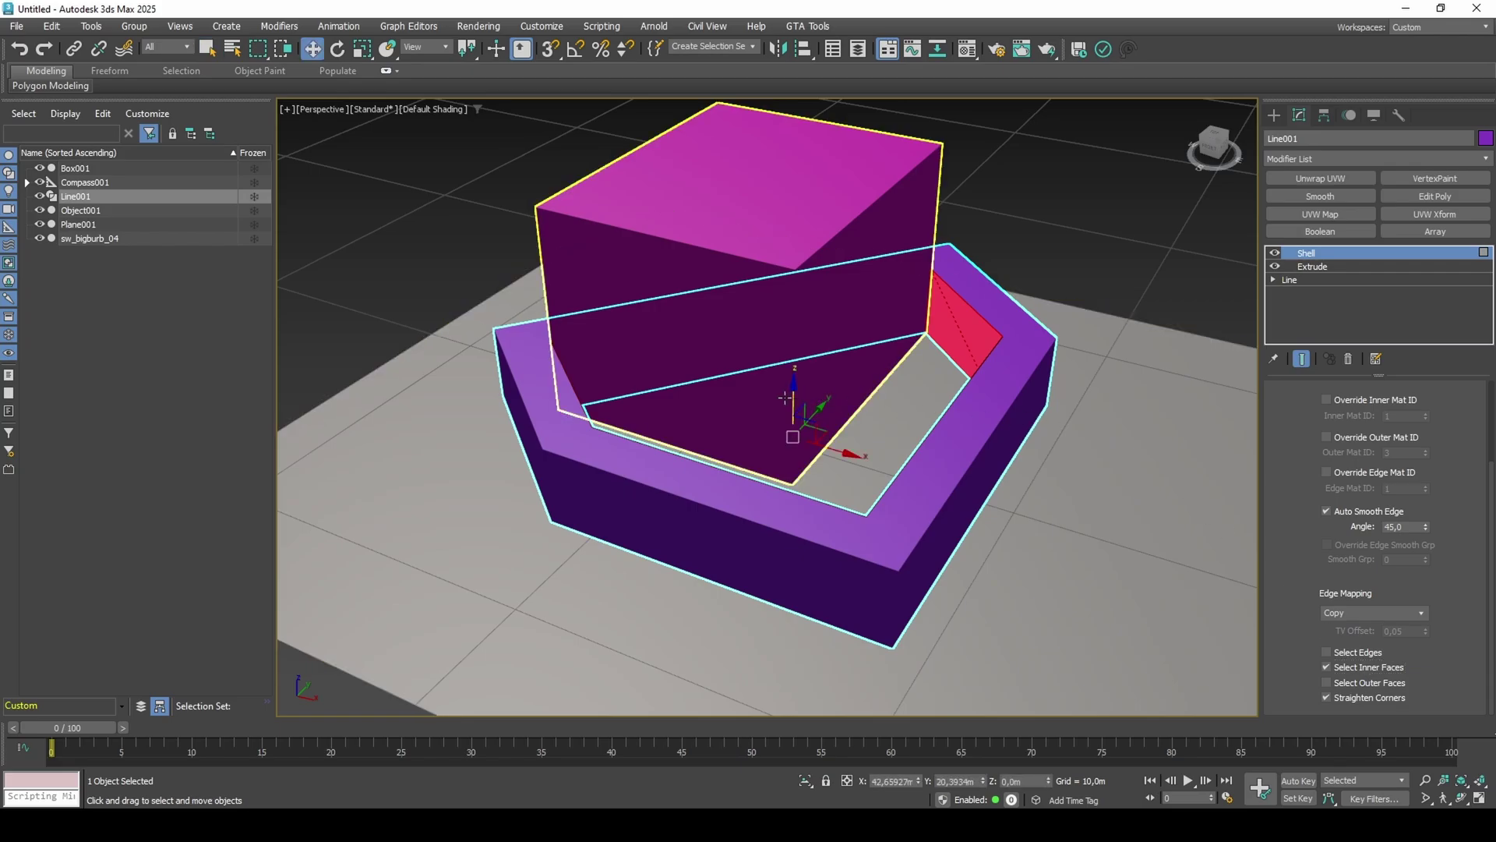
Move the shadow outline down about 0.3 m and clone it in place.
drag(792, 397, 792, 406)
right_click(827, 409)
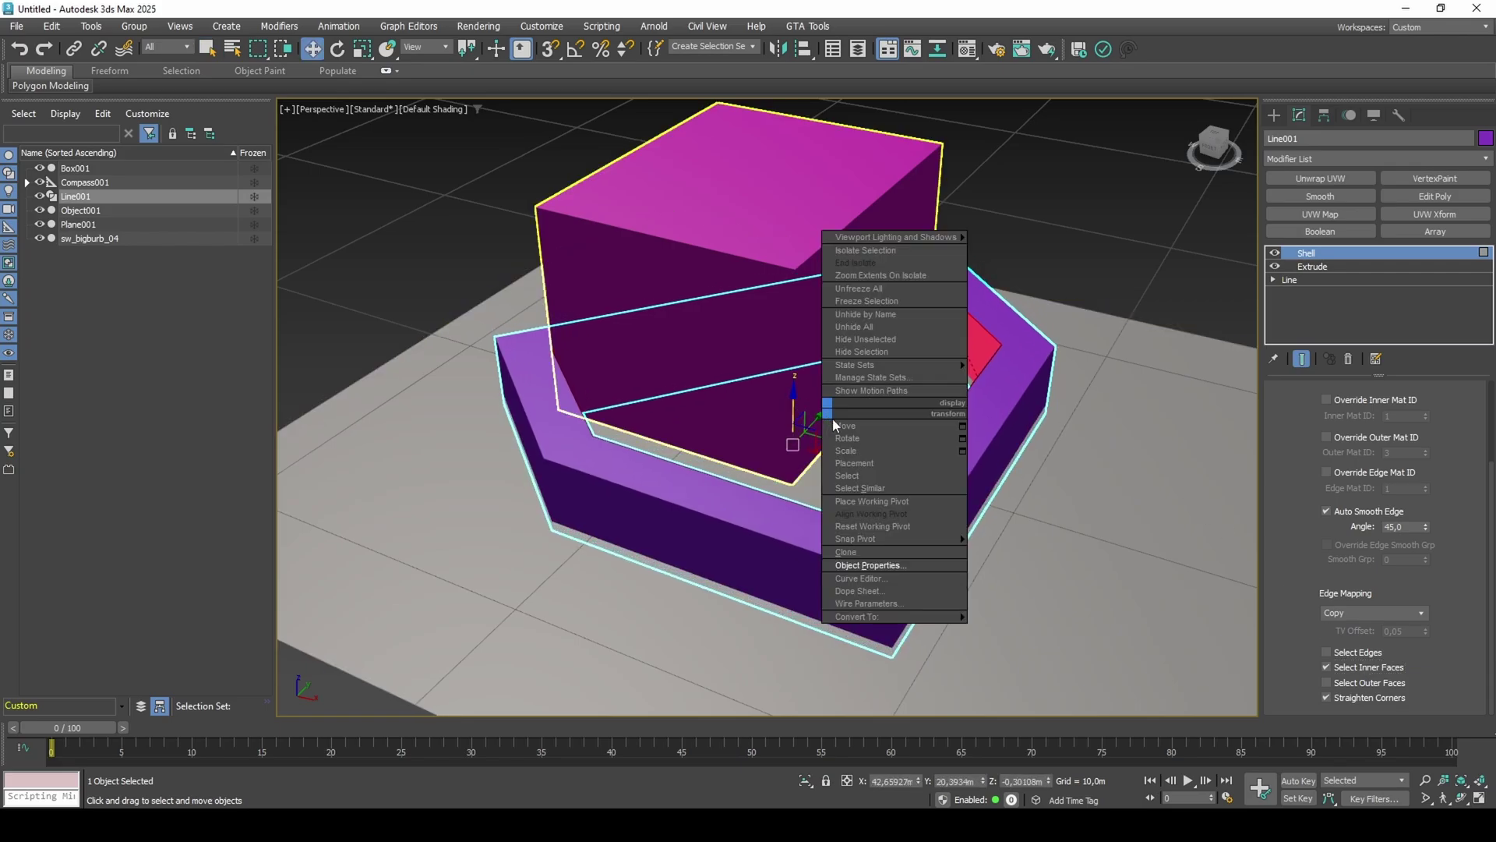
click(873, 554)
click(732, 472)
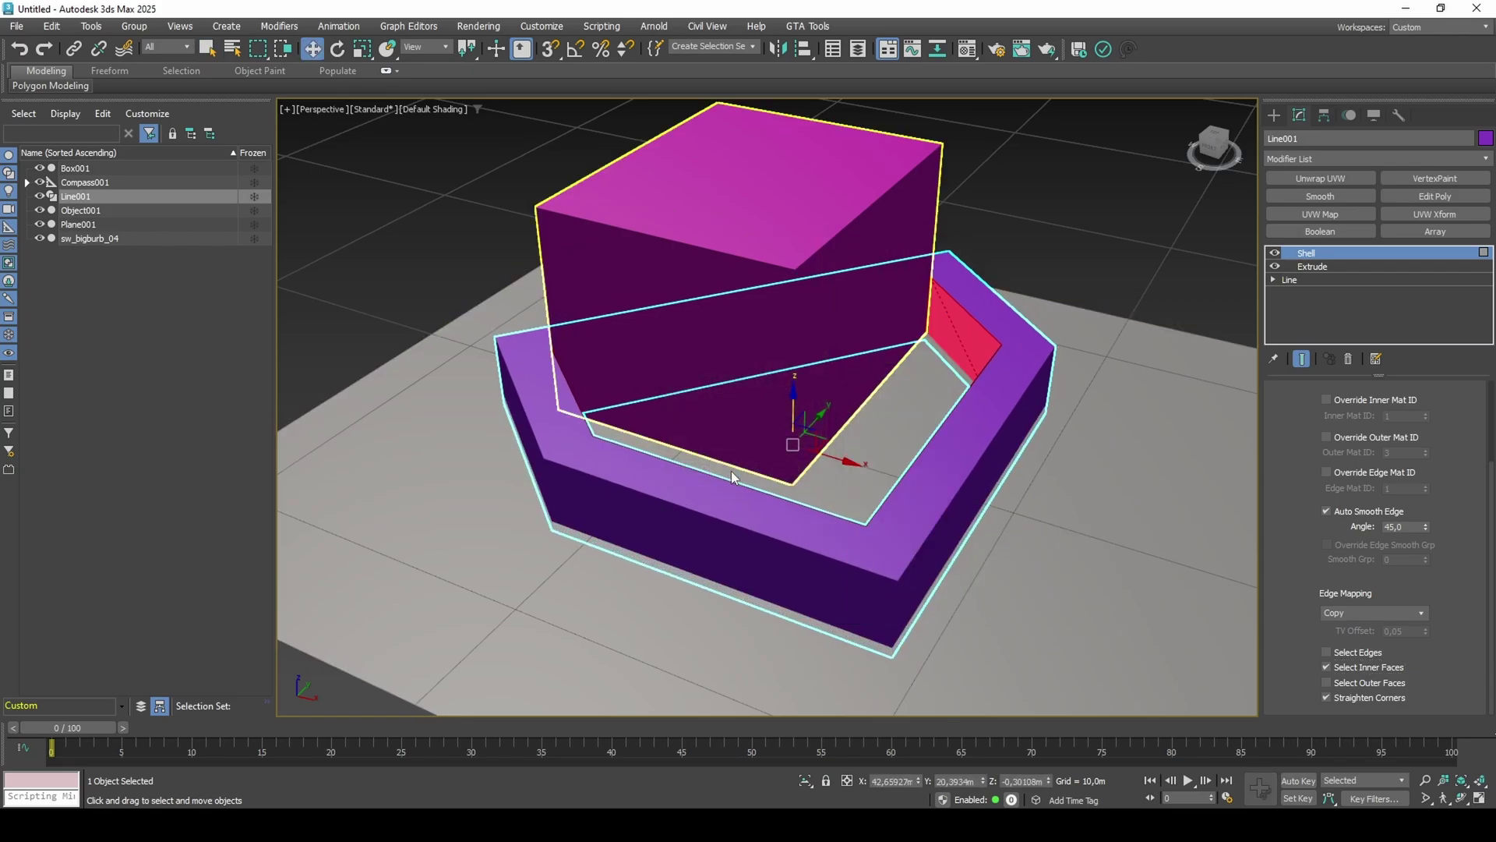
Add a Boolean modifier to the ground plane and subtract the cloned shadow outline from it.
click(1082, 452)
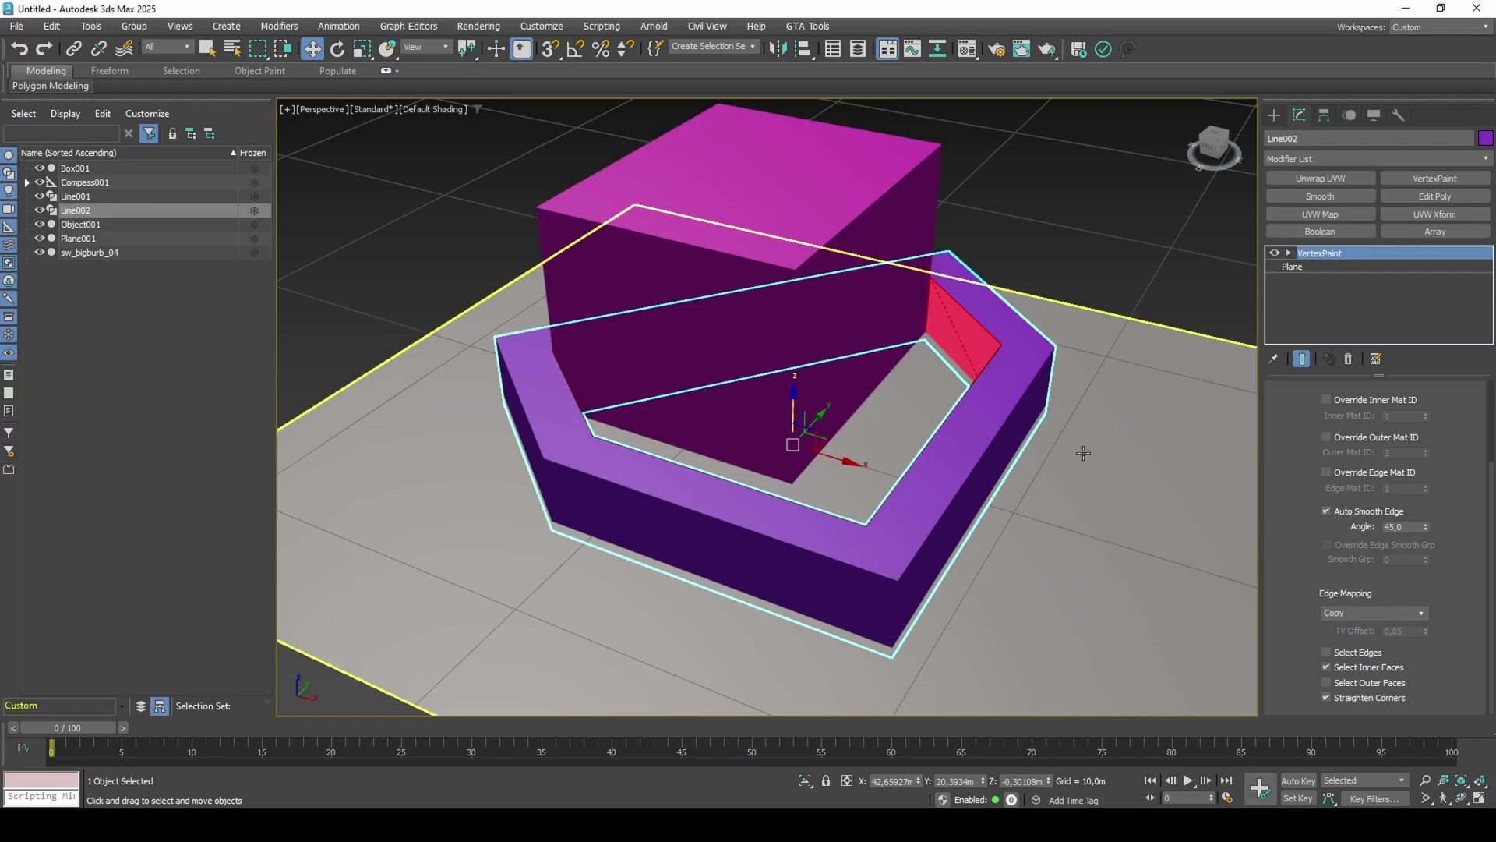
click(1349, 160)
click(1317, 203)
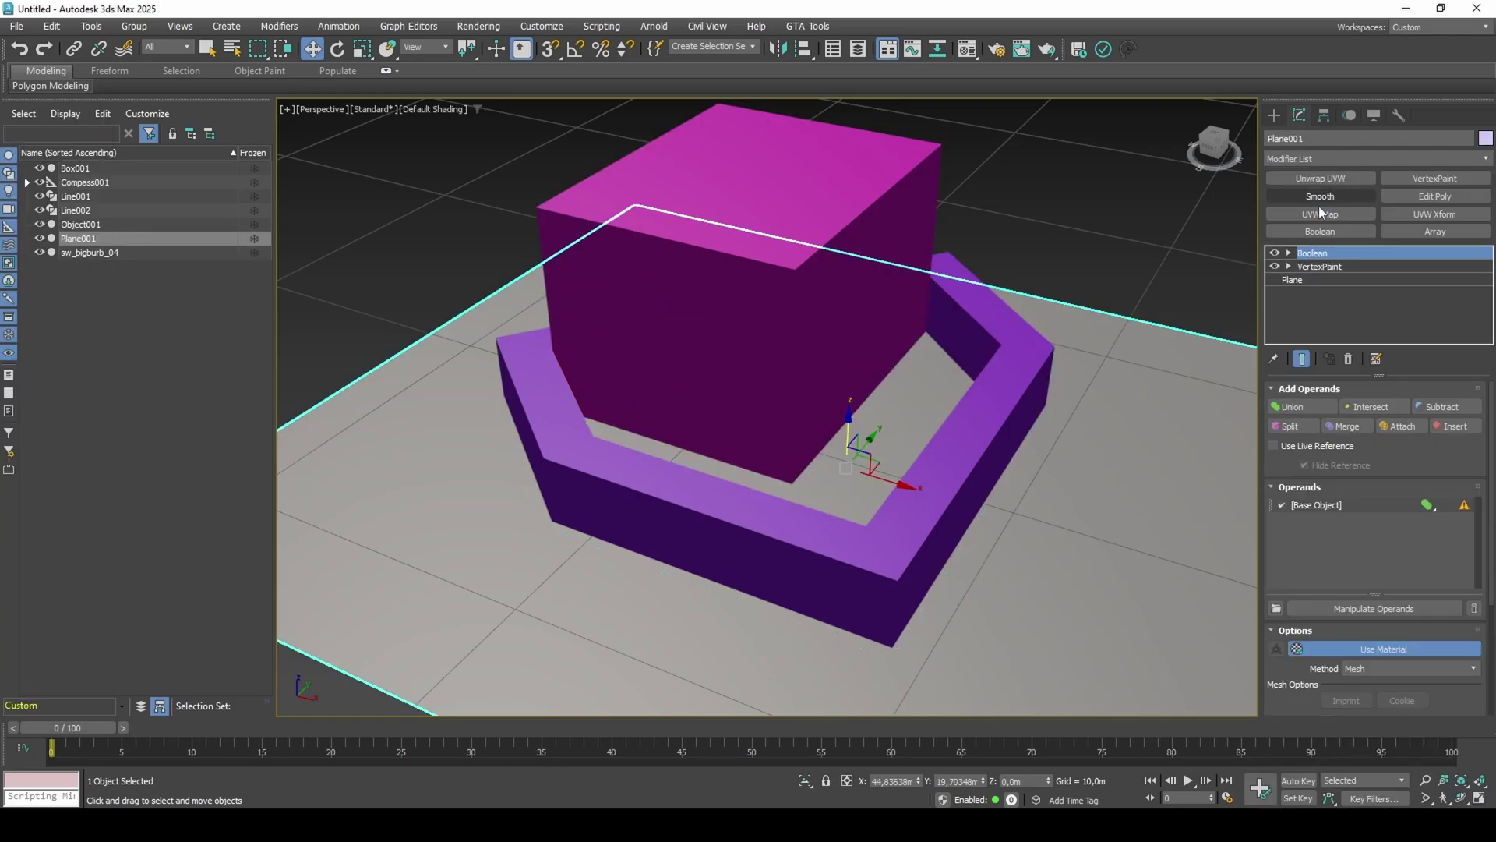
click(1436, 406)
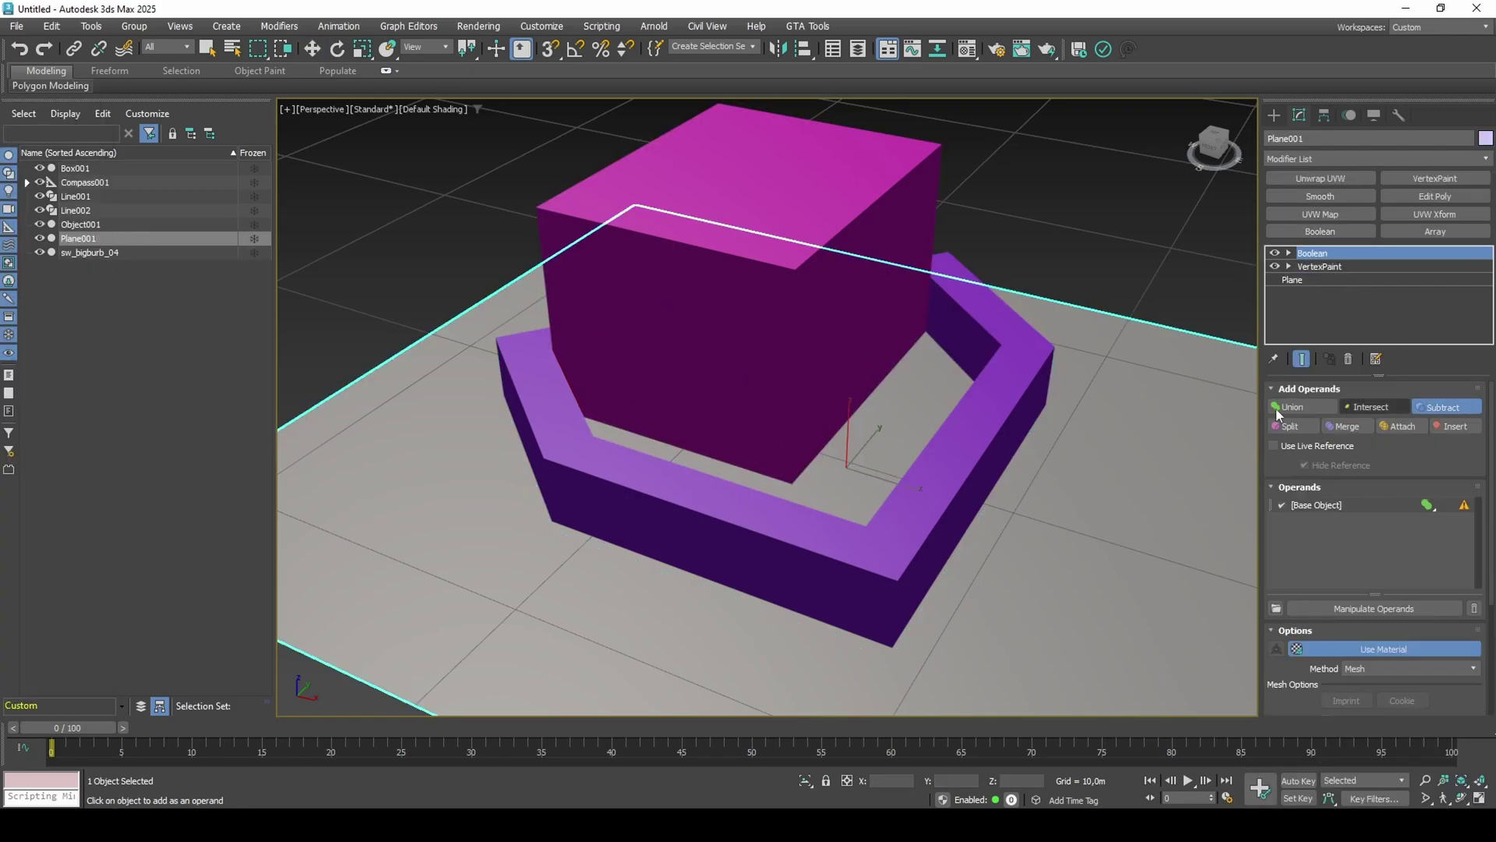
click(996, 420)
Turn on Imprint for the cloned outline operand in the plane's Boolean and inspect the cut edges in wireframe.
click(1328, 520)
alt+middle_drag(1005, 552, 1012, 448)
scroll(1299, 687, down, 1)
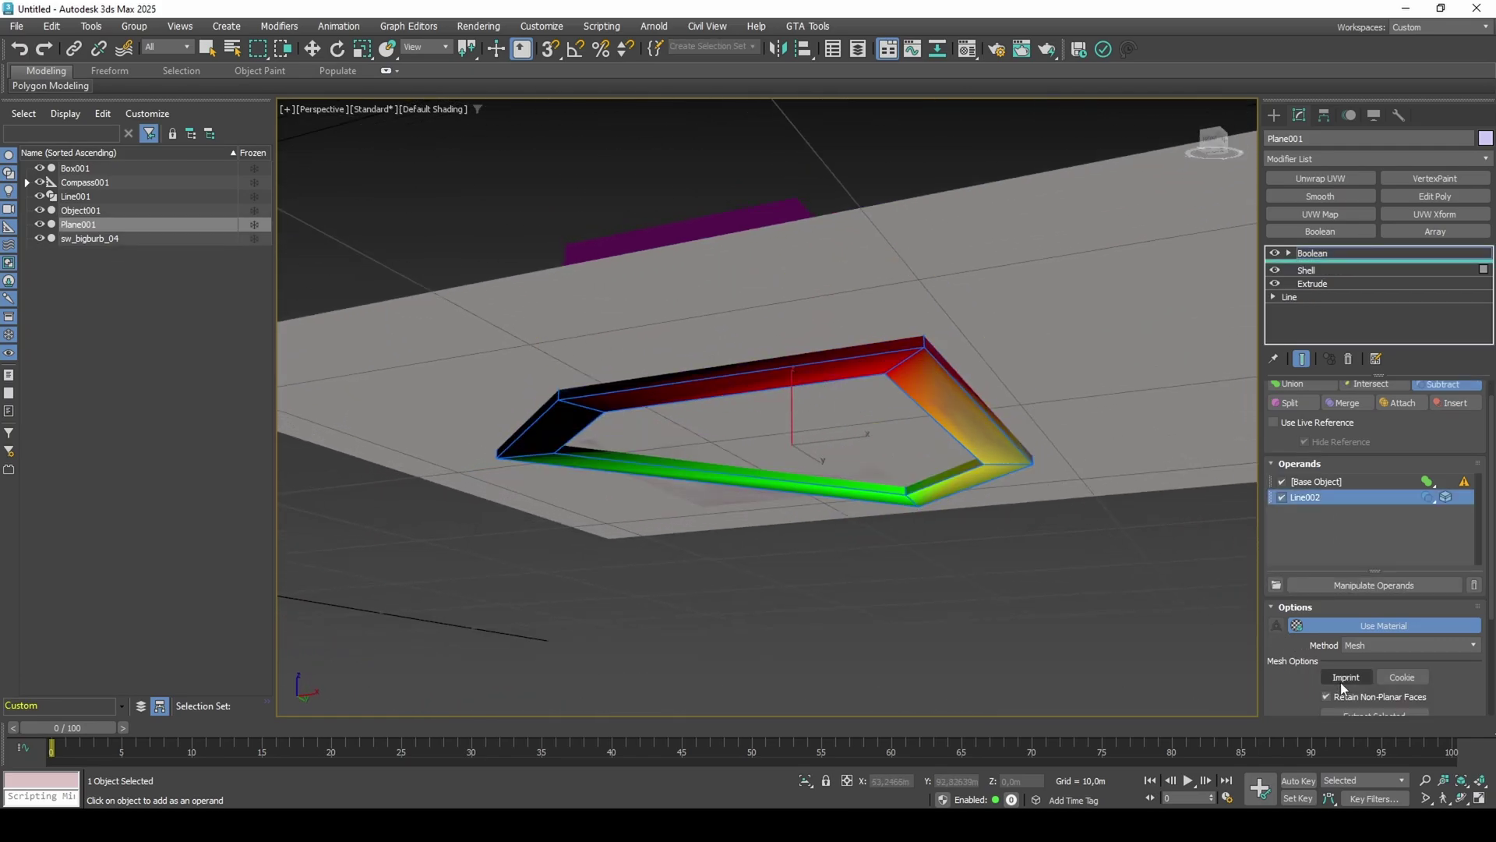
click(1342, 683)
key(w)
mouse_move(1049, 390)
alt+middle_down()
mouse_move(1033, 469)
mouse_move(1022, 461)
alt+middle_up()
key(F3)
key(F3)
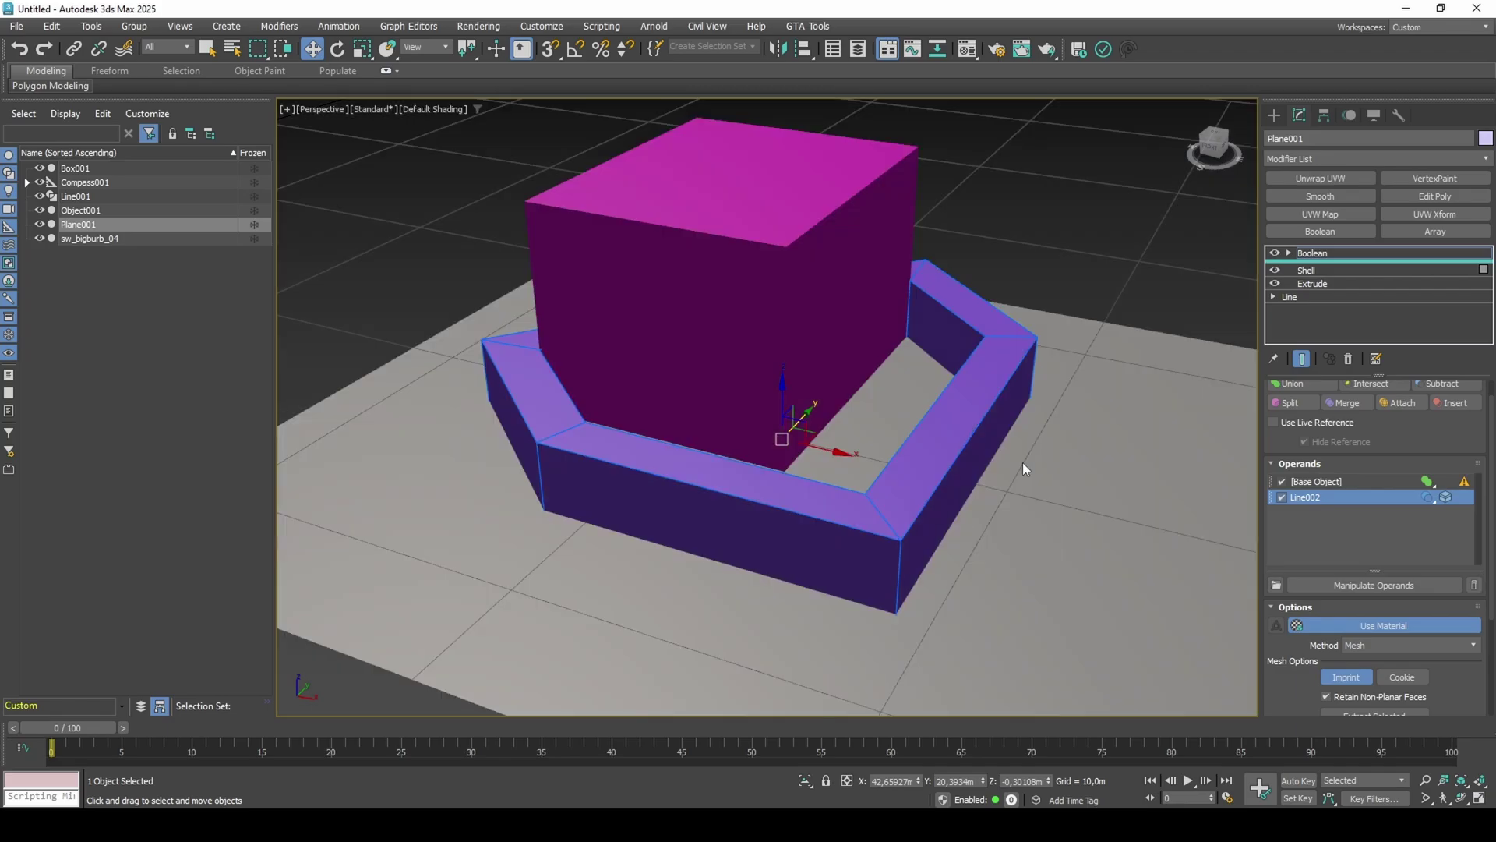
Select the original shadow outline and apply a DeleteMesh modifier to remove its selected inner faces.
click(1063, 378)
click(1012, 387)
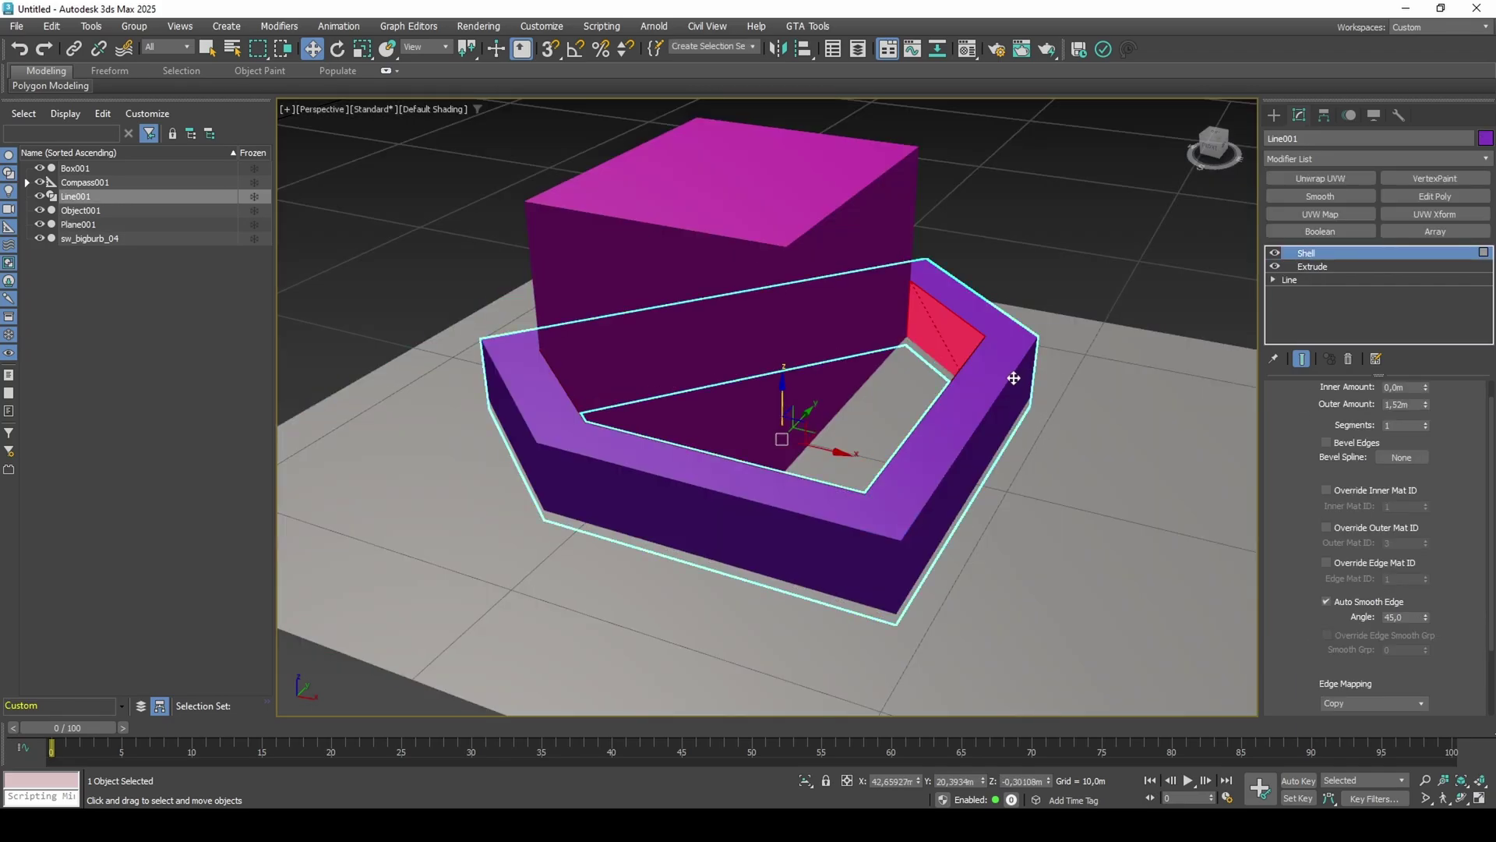
click(1344, 164)
text(de)
click(1320, 192)
Add an Edit Poly modifier to the outline, select its open inner top border and convert the selection to vertices.
click(1435, 196)
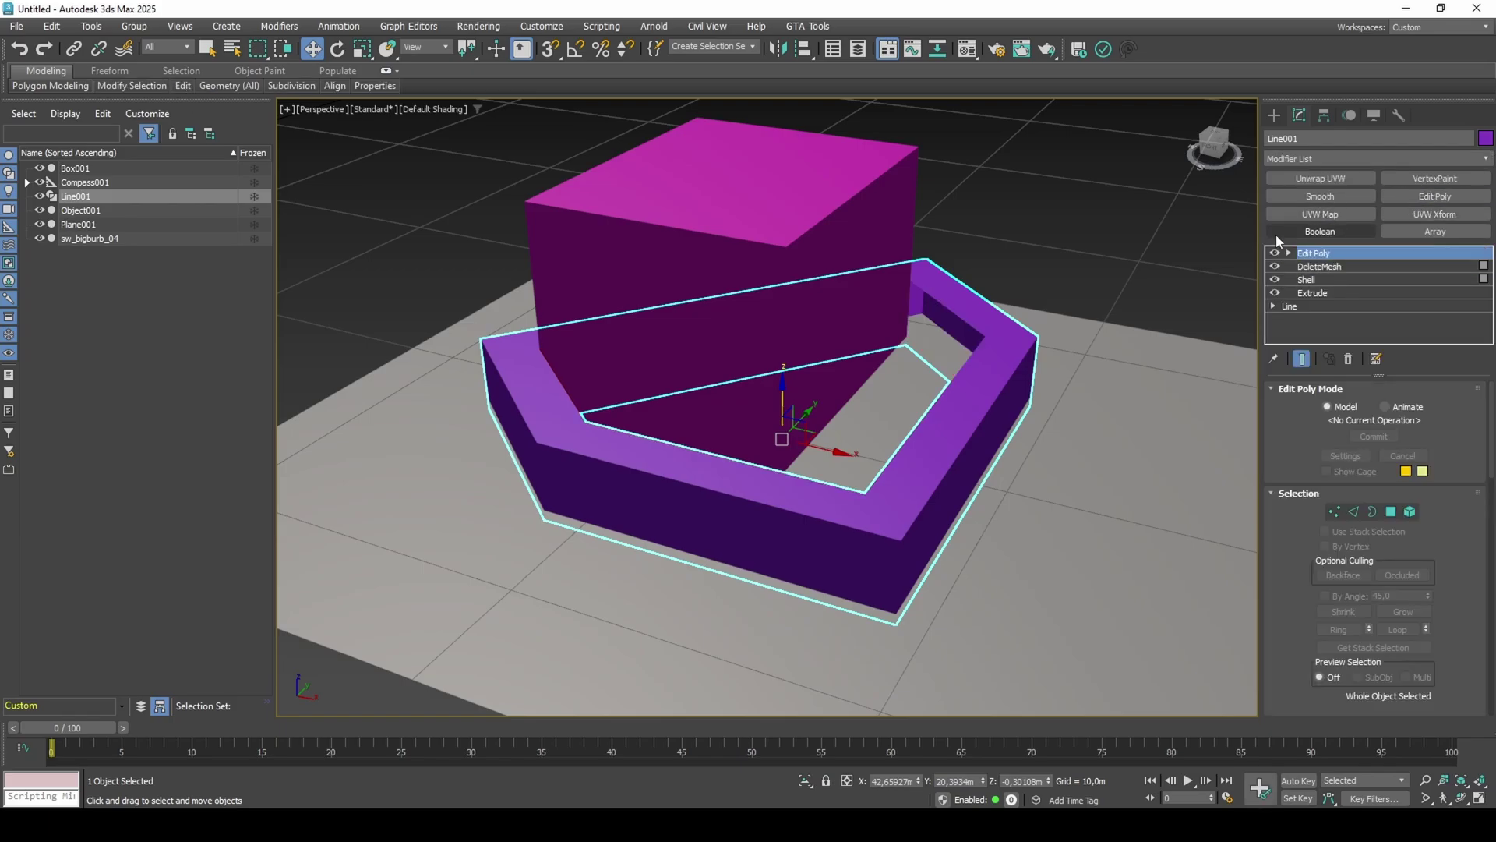
key(3)
click(990, 332)
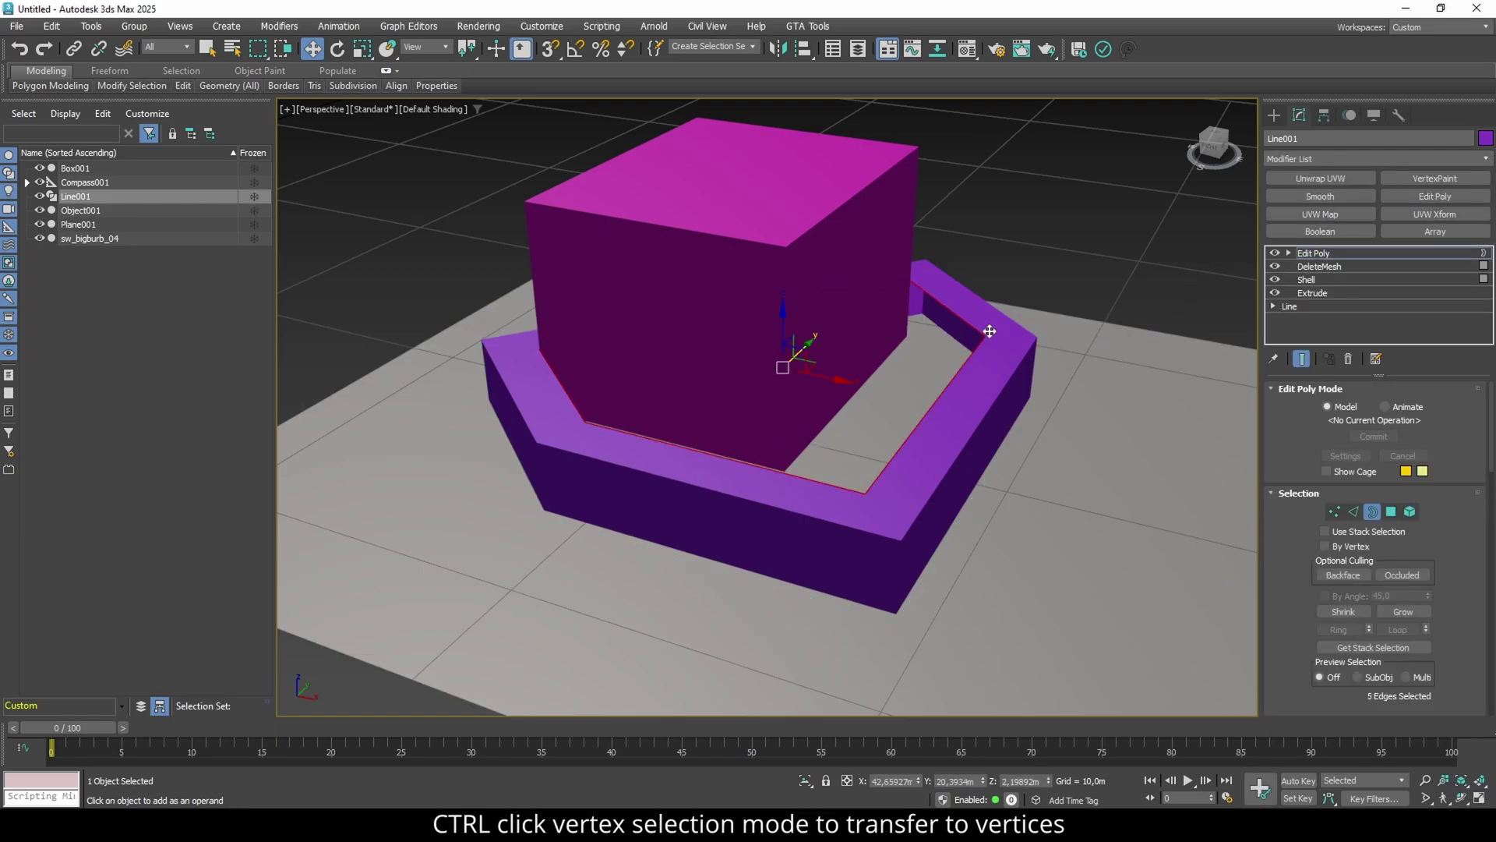
ctrl+click(1334, 513)
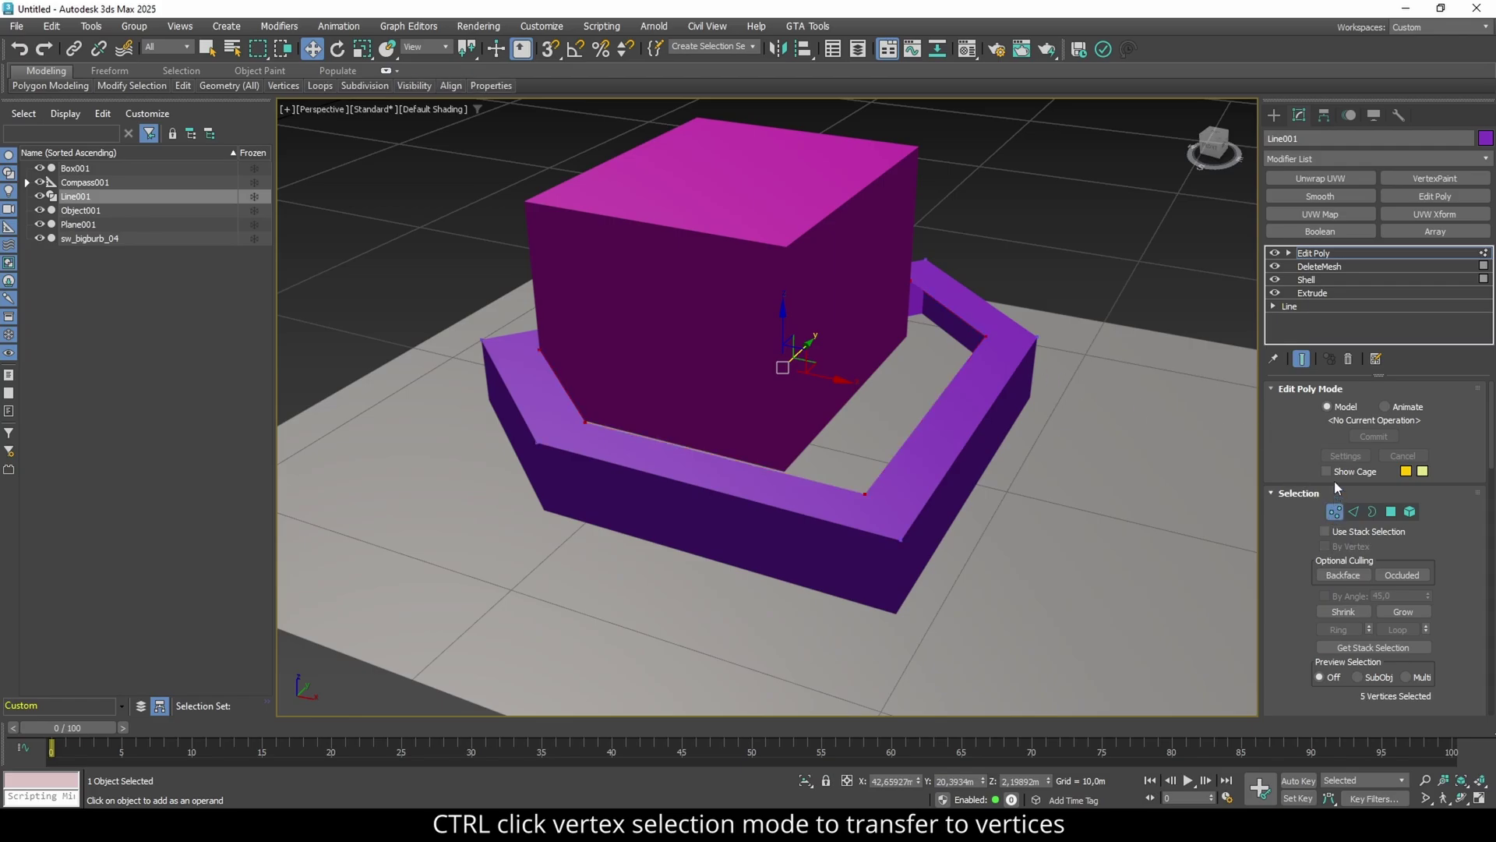
Add a VertexPaint modifier with vertex colors displayed and set the paint color to dark blue, RGB 5, 38, 69.
click(1420, 179)
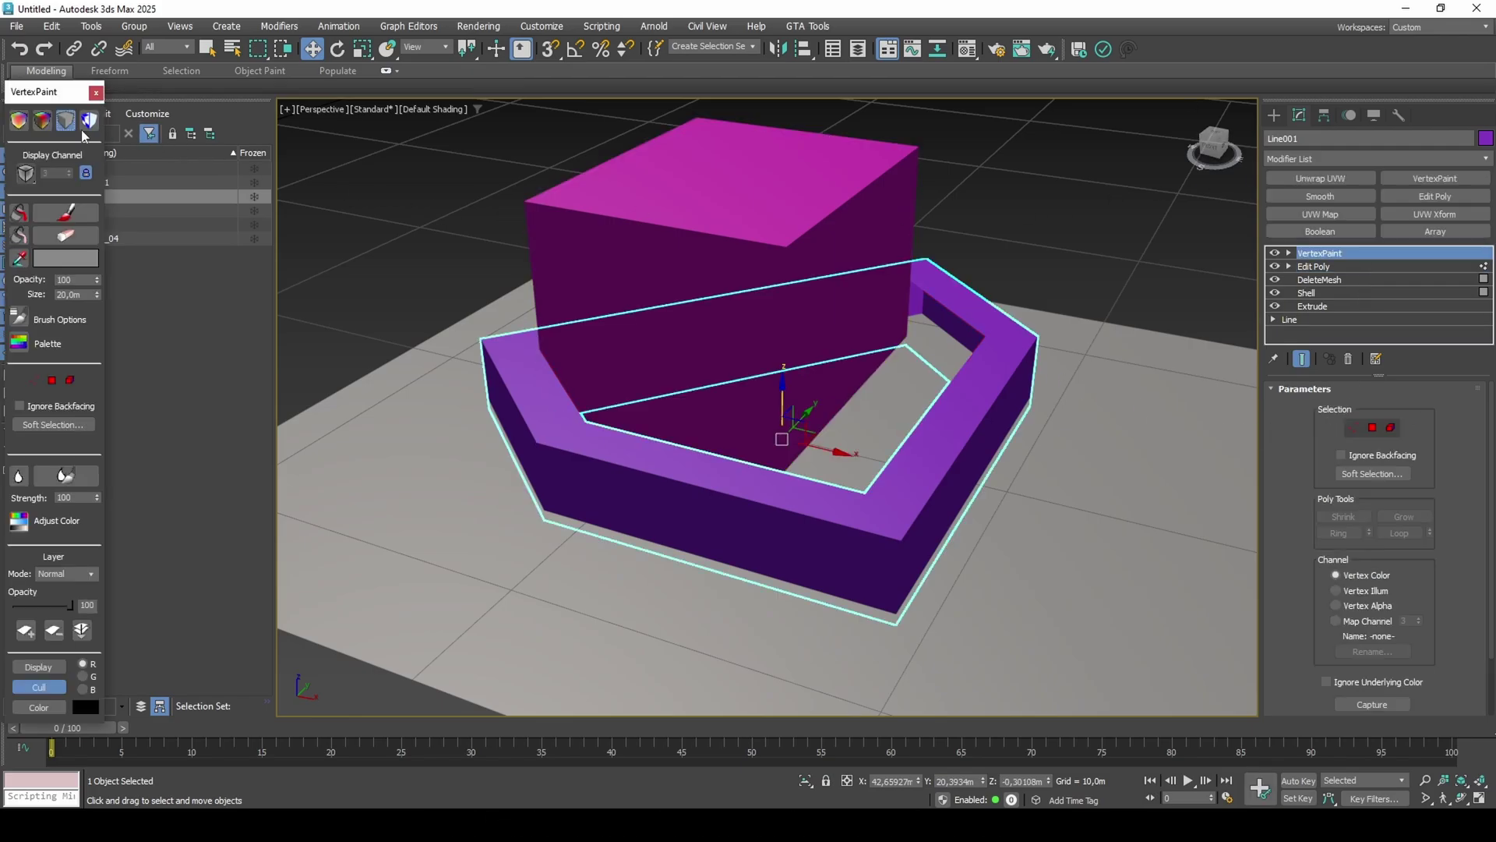
click(19, 121)
click(67, 257)
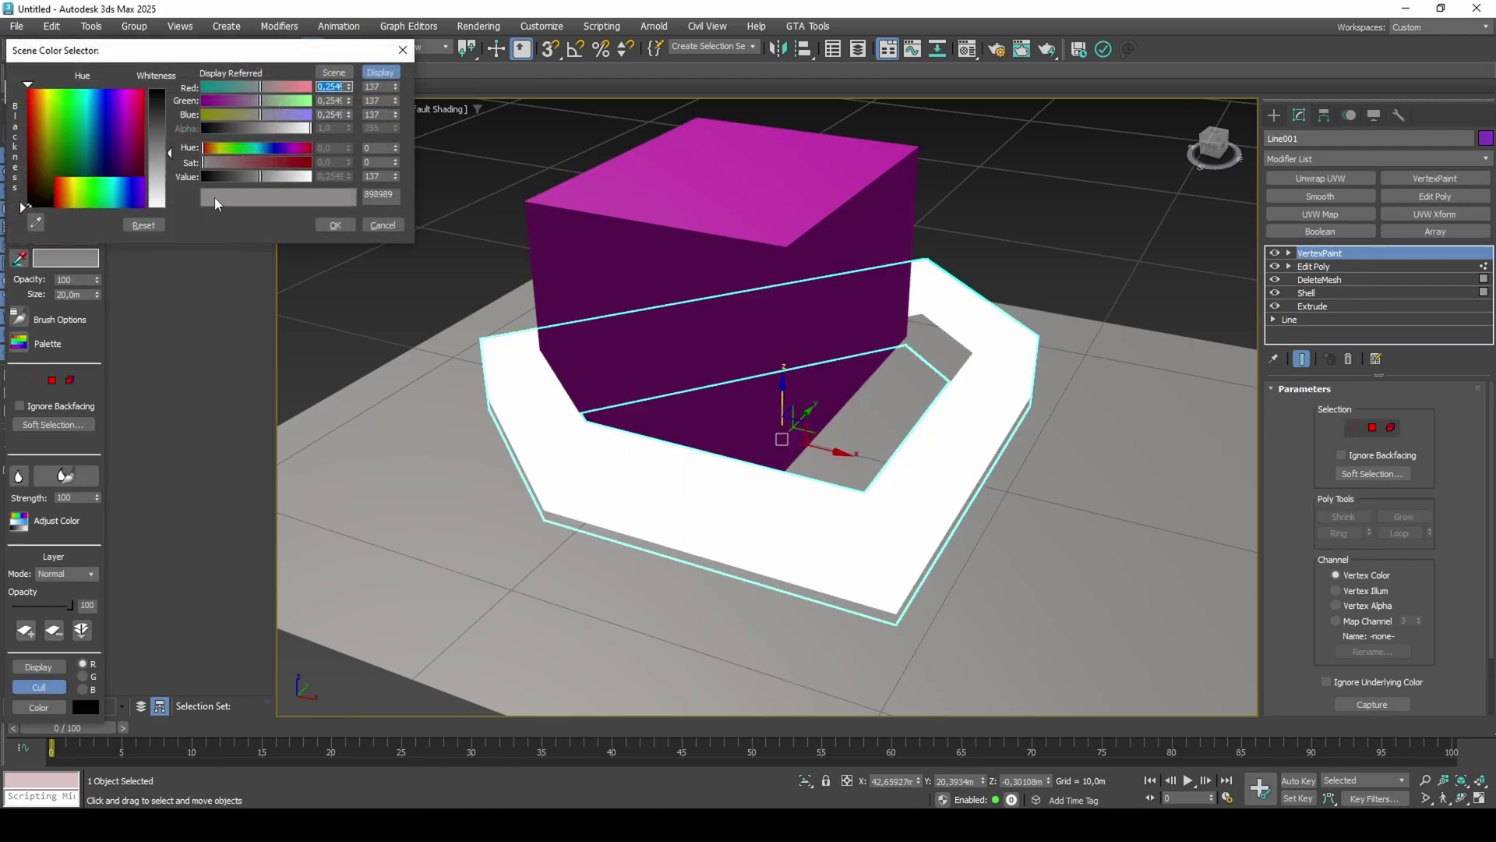
click(218, 177)
click(290, 162)
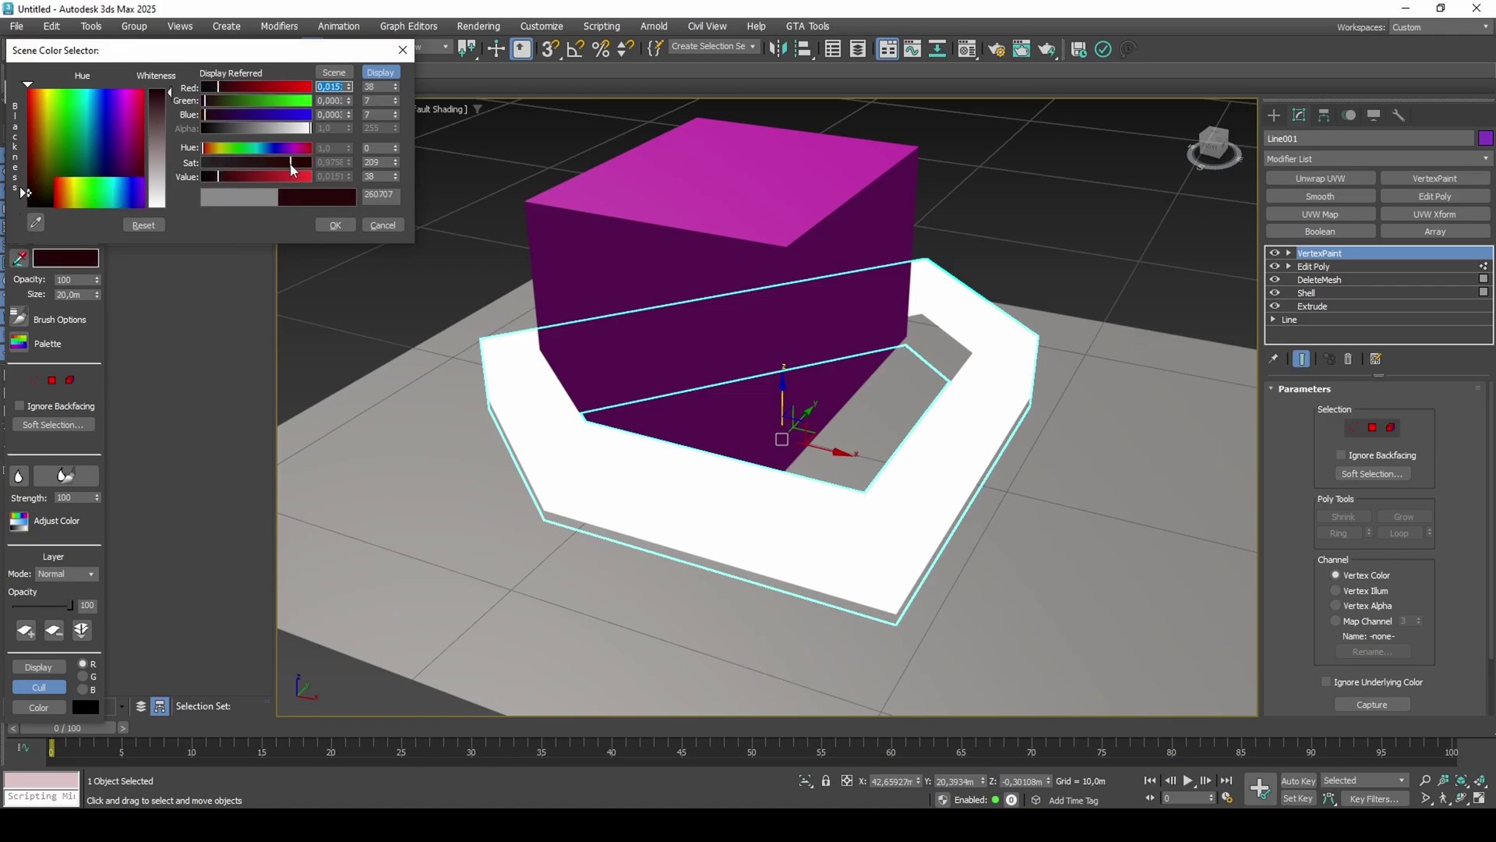
click(276, 149)
click(256, 178)
click(263, 148)
drag(265, 153, 234, 183)
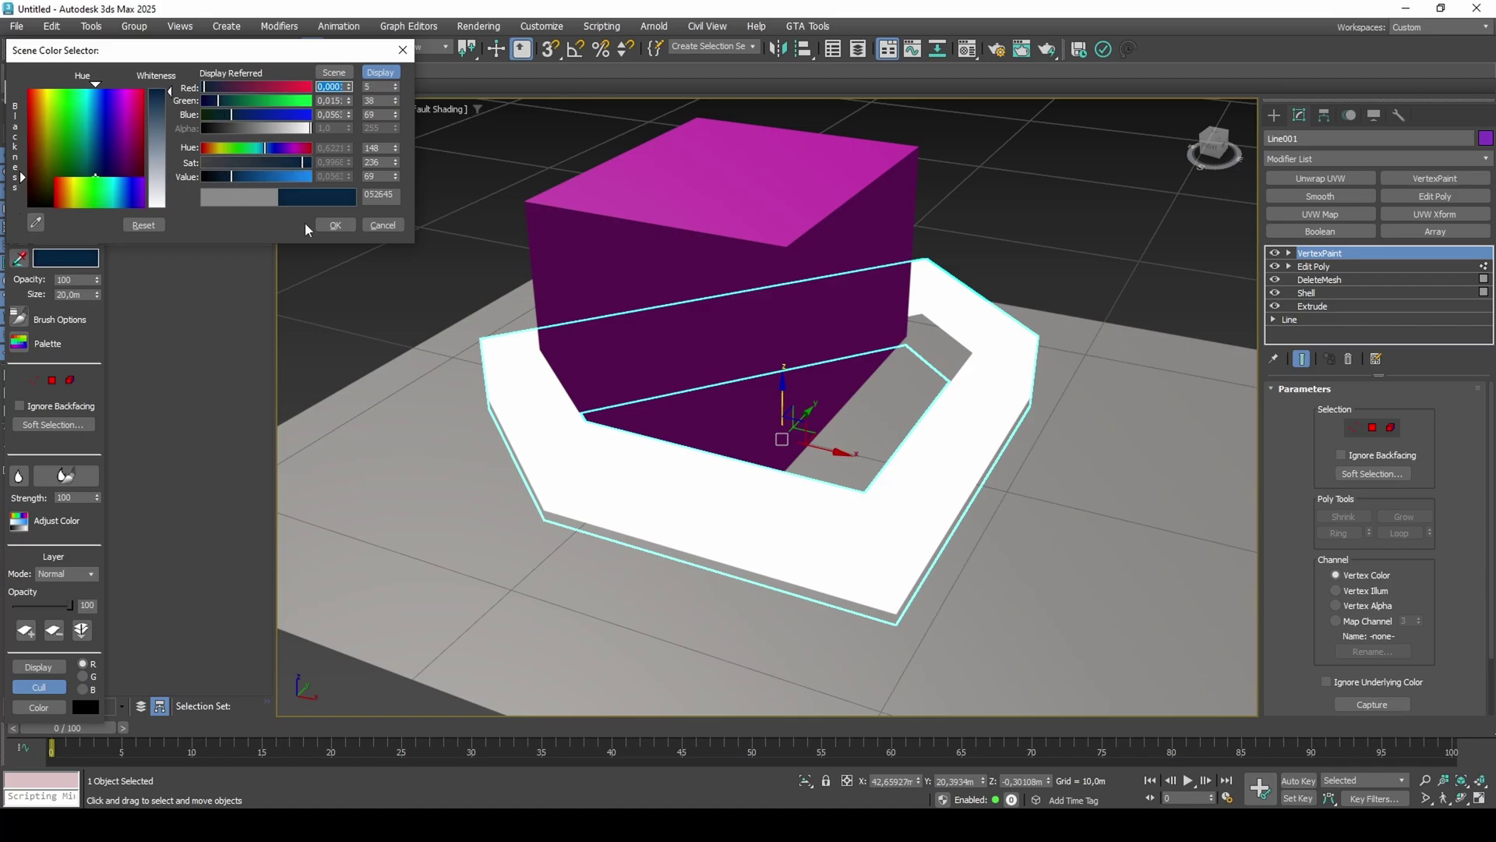
click(335, 224)
Fill the selected vertices with the dark blue color and set the paint layer's opacity to 80.
click(22, 213)
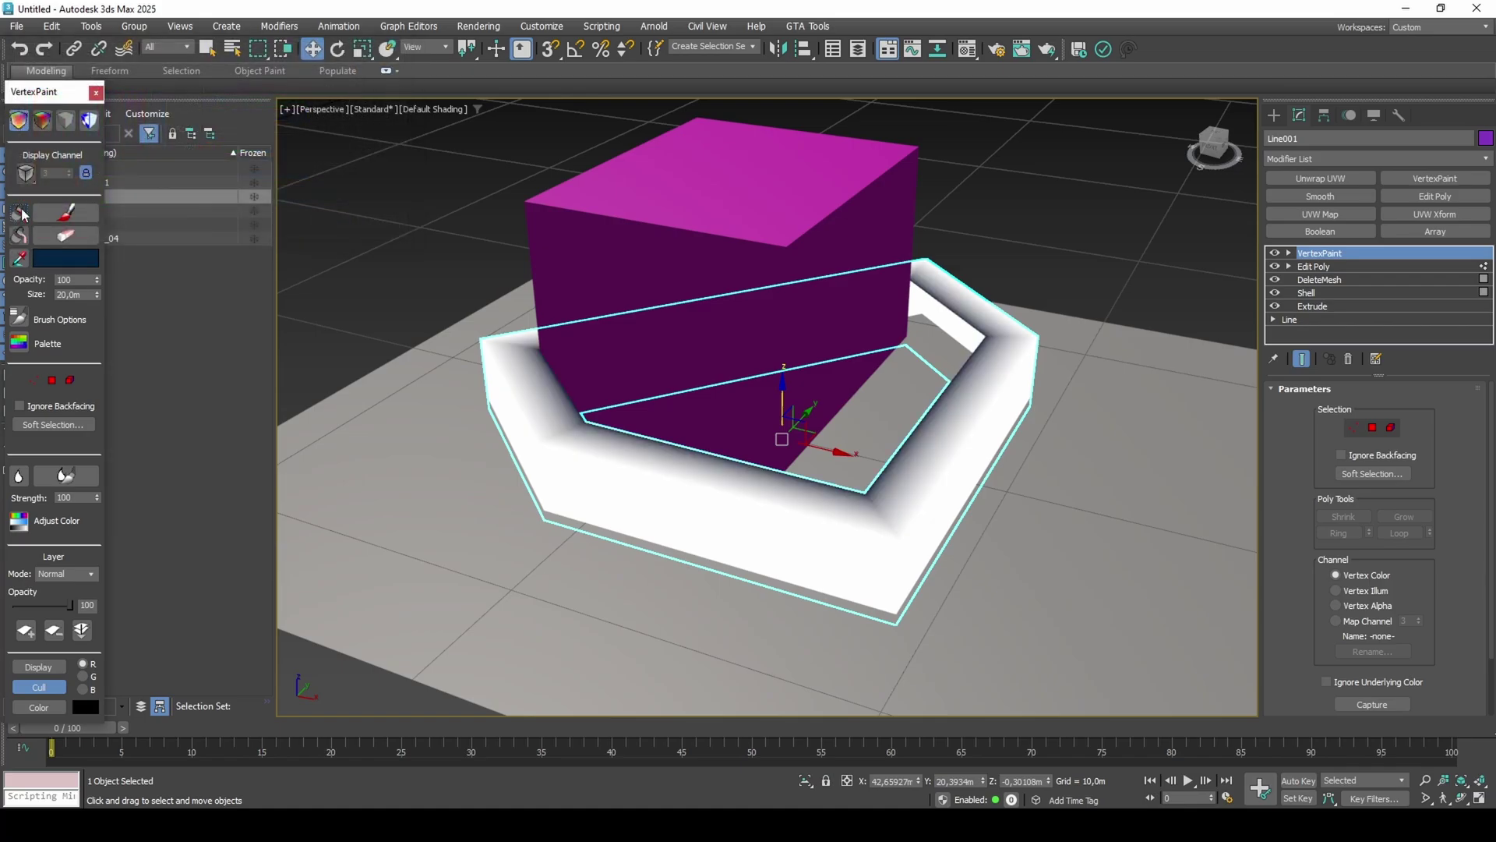
drag(76, 609, 59, 606)
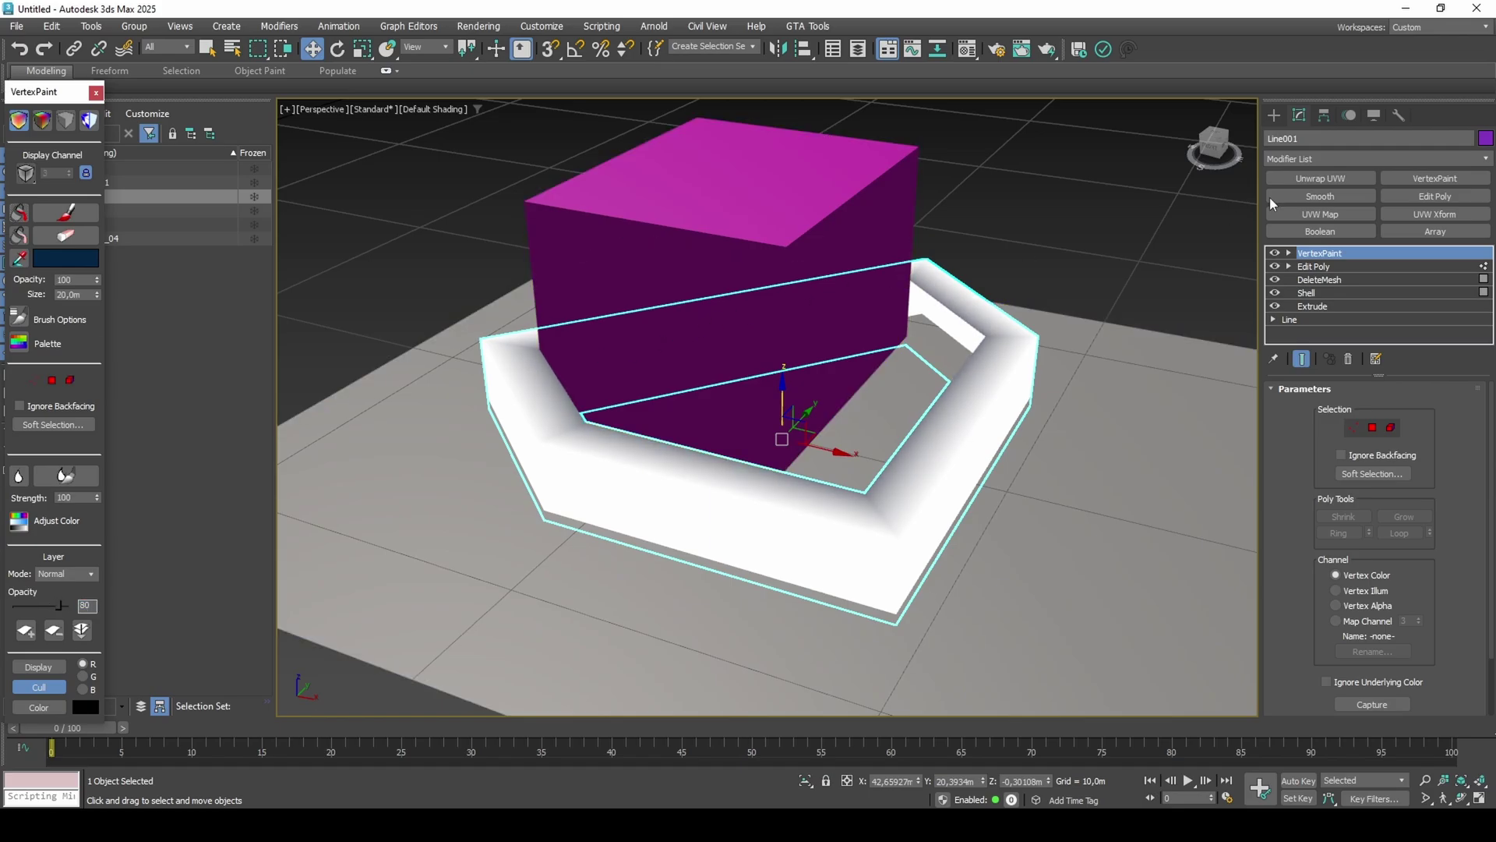
Add another Edit Poly modifier to the painted outline and cap its open inner top border.
click(1441, 194)
key(3)
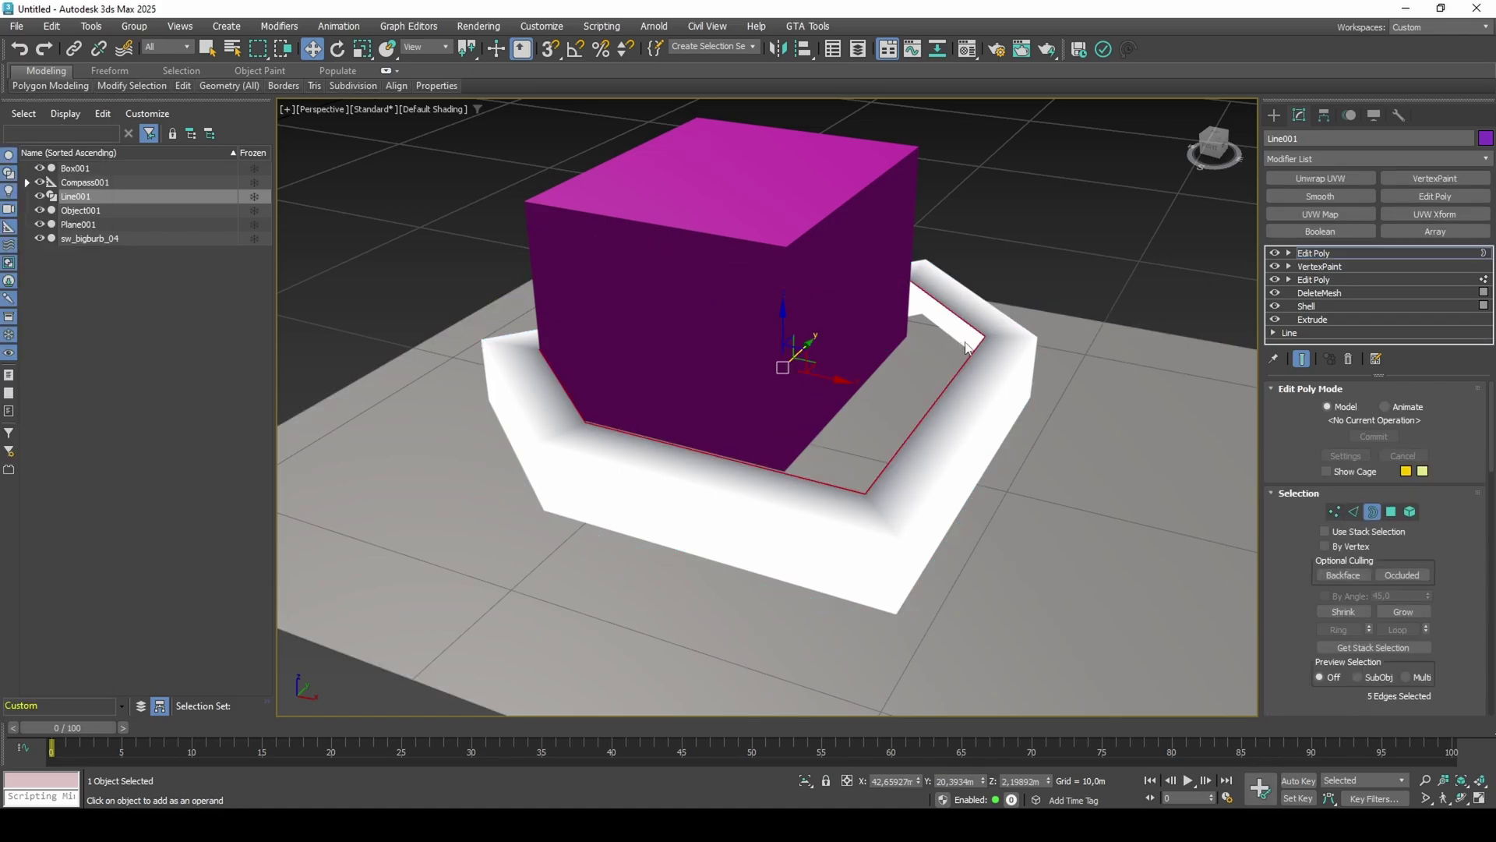
right_click(974, 346)
click(964, 381)
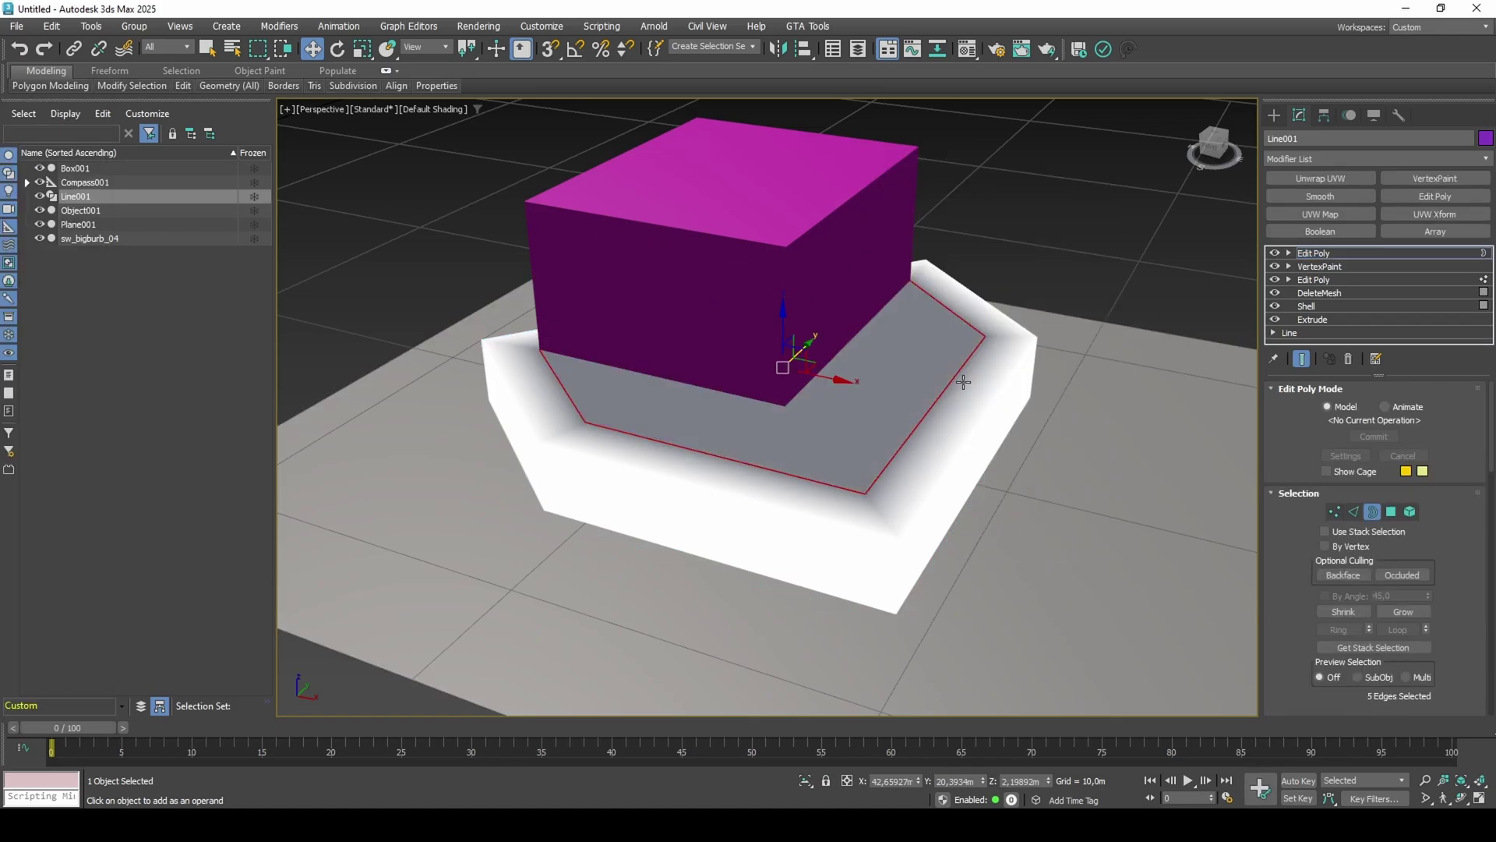
Grow the selection from the cap polygon to the surrounding gradient ring, then invert it and delete the remaining polygons.
key(4)
click(897, 365)
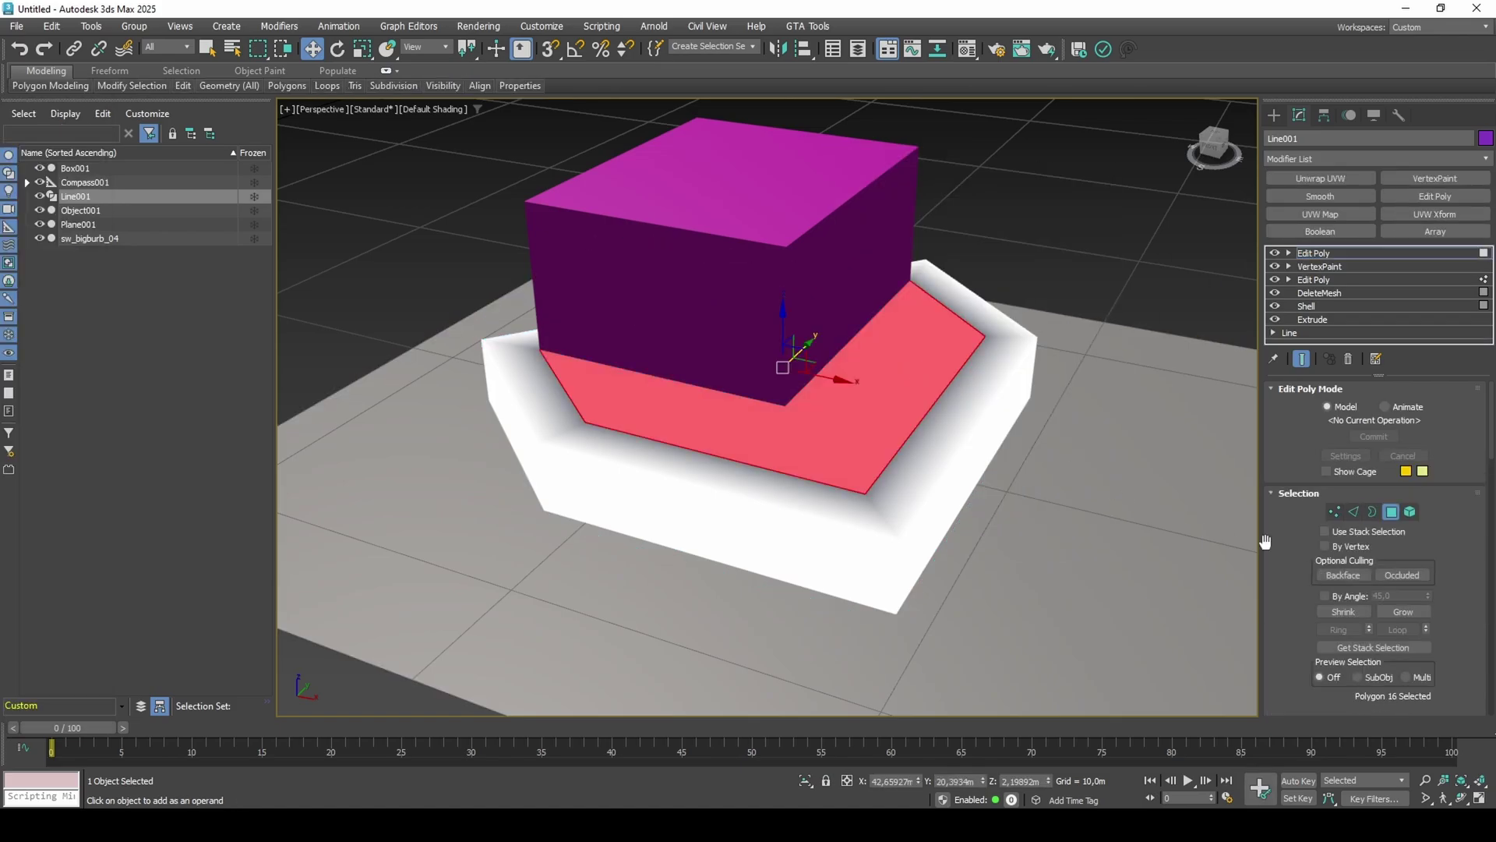
click(1402, 611)
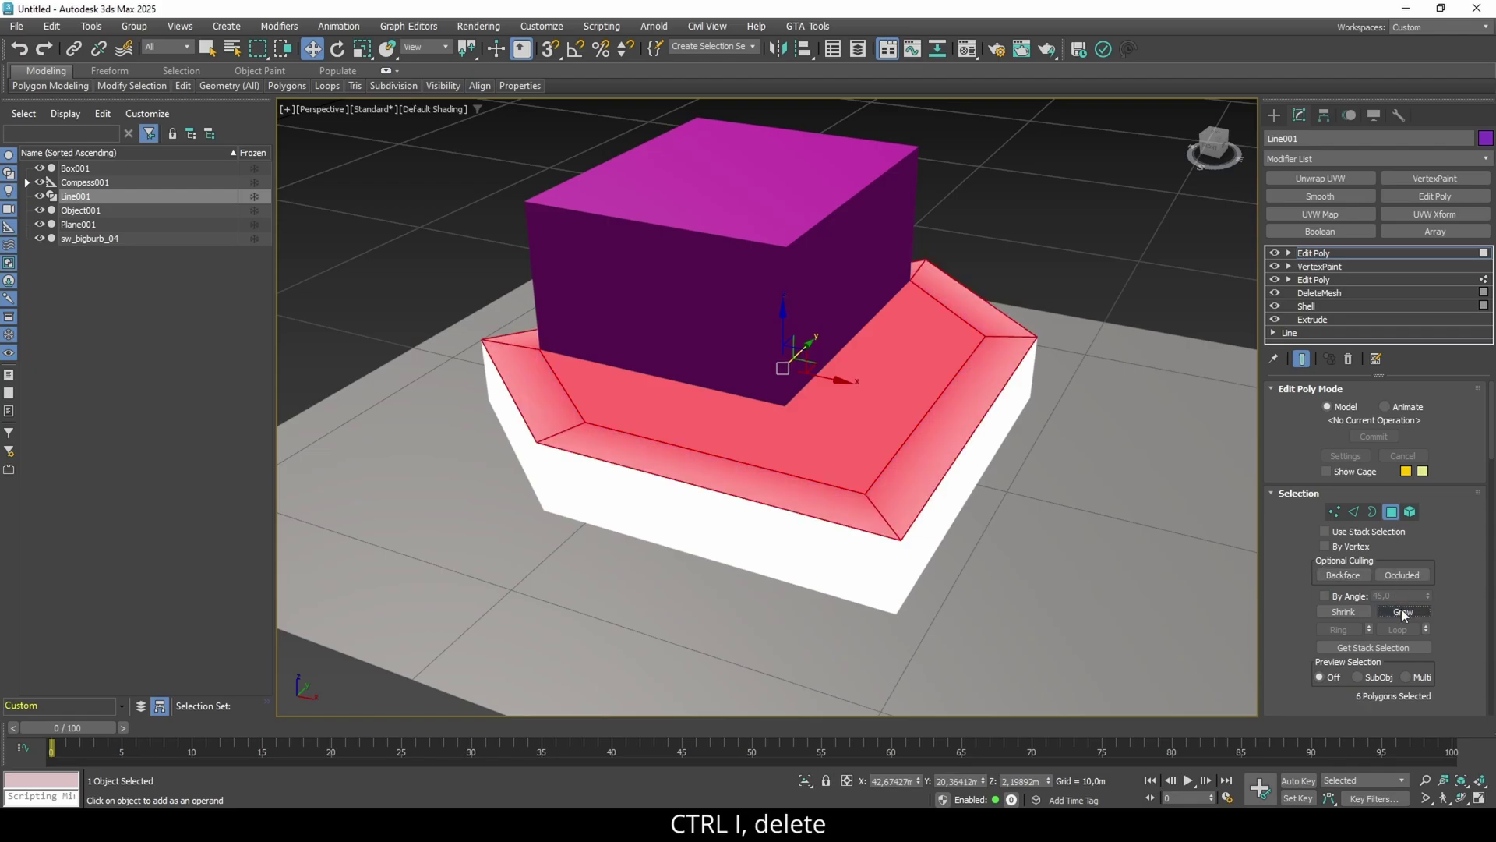
key(ctrl+i)
key(F3)
key(Delete)
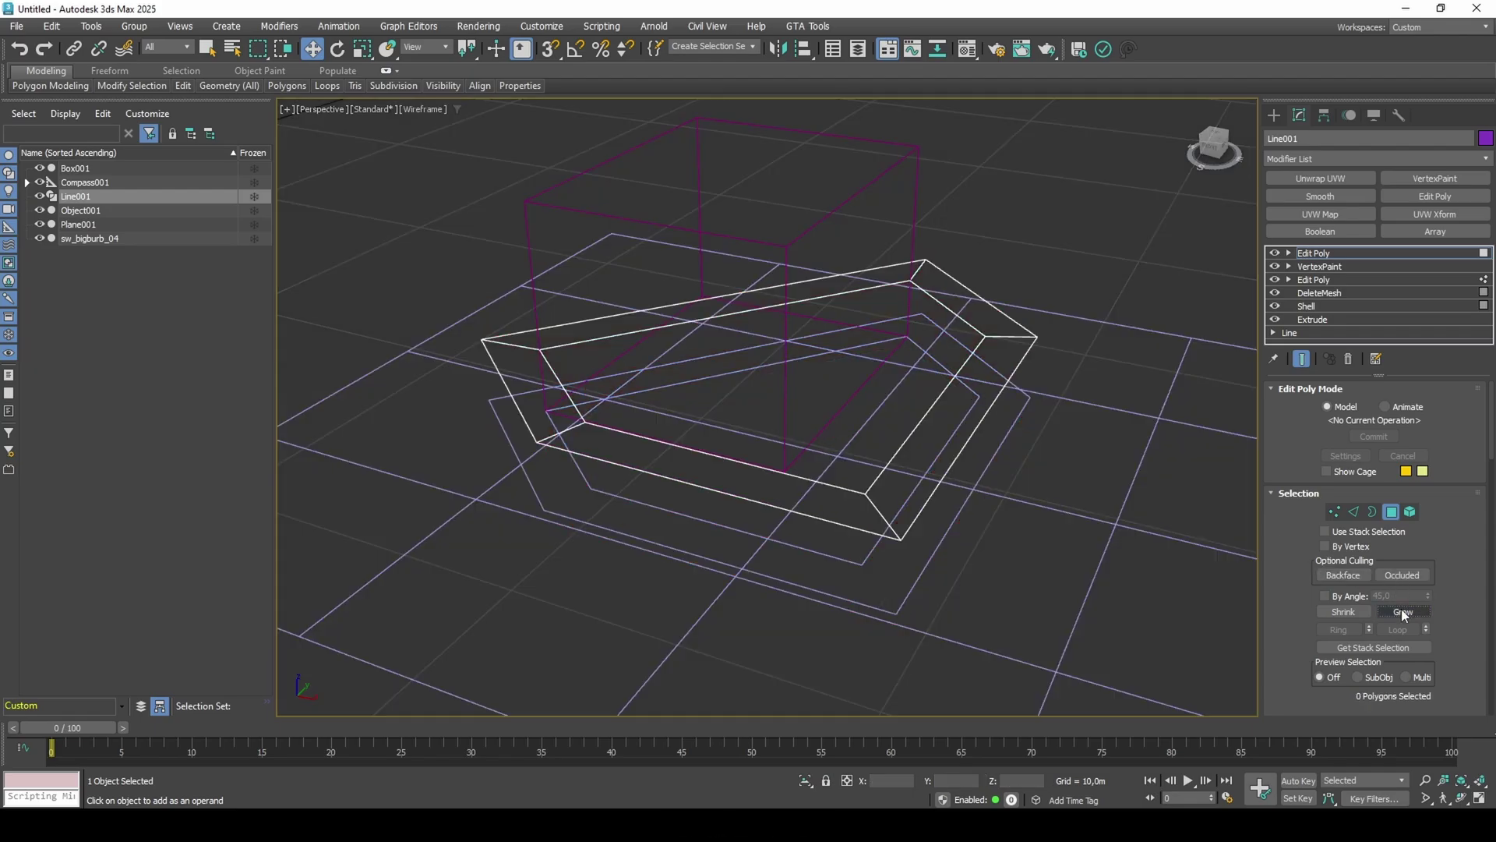
key(F3)
key(4)
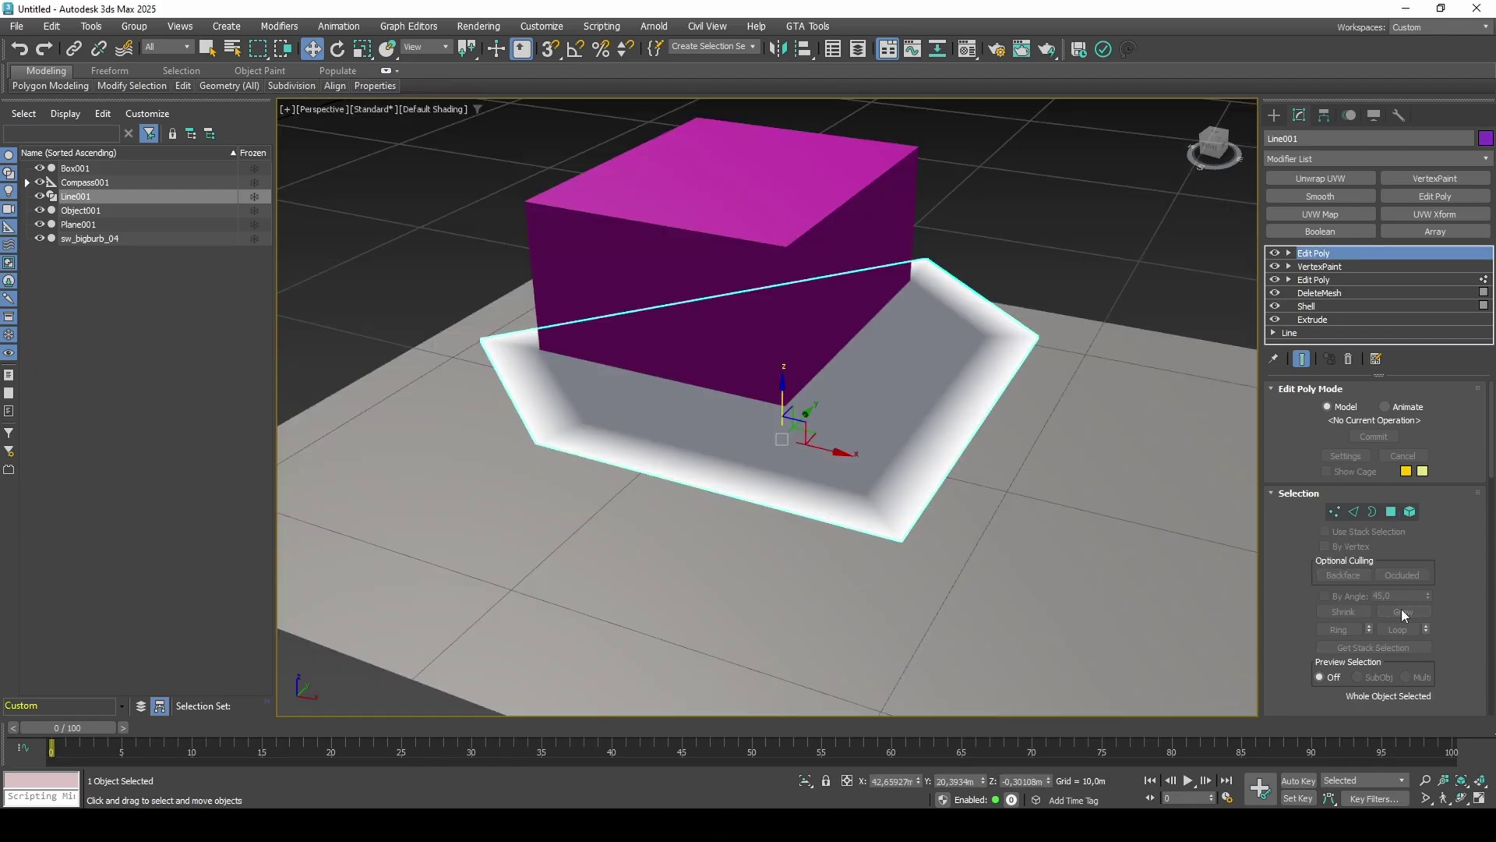
Add a Shell modifier to the flat shadow surface, reset the outer amount to 0 and thicken it downward through the plane with the inner amount.
click(1317, 158)
text(sh)
click(1305, 192)
right_click(1426, 428)
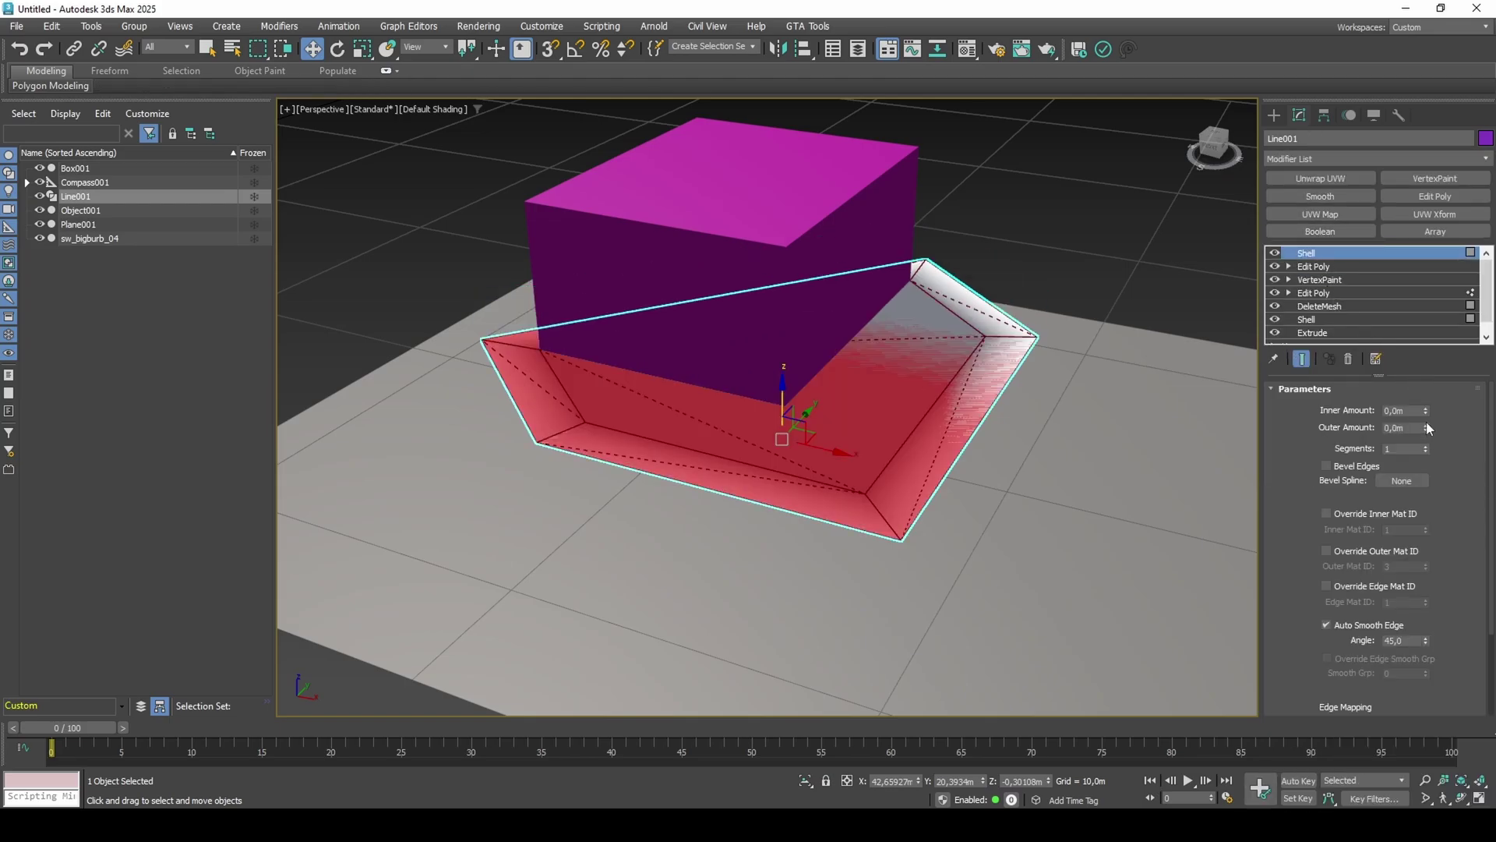
drag(1425, 413, 1448, 157)
Turn off the new Shell modifier's face selection and check the solid from below.
alt+middle_drag(1071, 537, 1039, 358)
drag(1489, 594, 1488, 694)
click(1377, 667)
click(1377, 668)
alt+middle_drag(1120, 368, 1132, 517)
Add a Projection modifier to the shadow solid and pick the ground plane as its reference geometry.
click(1345, 159)
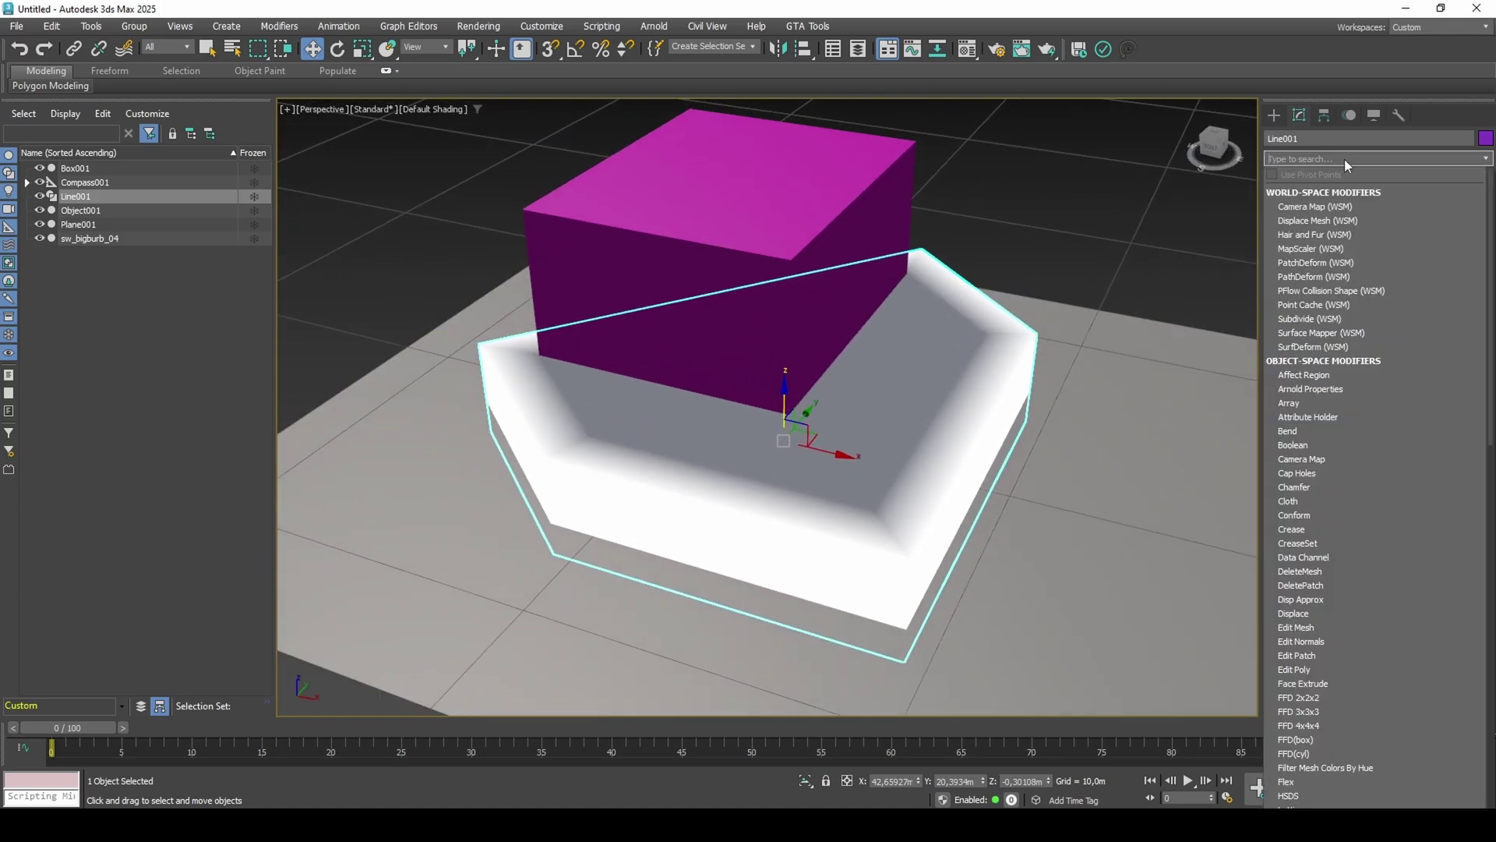
text(proj)
key(Return)
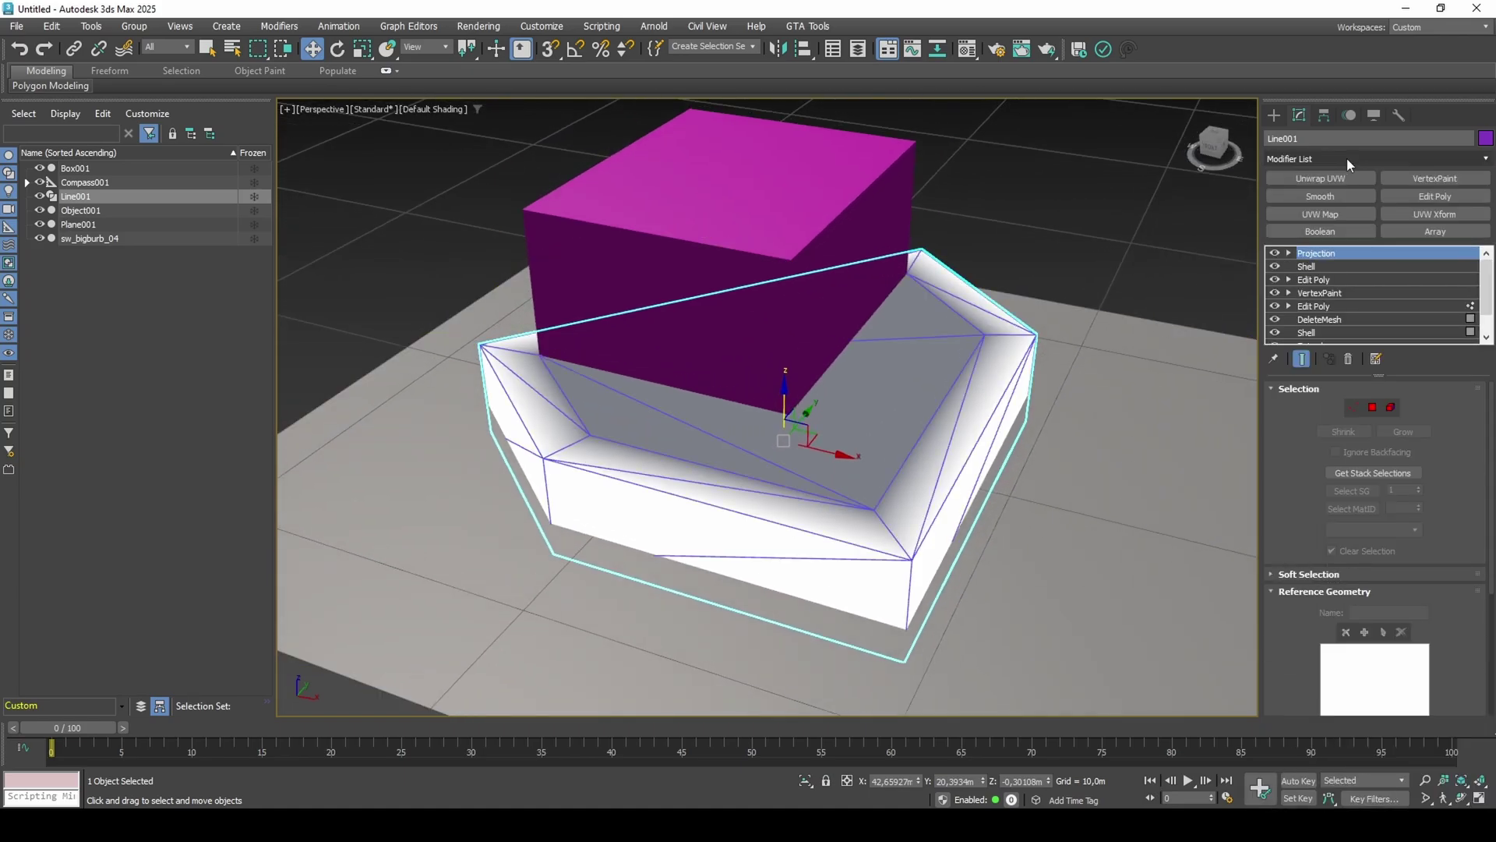
scroll(1462, 556, down, 4)
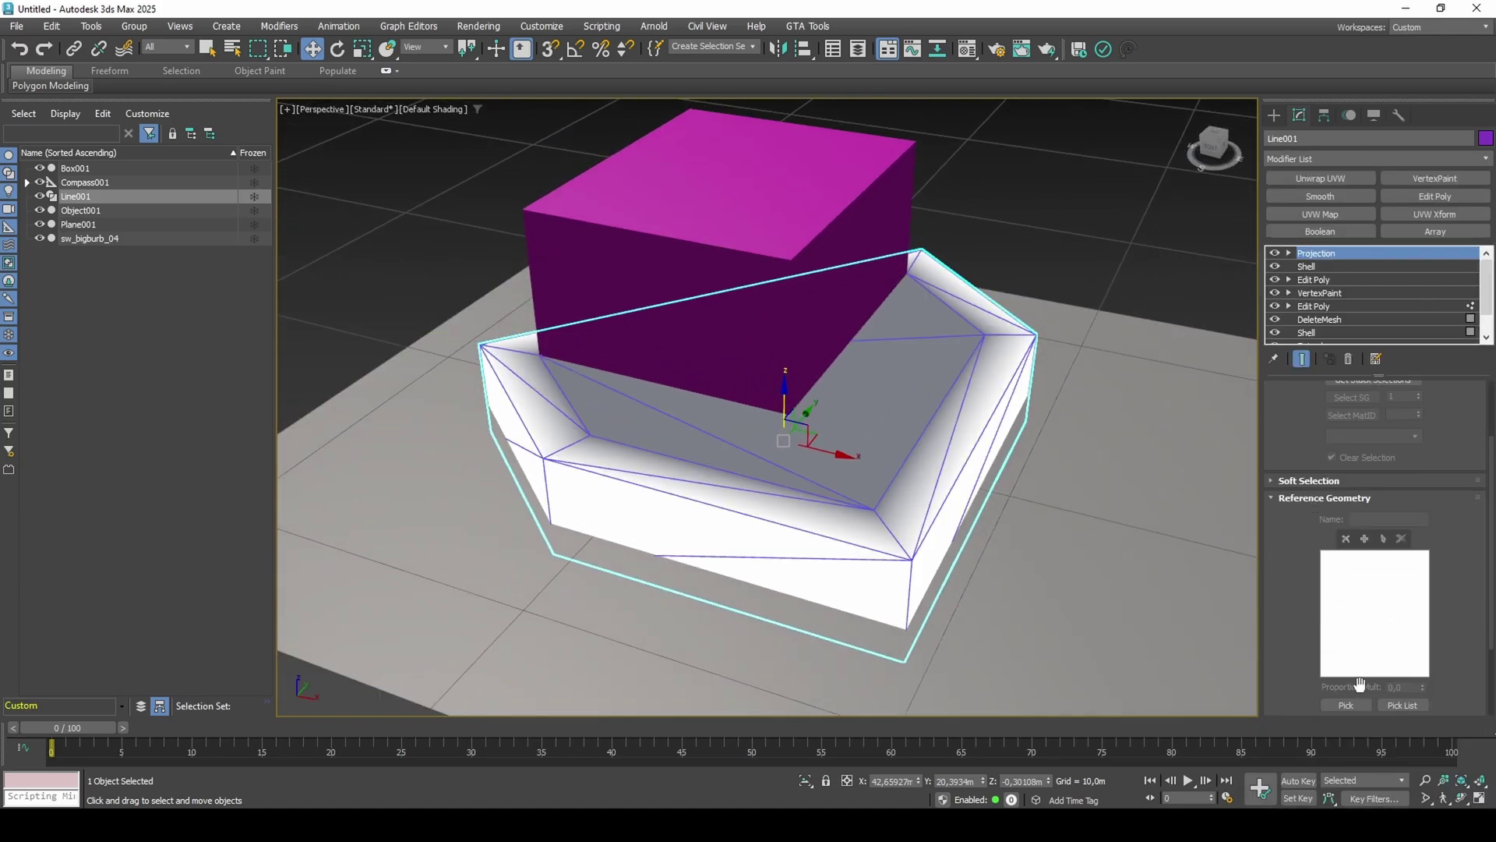
click(1346, 704)
click(1192, 537)
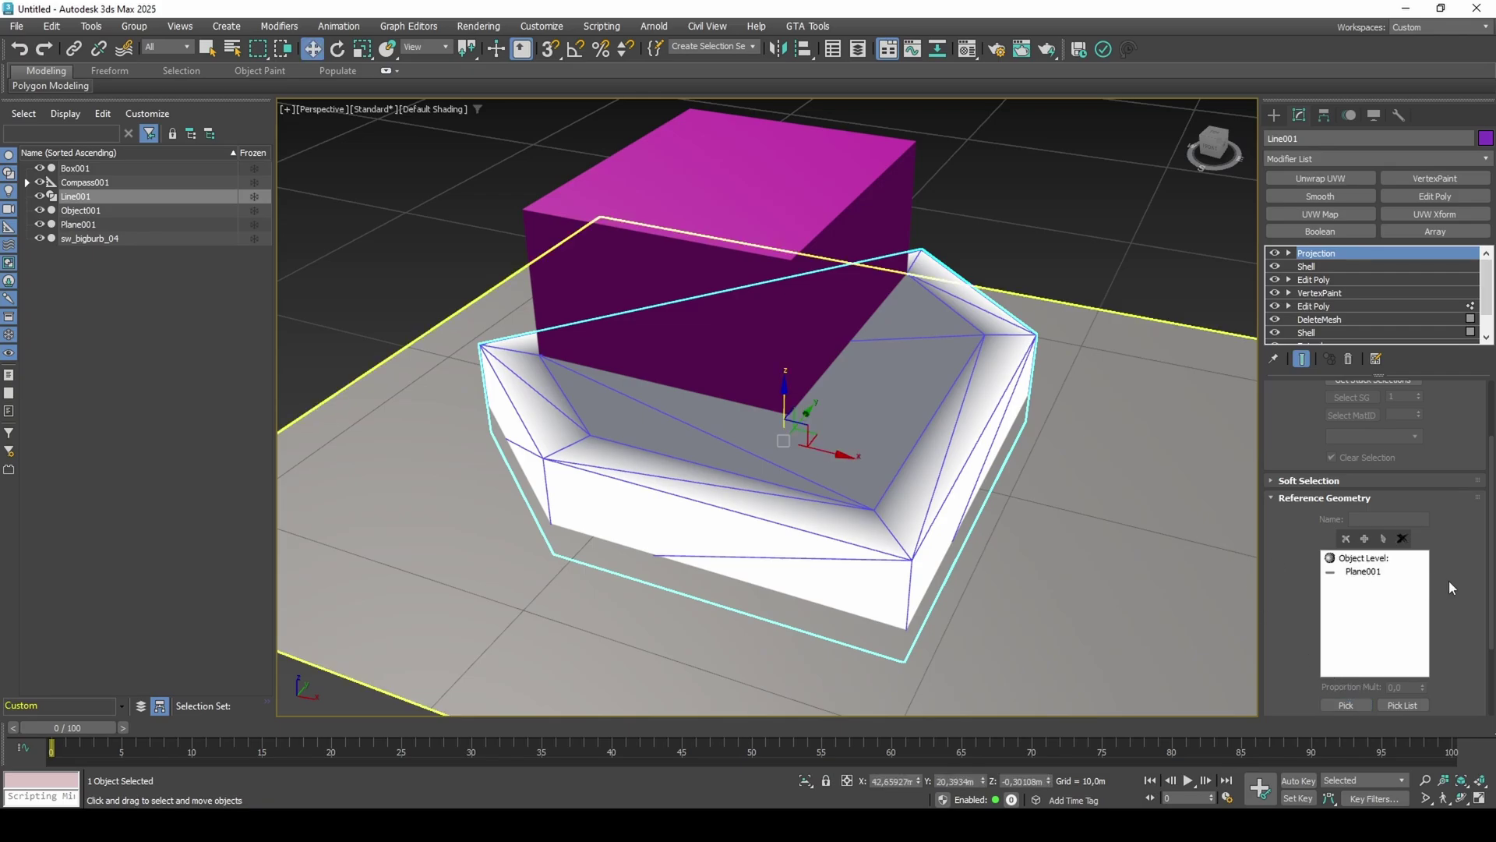
Add a Project Mapping entry to the Projection modifier and project the shadow solid's vertex colors onto the ground plane.
scroll(1460, 594, down, 3)
click(1404, 704)
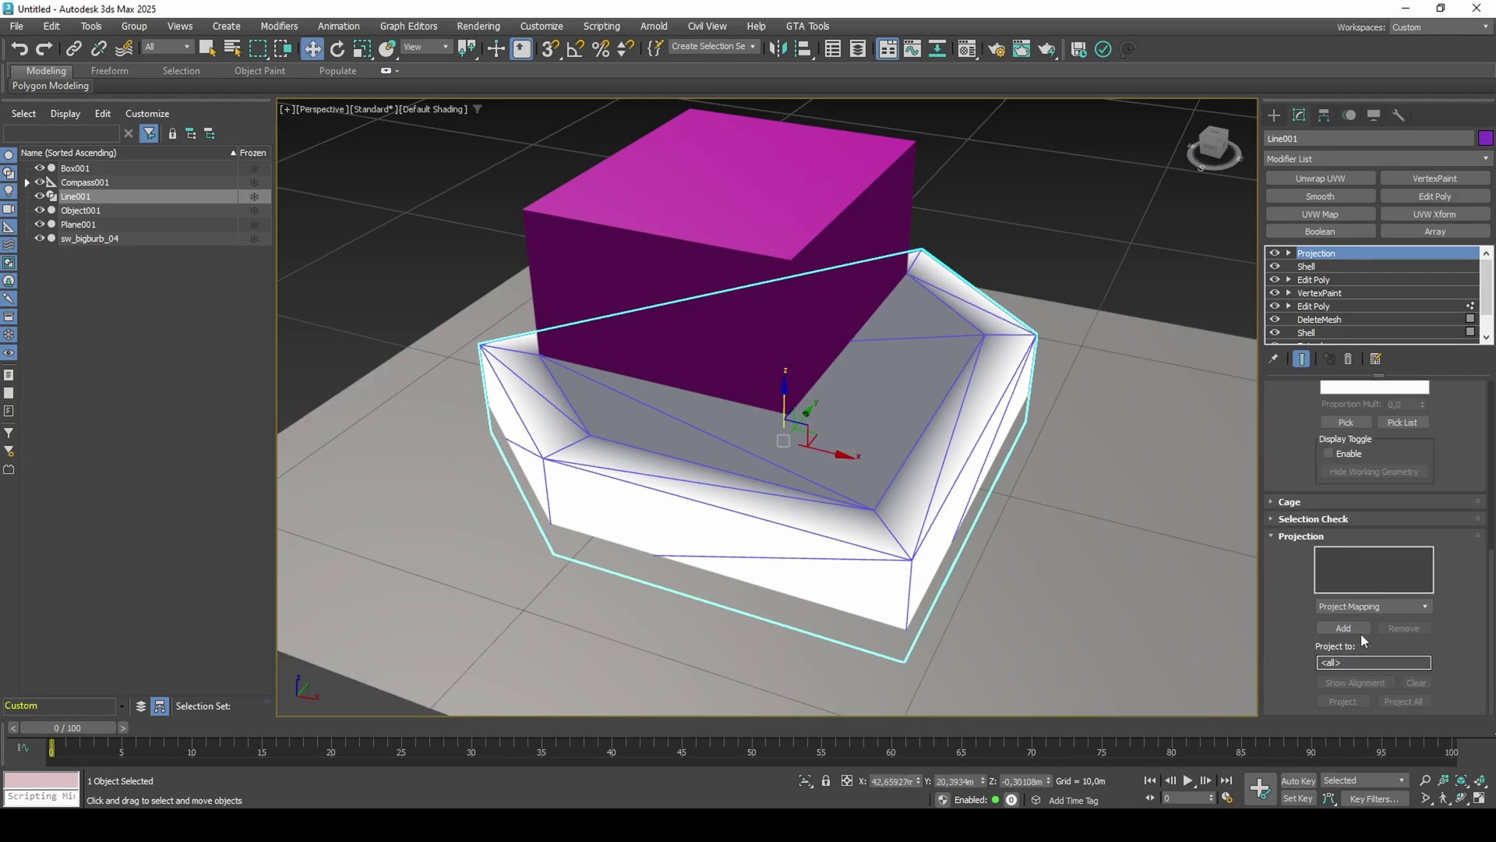
scroll(1360, 616, down, 3)
scroll(1440, 508, up, 2)
scroll(1453, 544, down, 2)
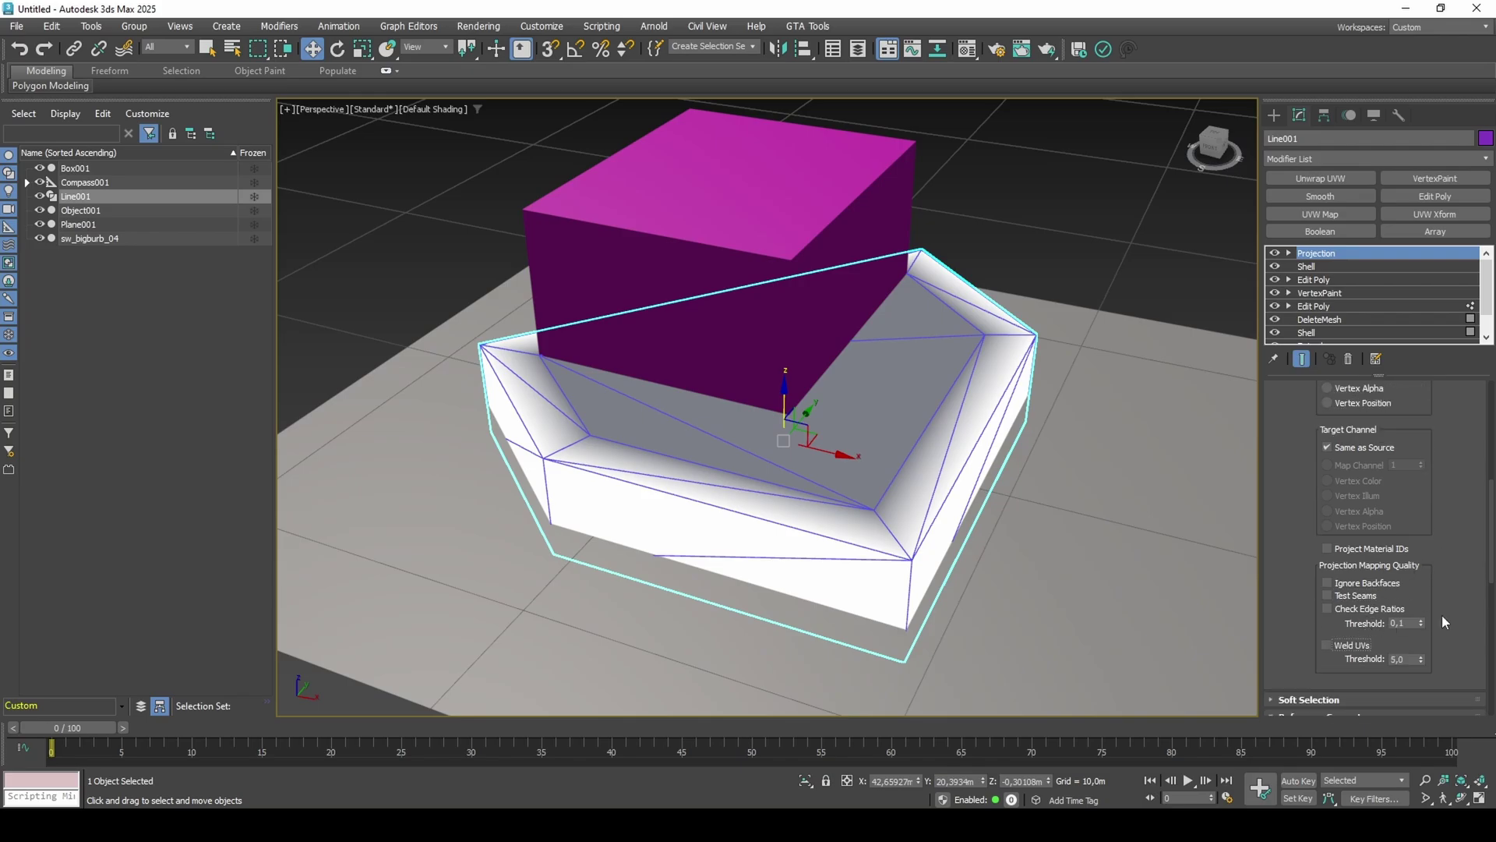
scroll(1442, 614, up, 10)
click(1353, 701)
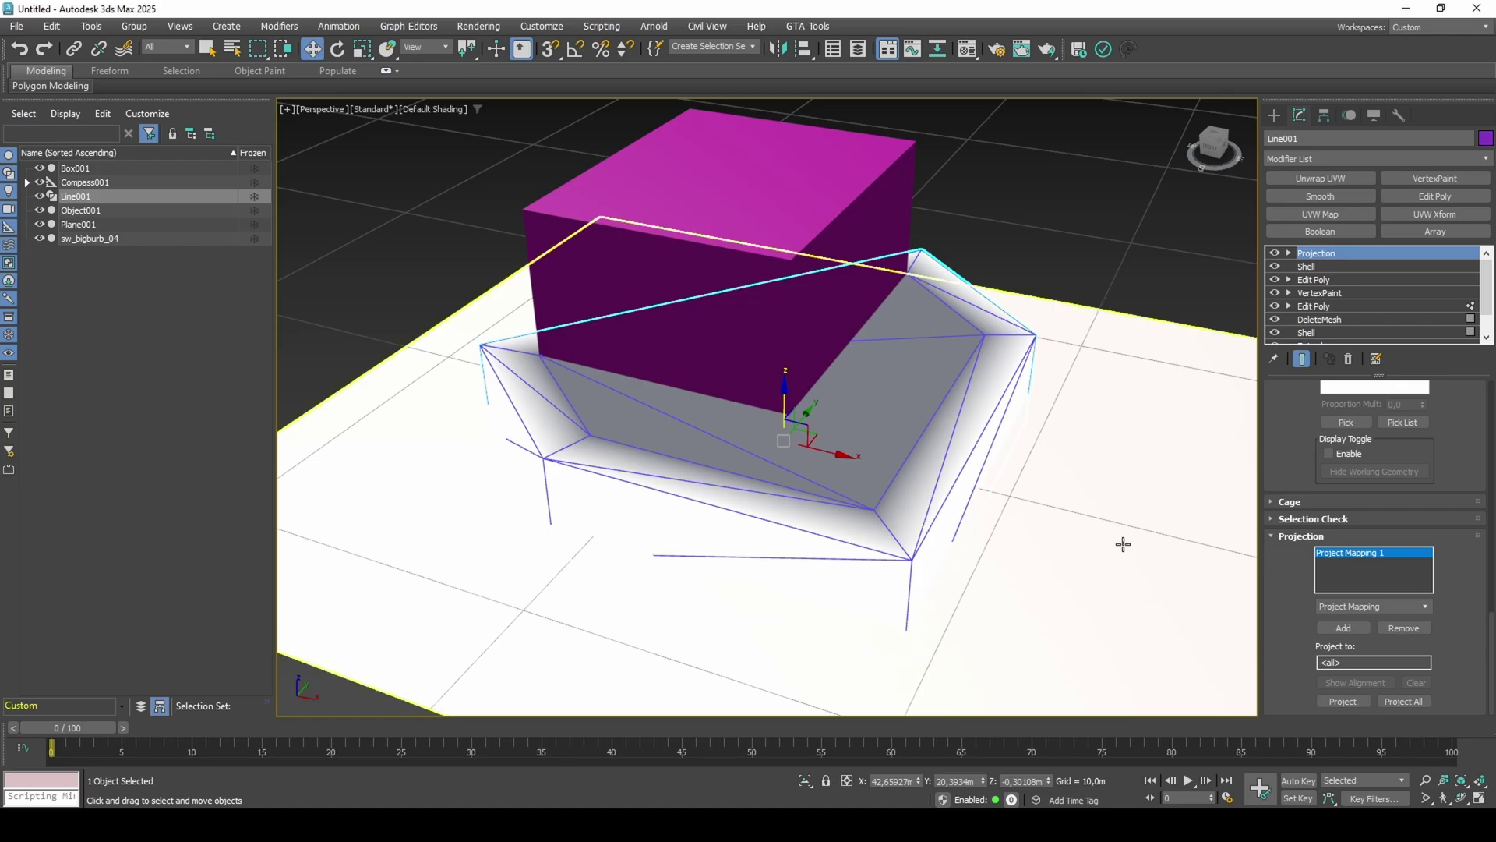
Select the ground plane together with the box and place a copy of both behind the originals.
click(1067, 377)
middle_drag(1067, 376, 980, 398)
ctrl+click(762, 293)
scroll(761, 303, down, 3)
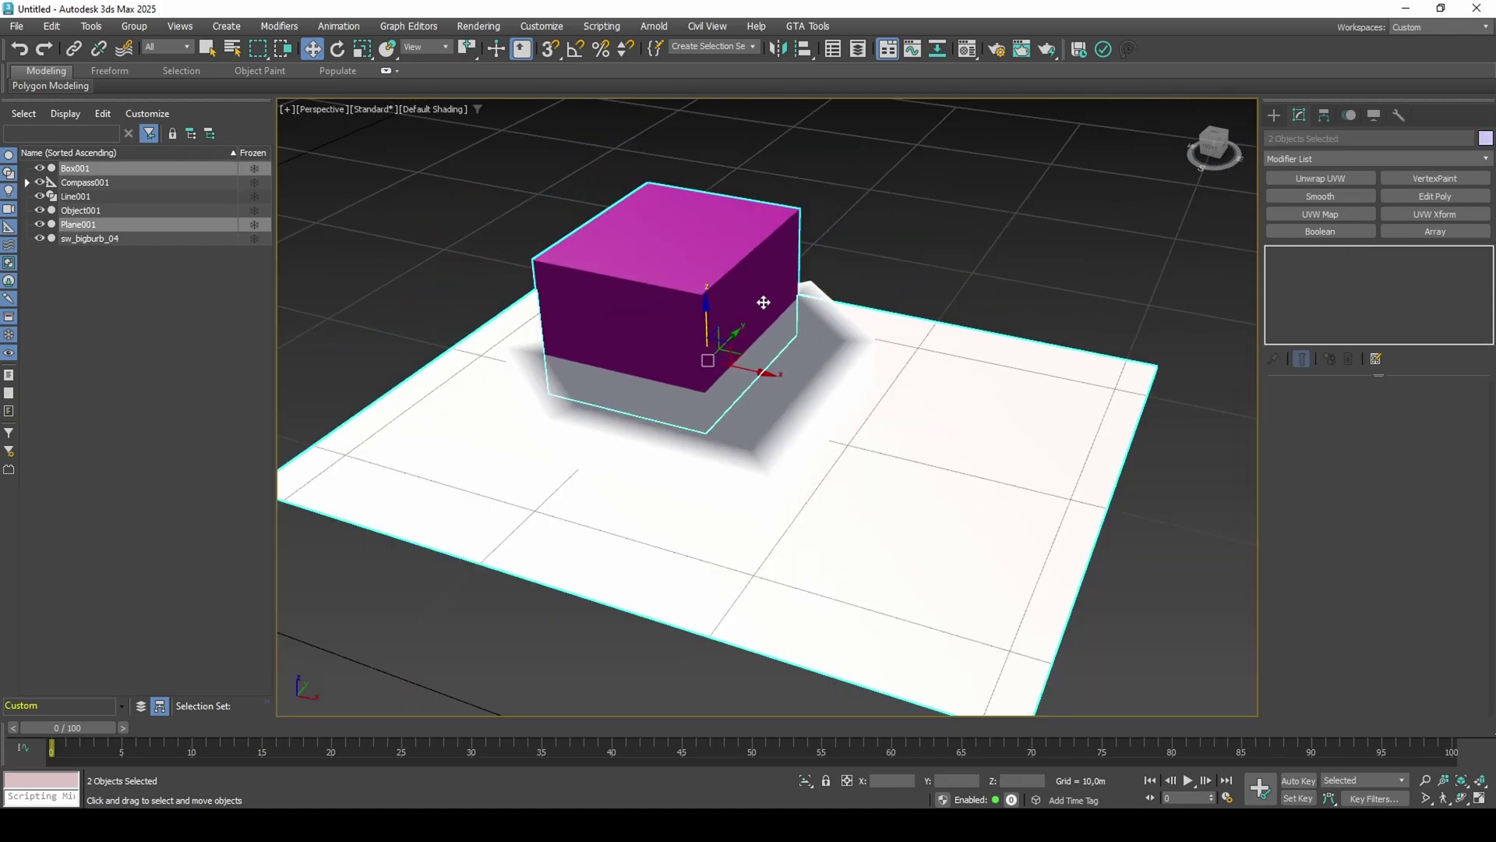
alt+middle_drag(761, 302, 708, 378)
mouse_move(708, 377)
shift+mouse_down()
mouse_move(702, 390)
mouse_move(1019, 180)
mouse_move(1012, 192)
shift+mouse_up()
click(750, 478)
Raise the shadow solid well above the original plane and project its vertex colors again to demonstrate the effect of distance.
click(731, 465)
alt+middle_drag(735, 470, 788, 408)
drag(703, 407, 703, 306)
scroll(1467, 640, down, 5)
click(1386, 705)
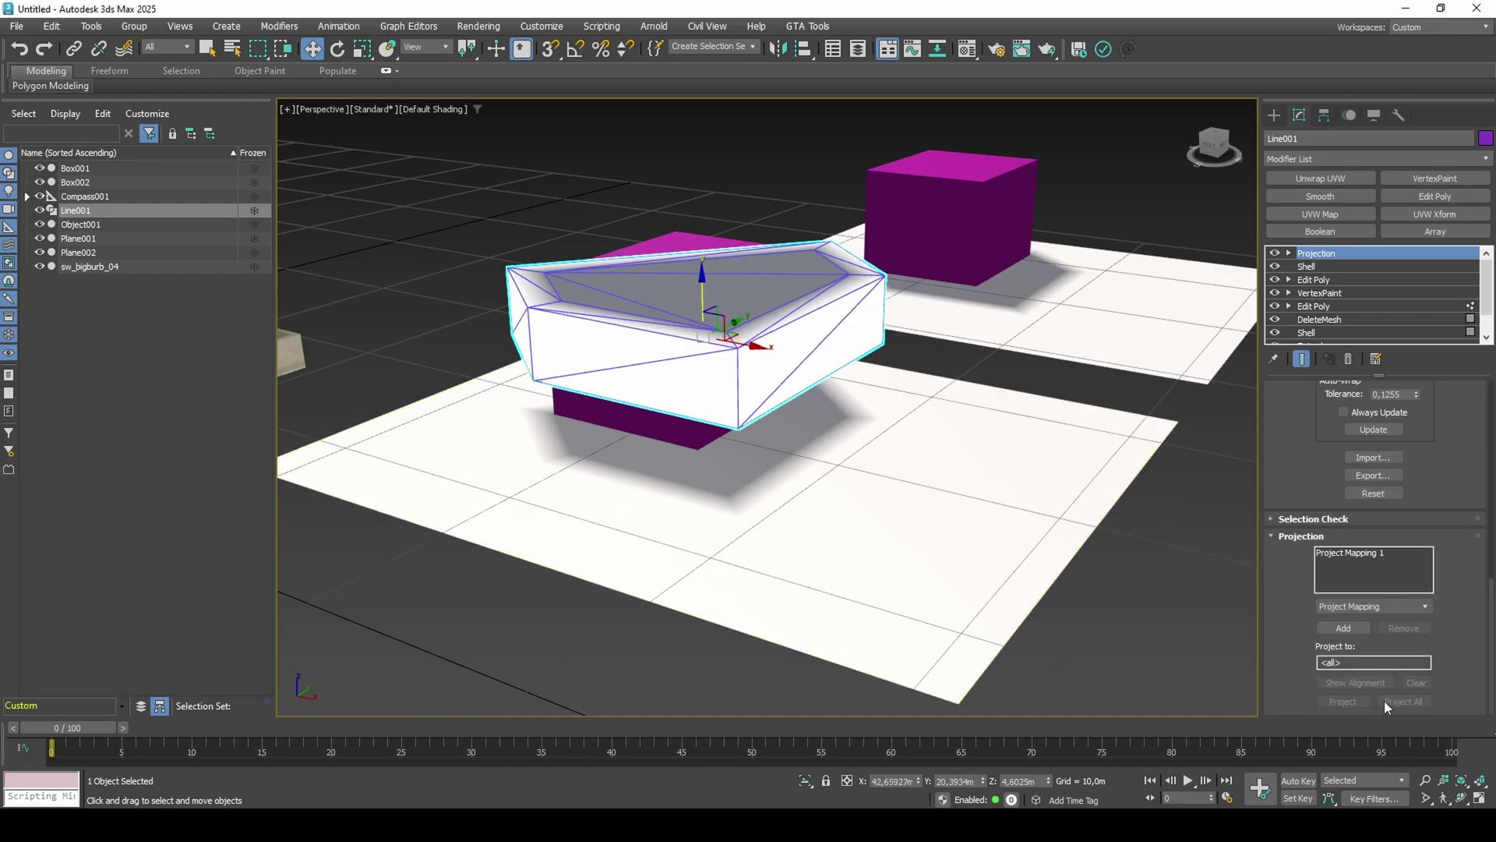
scroll(1461, 585, up, 5)
scroll(1461, 585, down, 5)
click(1346, 703)
alt+middle_drag(951, 432, 928, 471)
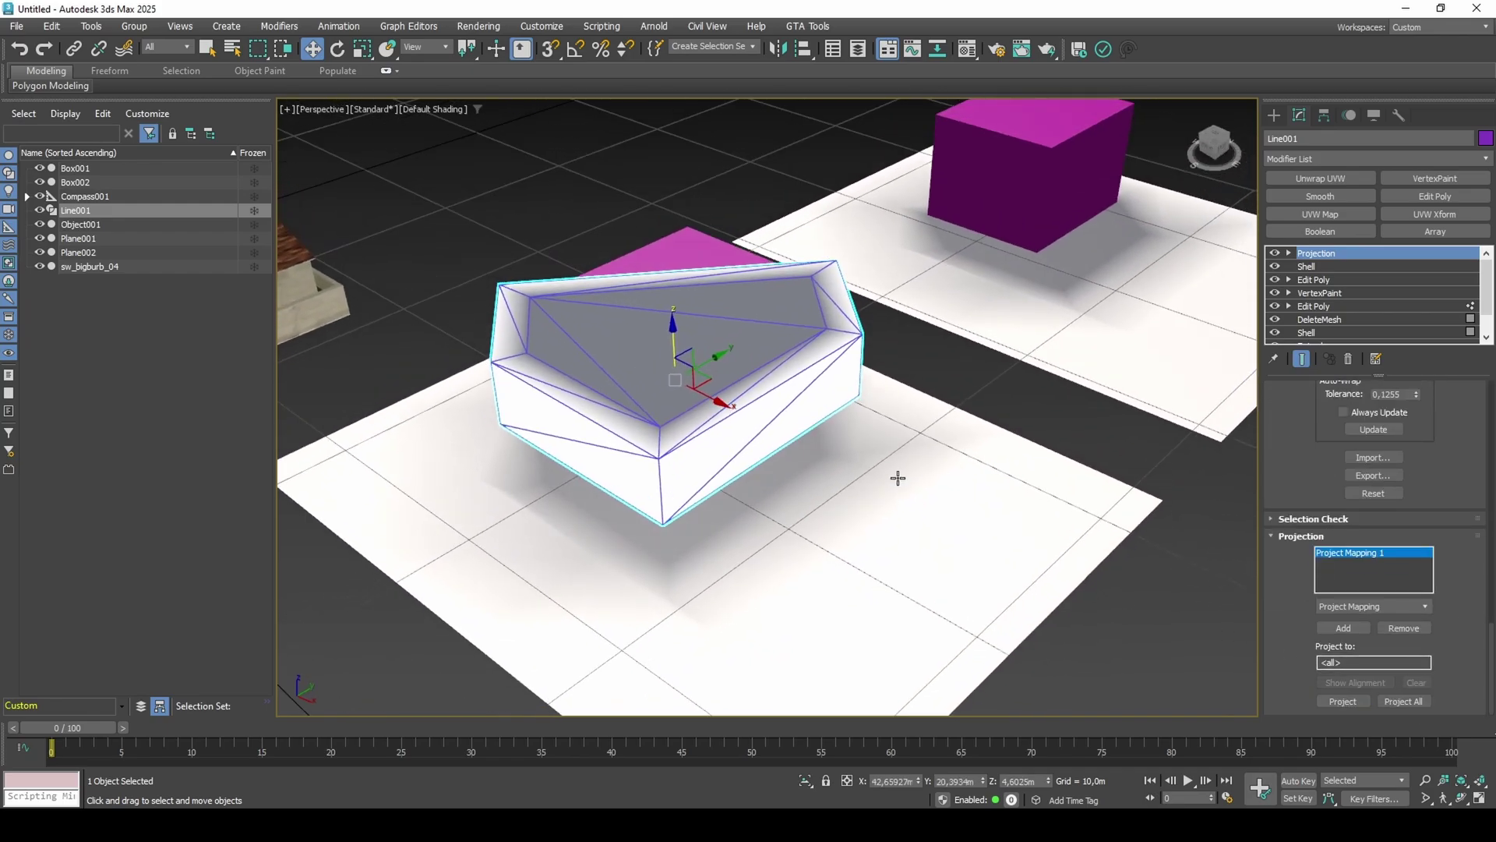
Lower the shadow solid back through the original ground plane and project its vertex colors again.
mouse_move(686, 345)
mouse_down()
mouse_move(702, 512)
mouse_move(740, 461)
mouse_move(685, 434)
mouse_move(693, 407)
mouse_up()
click(1345, 700)
click(1343, 700)
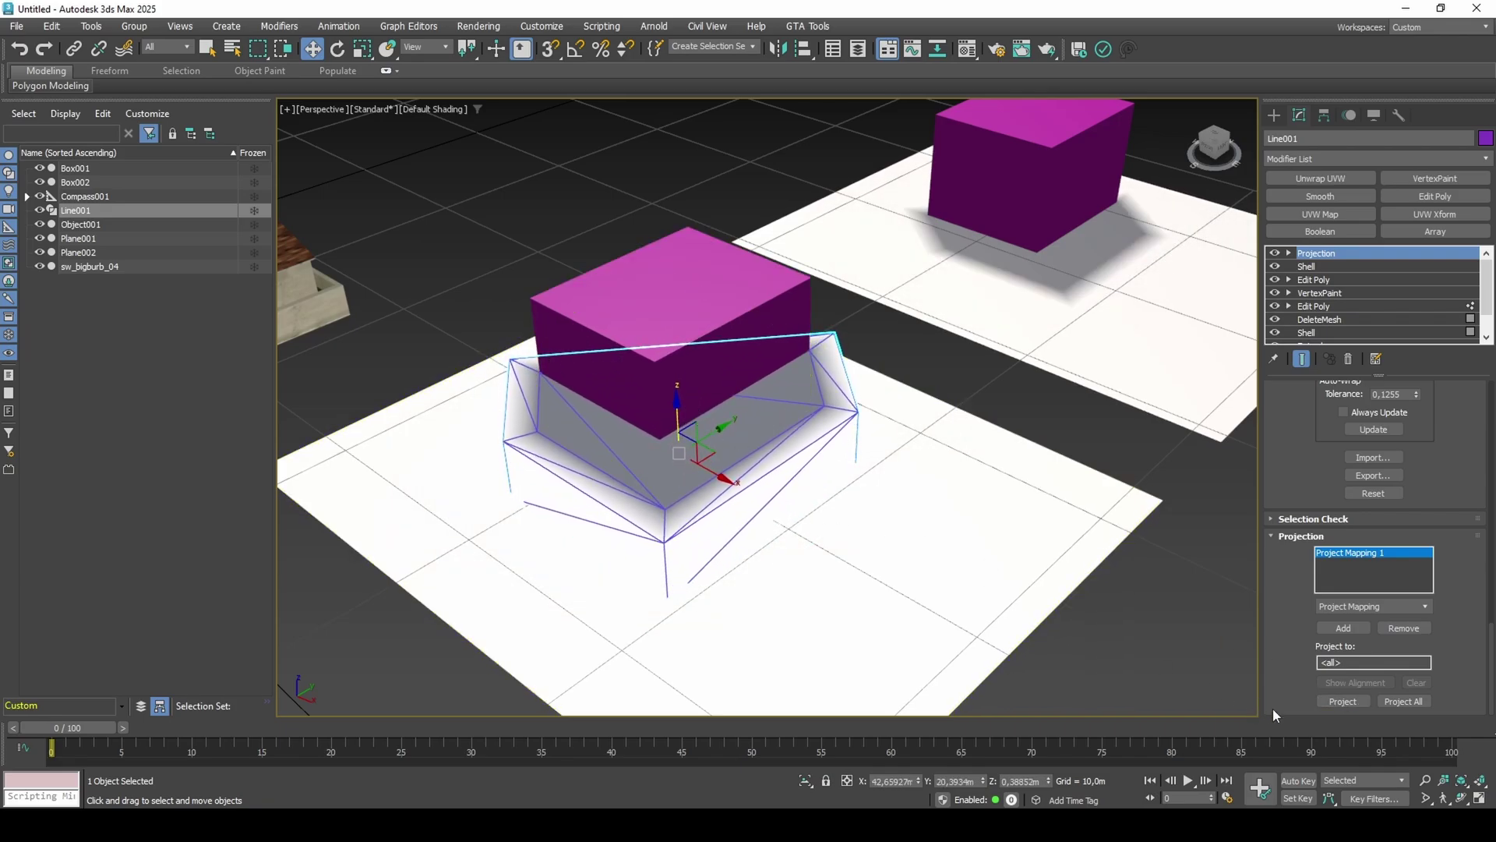
click(1346, 701)
Set the shadow solid's VertexPaint layer opacity to 92 and project the updated vertex colors onto the original plane.
click(1327, 293)
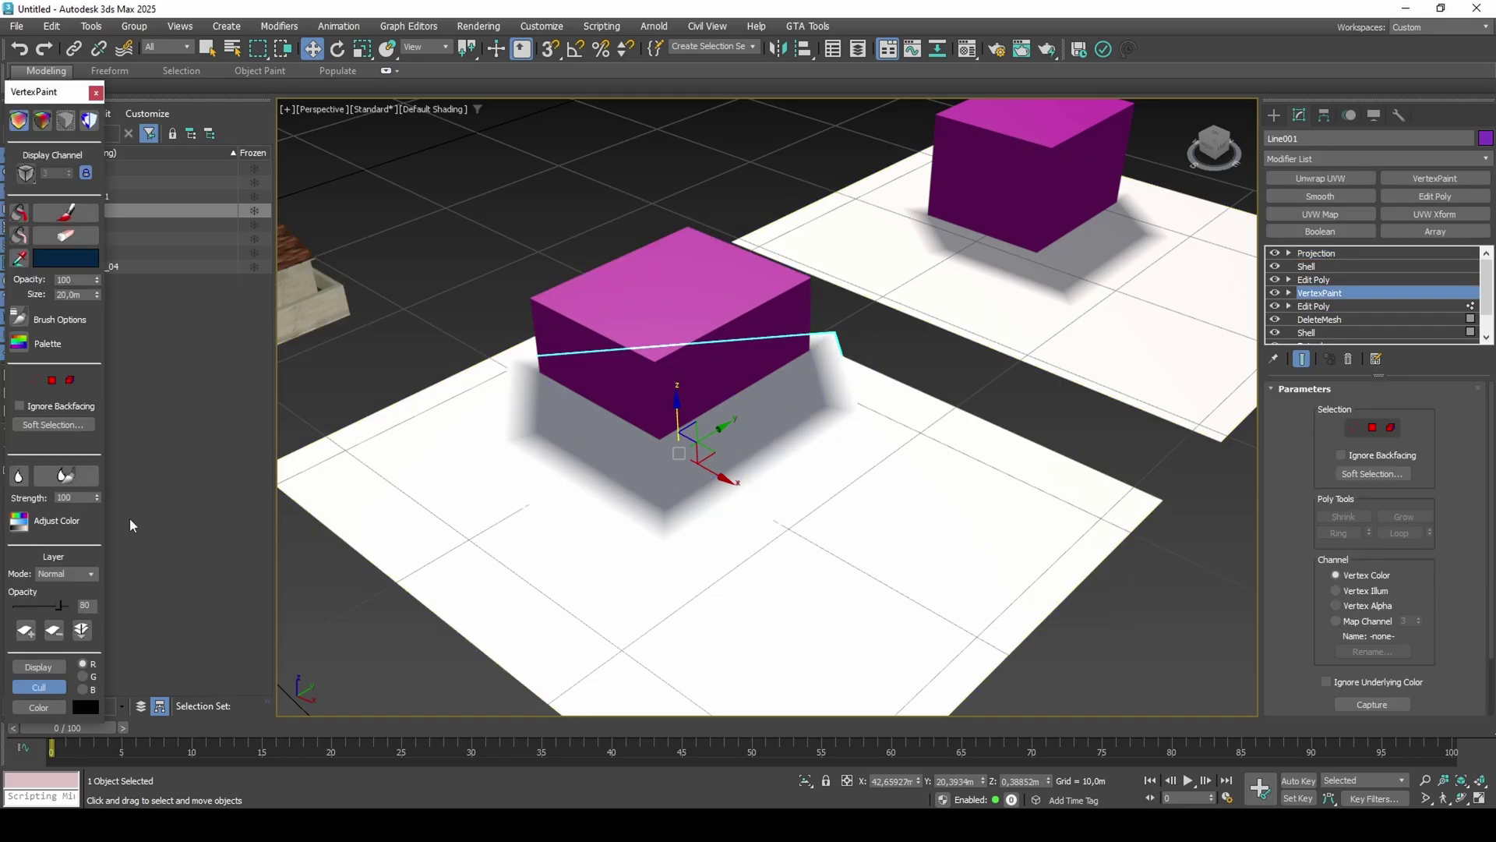
drag(64, 611, 64, 605)
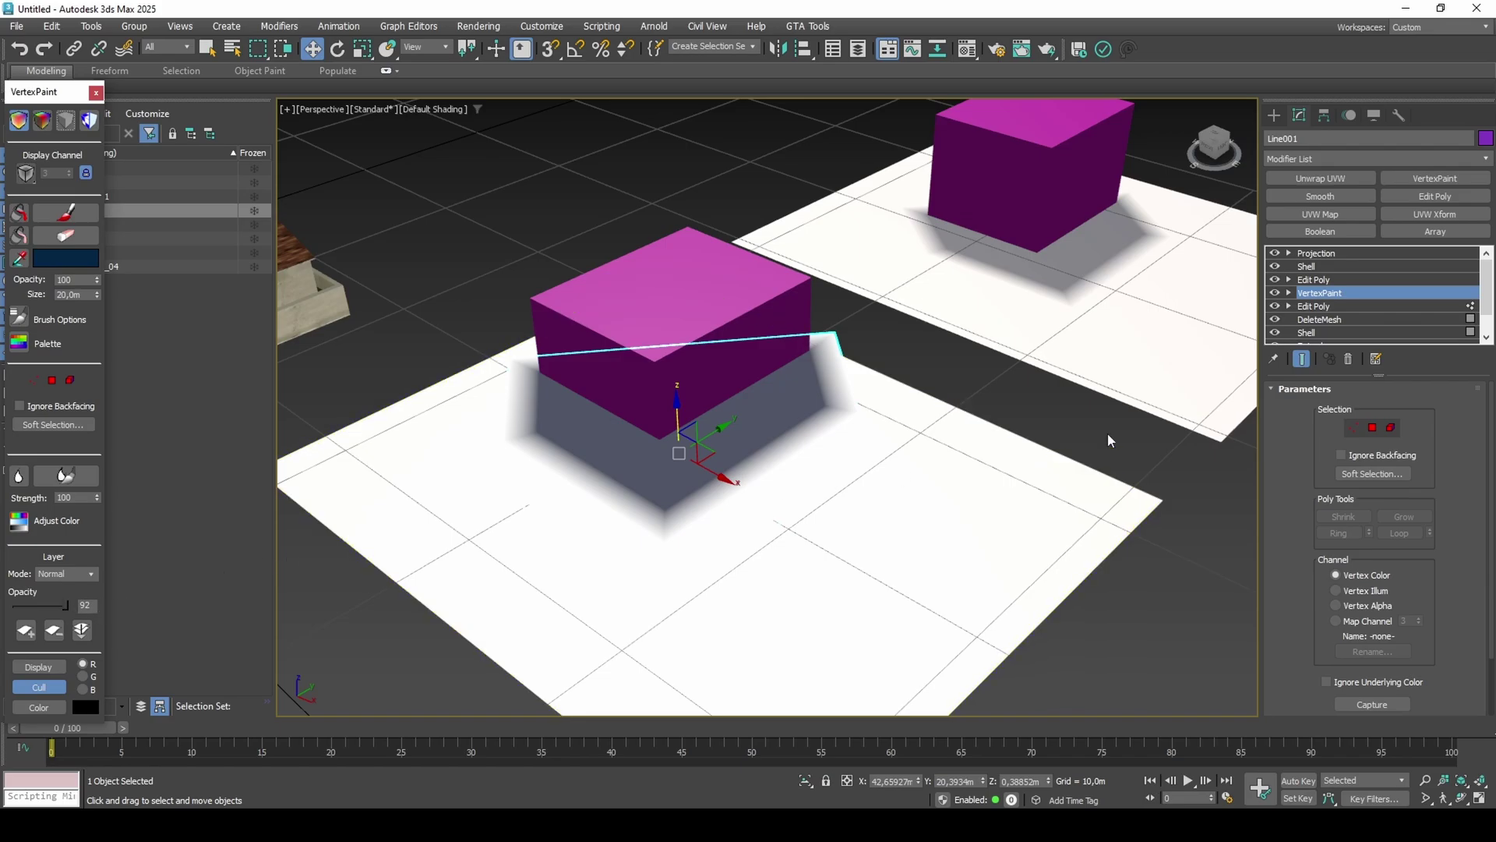
click(1353, 254)
scroll(1447, 559, down, 8)
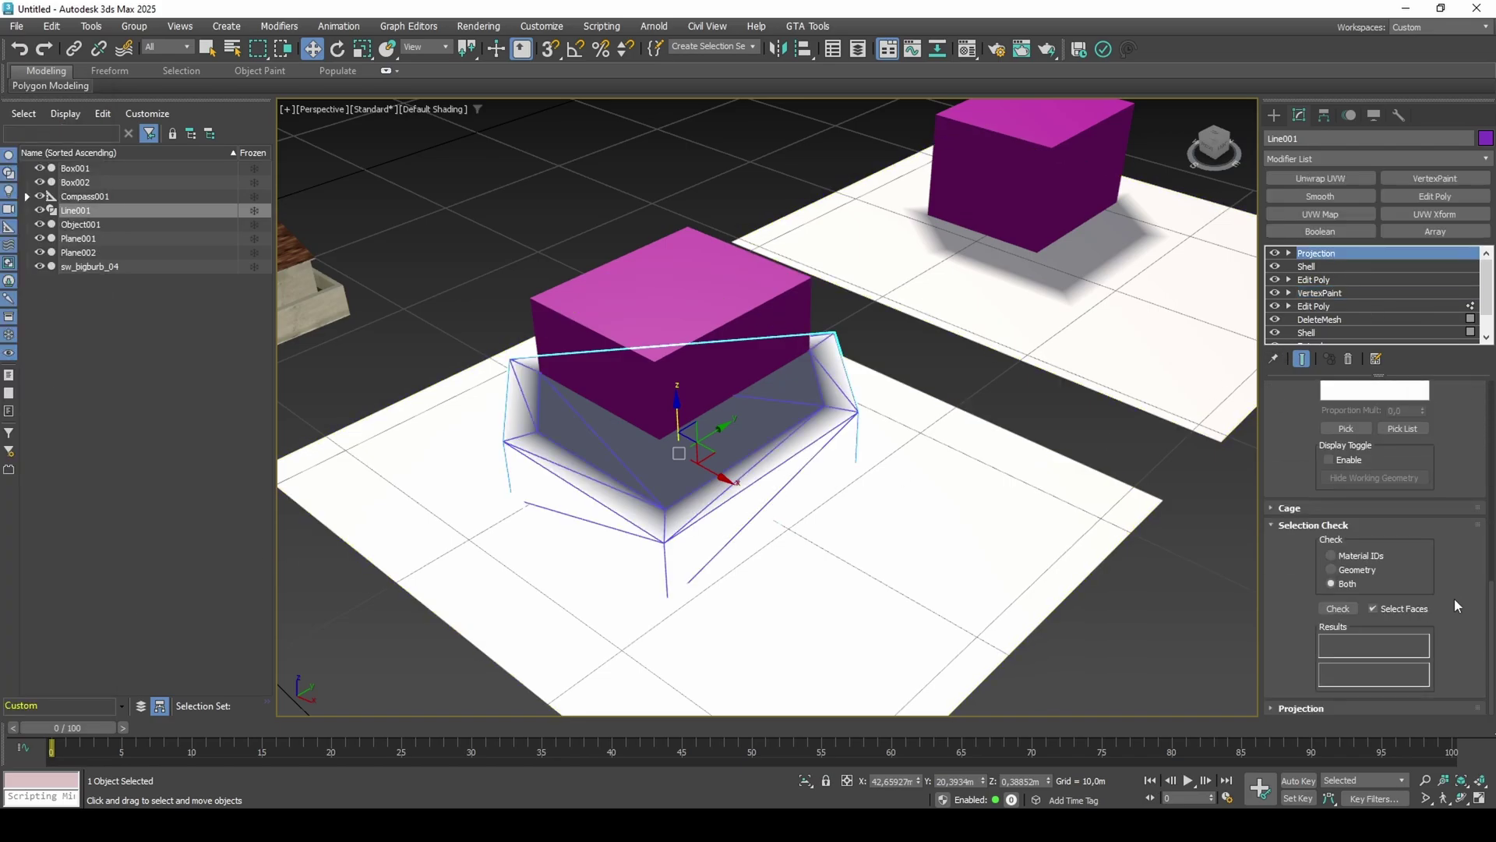
scroll(1352, 695, down, 3)
click(1364, 554)
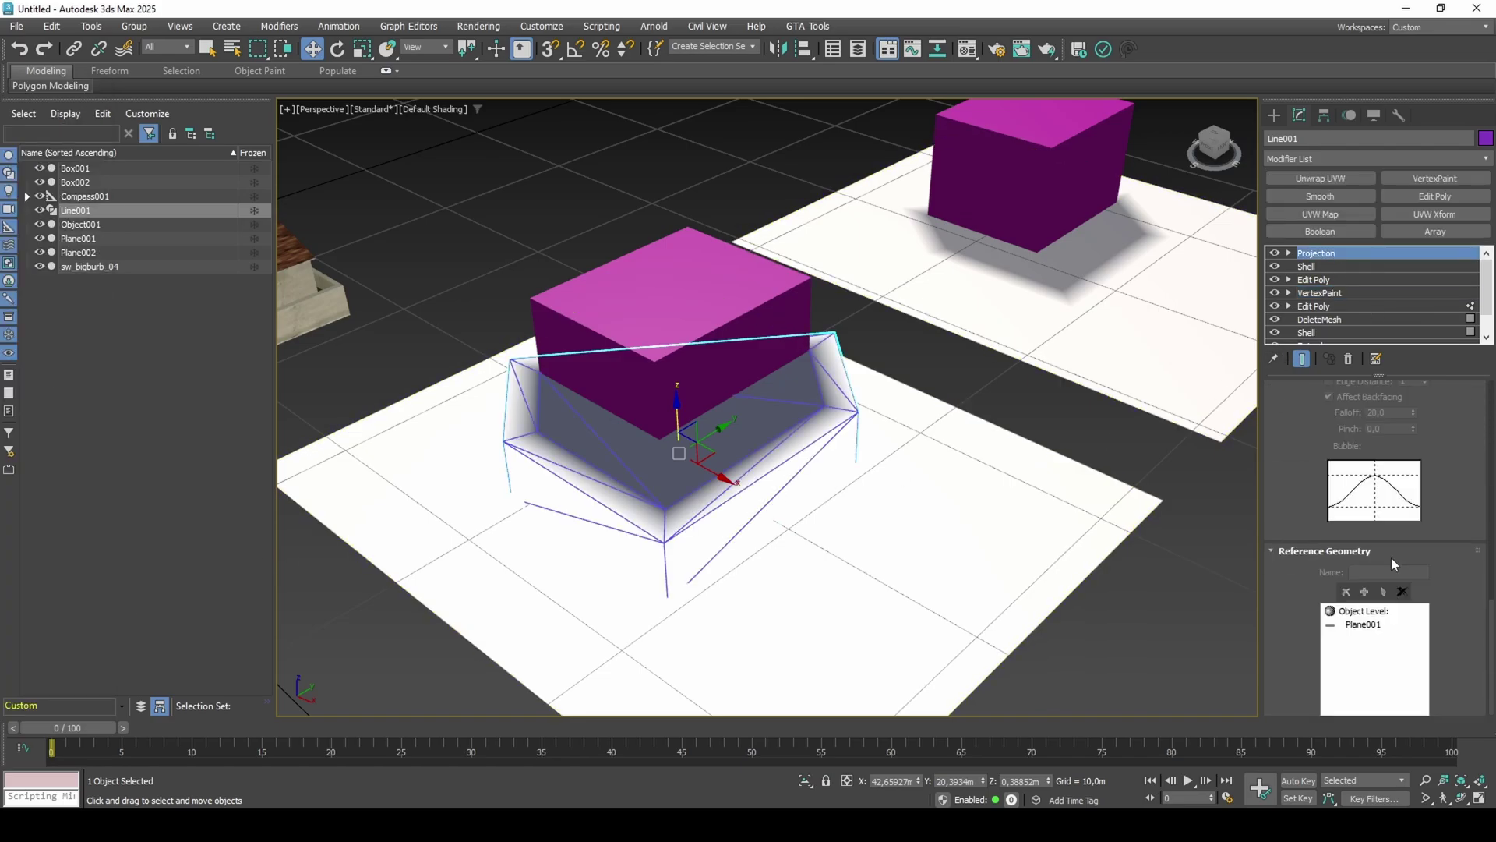
scroll(1448, 592, down, 8)
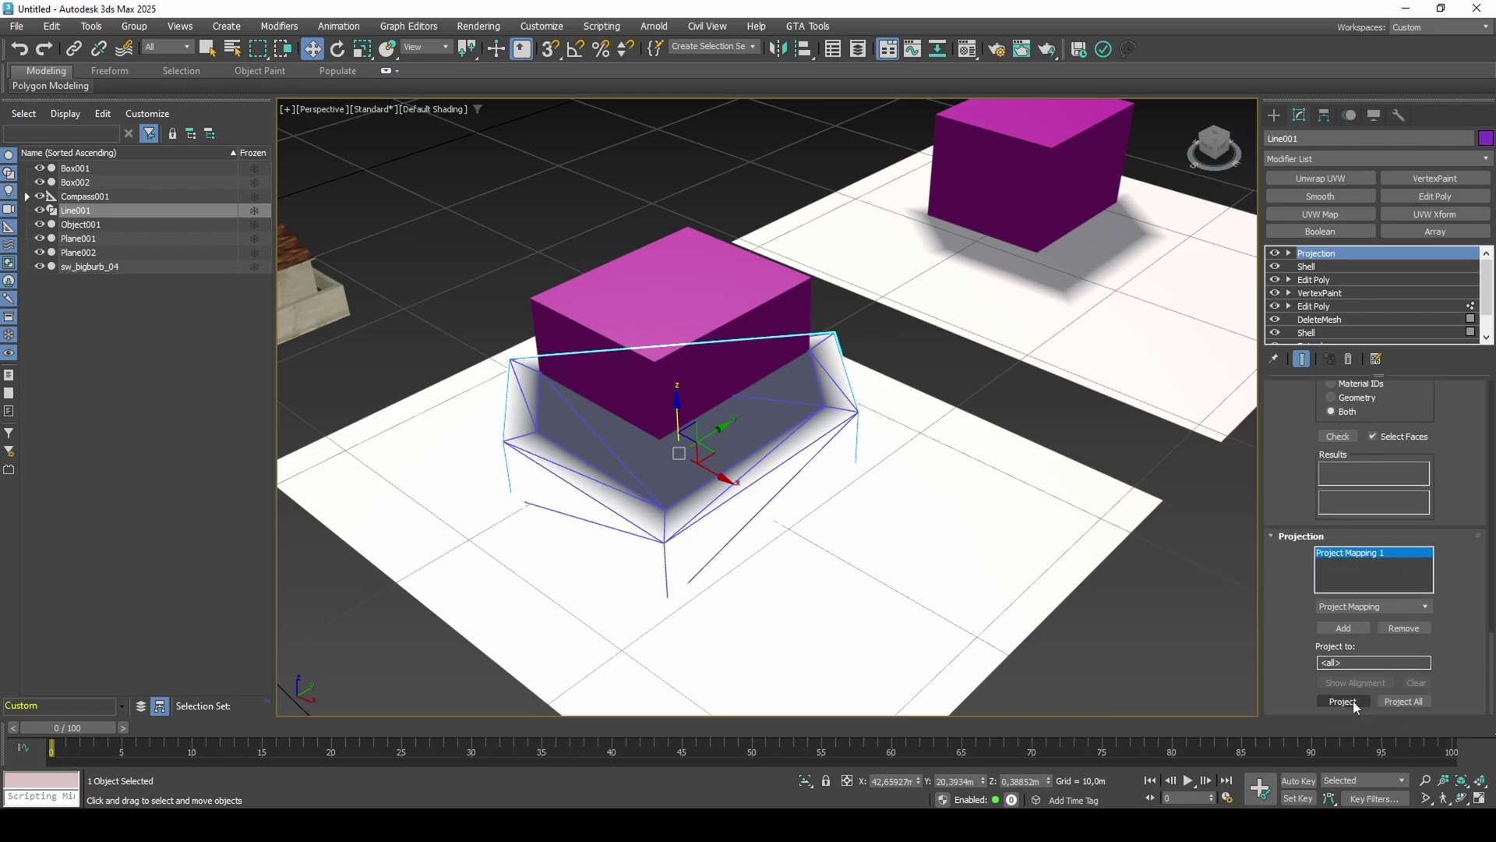
click(1353, 700)
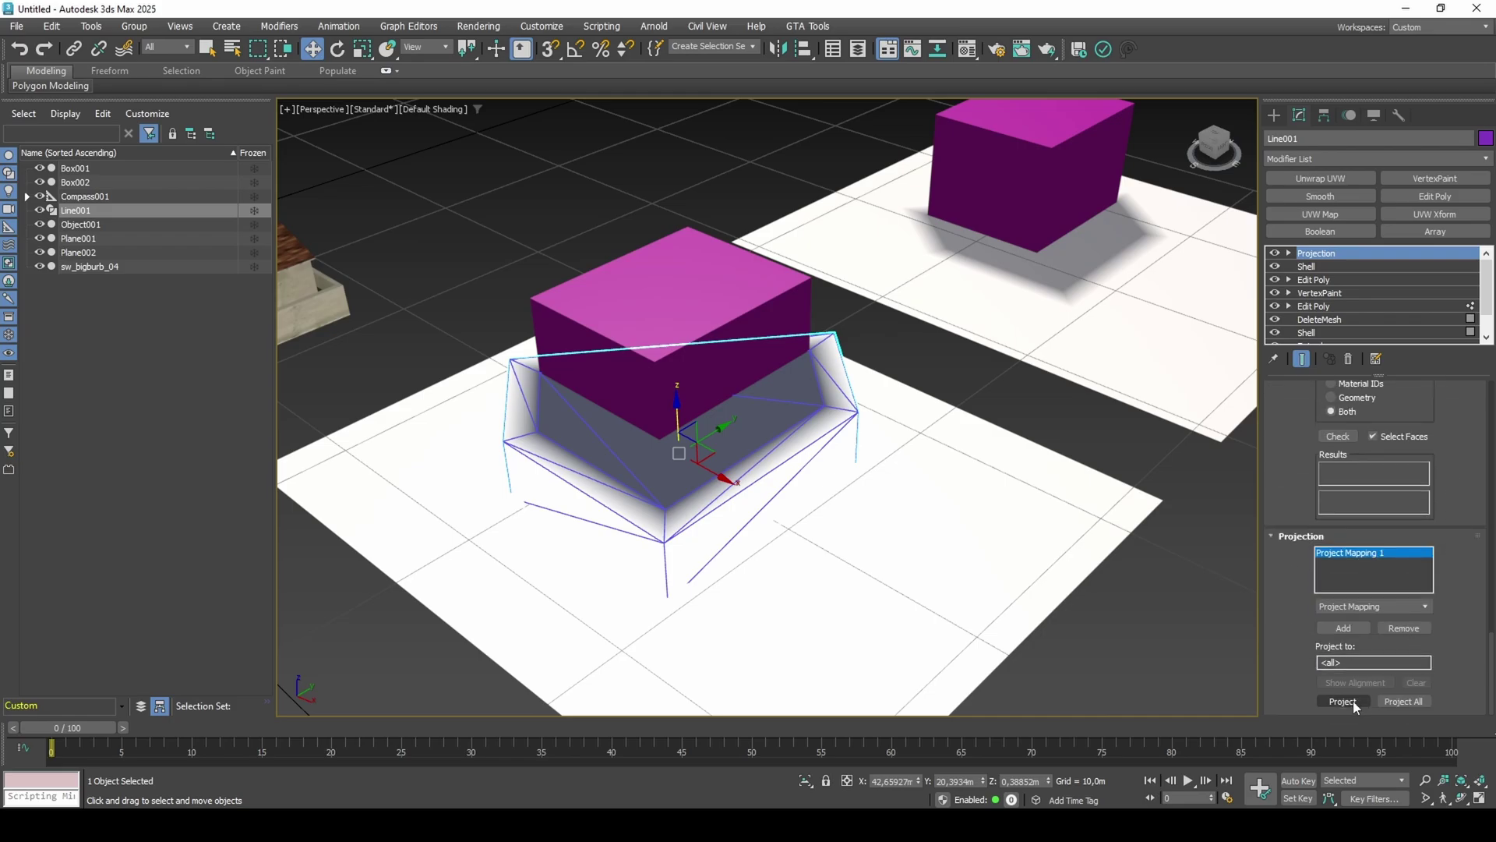
Add a VertexPaint modifier to the copied ground plane and capture its projected vertex colors into the layer.
click(1169, 342)
middle_drag(1172, 272, 1064, 392)
scroll(1065, 392, up, 3)
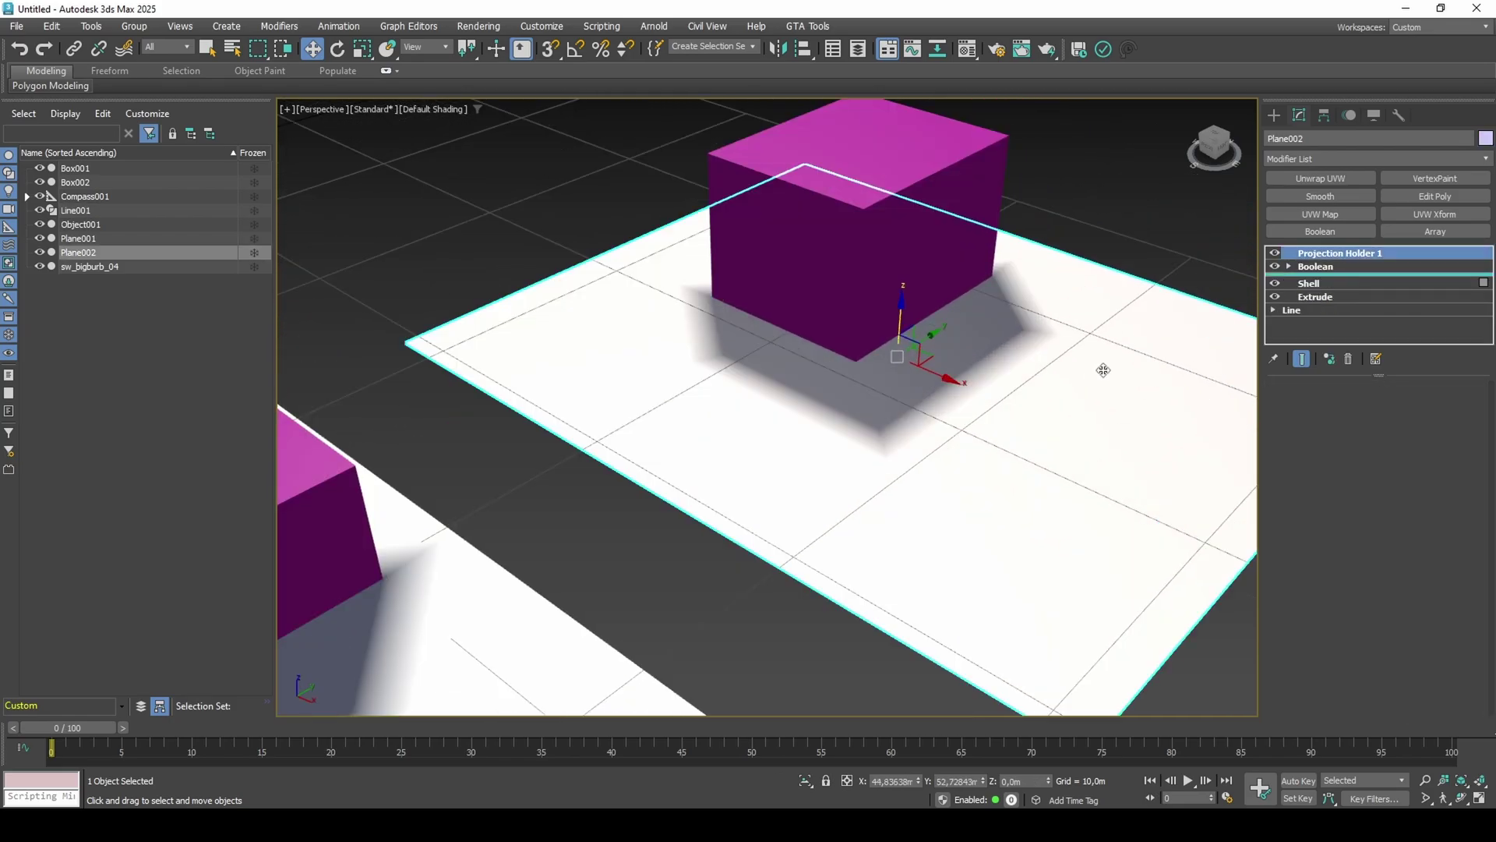
click(1423, 179)
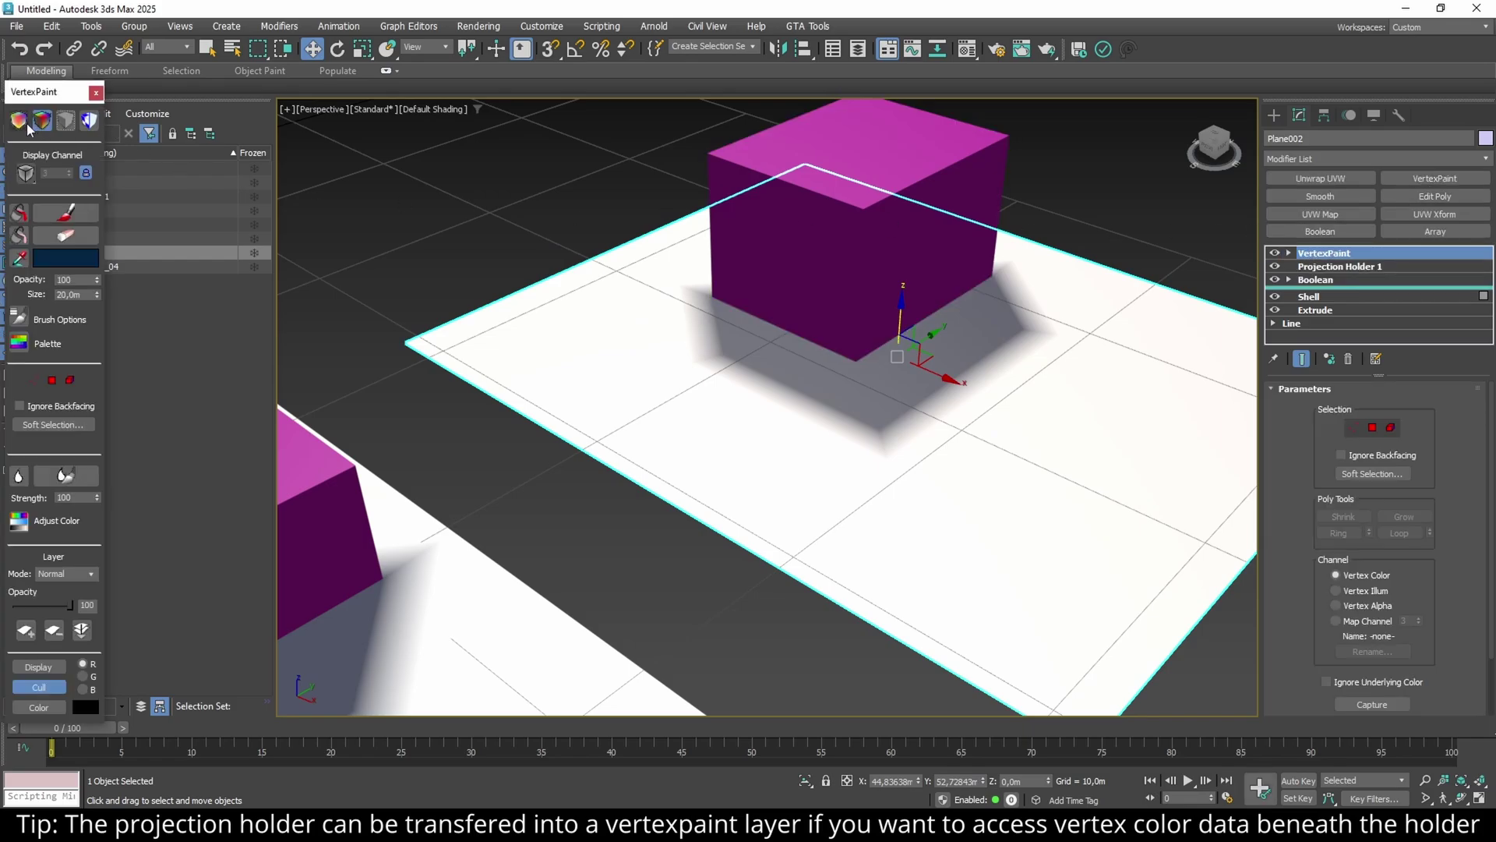
scroll(1402, 581, down, 2)
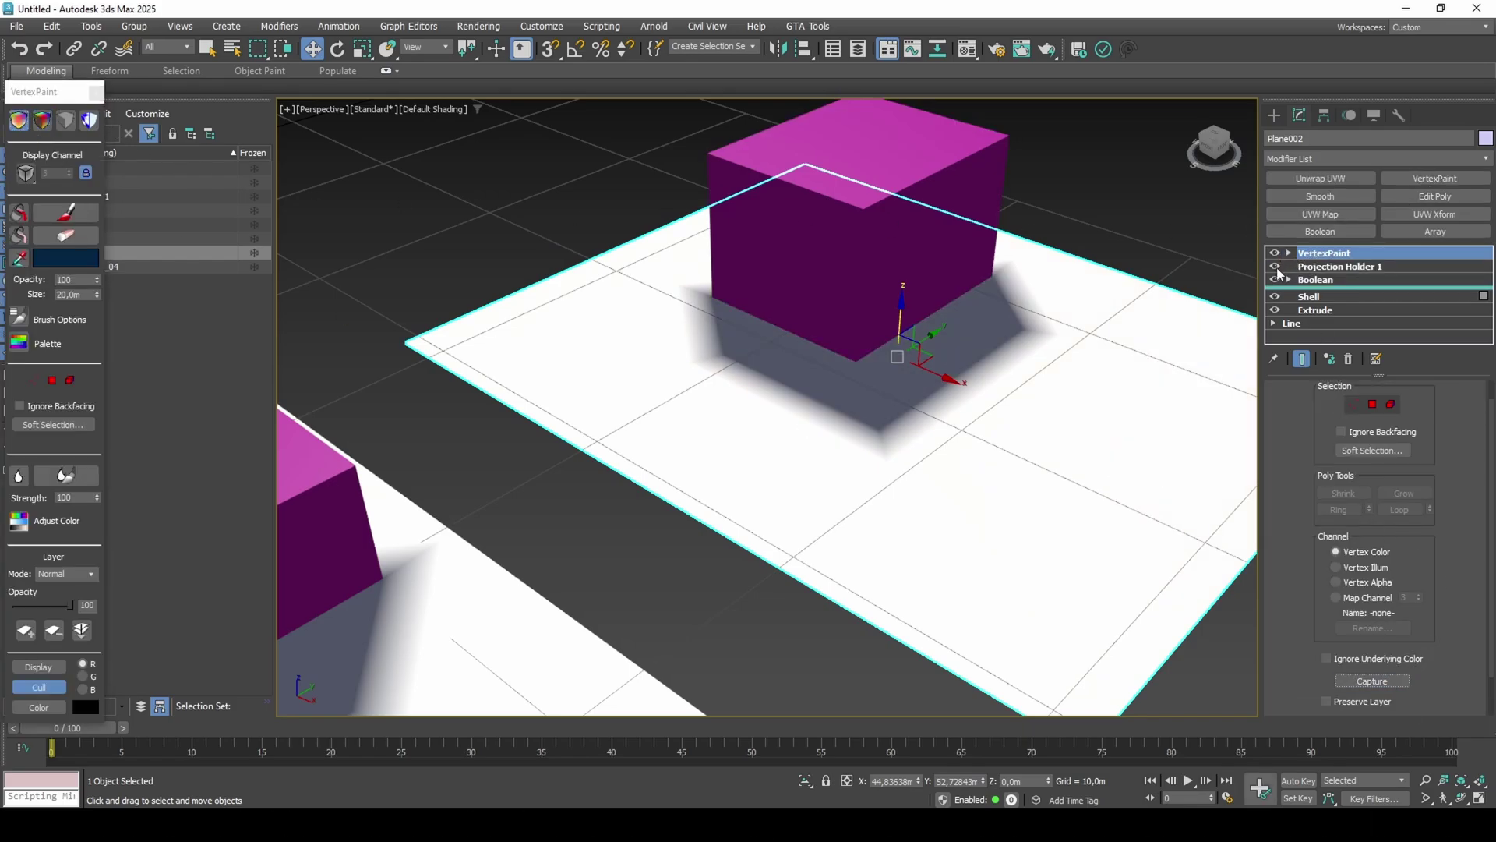
Turn off the copied plane's Projection Holder and set its VertexPaint layer to Multiply at 100 opacity.
mouse_move(73, 607)
mouse_down()
mouse_move(12, 611)
mouse_move(86, 614)
mouse_up()
click(96, 576)
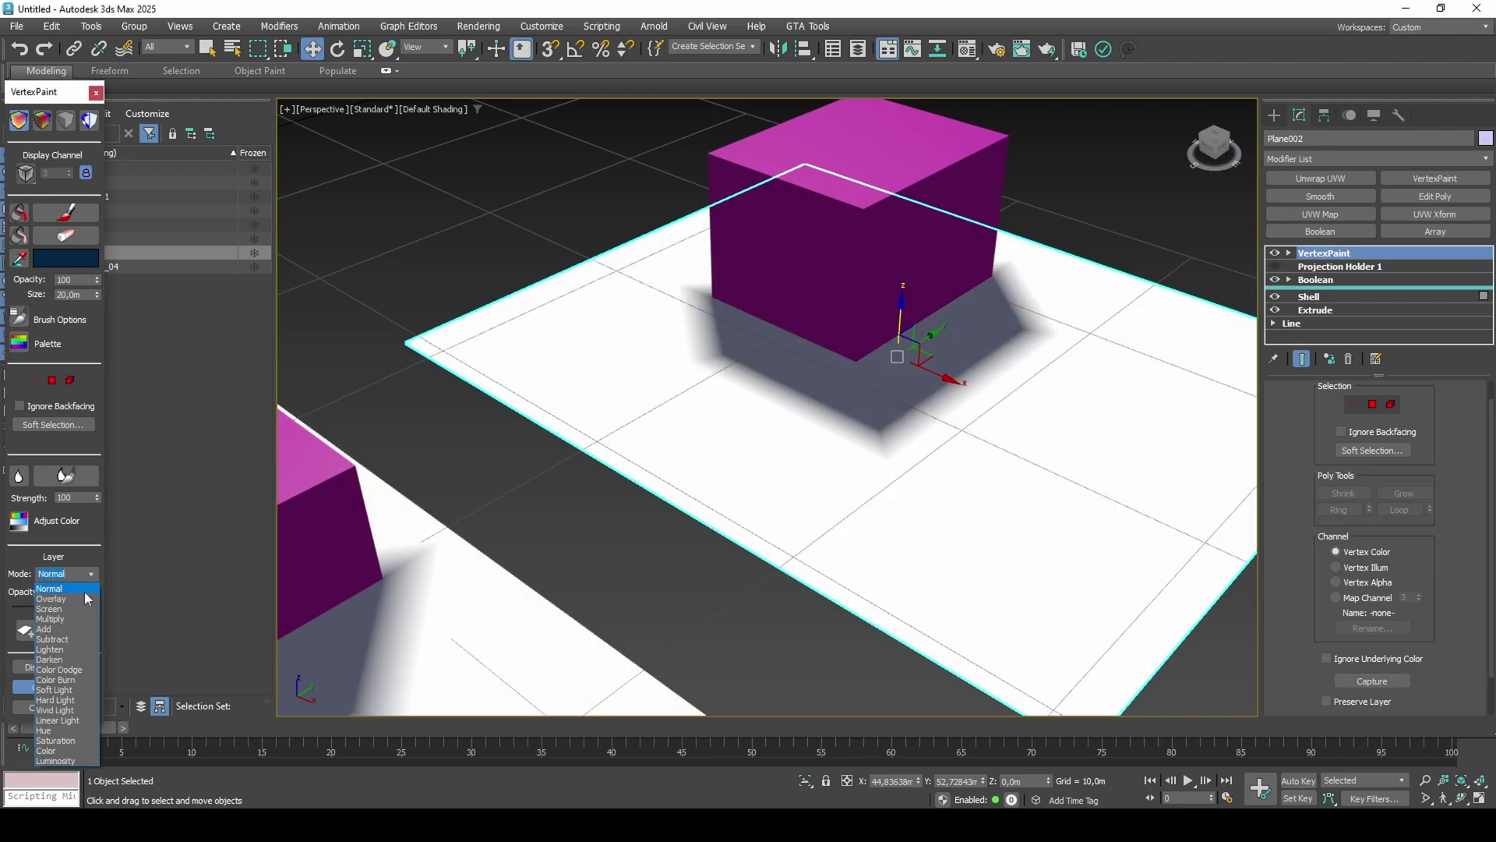
click(73, 624)
mouse_move(71, 607)
mouse_down()
mouse_move(13, 607)
mouse_move(82, 606)
mouse_up()
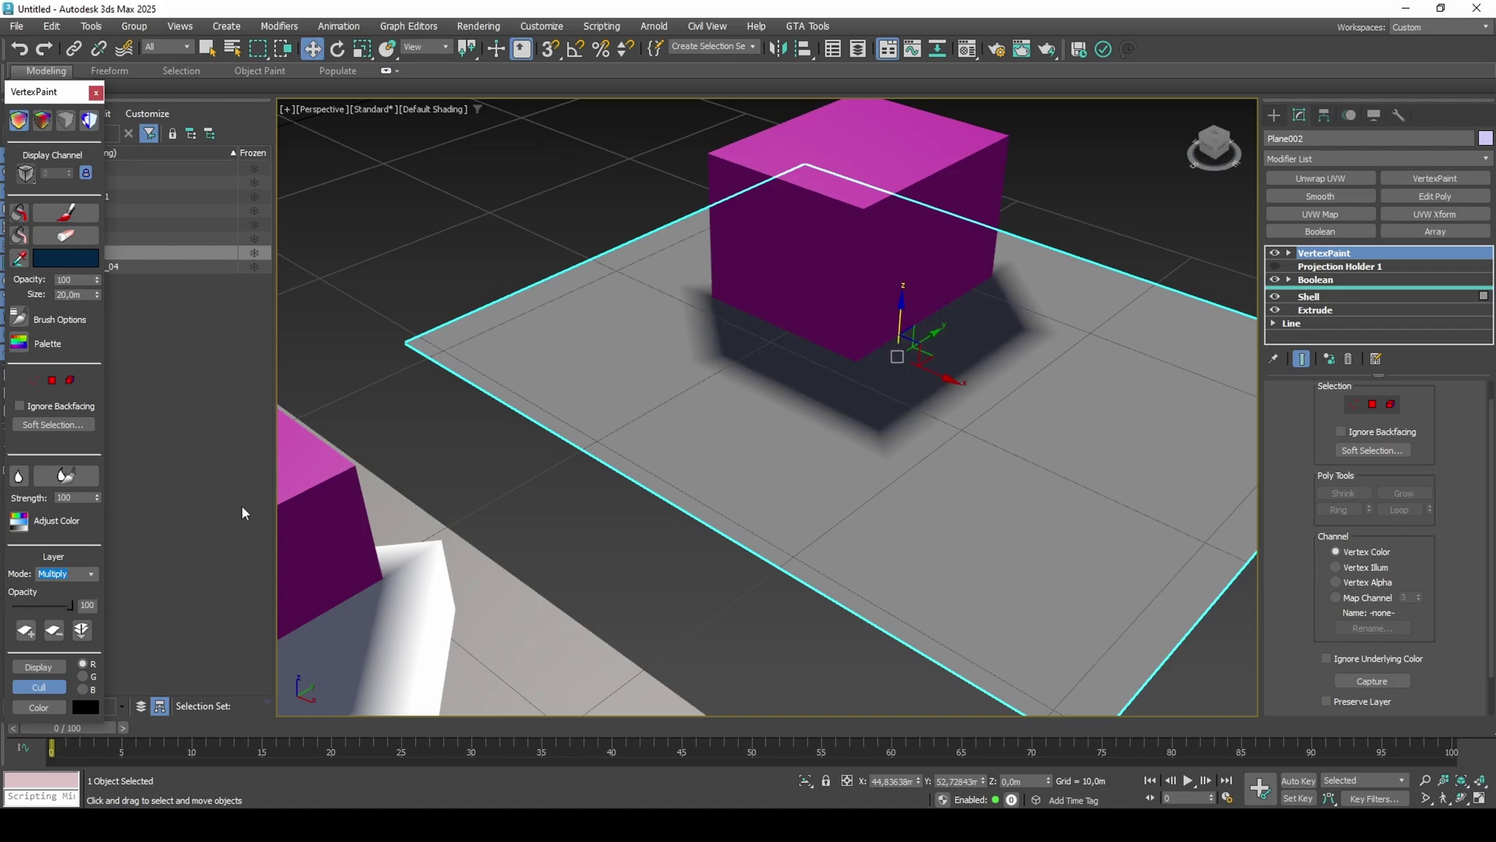
Use Adjust Color on the copied plane's vertex colors, setting the saturation to 43.
middle_drag(776, 356, 709, 424)
scroll(858, 435, up, 3)
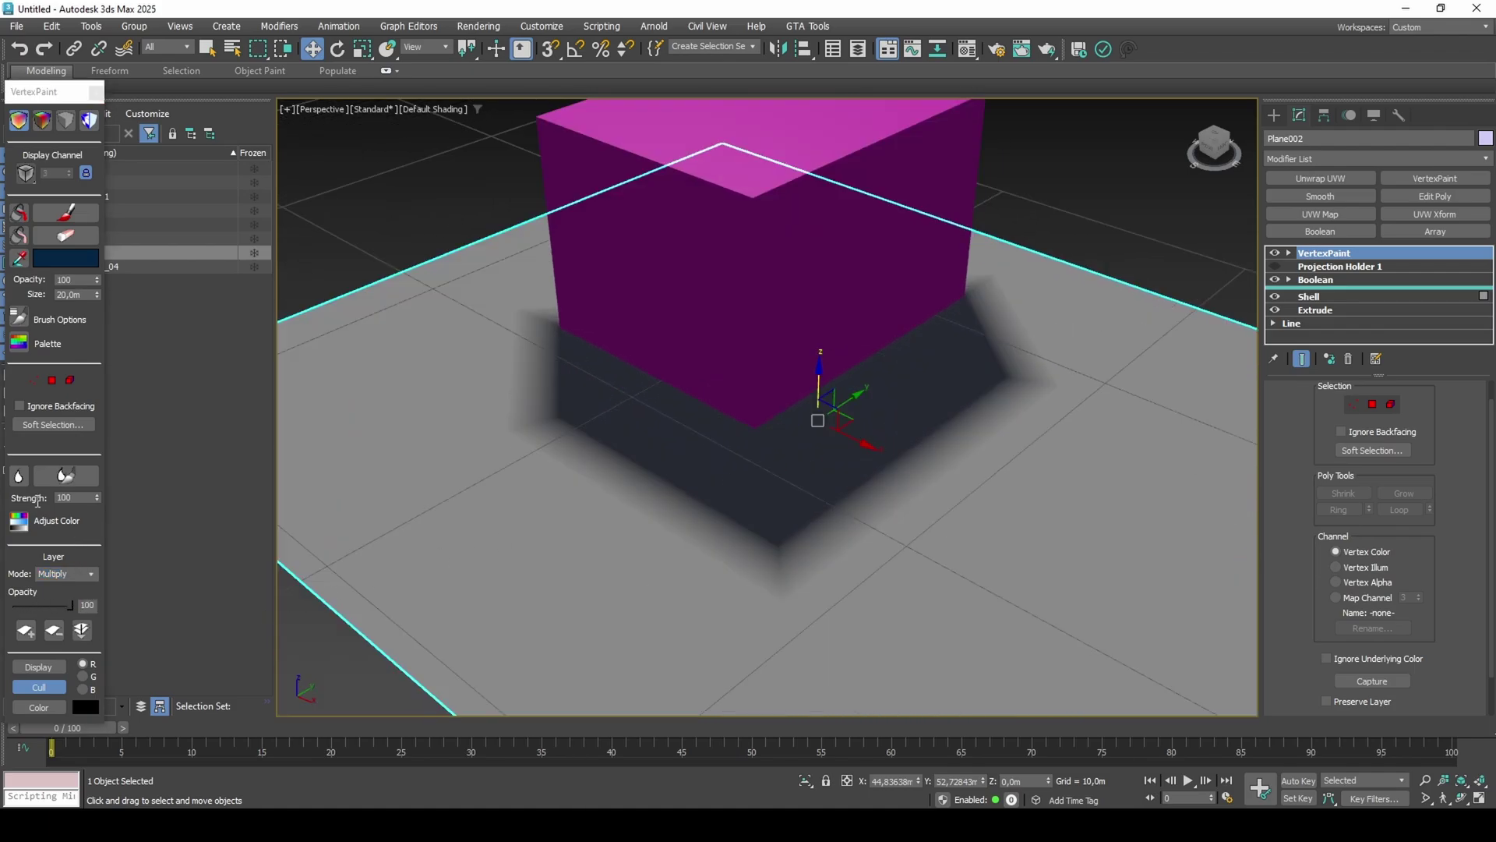
click(18, 522)
drag(215, 148, 206, 191)
right_click(217, 190)
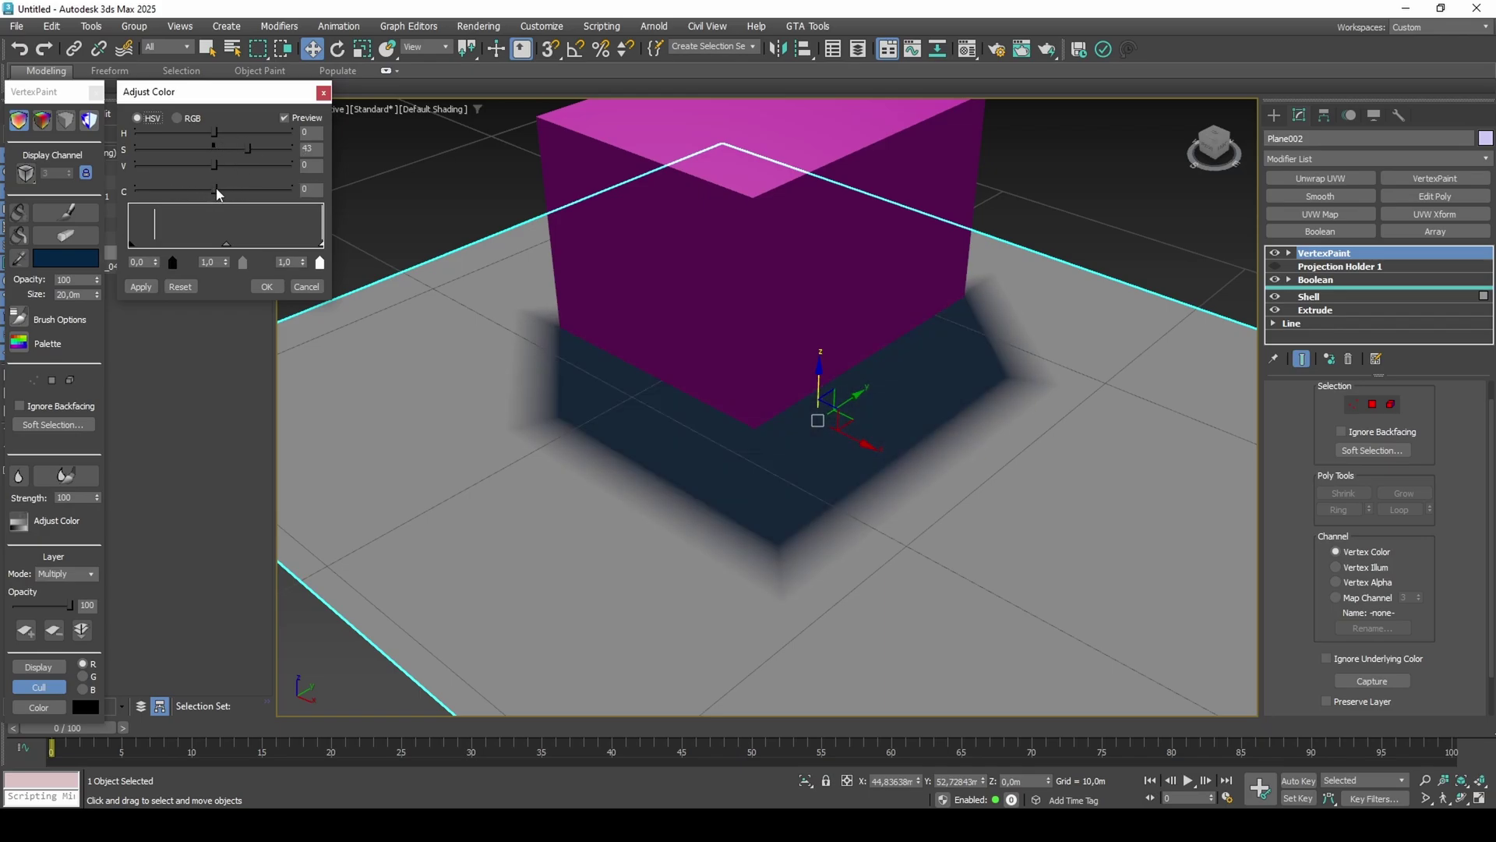
click(266, 286)
Set the copied plane's VertexPaint layer opacity to 90 and isolate the plane to inspect its shadow.
mouse_move(69, 609)
mouse_down()
mouse_move(35, 606)
mouse_move(54, 606)
mouse_up()
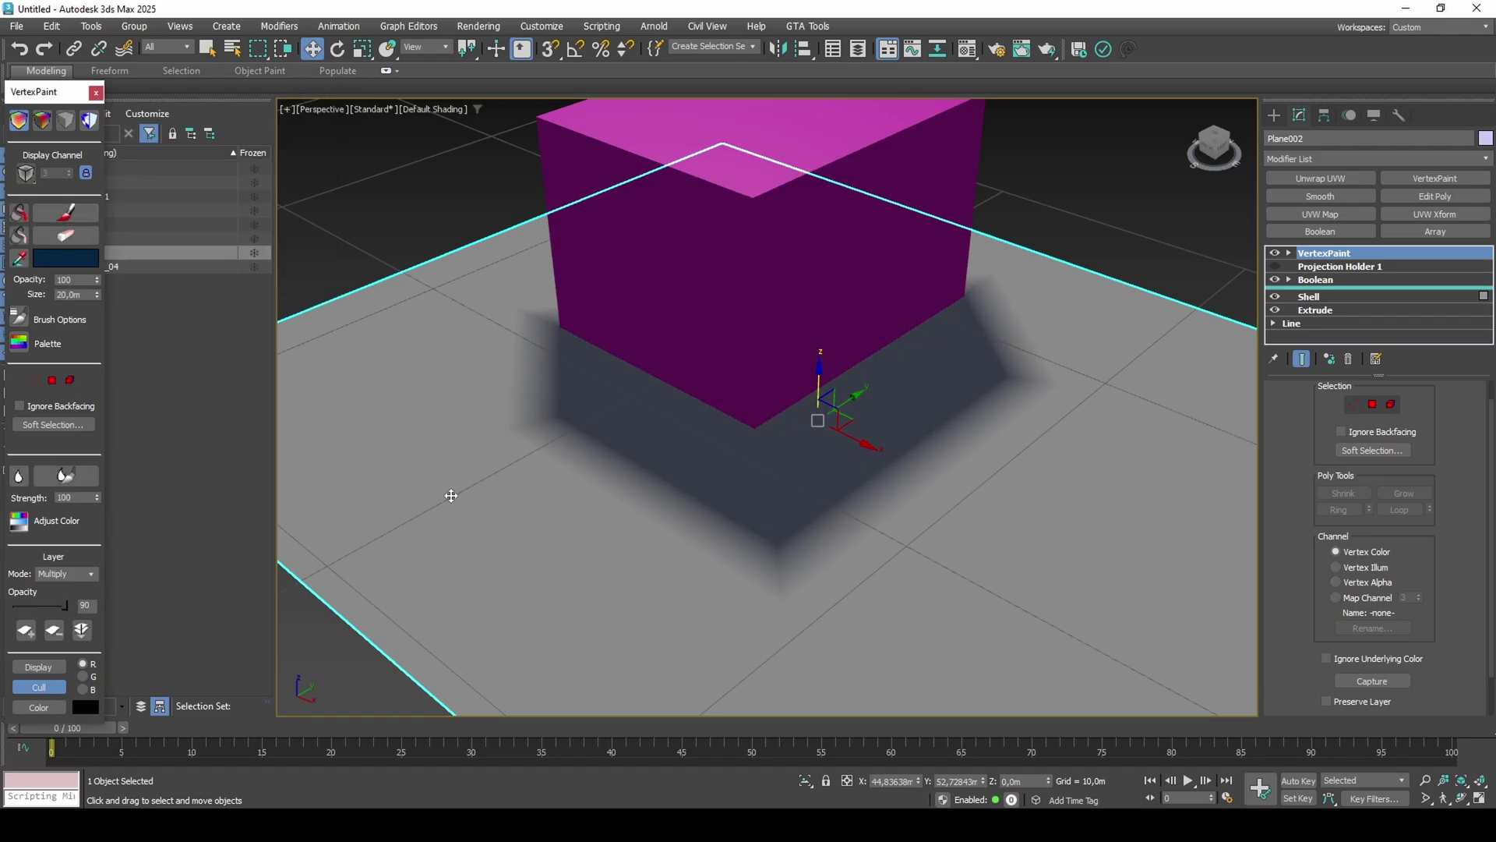
scroll(701, 448, down, 4)
key(alt+q)
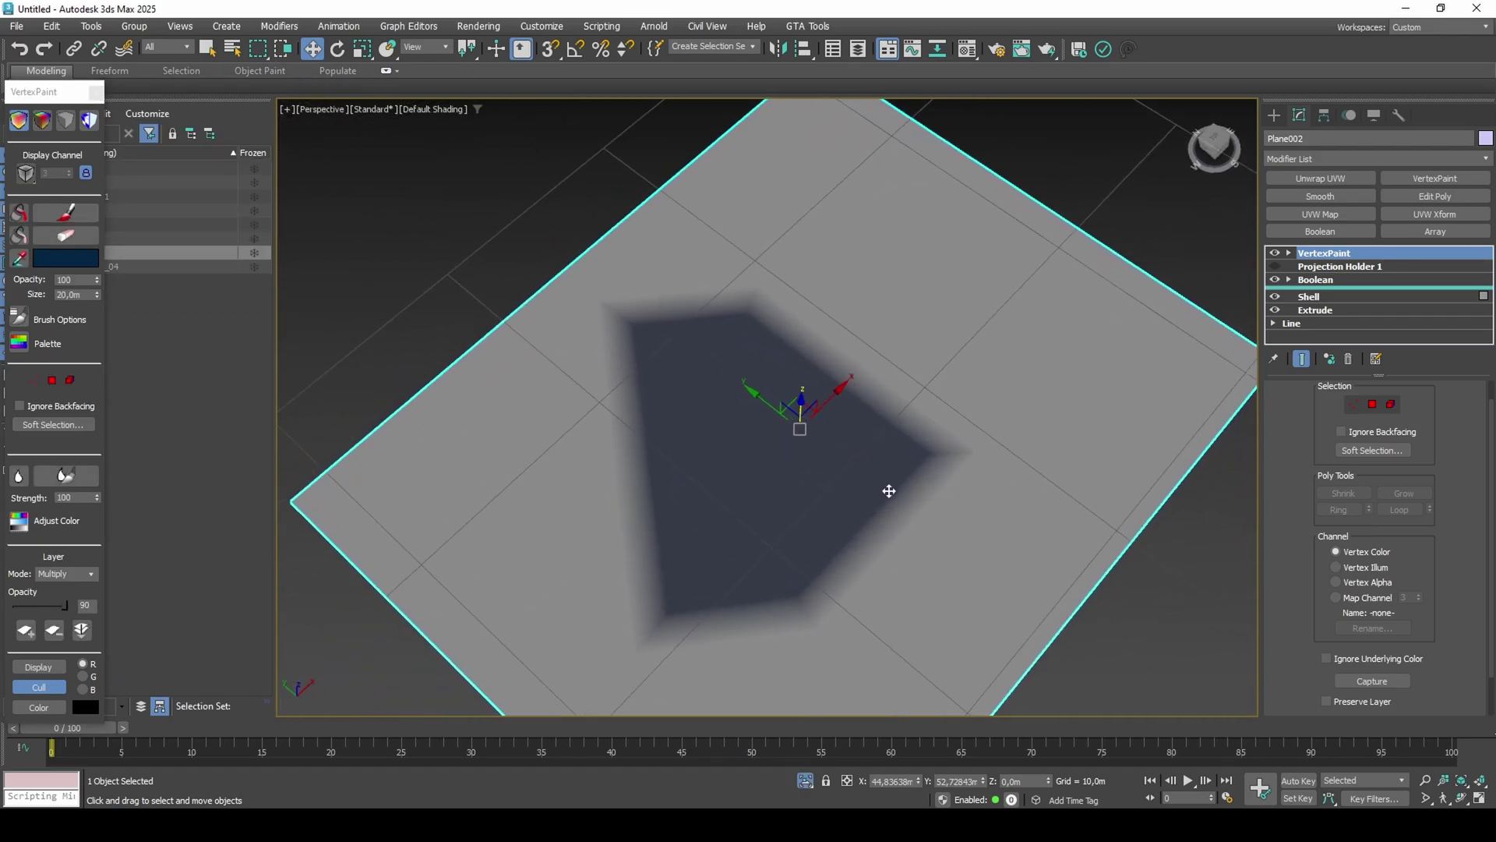